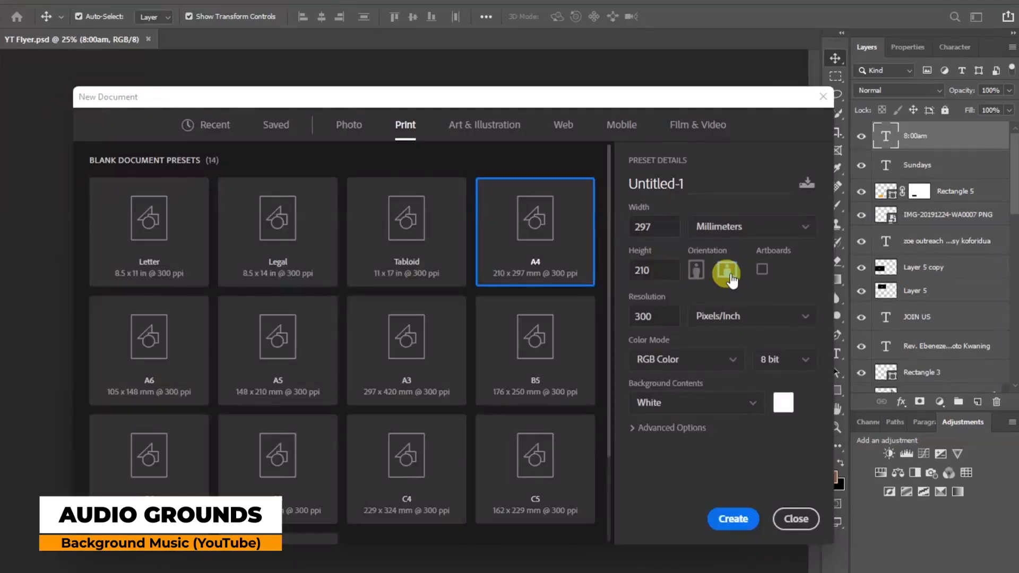
Create a blank A4 landscape document (297 × 210 mm) at 300 ppi.
left_click(735, 519)
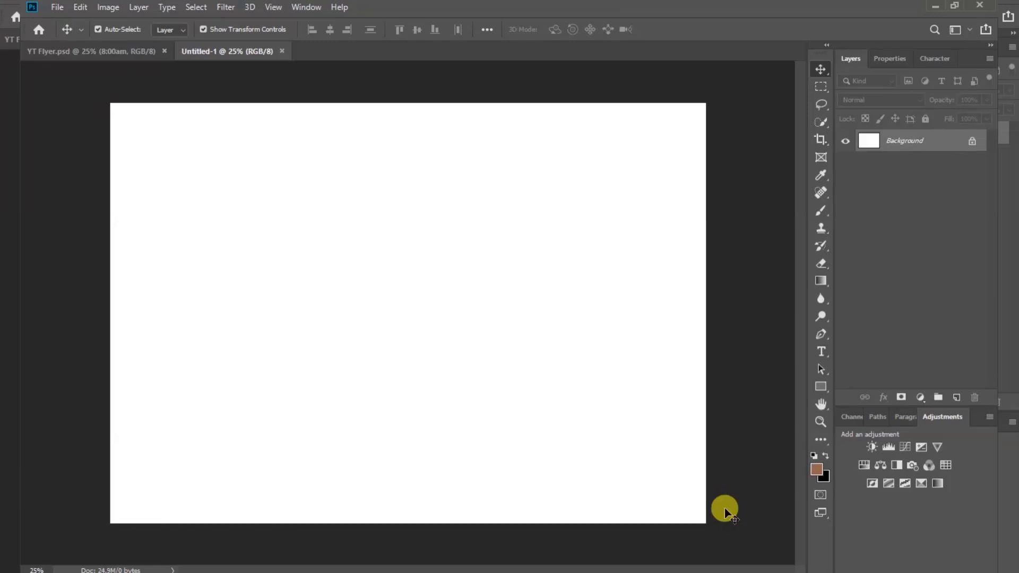
Open all six flyer images from the folder, including bright sky and Rock texture, in Photoshop.
left_click(534, 572)
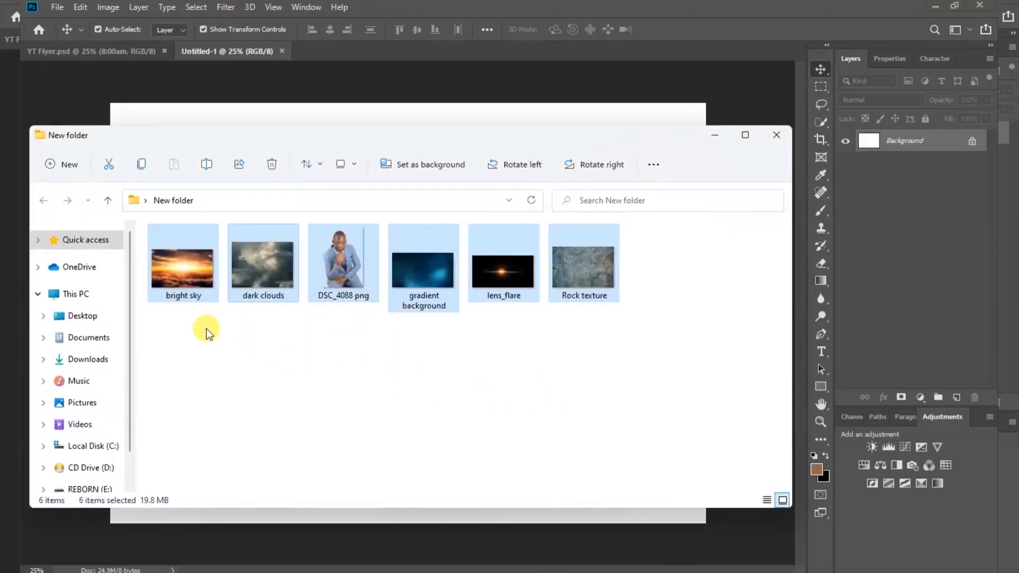
left_click_drag(206, 330, 644, 267)
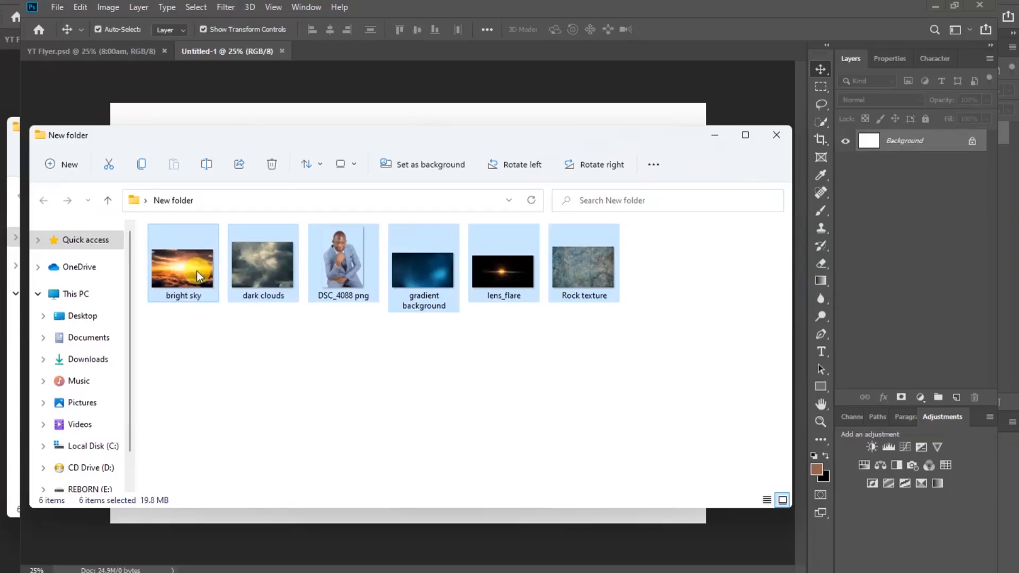
left_click_drag(197, 271, 327, 50)
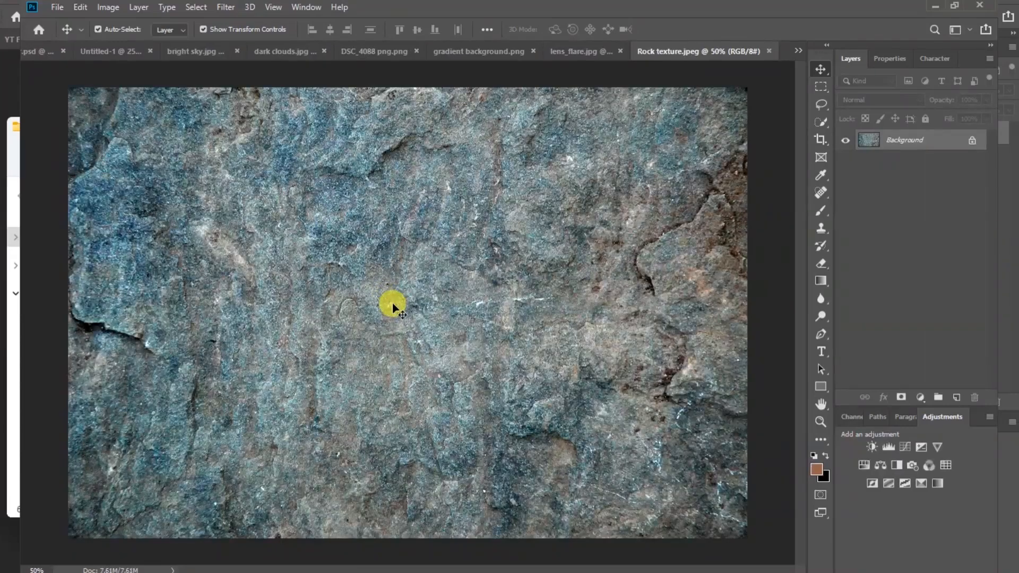
Copy the blue gradient background image into Untitled-1 as Layer 1.
left_click(797, 50)
left_click(846, 69)
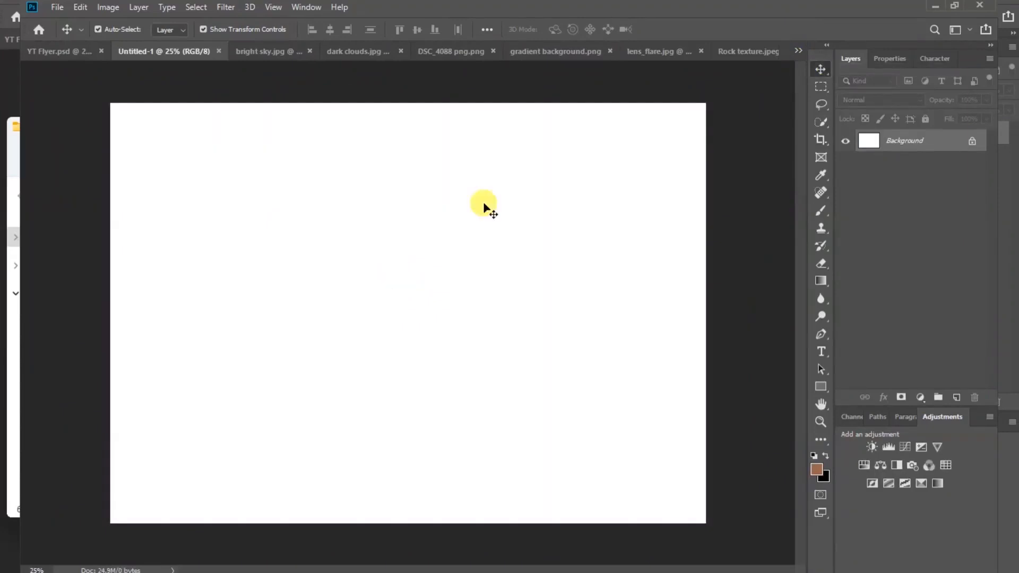
left_click(550, 51)
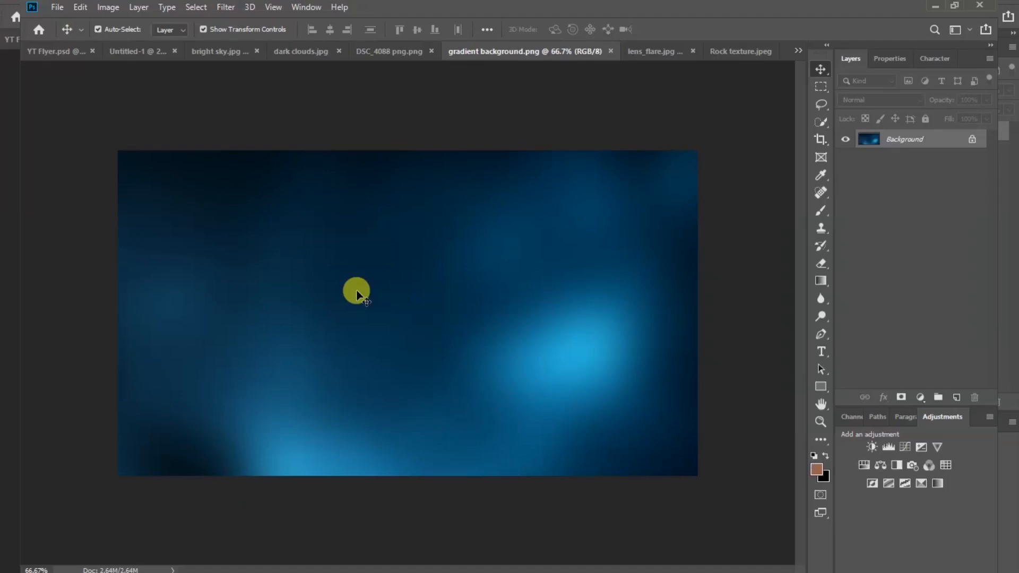
left_click_drag(212, 185, 330, 297)
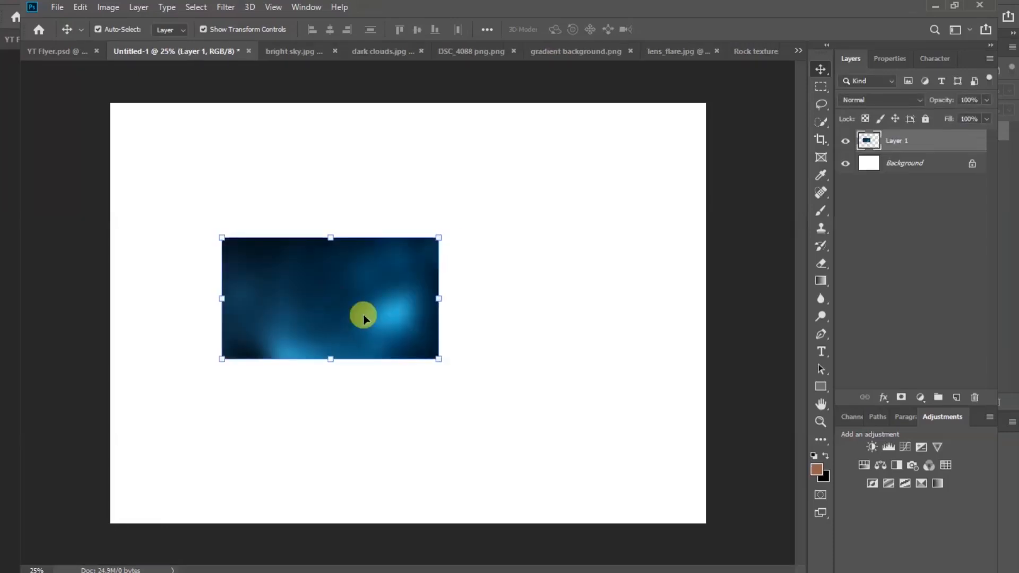
Stretch the gradient layer to cover the entire A4 canvas and commit the transform.
left_click_drag(439, 300, 705, 282)
left_click_drag(222, 296, 109, 293)
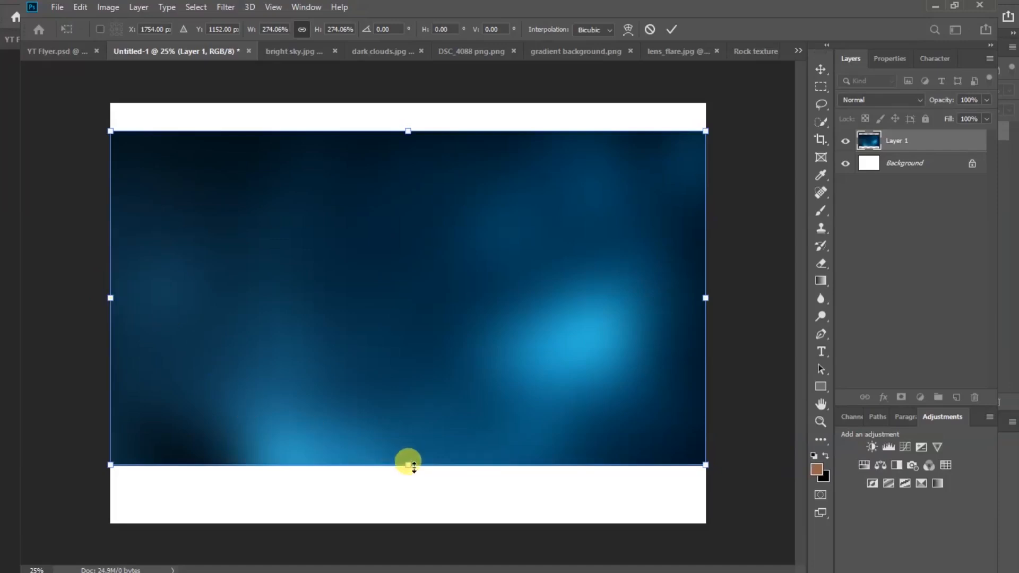
left_click_drag(411, 466, 415, 520)
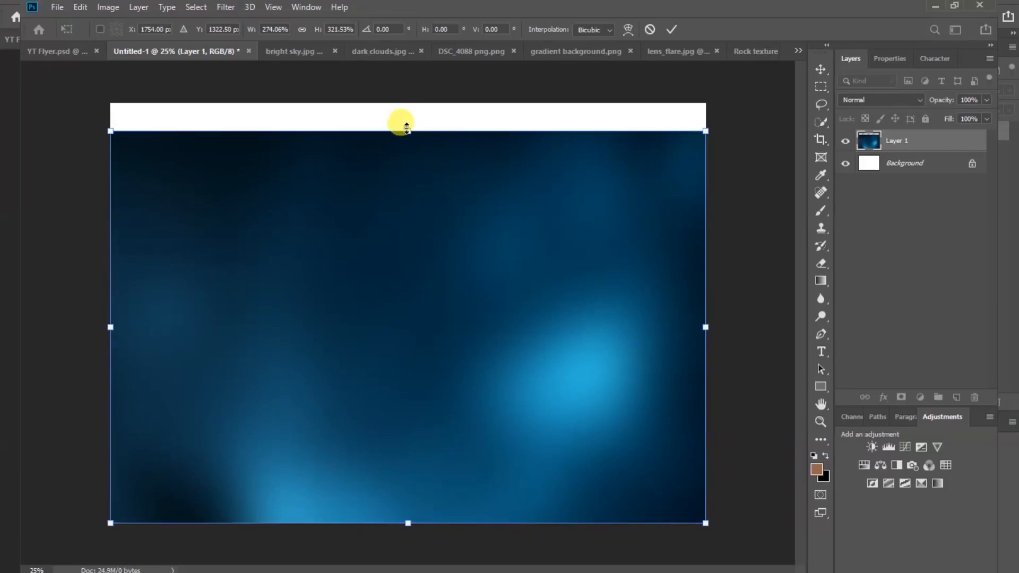
left_click_drag(407, 127, 405, 102)
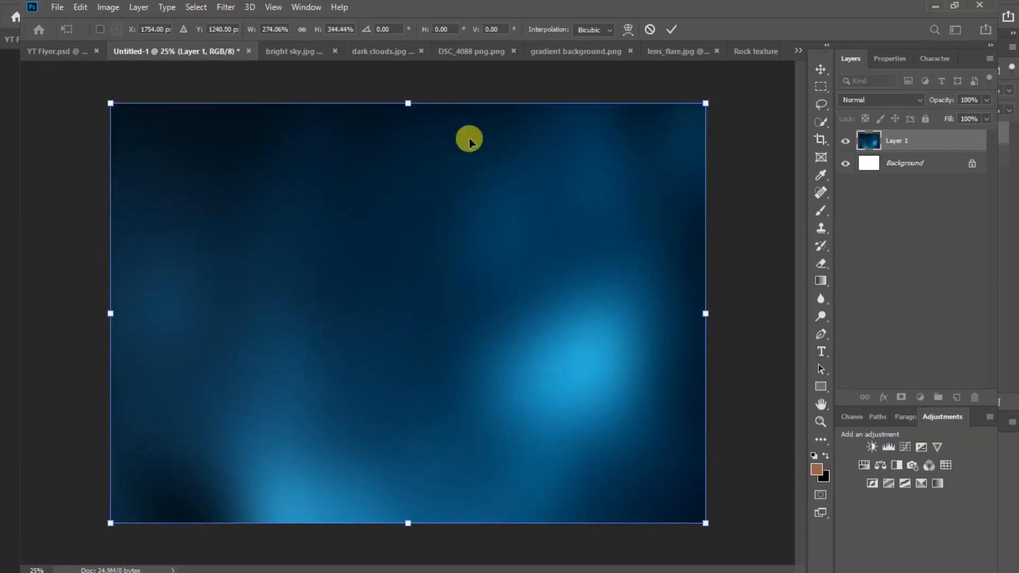
left_click(668, 30)
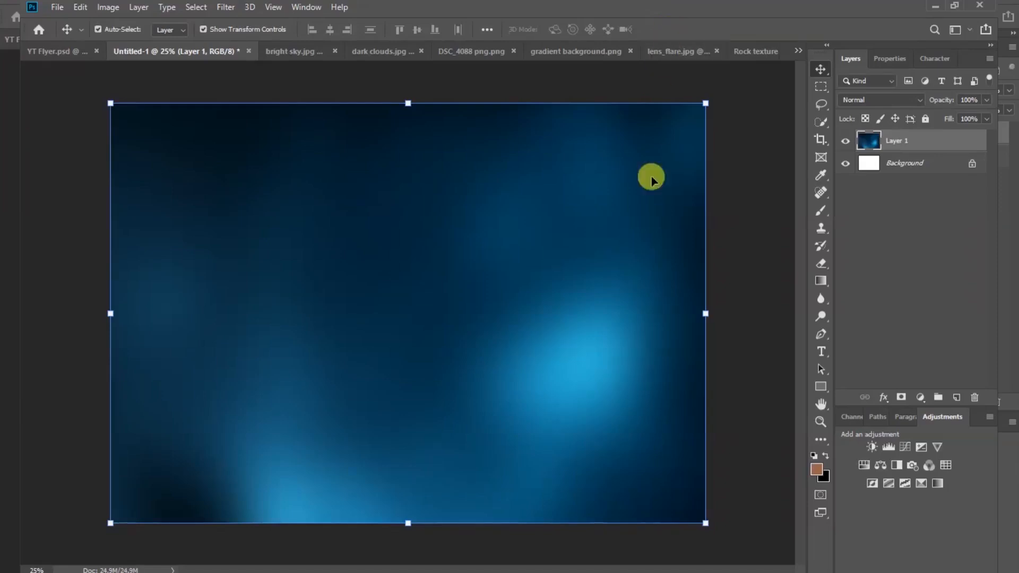
left_click(758, 315)
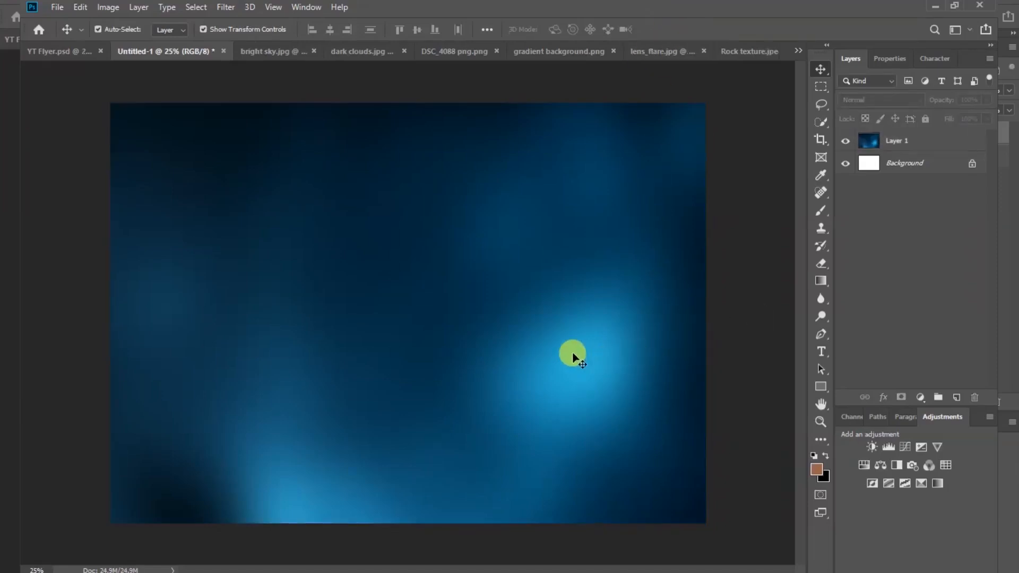
Bring the dark clouds image into the flyer as Layer 2, scaled to fill the canvas.
left_click(359, 54)
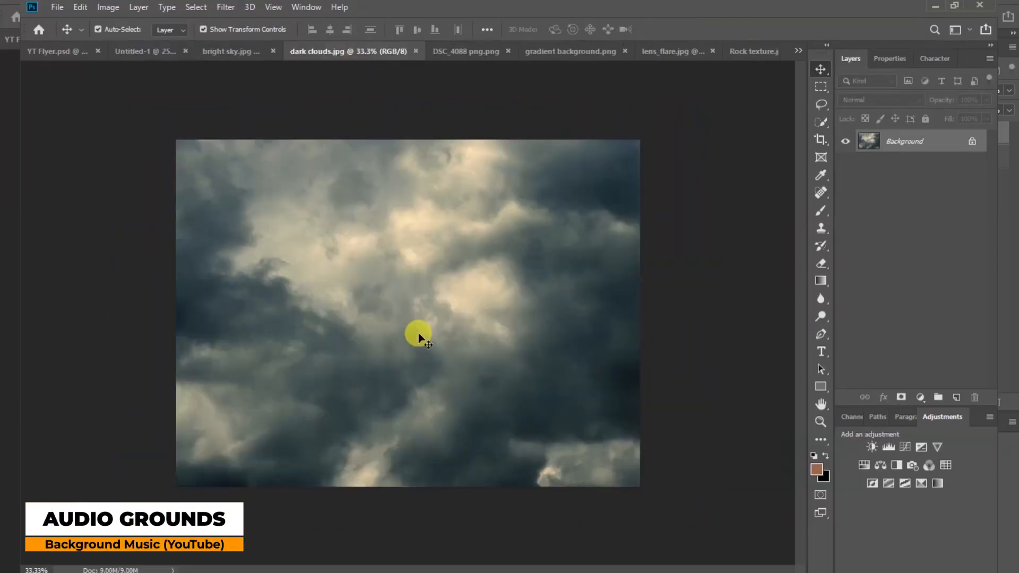
left_click_drag(252, 182, 228, 304)
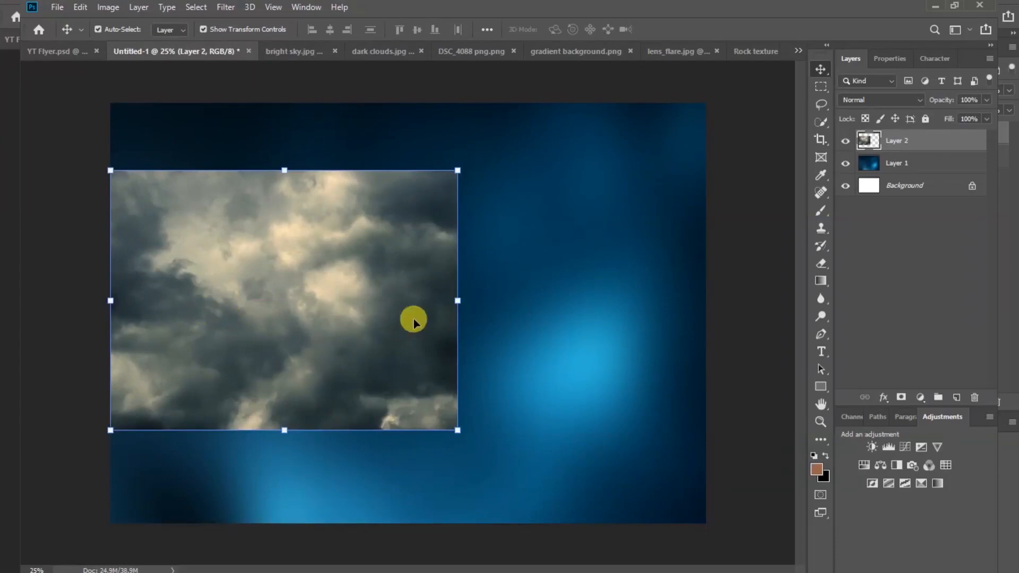
left_click_drag(458, 301, 634, 286)
left_click_drag(636, 498, 671, 507)
left_click_drag(670, 319, 696, 298)
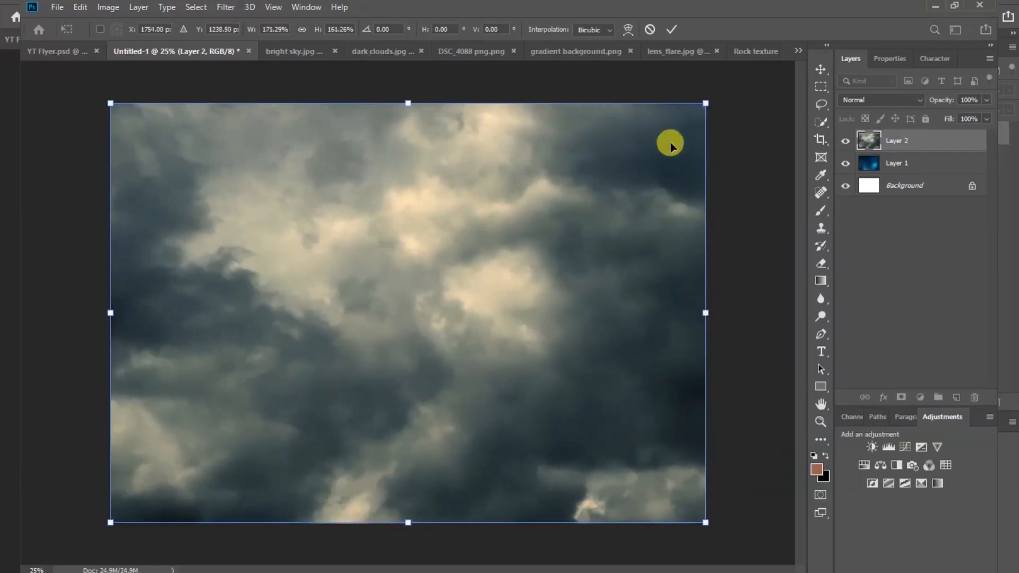
left_click(672, 29)
left_click(743, 228)
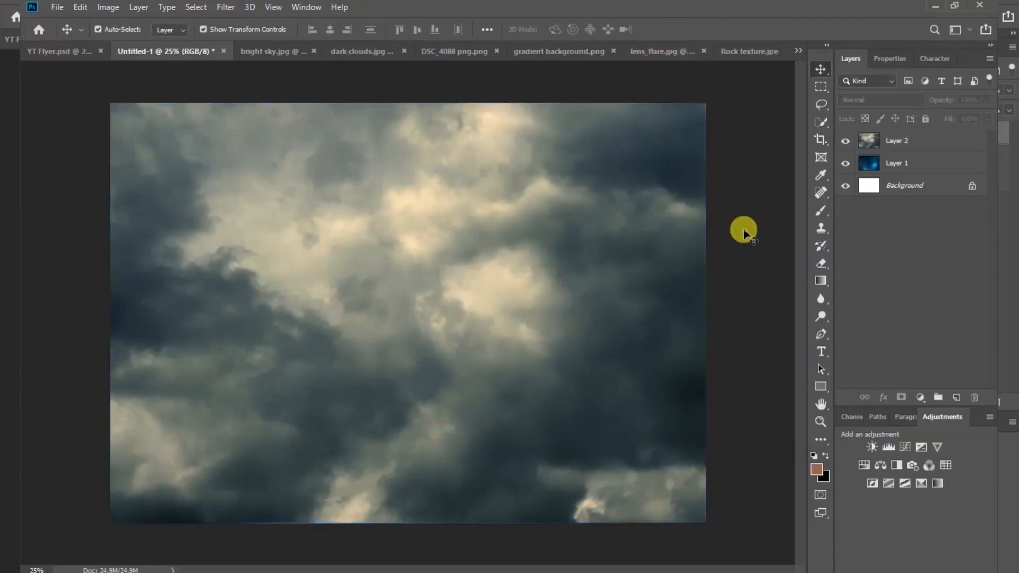
Set the clouds Layer 2 blend mode to Multiply.
left_click(920, 149)
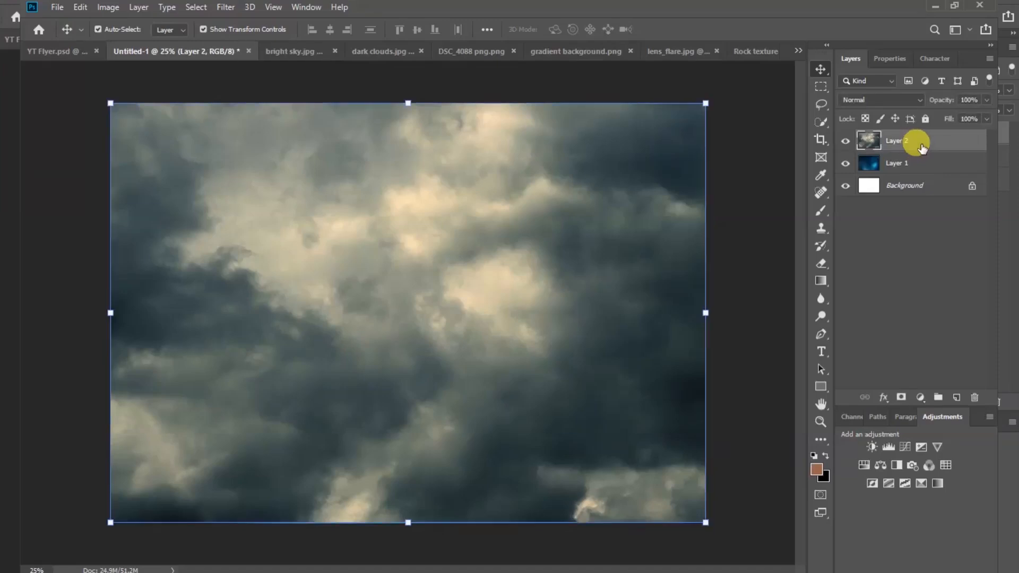
left_click(891, 100)
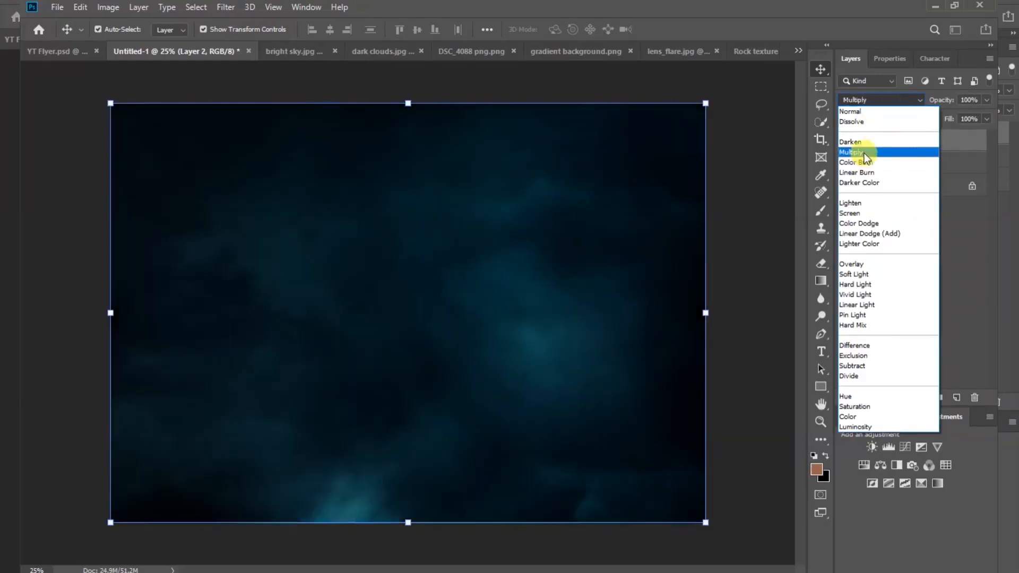
left_click(864, 153)
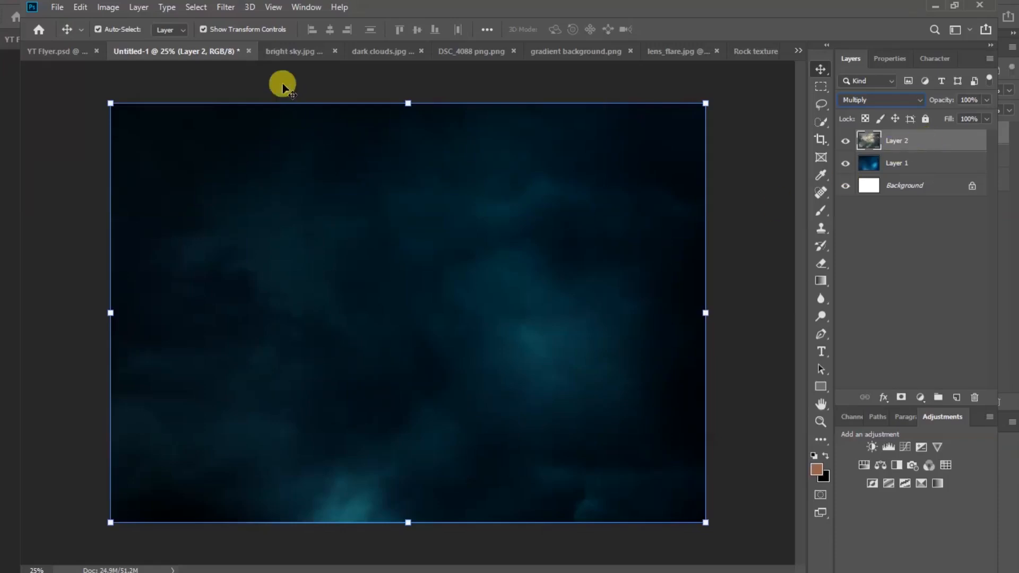
Apply a Gaussian Blur of about 42 pixels to the clouds layer, then show the Rock texture image.
left_click(227, 8)
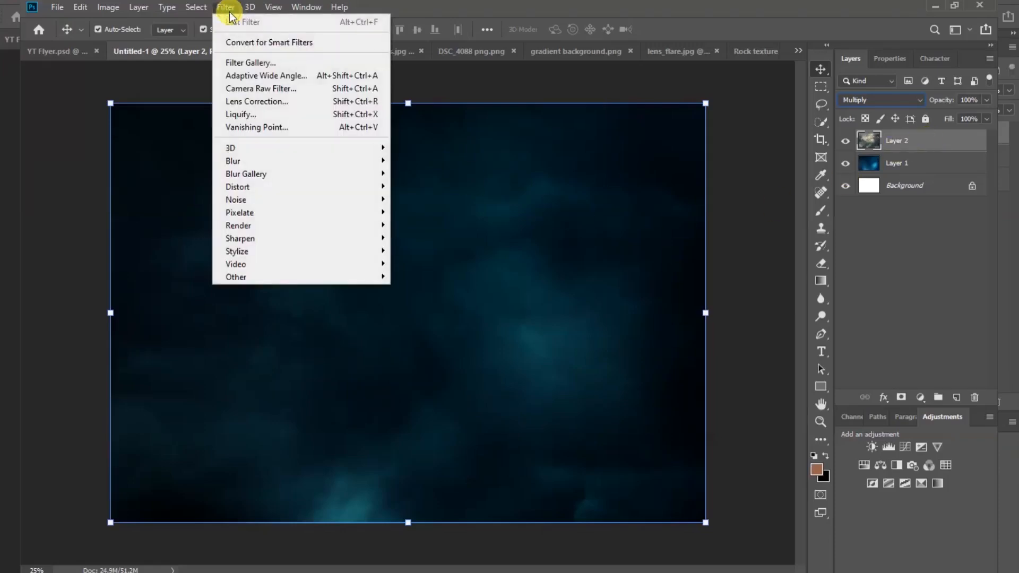
mouse_move(292, 161)
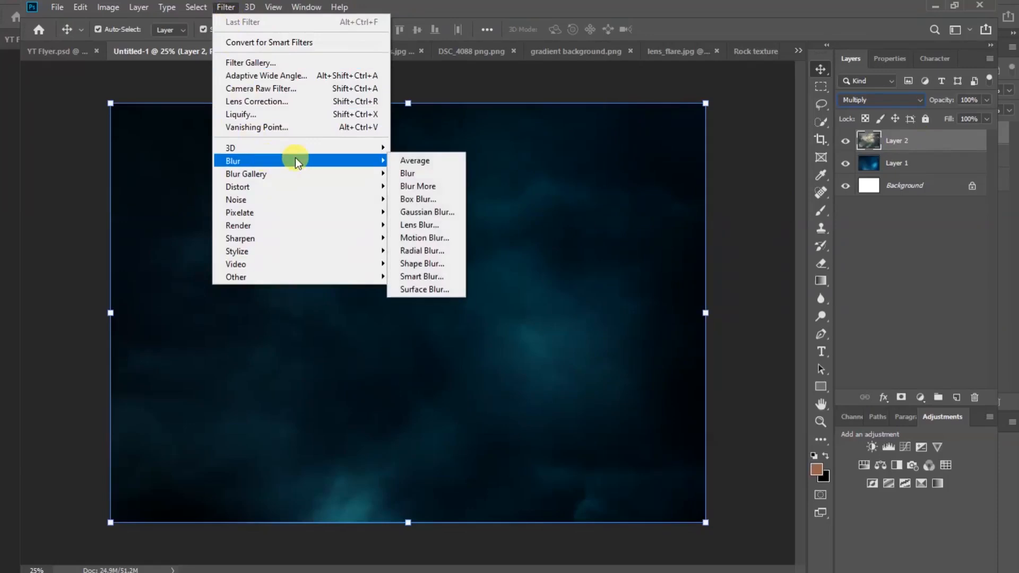
left_click(433, 213)
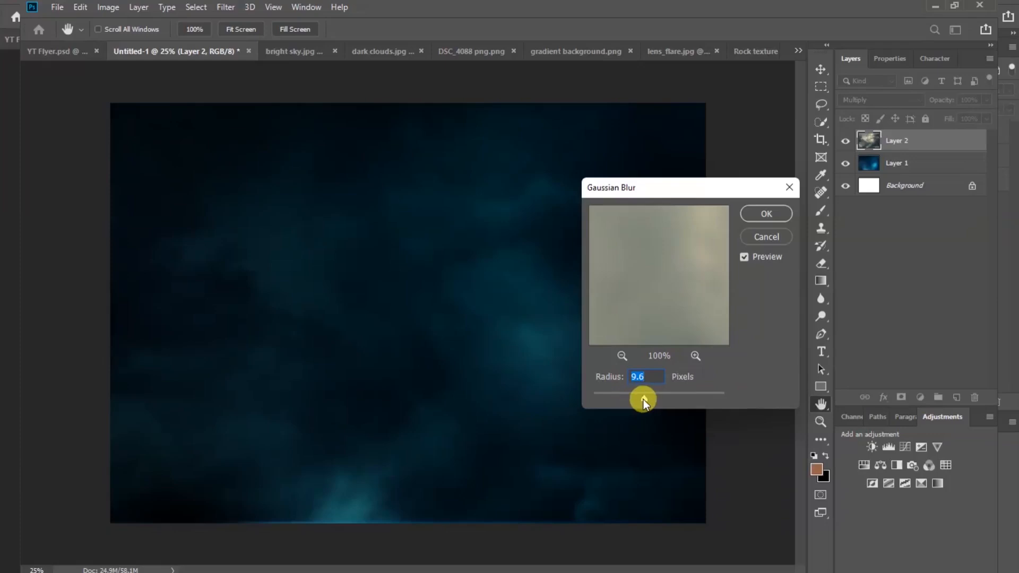
left_click_drag(644, 400, 662, 394)
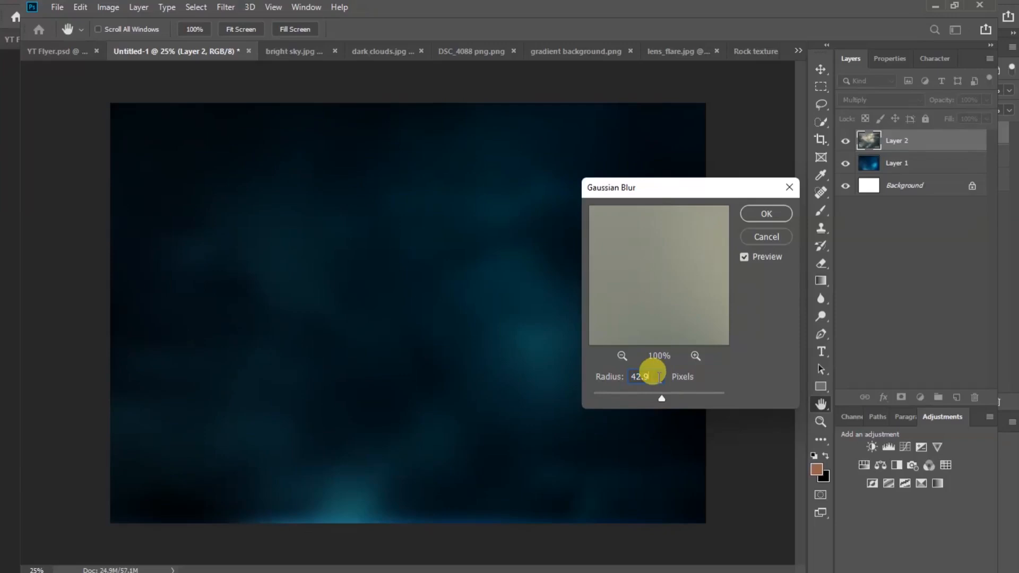
left_click(765, 213)
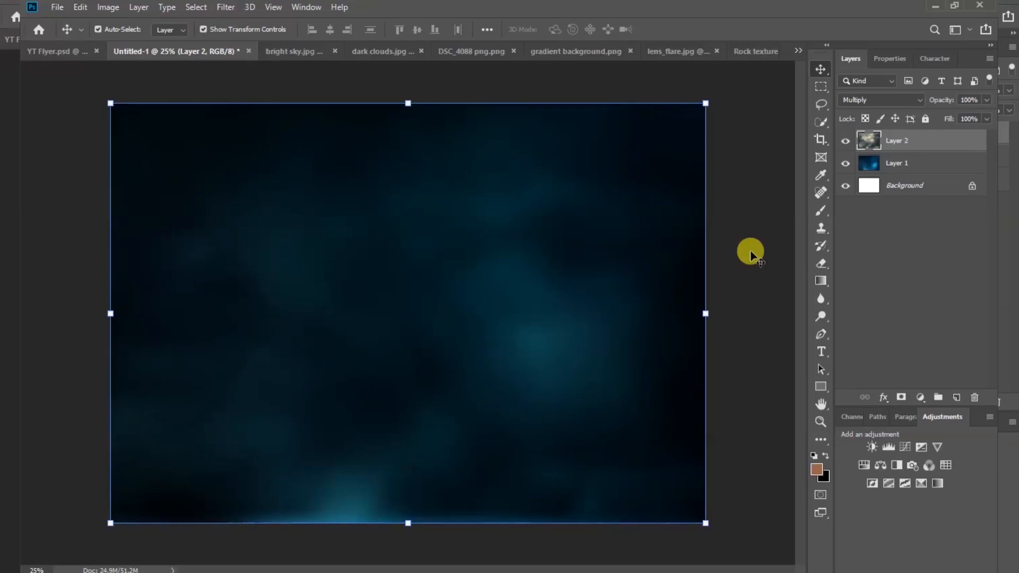
left_click(750, 255)
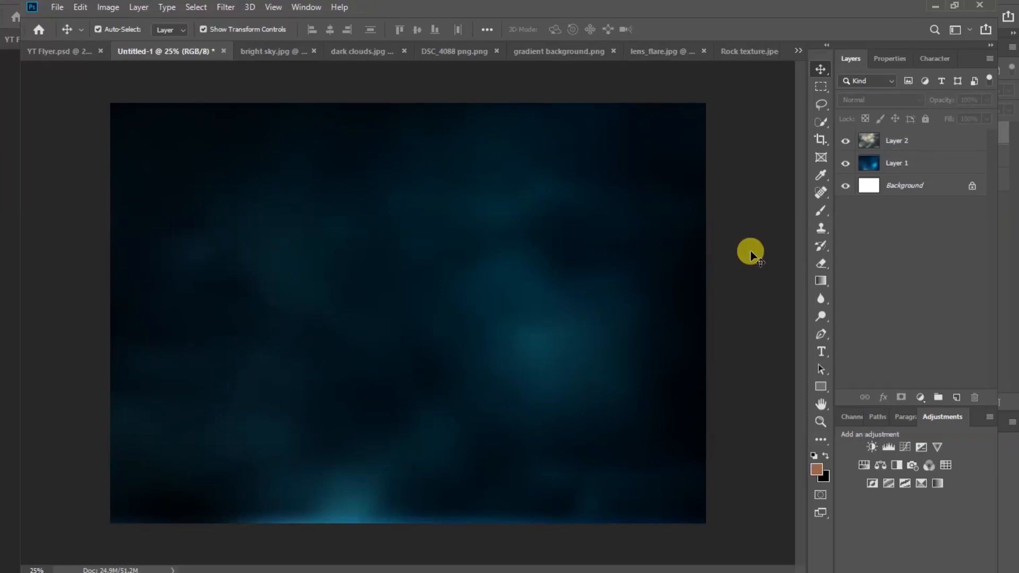
left_click(753, 50)
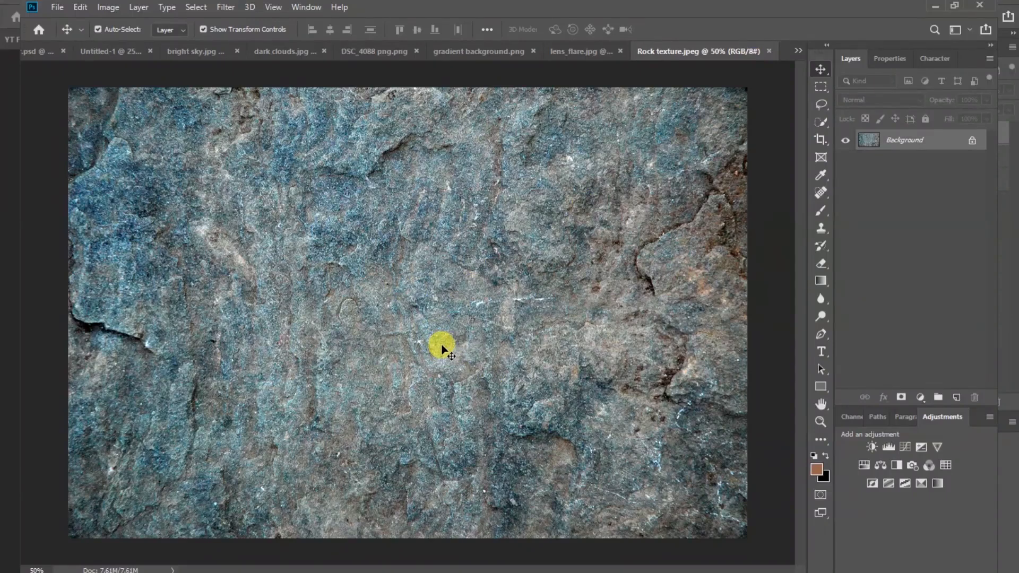
Bring the rock texture into the flyer as Layer 3, stretched to fill the canvas.
left_click_drag(221, 150, 314, 312)
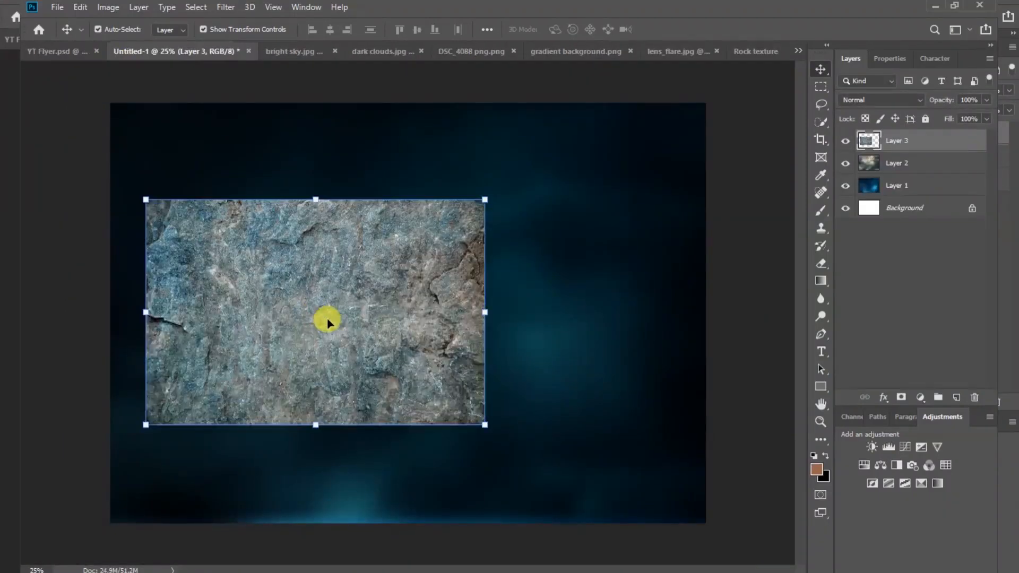
left_click_drag(484, 312, 667, 311)
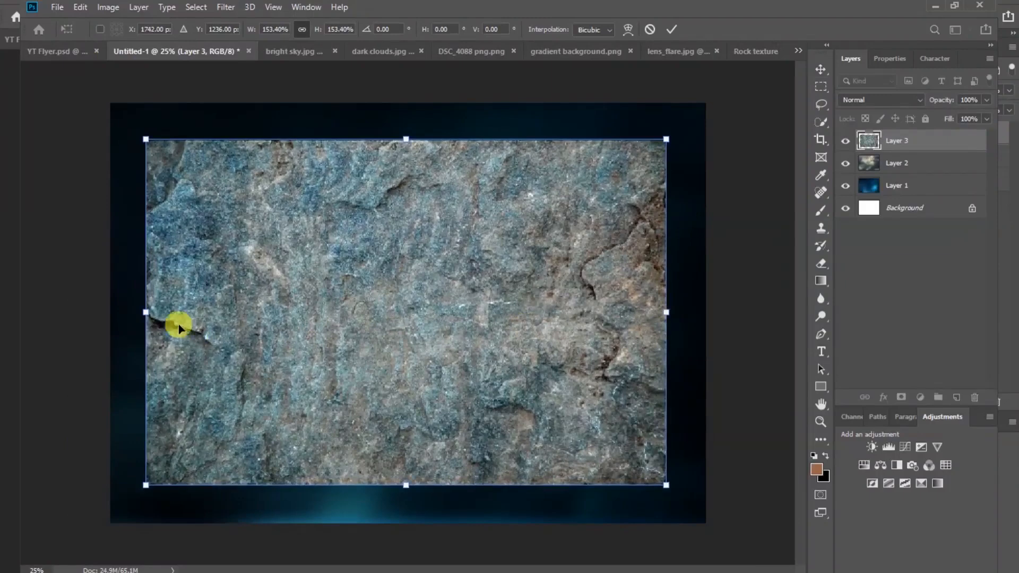
left_click_drag(146, 312, 107, 303)
left_click_drag(666, 310, 706, 305)
left_click_drag(405, 508, 405, 520)
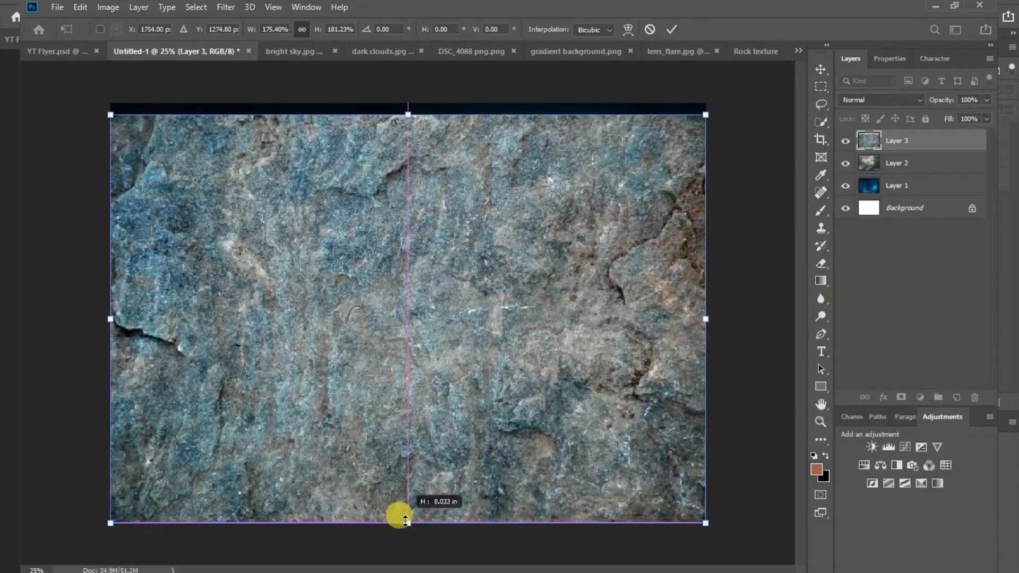
left_click_drag(407, 114, 407, 103)
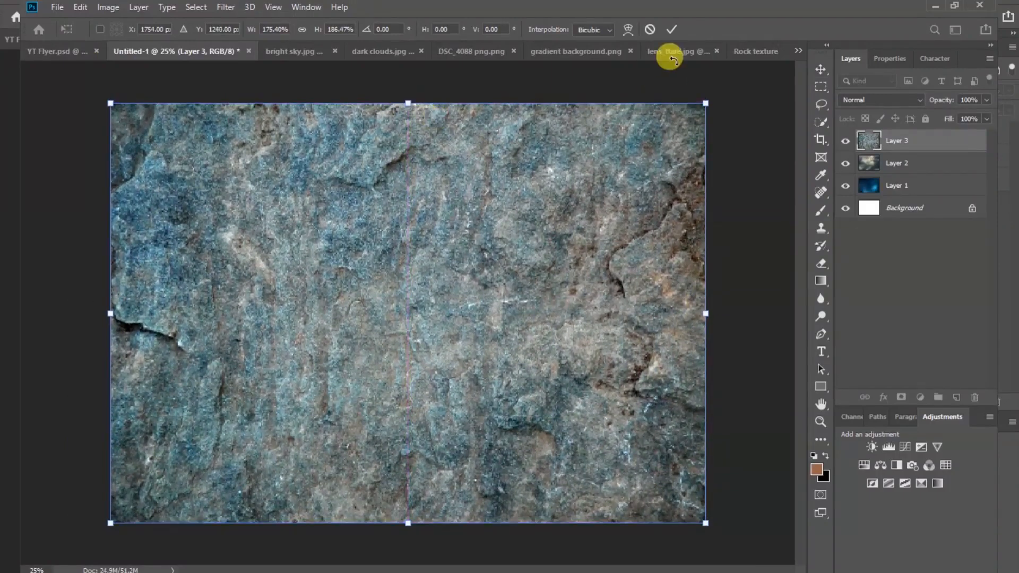
left_click(672, 29)
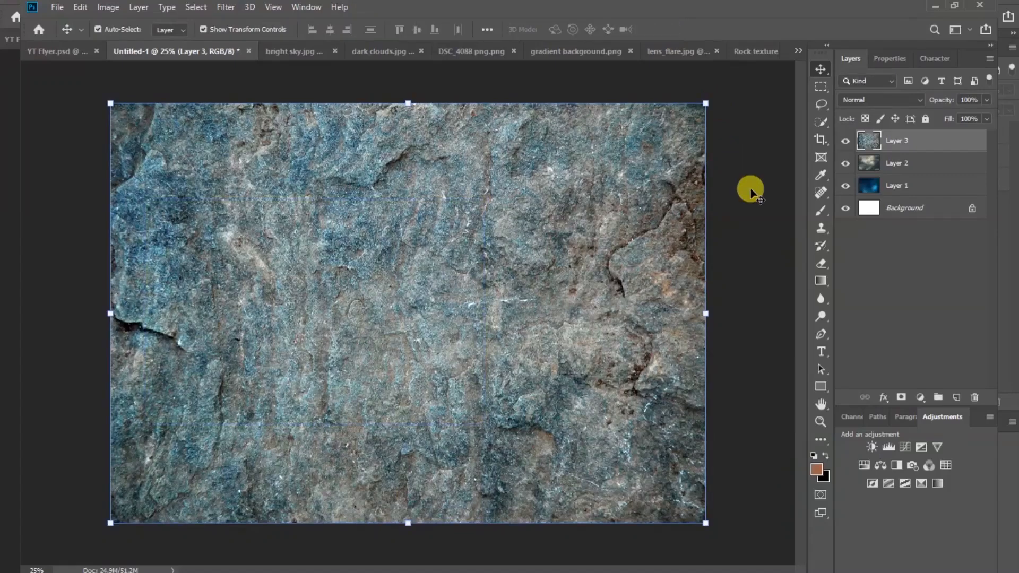
left_click(744, 213)
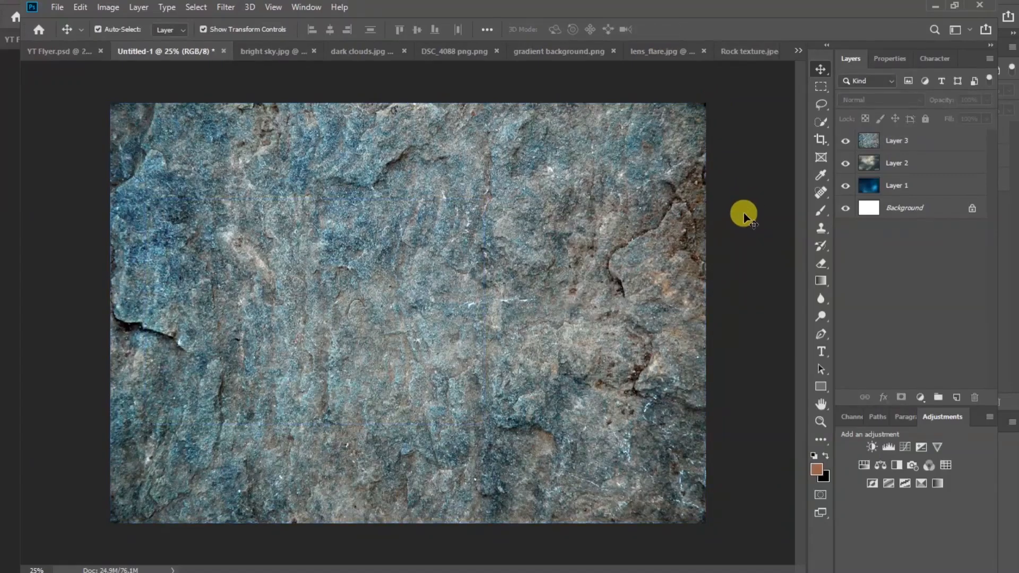
Set the rock texture Layer 3 blend mode to Multiply.
left_click(564, 288)
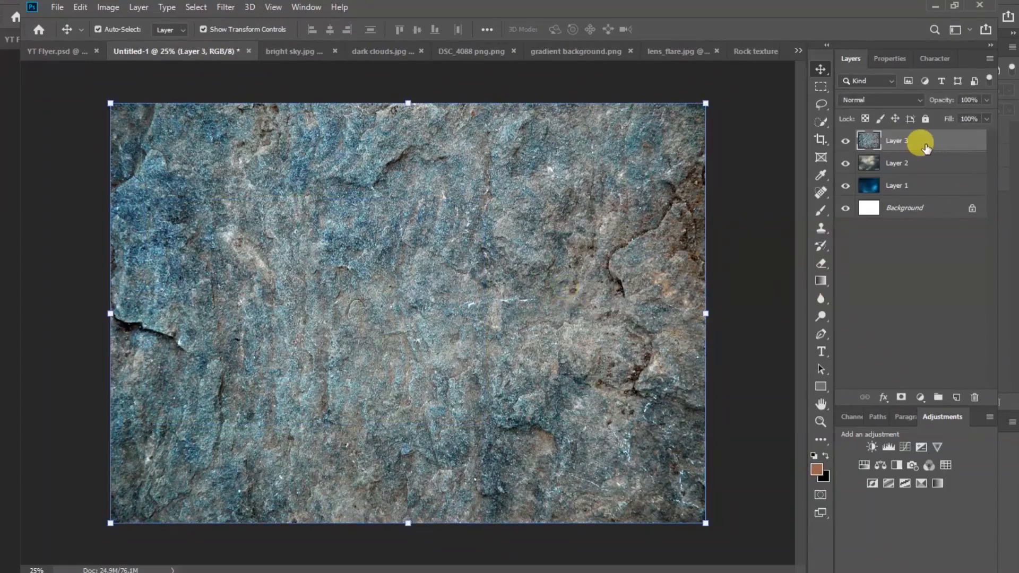
left_click(906, 101)
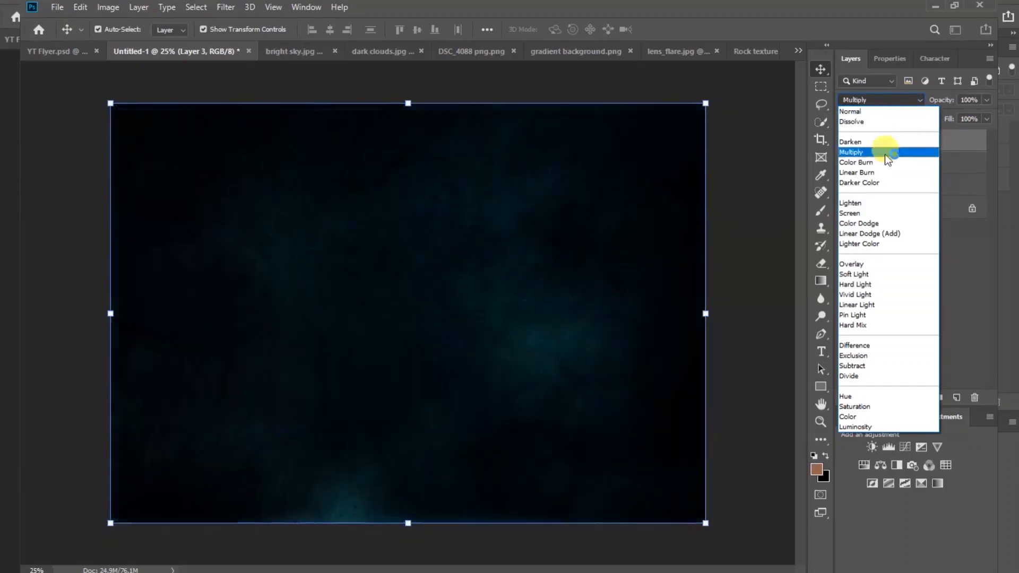
left_click(884, 154)
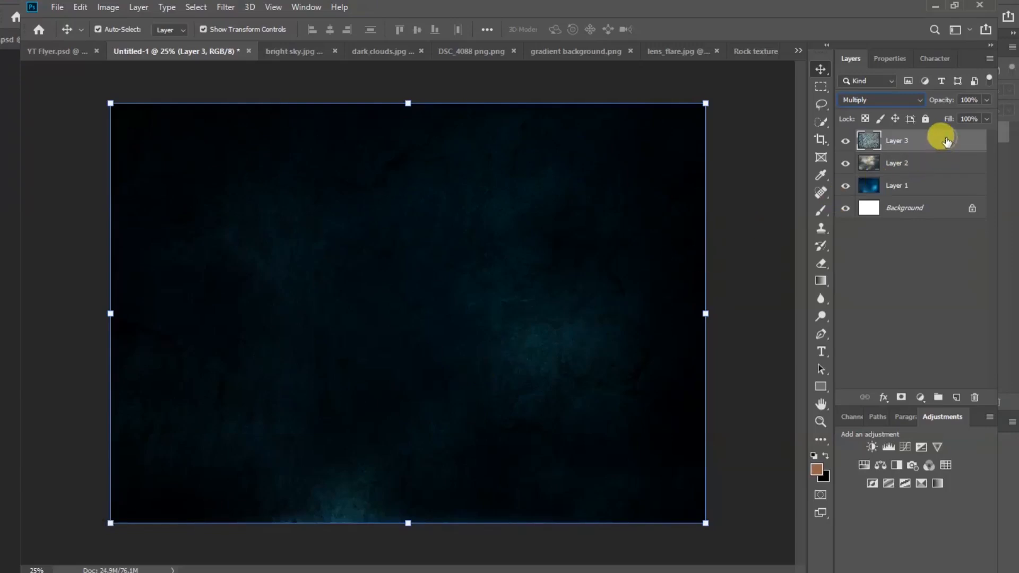
Blur the rock texture Layer 3 with an 8.4-pixel Gaussian Blur.
left_click(224, 8)
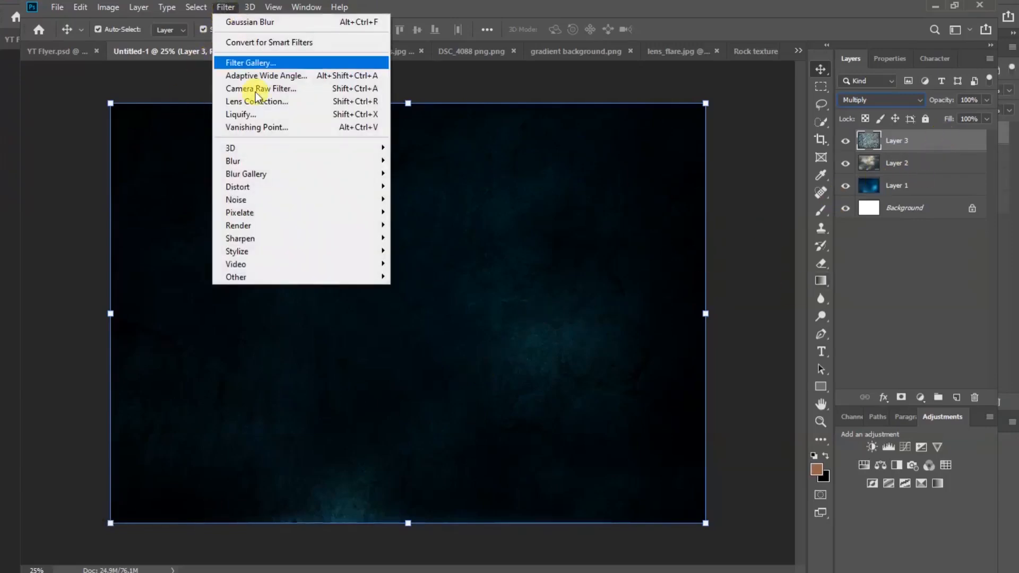
mouse_move(285, 161)
left_click(422, 212)
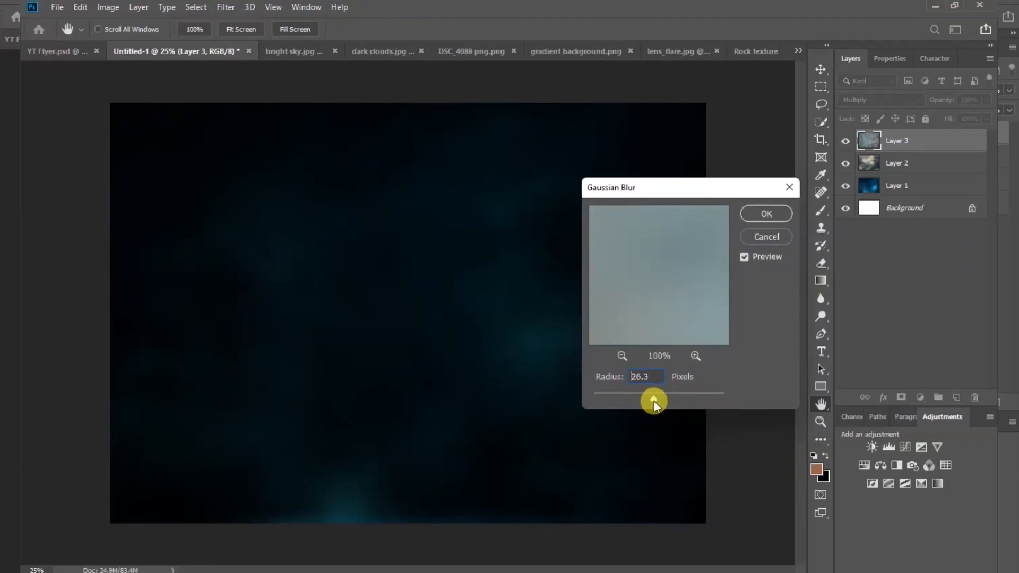
left_click_drag(654, 401, 645, 403)
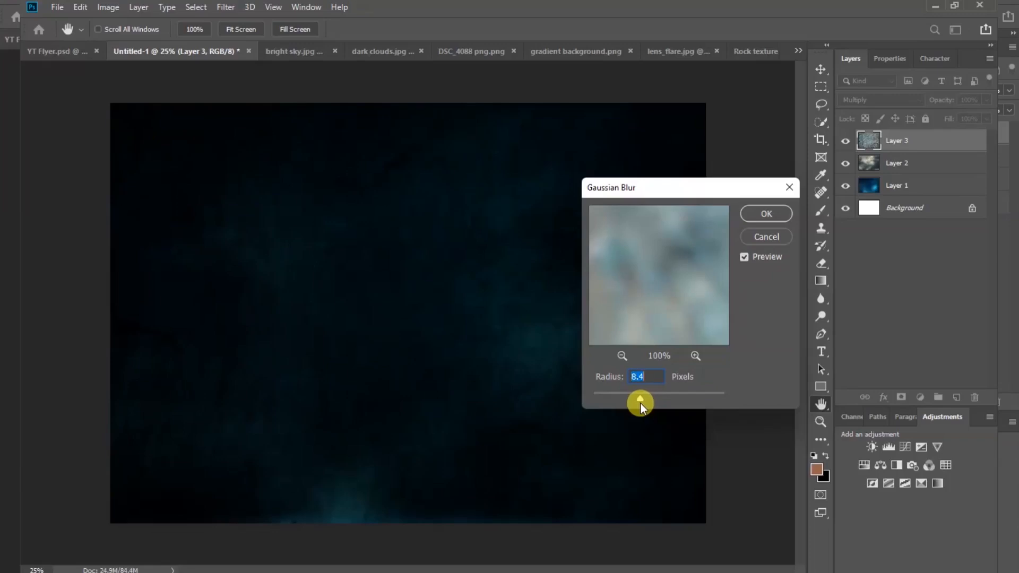
left_click(644, 376)
left_click(778, 215)
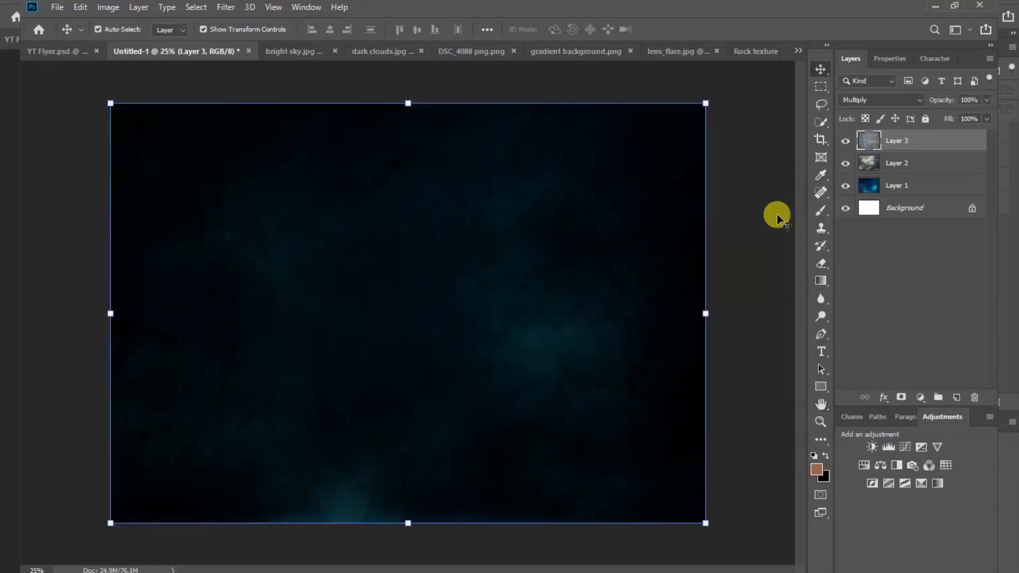
left_click(760, 258)
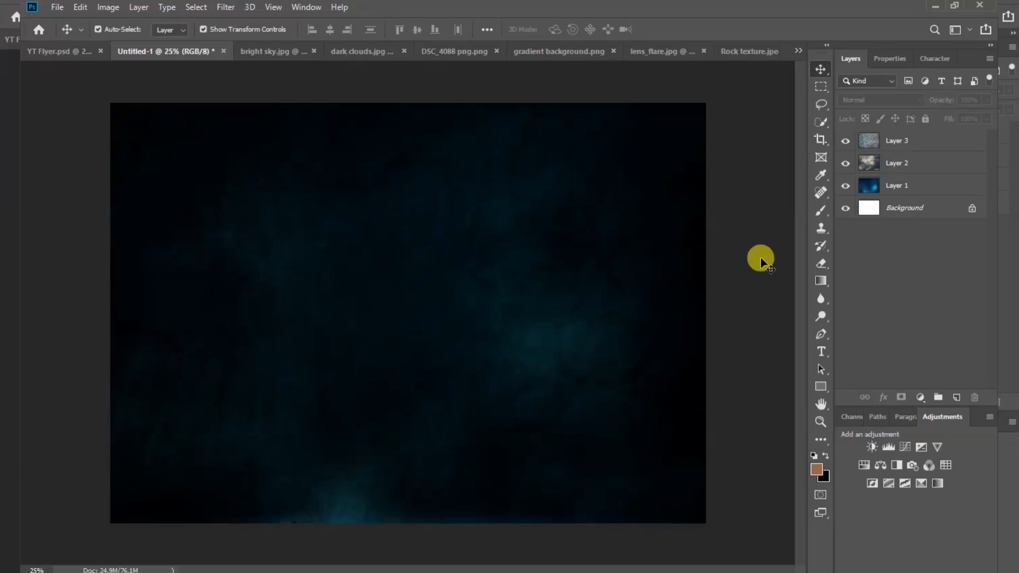
Place the bright sky photo as Layer 4, enlarged to about 135% along the top edge.
left_click(270, 53)
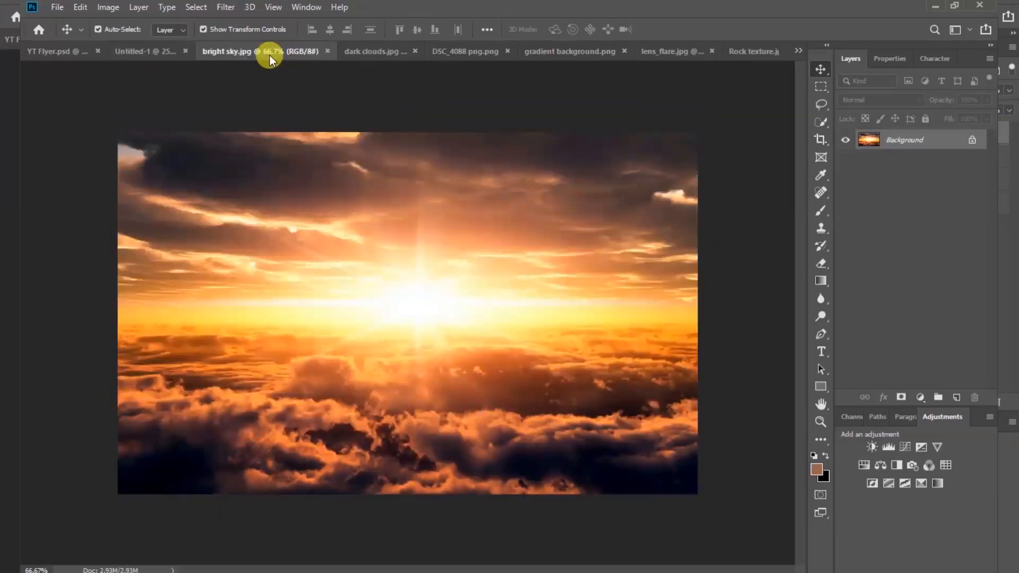
left_click_drag(244, 154, 383, 198)
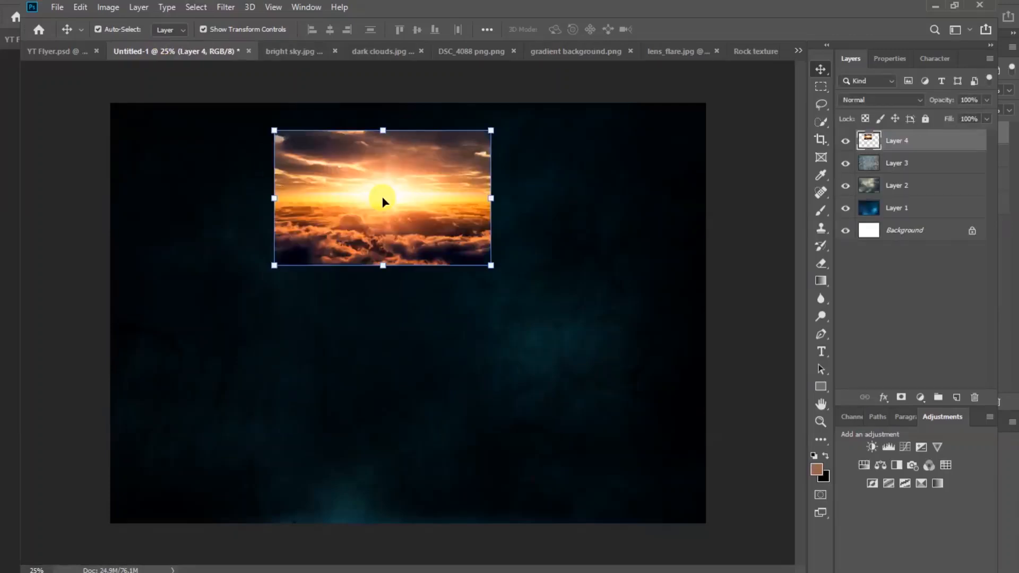
left_click(492, 196)
left_click_drag(493, 195, 526, 192)
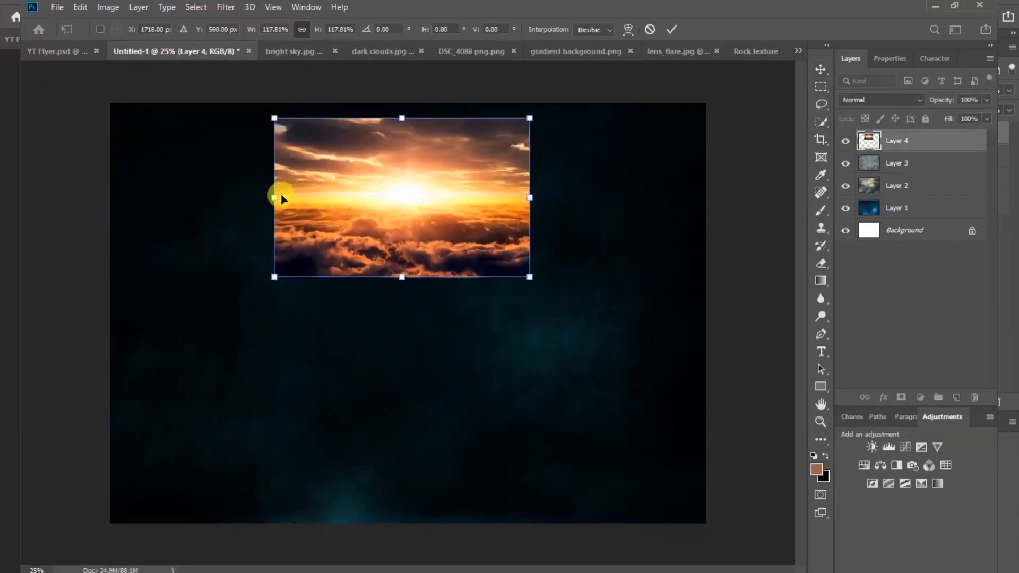
left_click_drag(279, 196, 265, 197)
left_click_drag(530, 194, 558, 195)
left_click_drag(453, 197, 438, 154)
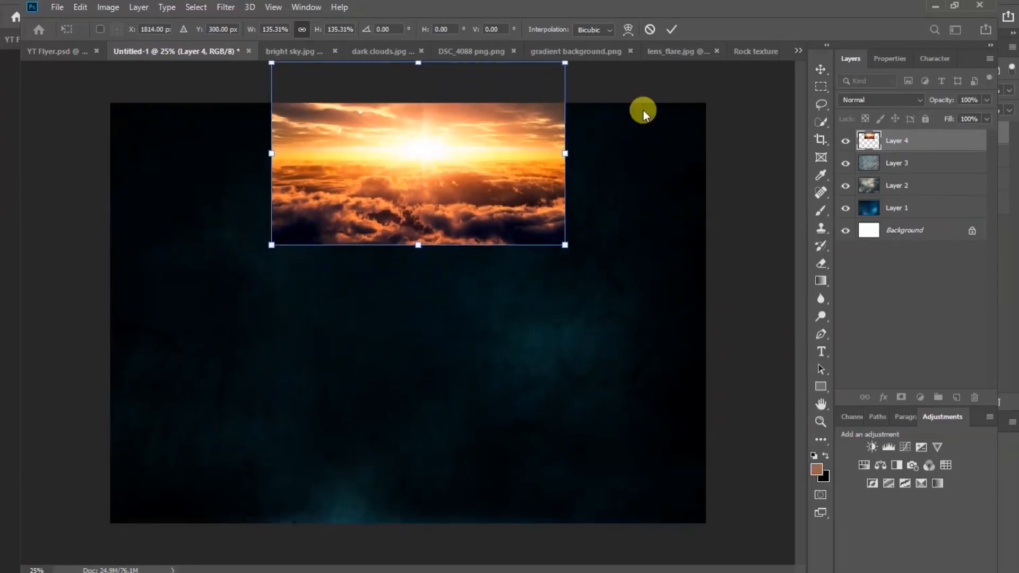
left_click(673, 31)
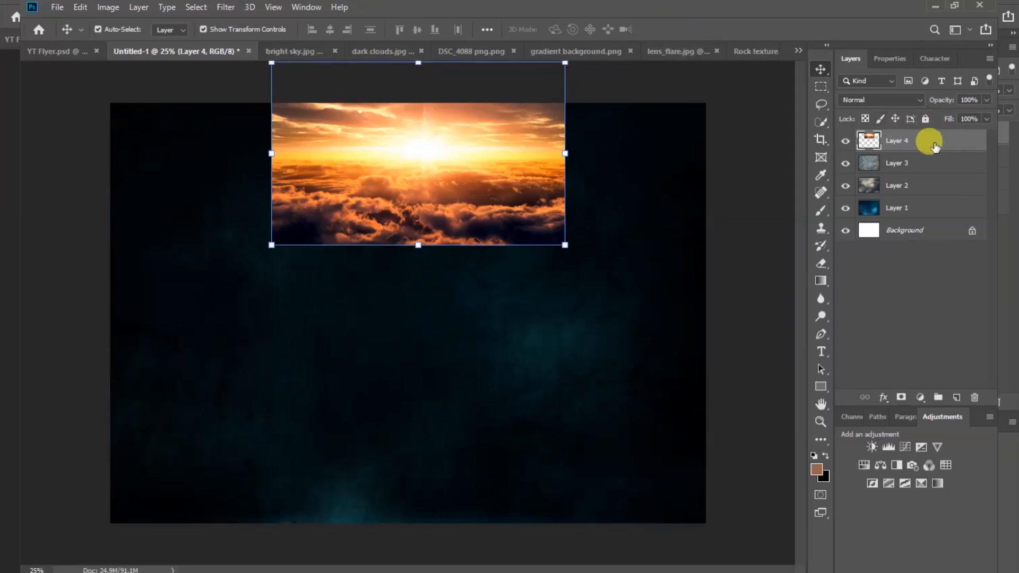
Blend the sky Layer 4 in Screen mode at 88% opacity.
left_click(915, 99)
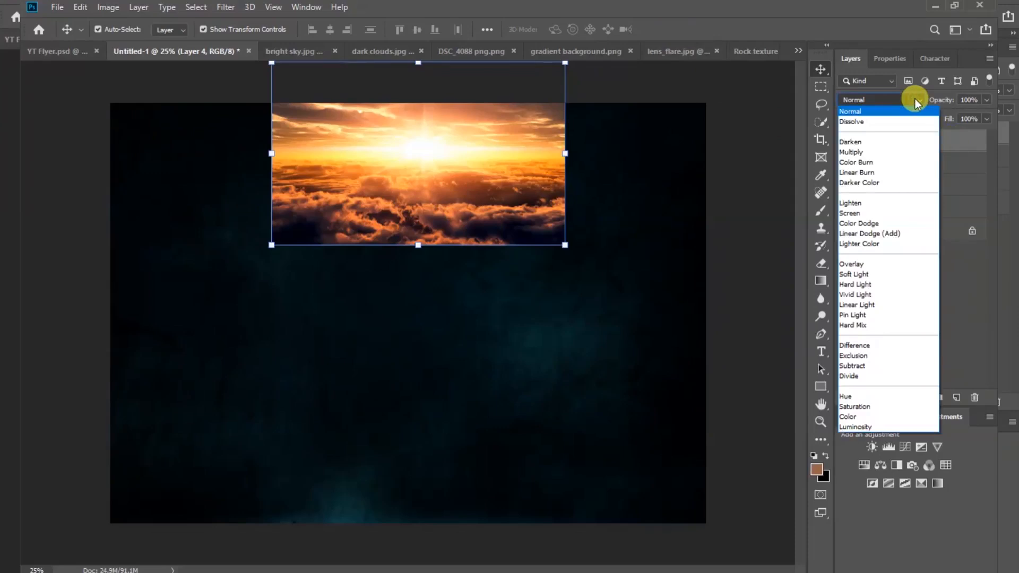
left_click(865, 213)
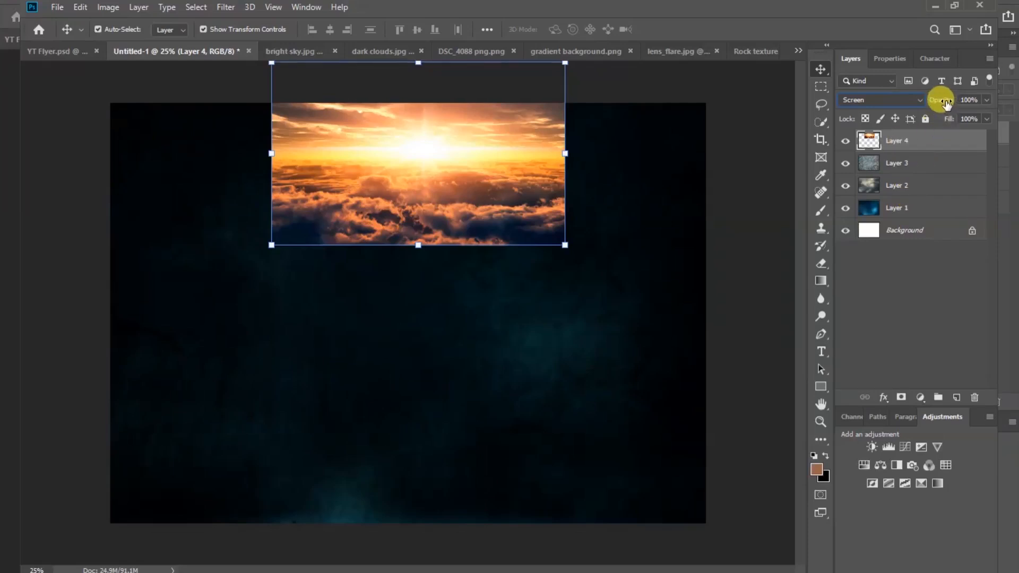
left_click_drag(947, 103, 938, 104)
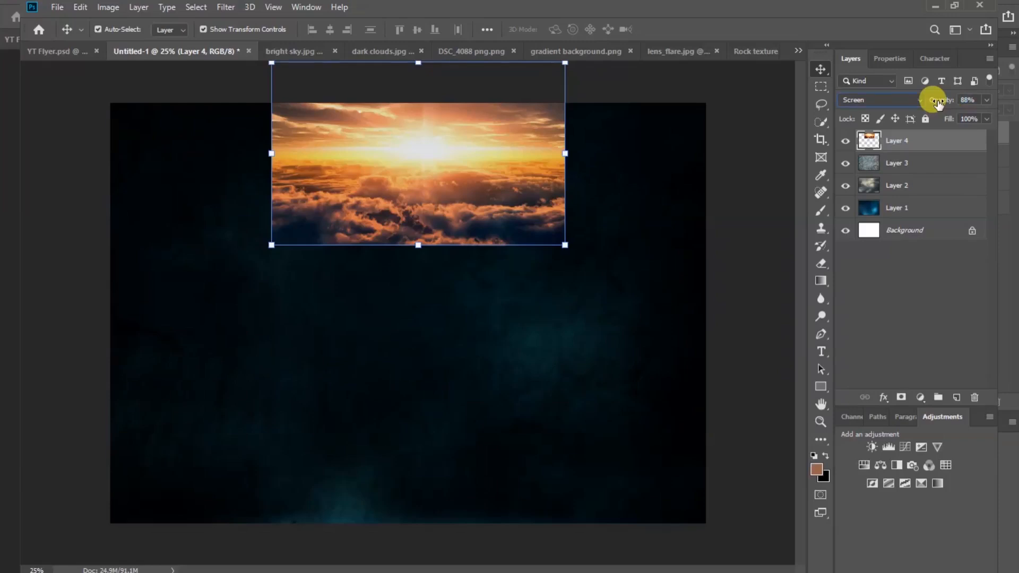
left_click(751, 214)
left_click(927, 140)
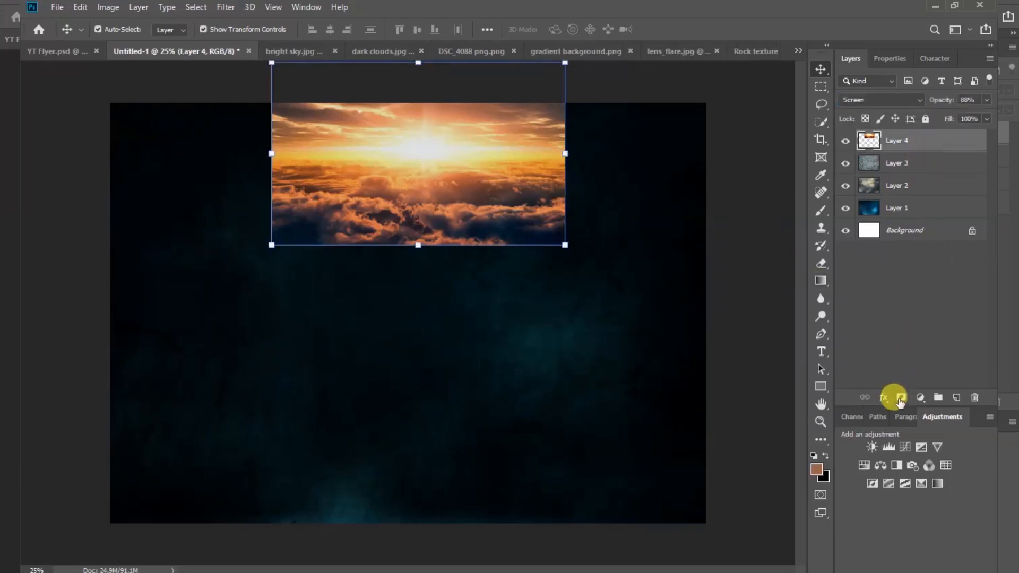
Add a layer mask to Layer 4 and set up a soft 0%-hardness eraser about 1000 px wide.
left_click(901, 398)
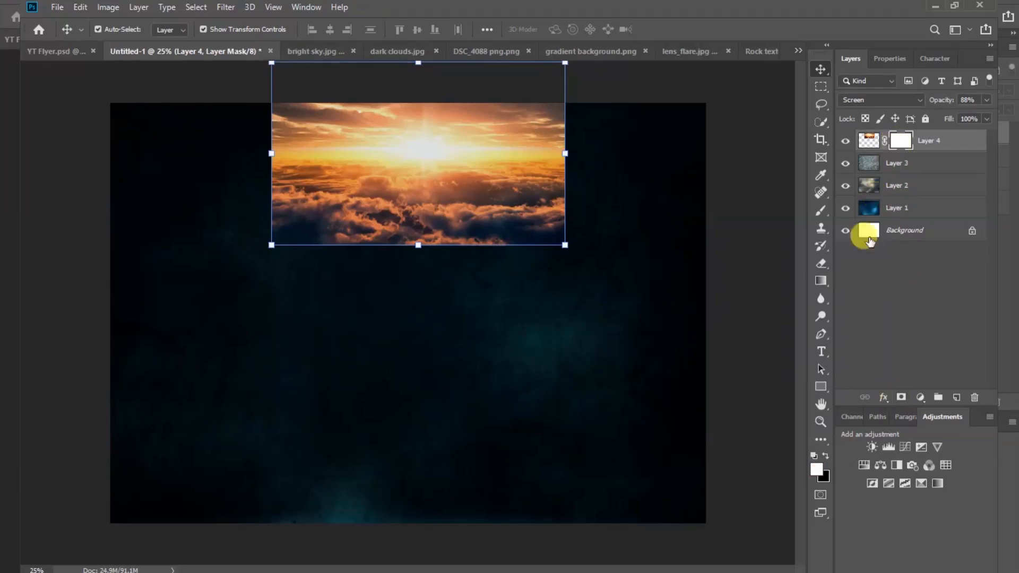
left_click(822, 265)
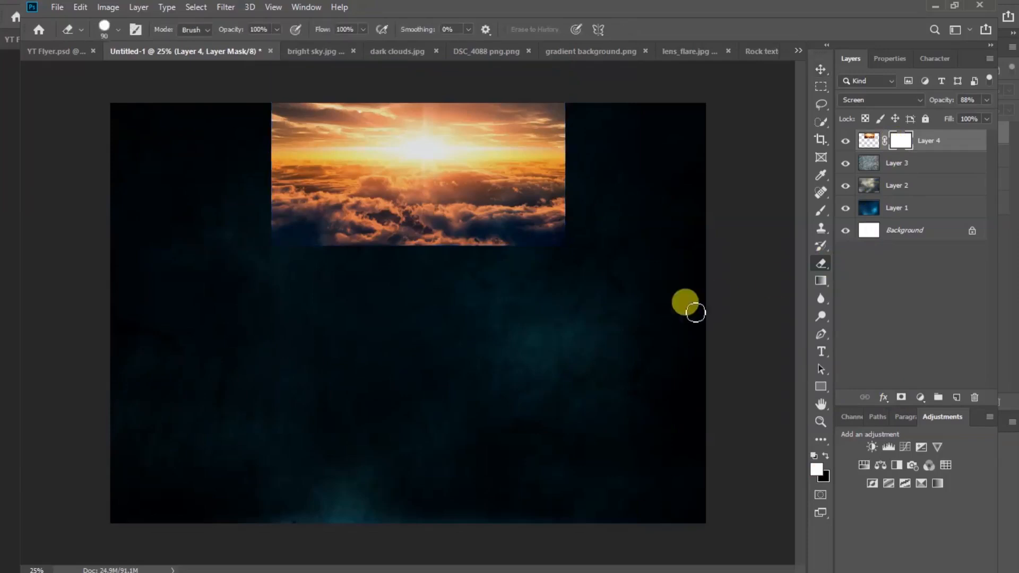
key("bracketright")
key("bracketright")
key("bracketright")
key("bracketright")
key("bracketright")
key("bracketright")
key("bracketright")
key("bracketright")
key("bracketright")
key("bracketright")
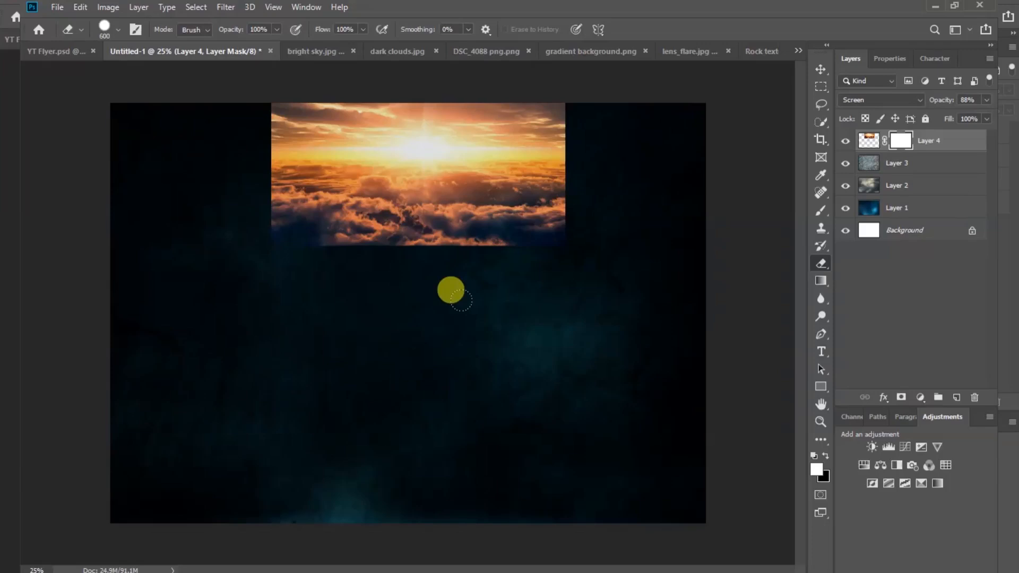
right_click(501, 340)
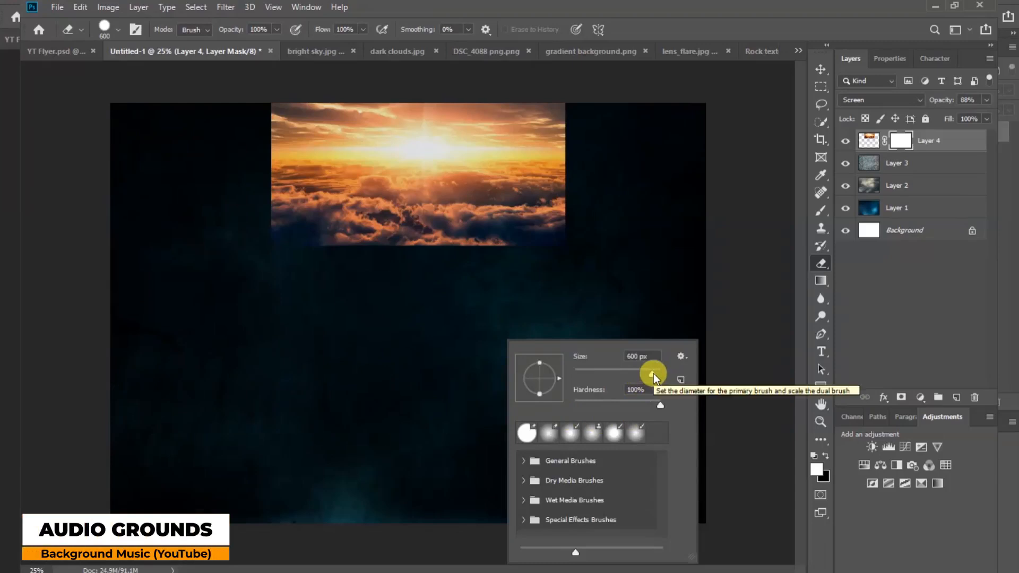
left_click(660, 406)
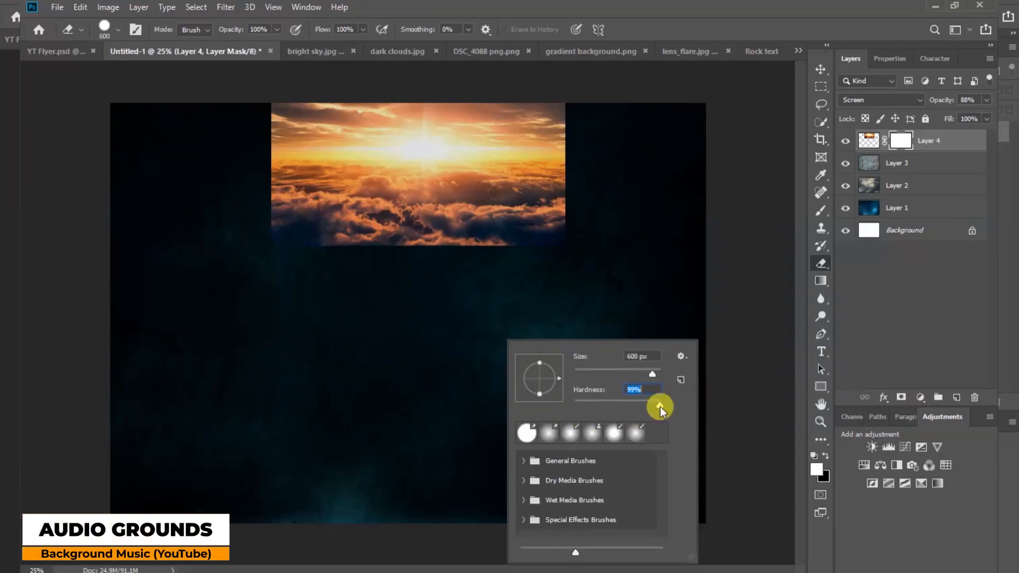
left_click_drag(617, 411, 566, 409)
left_click(626, 239)
key("bracketright")
key("bracketright")
key("bracketright")
key("bracketright")
key("bracketright")
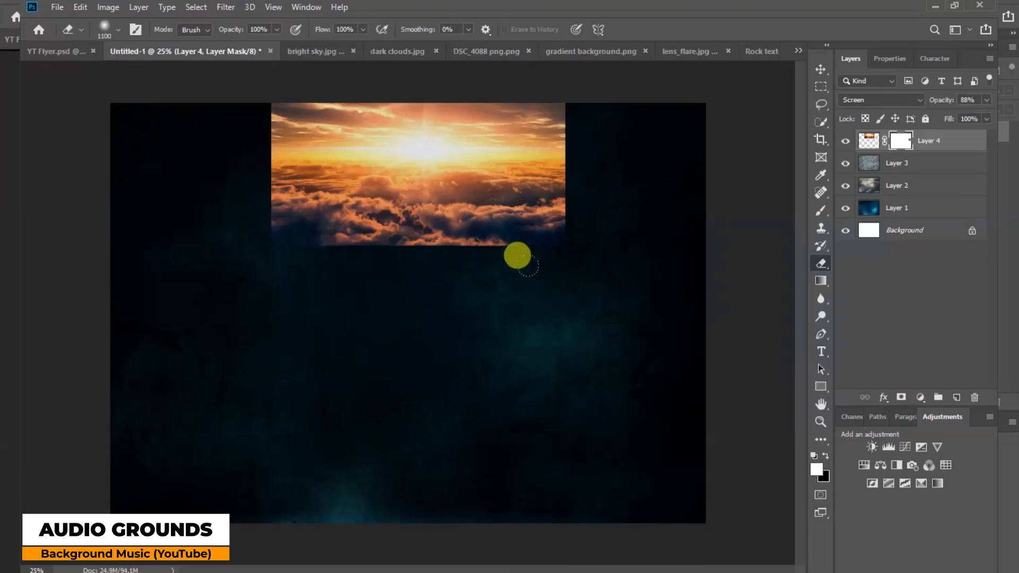
key("bracketleft")
Erase the sky's lower clouds and its left and right edges on the mask.
mouse_move(530, 234)
left_mouse_down()
mouse_move(210, 232)
mouse_move(271, 230)
left_mouse_up()
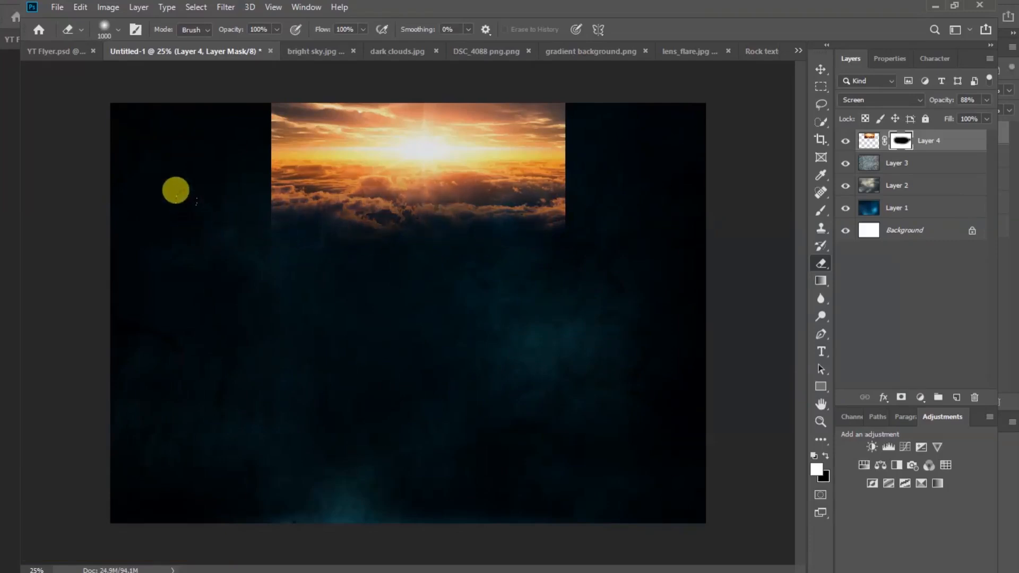
mouse_move(164, 191)
left_mouse_down()
mouse_move(145, 50)
mouse_move(160, 144)
mouse_move(456, 239)
mouse_move(530, 149)
mouse_move(556, 65)
mouse_move(566, 87)
mouse_move(530, 74)
left_mouse_up()
key("bracketleft")
key("bracketleft")
key("bracketleft")
key("bracketleft")
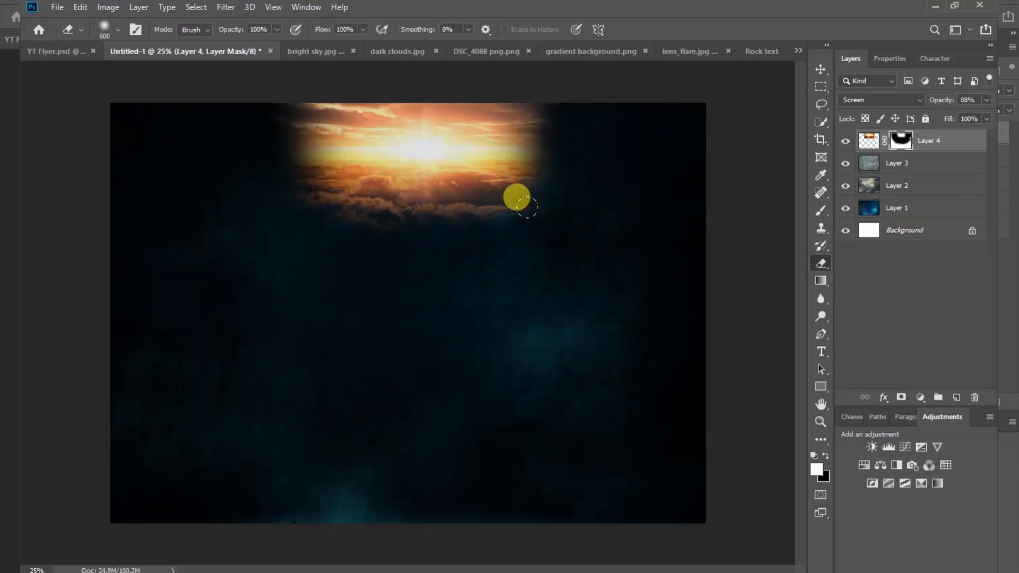
mouse_move(517, 198)
left_mouse_down()
mouse_move(513, 157)
mouse_move(297, 200)
left_mouse_up()
key("bracketright")
key("bracketright")
key("bracketright")
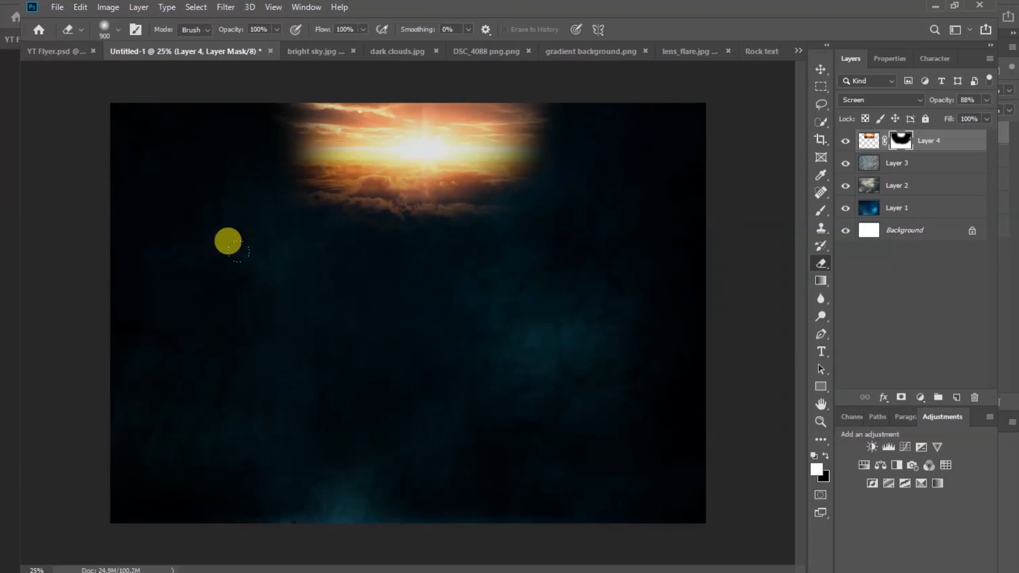
Nudge the sky image slightly left with the Move tool and check the blend.
left_click(821, 68)
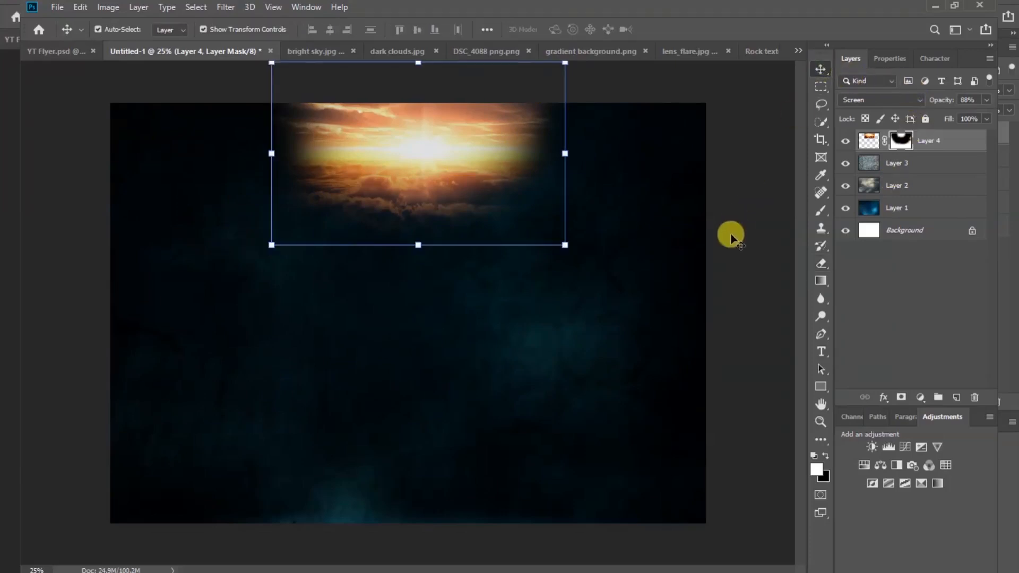
left_click(731, 238)
left_click_drag(412, 144, 410, 141)
left_click(738, 201)
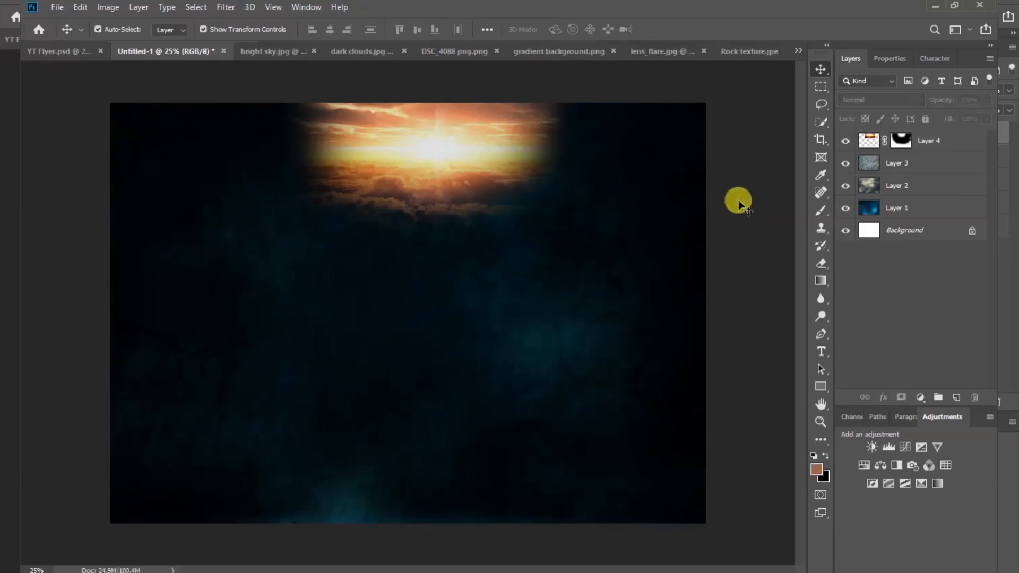
left_click(449, 137)
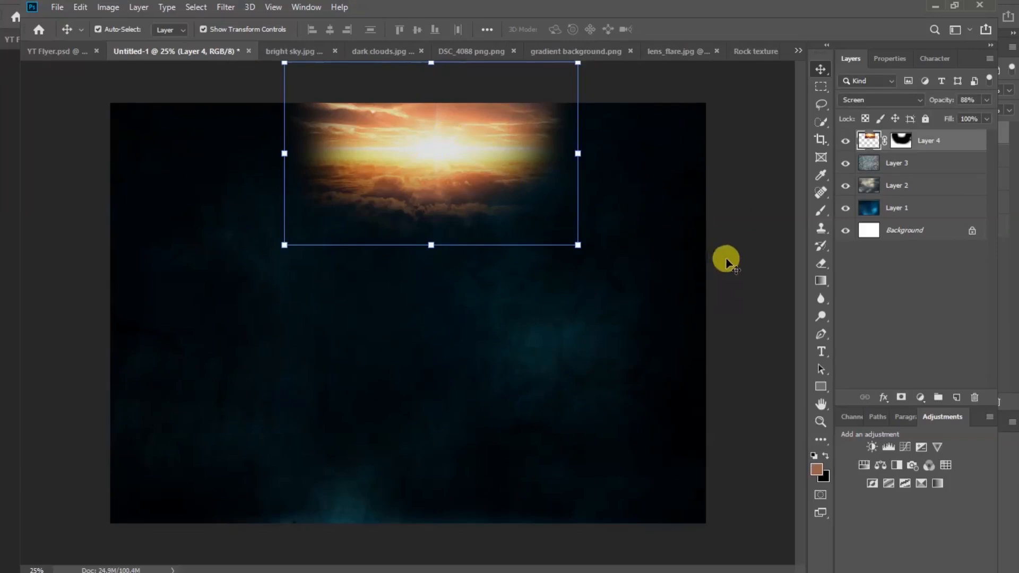
left_click(738, 266)
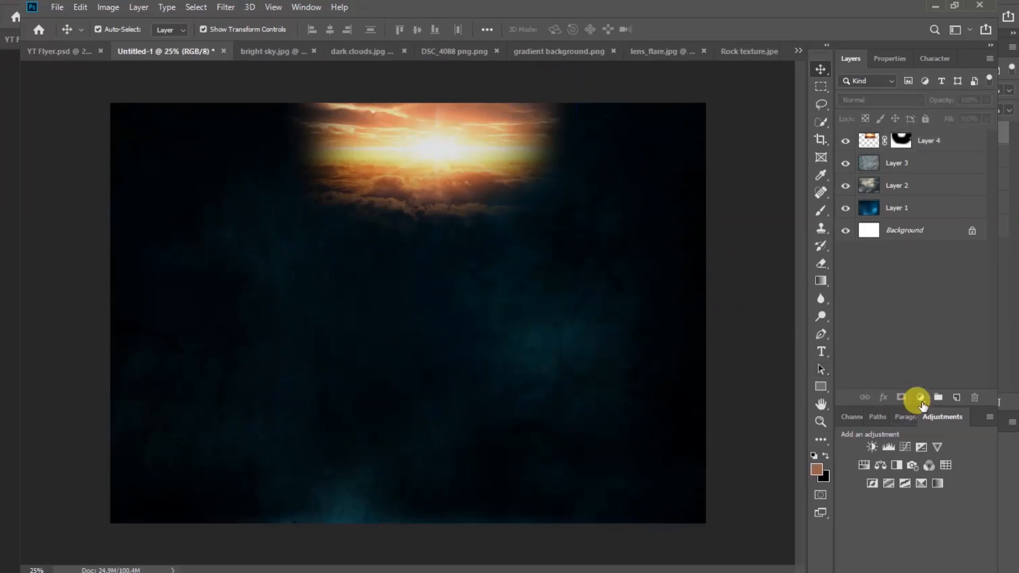
Add a Curves layer: pull RGB down, lower green, raise blue (input 59, output 171).
left_click(921, 398)
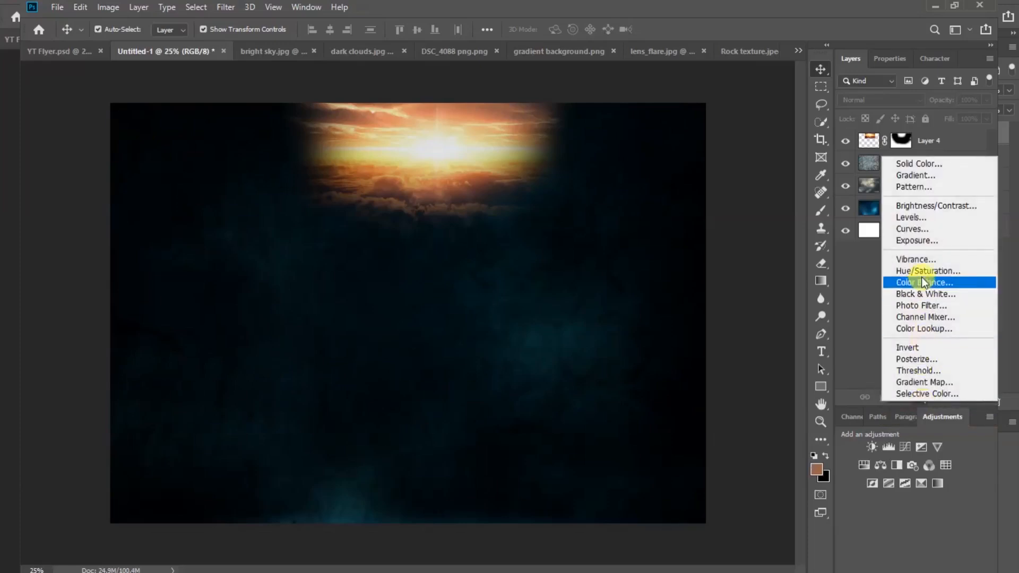
left_click(920, 228)
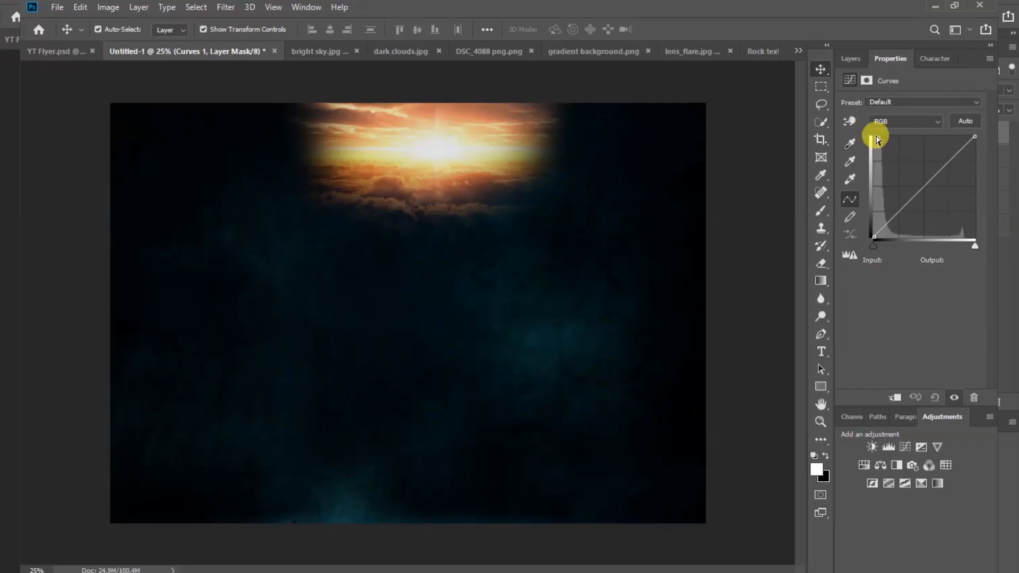
left_click_drag(924, 185, 928, 193)
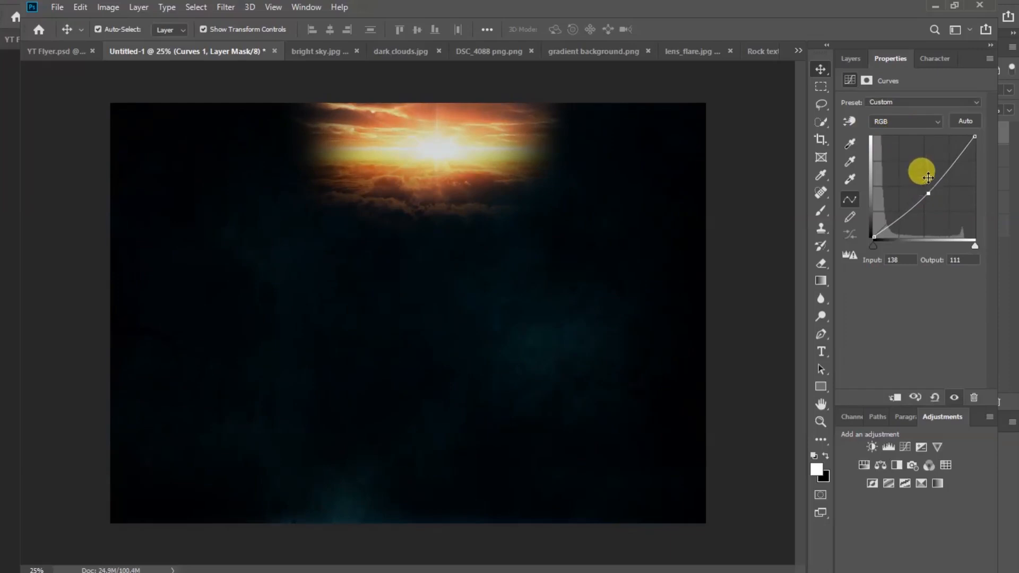
left_click(937, 121)
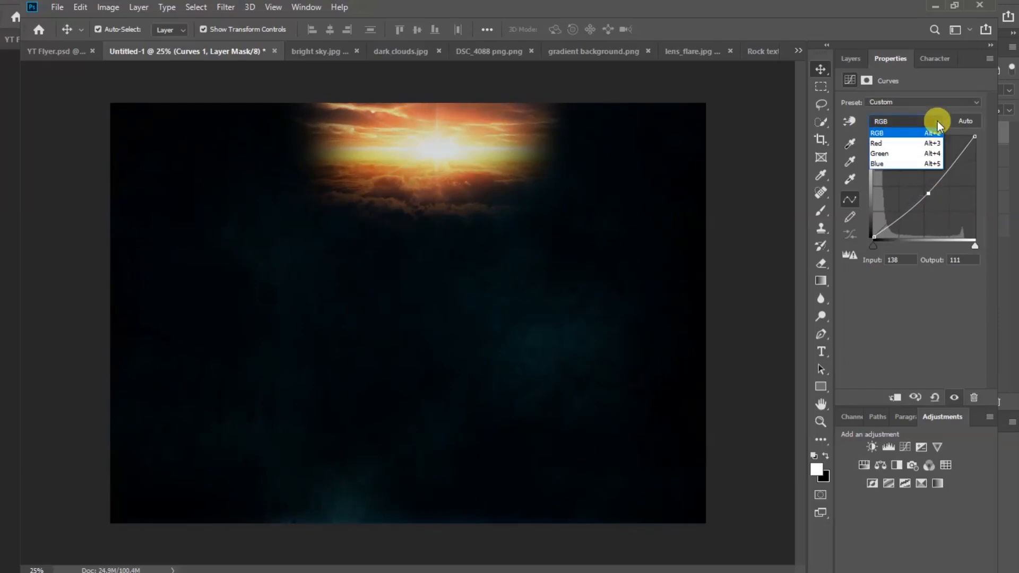
left_click(906, 154)
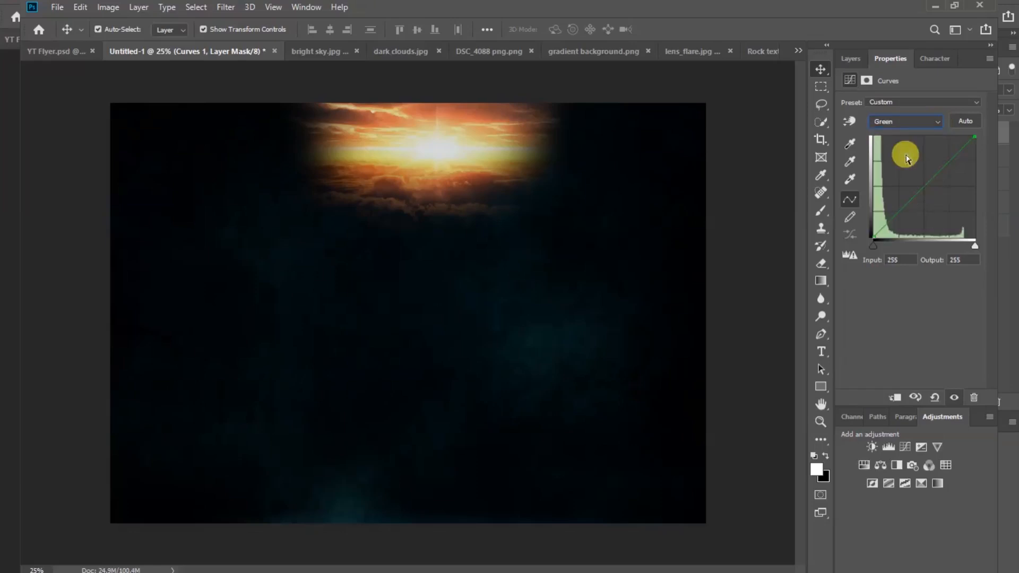
left_click(924, 186)
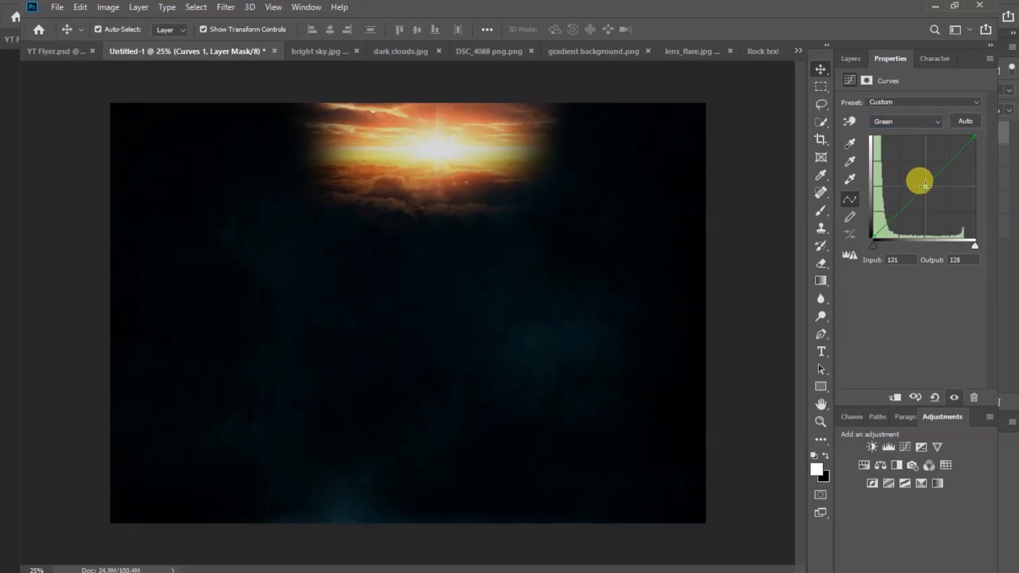
left_click_drag(925, 186, 929, 188)
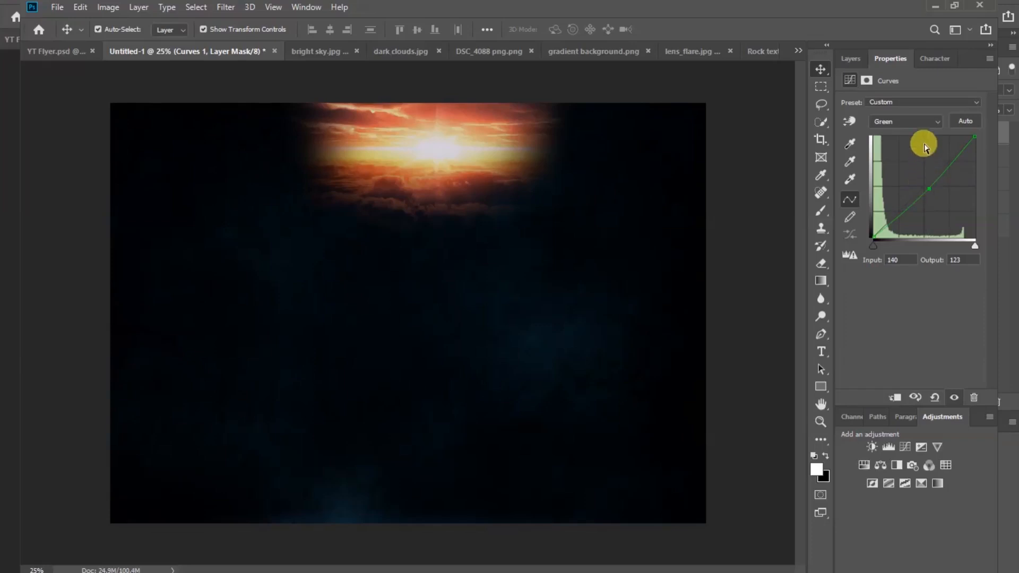
left_click(937, 123)
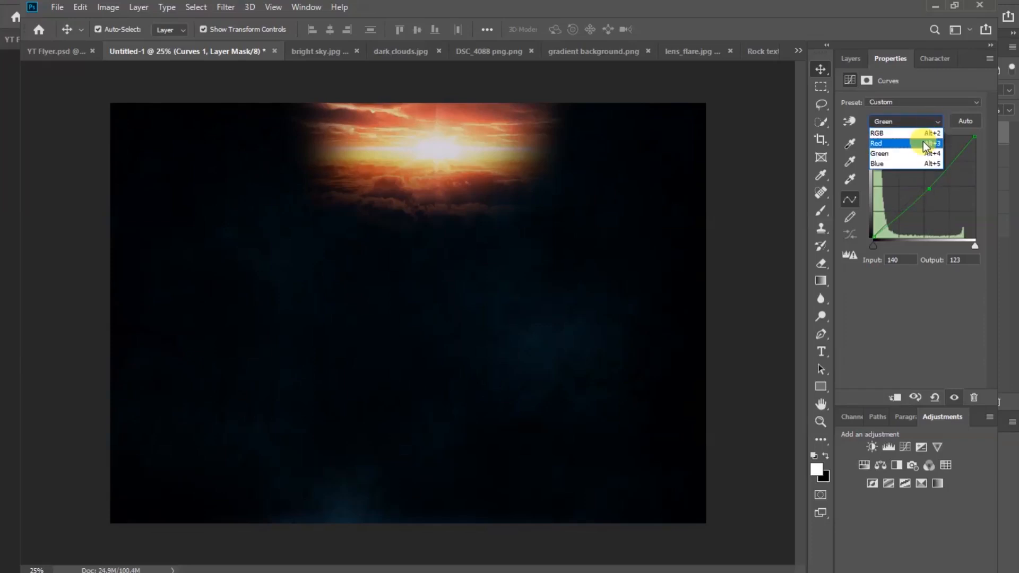
left_click(918, 163)
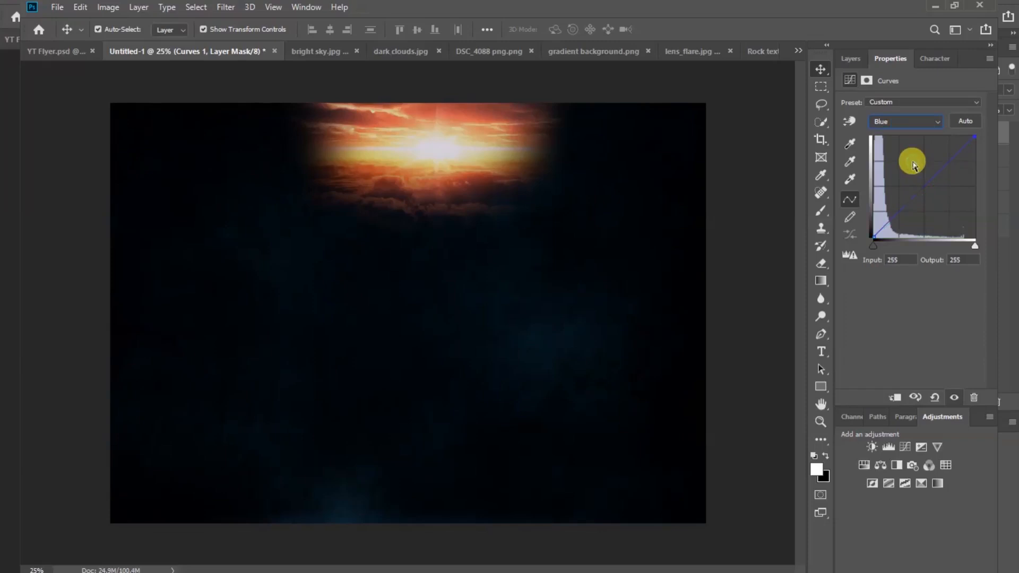
left_click_drag(924, 185, 897, 168)
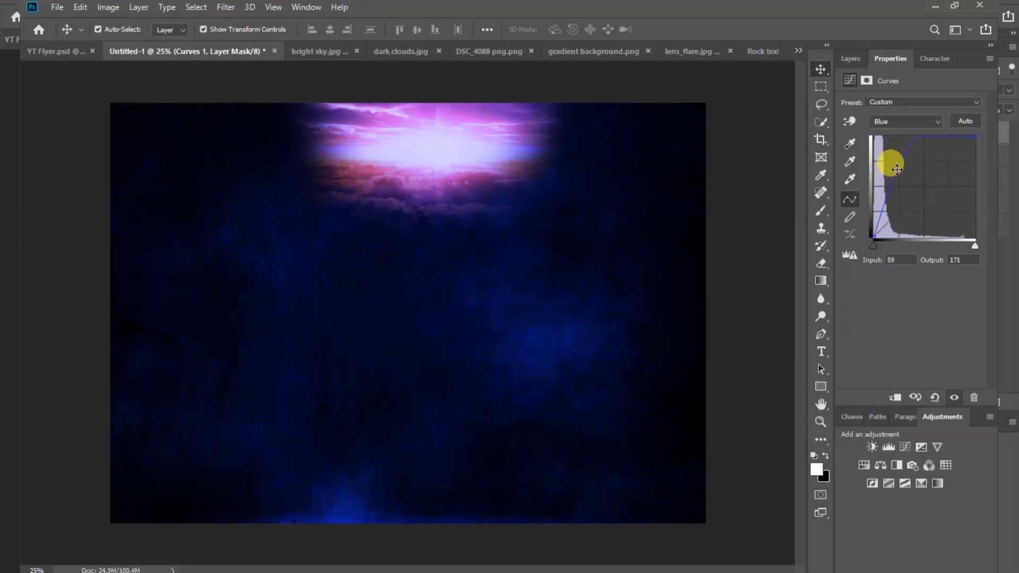
left_click(855, 59)
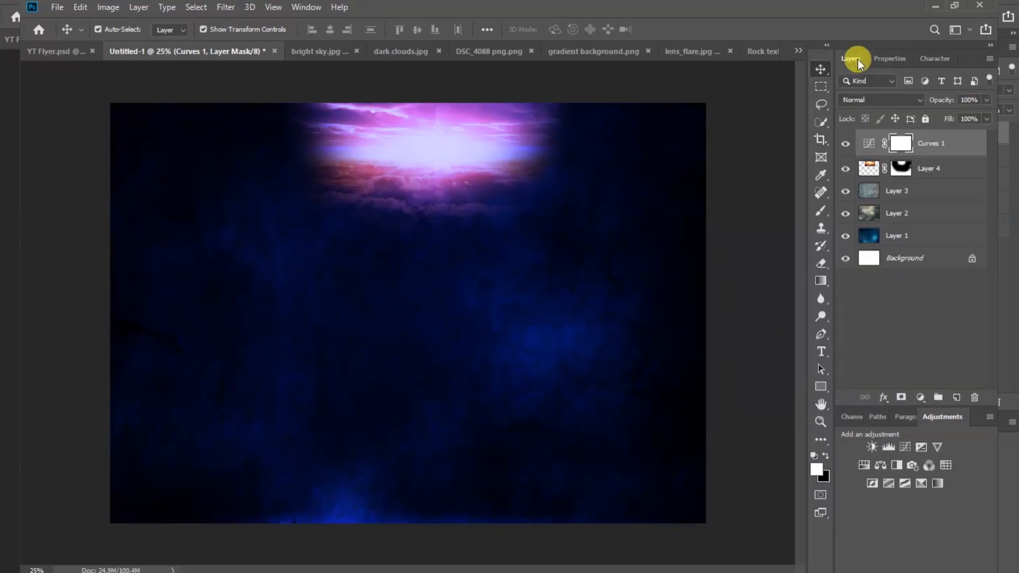
Drag the Layer 4 sky glow upward until it hugs the flyer's top edge.
left_click(445, 157)
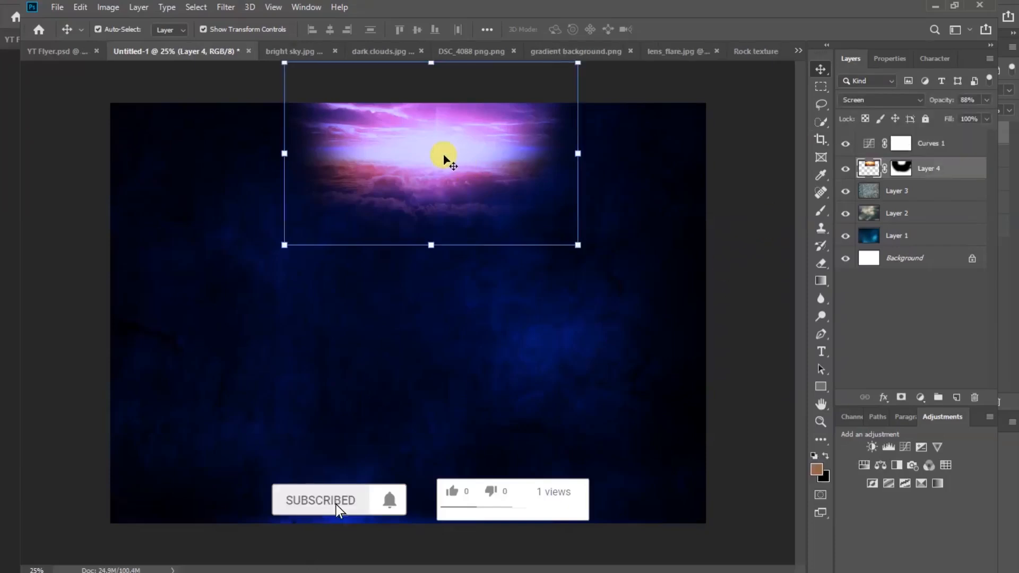
left_click_drag(435, 157, 442, 142)
left_click_drag(442, 139, 445, 124)
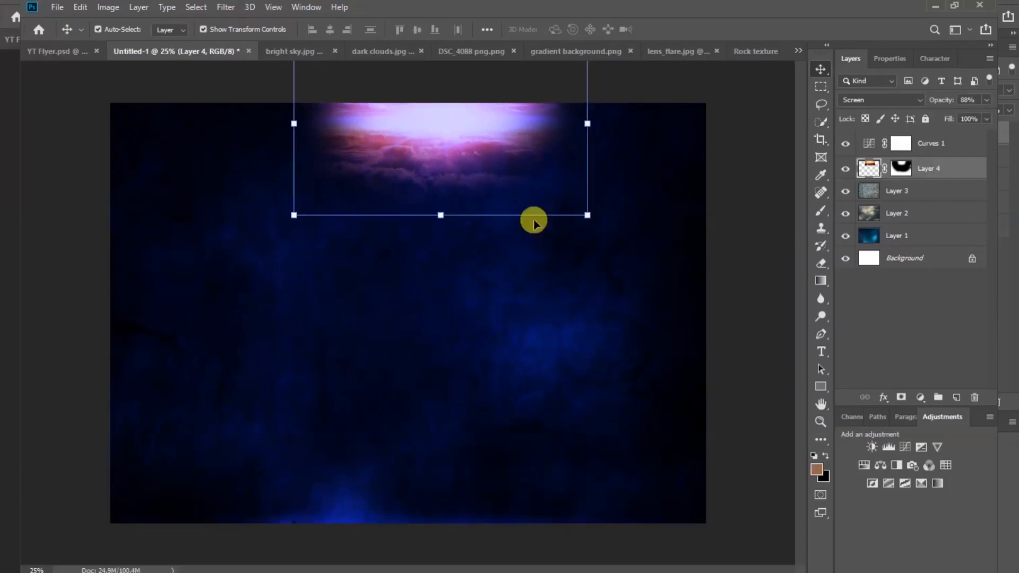
left_click(755, 243)
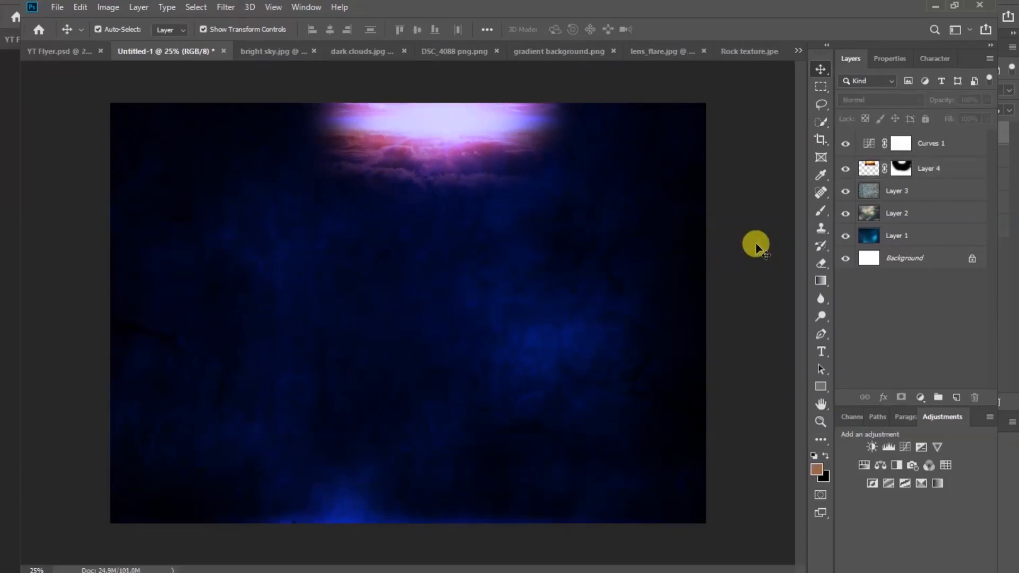
Draw a white-filled Rectangle 1 covering the flyer's right third from top to bottom.
left_click(821, 388)
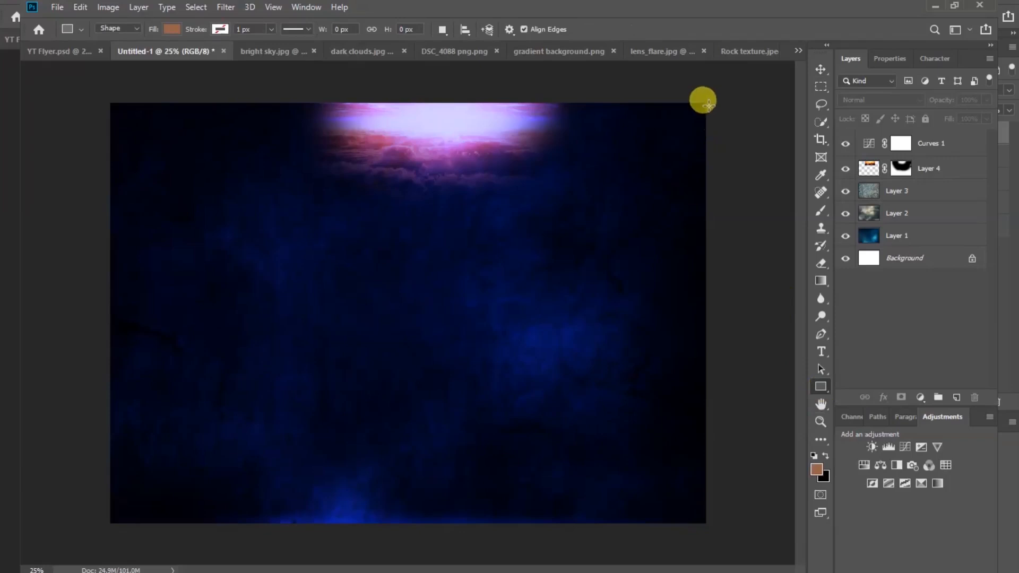
left_click_drag(705, 103, 525, 525)
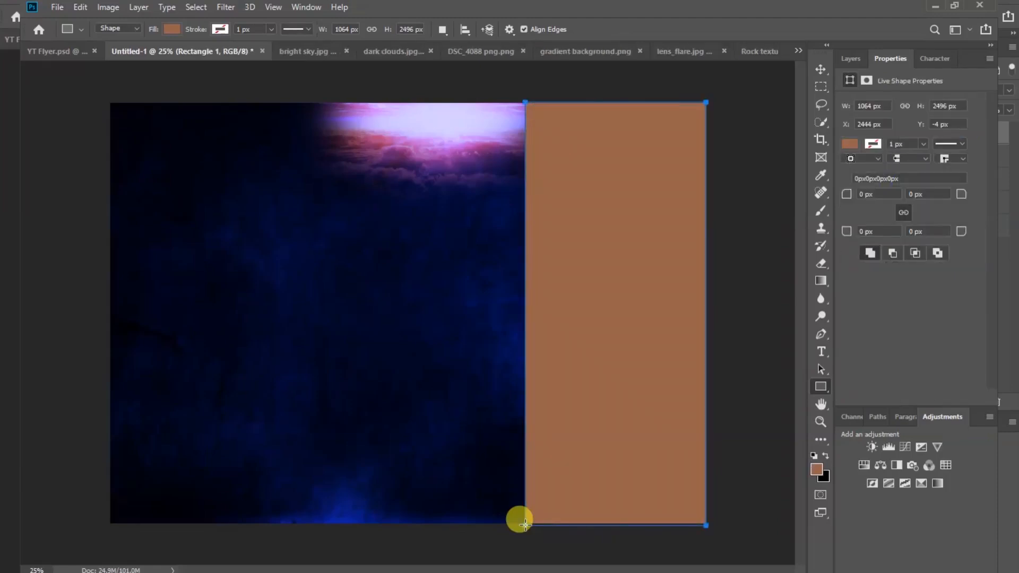
left_click(848, 144)
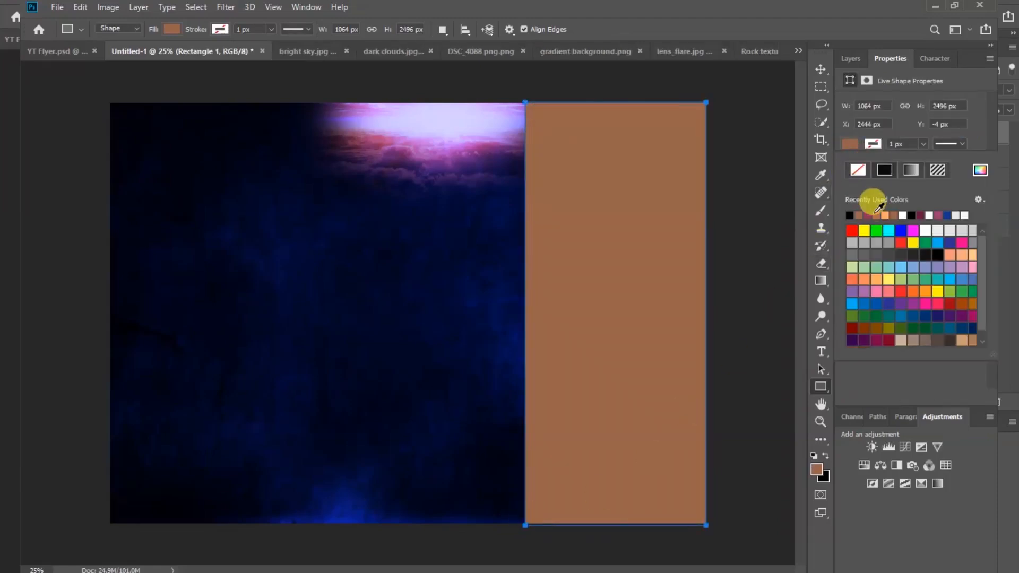
left_click(903, 215)
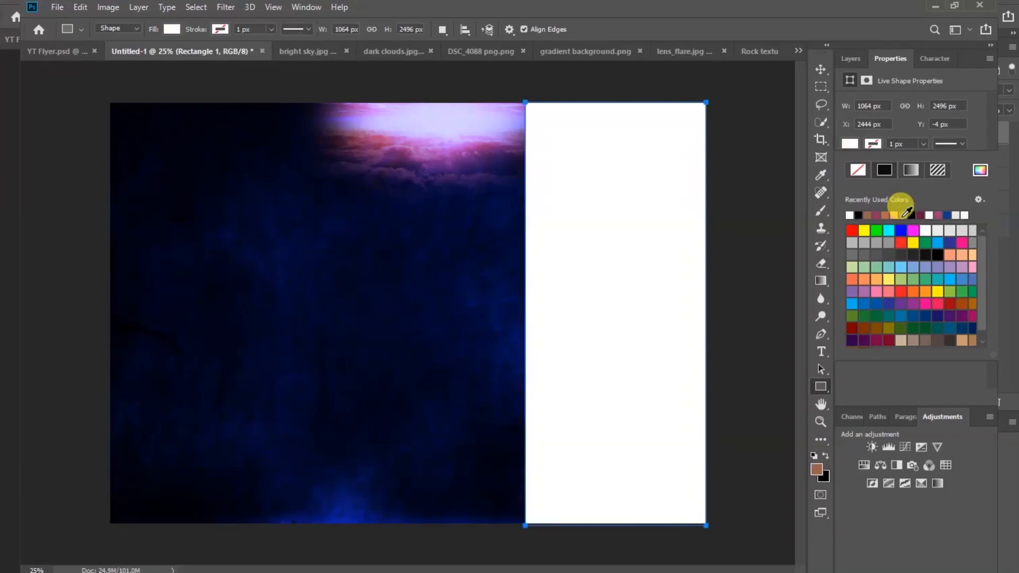
left_click(851, 58)
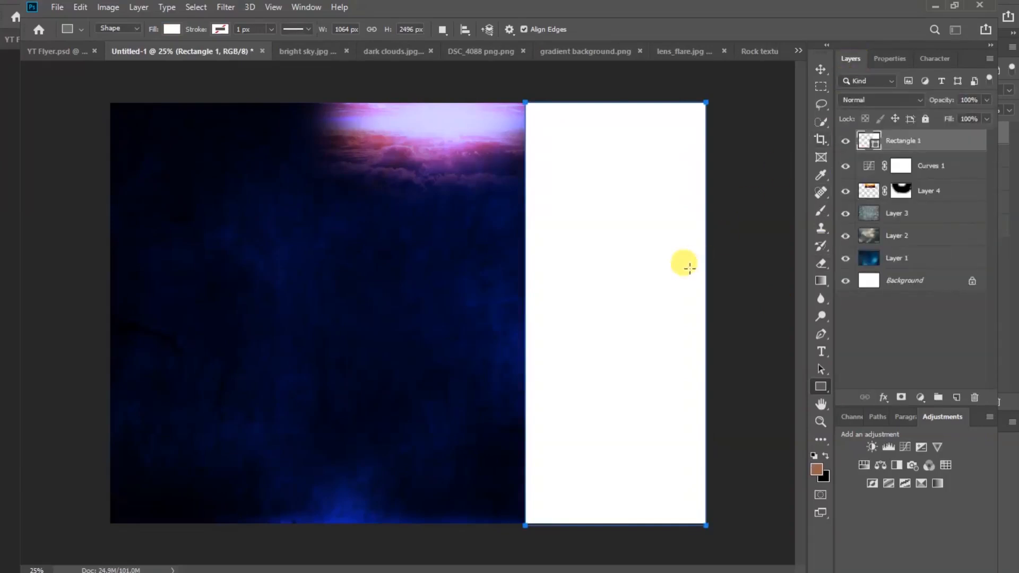
Put the white rectangle into Free Transform and bring up its transform options.
left_click(820, 69)
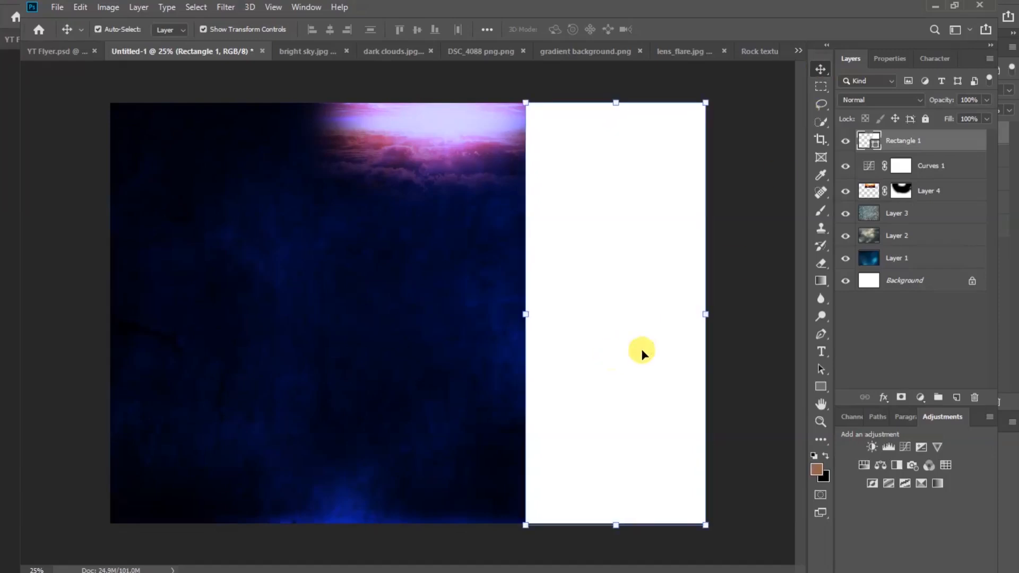
left_click(707, 314)
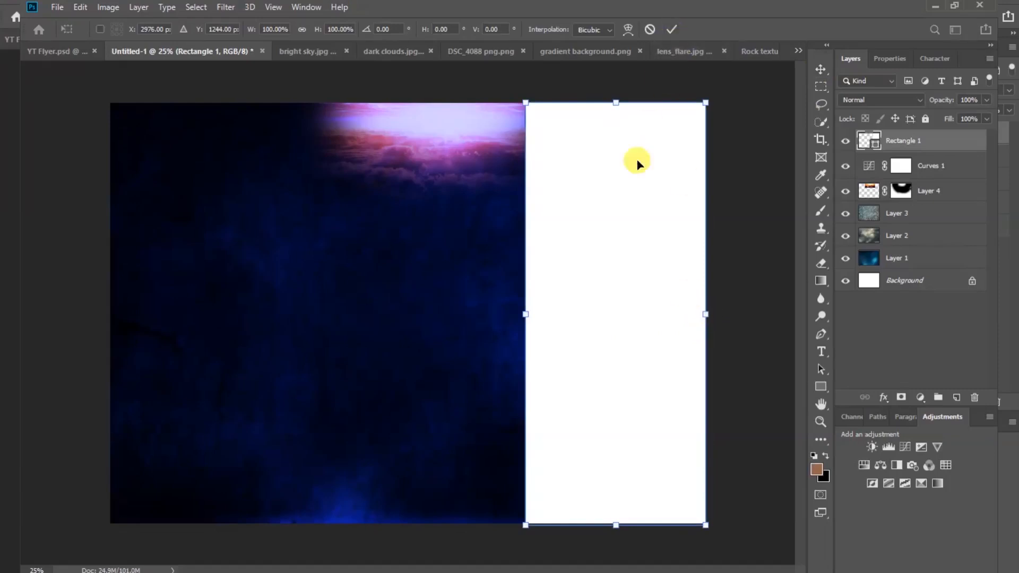
right_click(612, 265)
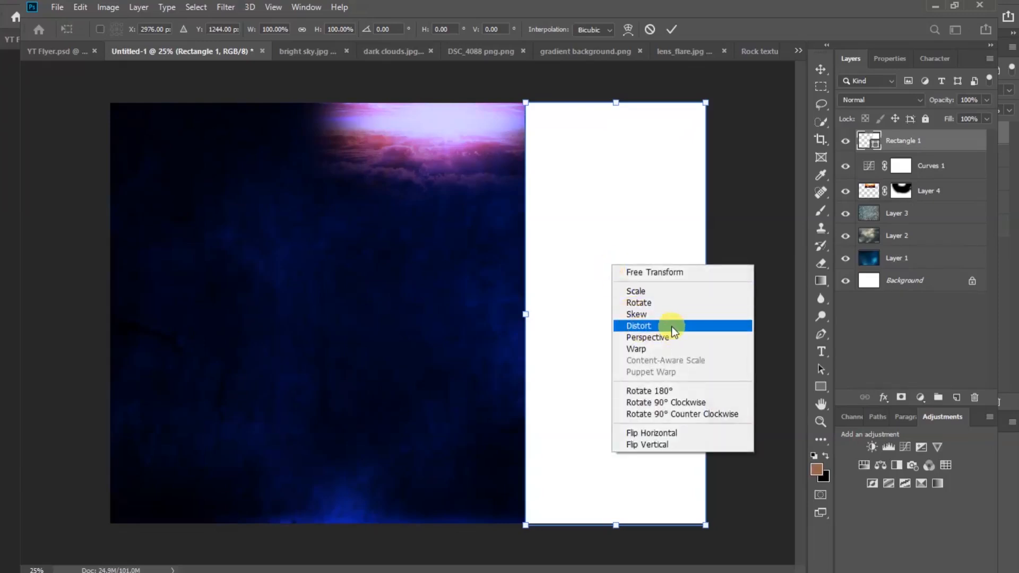
Distort the white rectangle, pulling its bottom-left corner left into a roughly -11° diagonal edge.
left_click(652, 327)
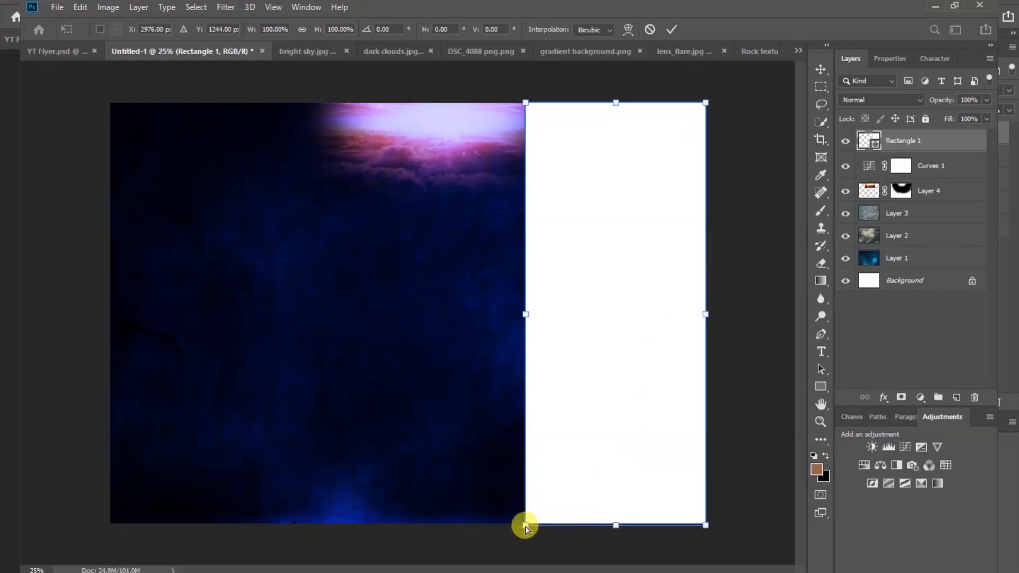
left_click_drag(525, 528, 452, 533)
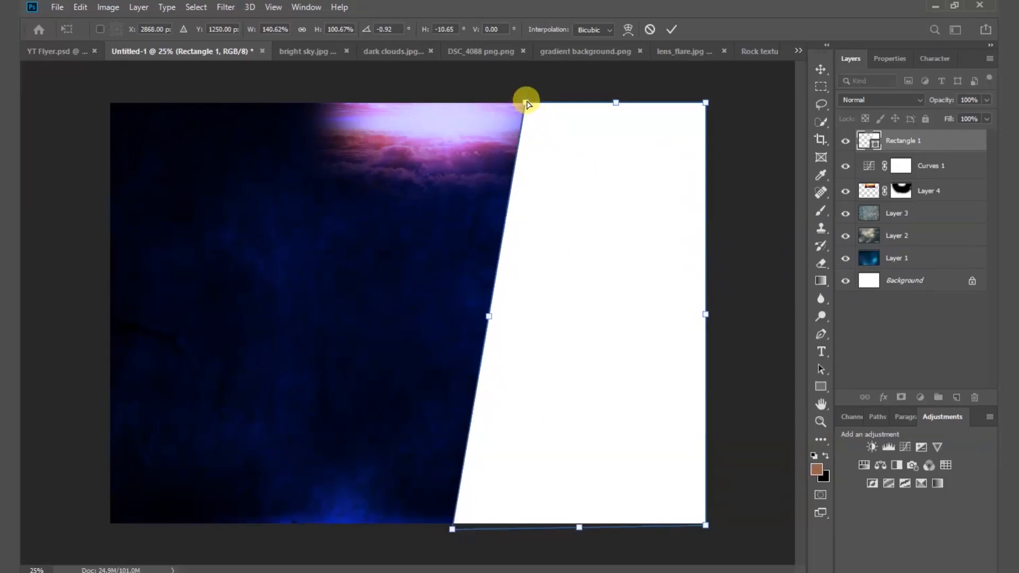
left_click_drag(528, 103, 533, 103)
left_click(672, 29)
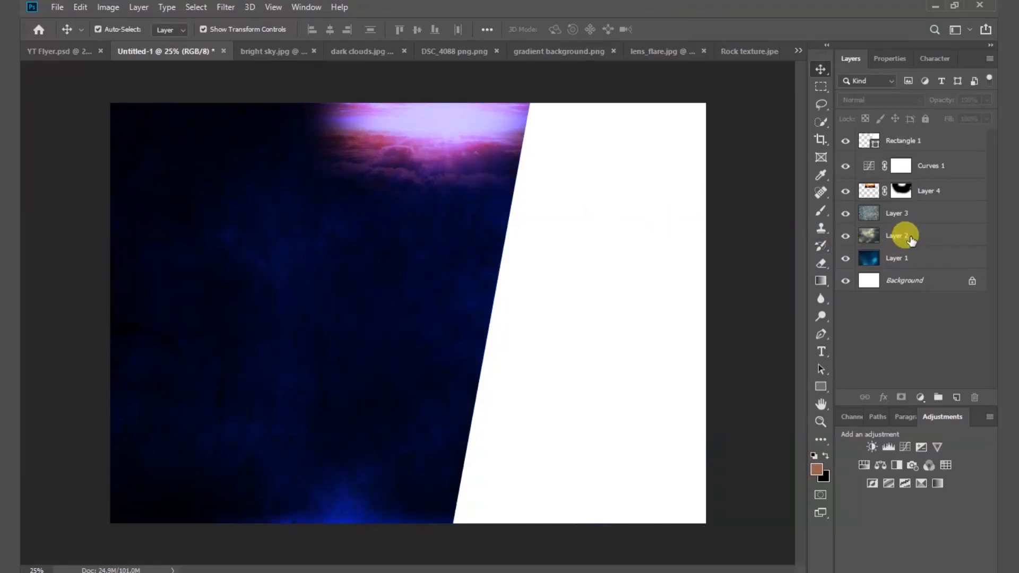
Move Layer 2 above Layer 4 in the layer stack.
left_click(911, 237)
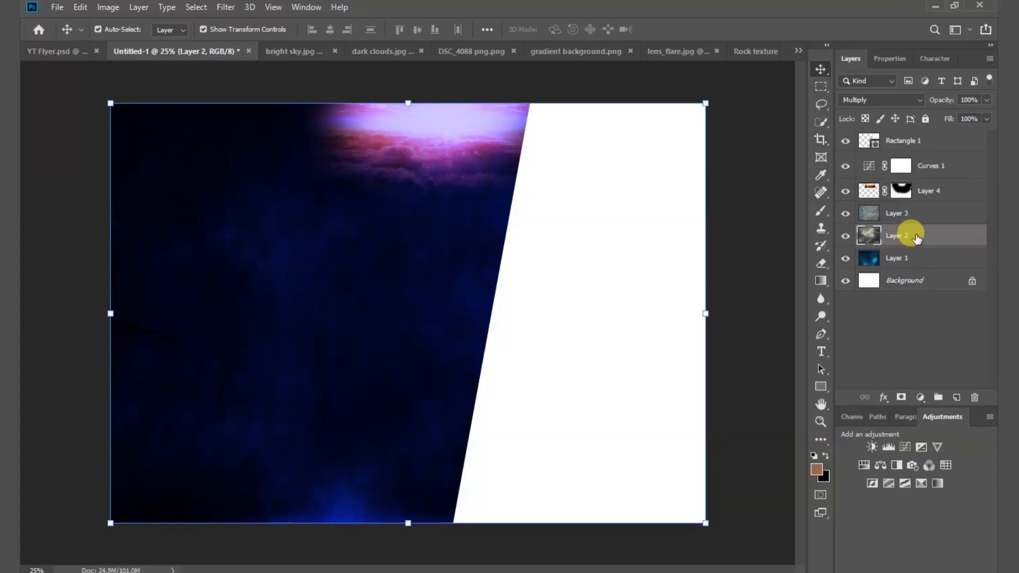
left_click_drag(918, 239, 913, 189)
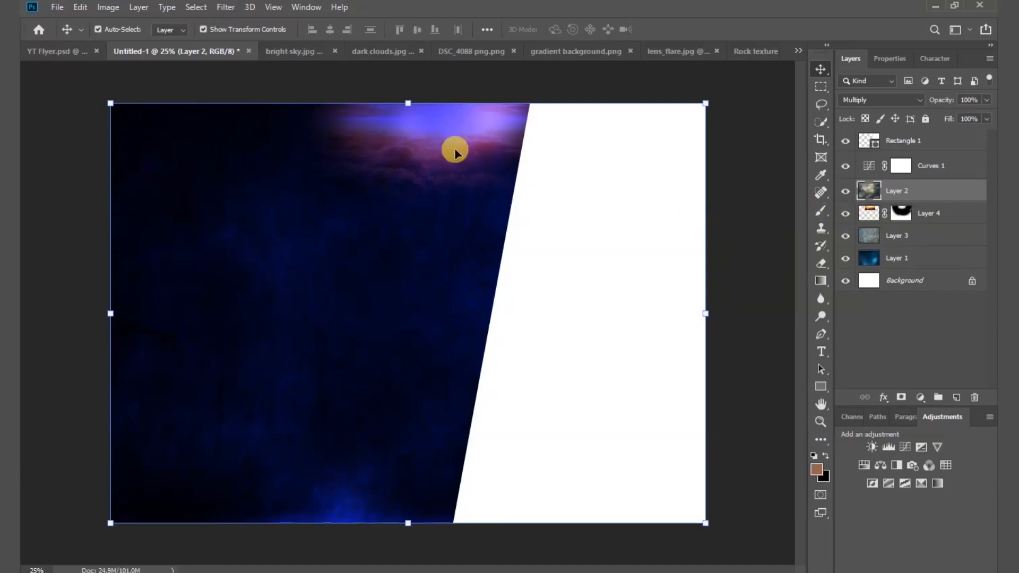
left_click_drag(439, 135, 433, 130)
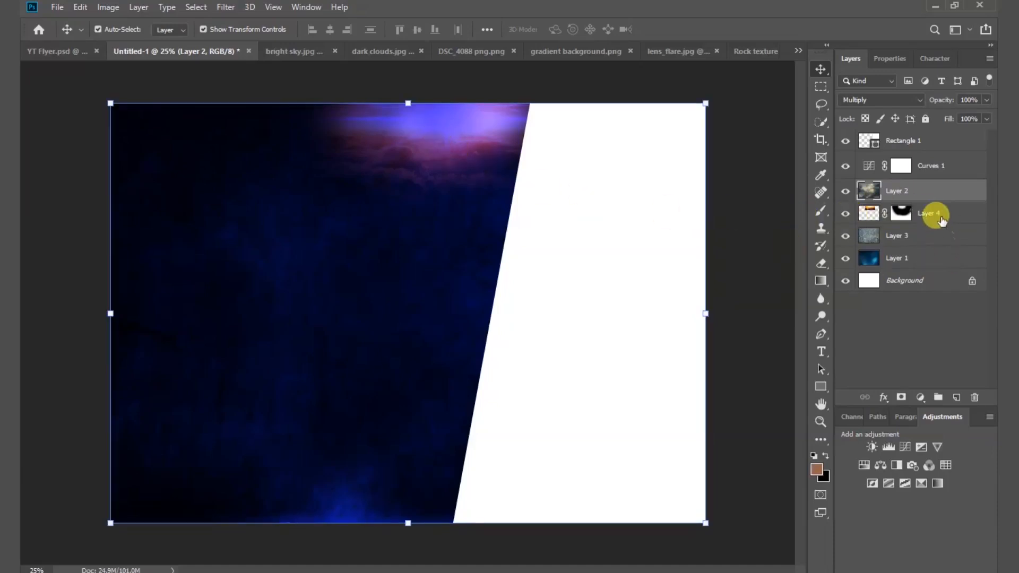
Stretch the Layer 4 sky glow to about 108% so it sits higher along the top edge.
left_click(936, 214)
left_click_drag(440, 215, 441, 236)
left_click_drag(437, 148, 437, 131)
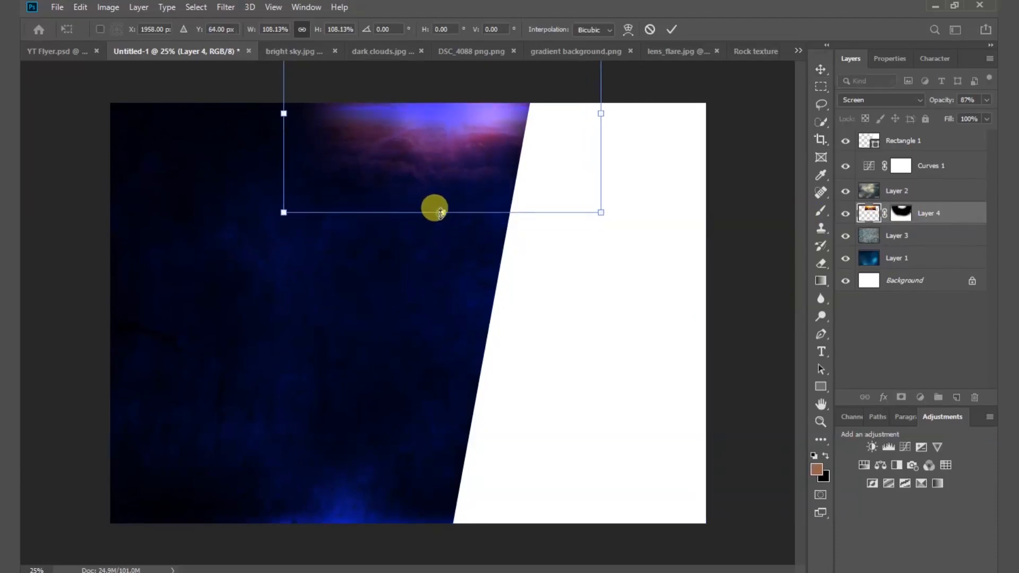
left_click_drag(440, 213, 443, 213)
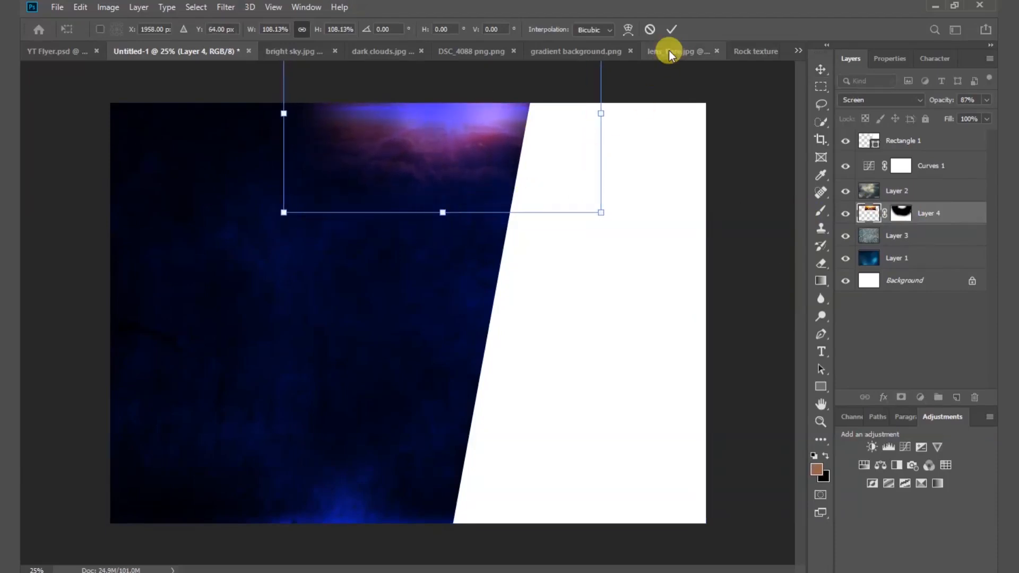
left_click(672, 30)
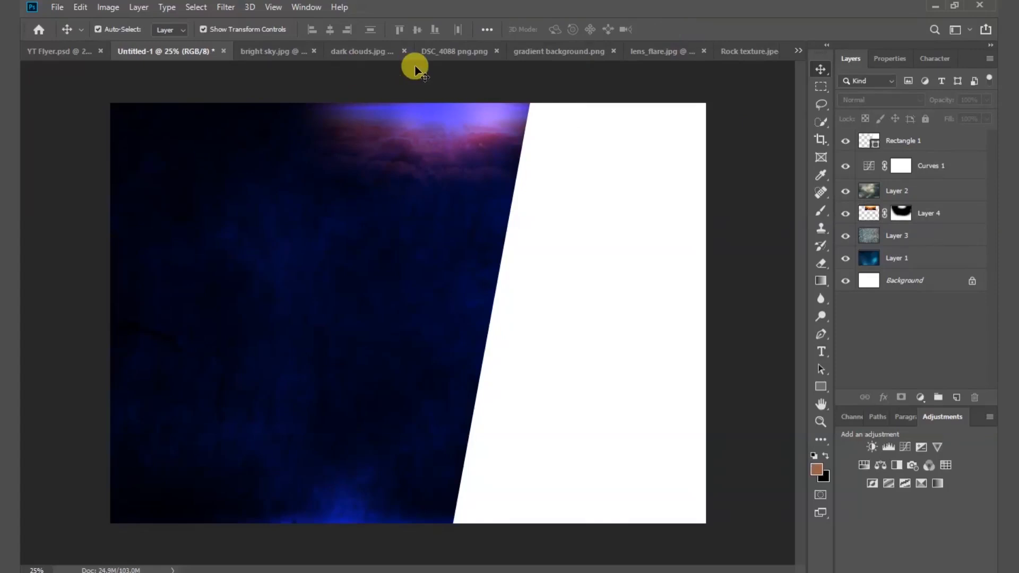
Bring the man's photo from DSC_4088 png.png into the flyer as Layer 5.
left_click(447, 51)
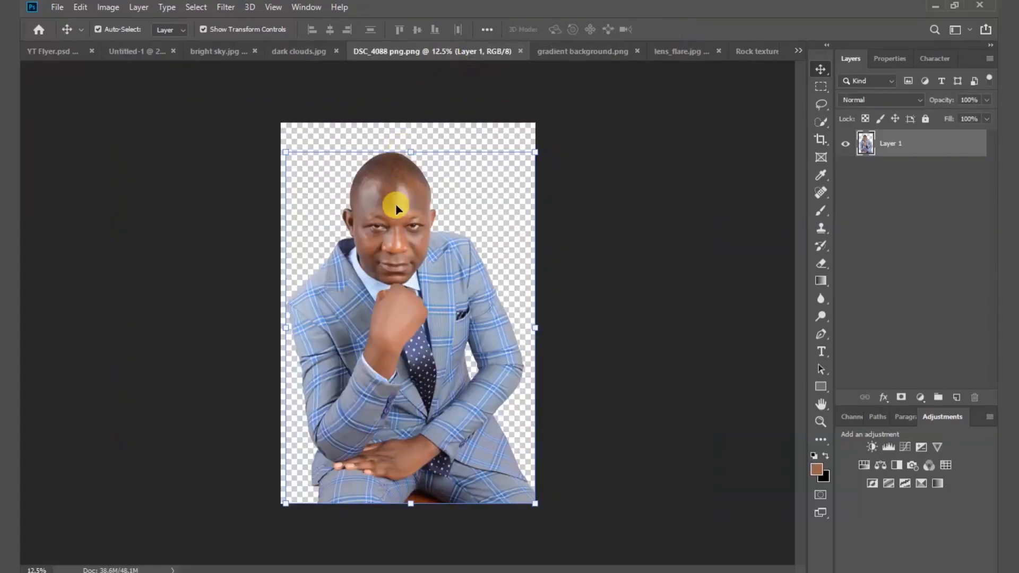
left_click_drag(396, 204, 457, 214)
left_click_drag(497, 254, 497, 253)
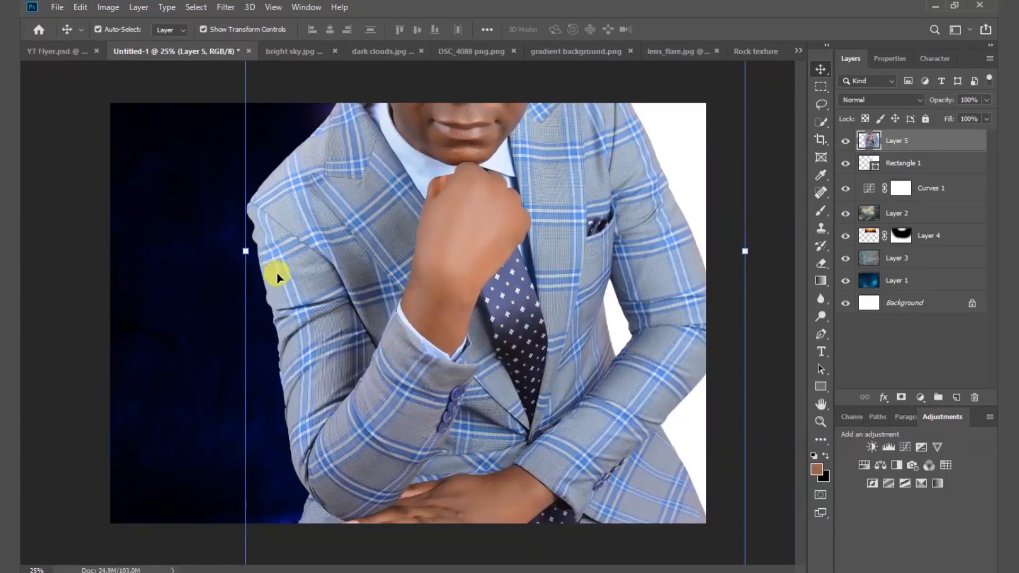
left_click_drag(243, 248, 391, 260)
Scale the man's photo to fit the white panel's height on the right, then deselect.
left_click_drag(598, 247, 594, 319)
left_click_drag(741, 323, 712, 323)
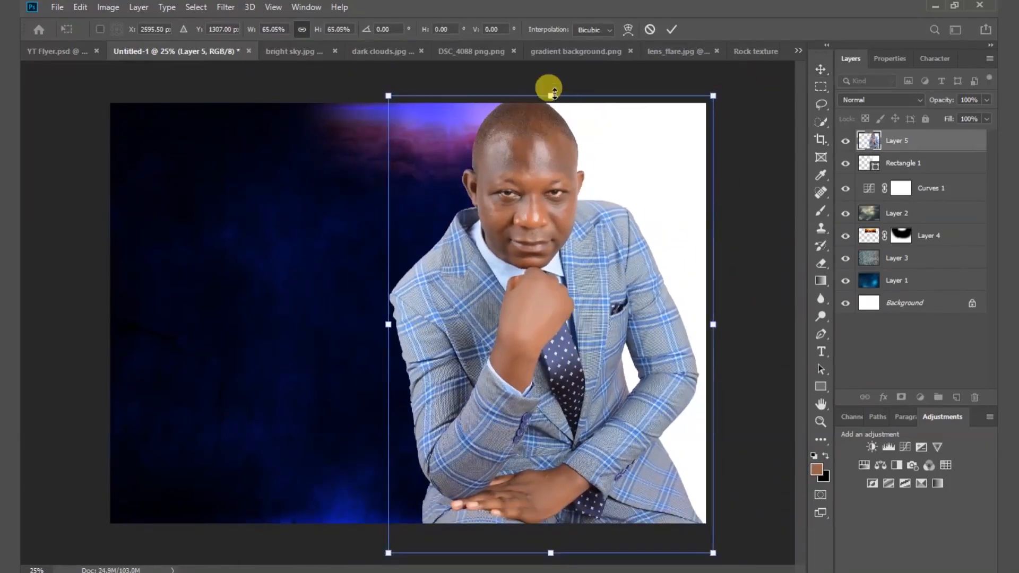
left_click_drag(549, 96, 551, 137)
left_click_drag(566, 542, 540, 482)
left_click_drag(550, 130, 551, 157)
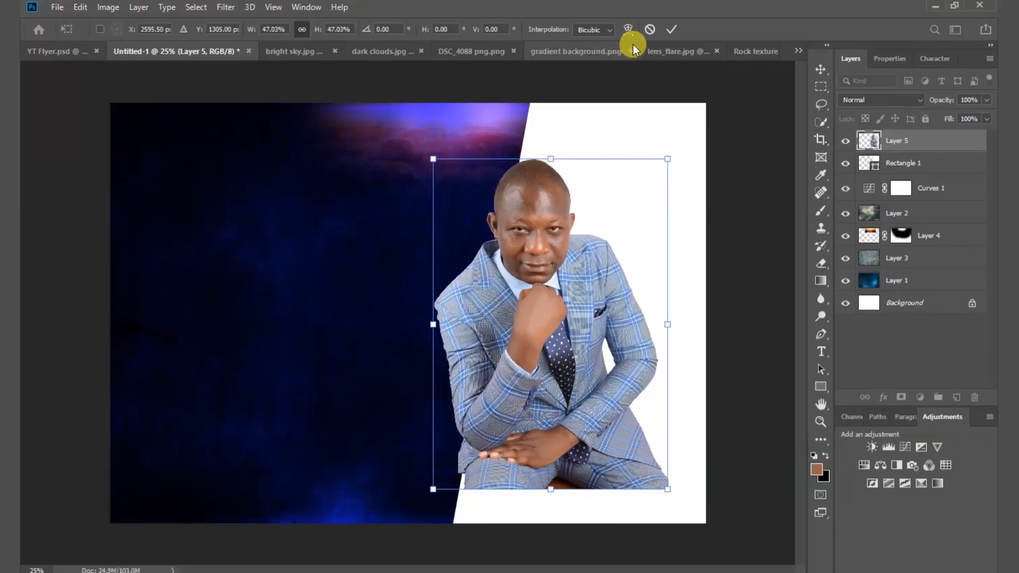
left_click(672, 31)
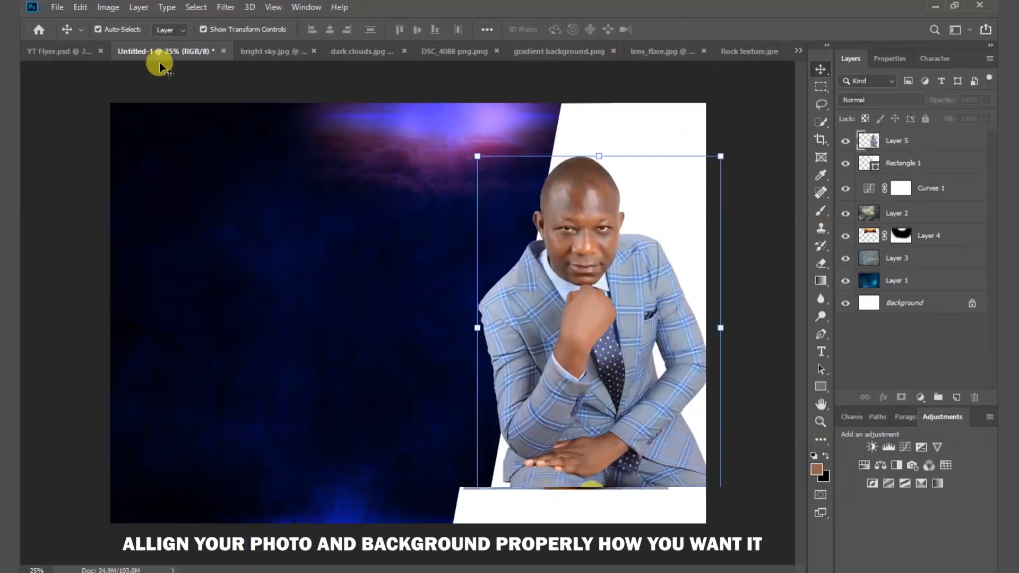
left_click_drag(599, 501, 598, 507)
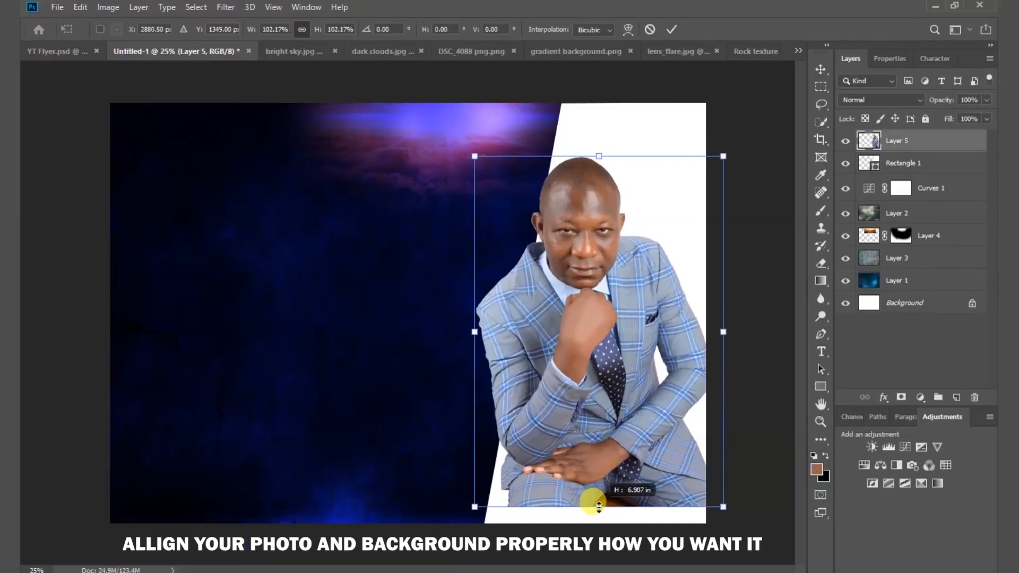
left_click(672, 29)
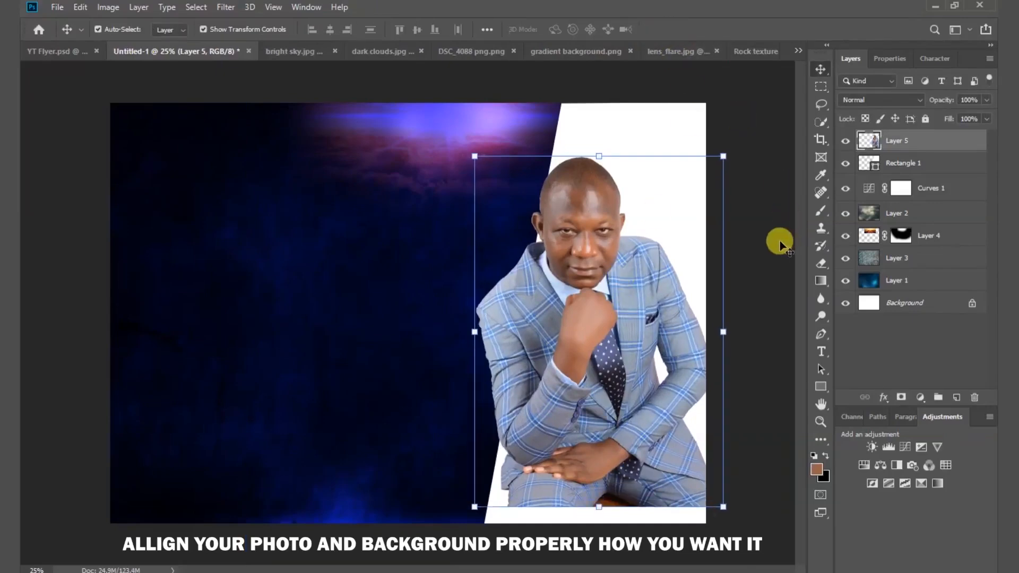
left_click(772, 242)
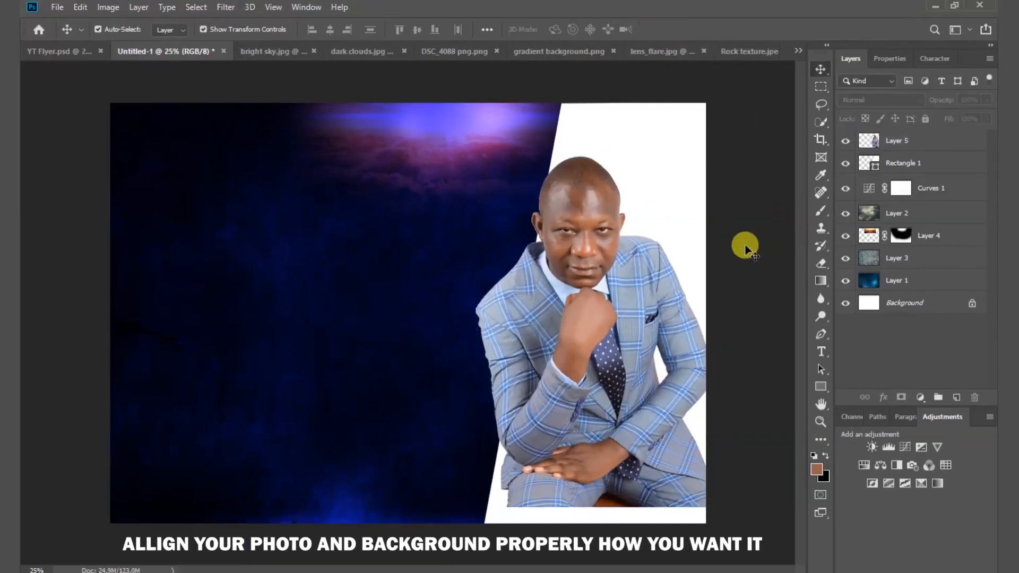
Draw a second rectangle strip, 1212 × 152 px, beneath the seated man.
left_click(821, 389)
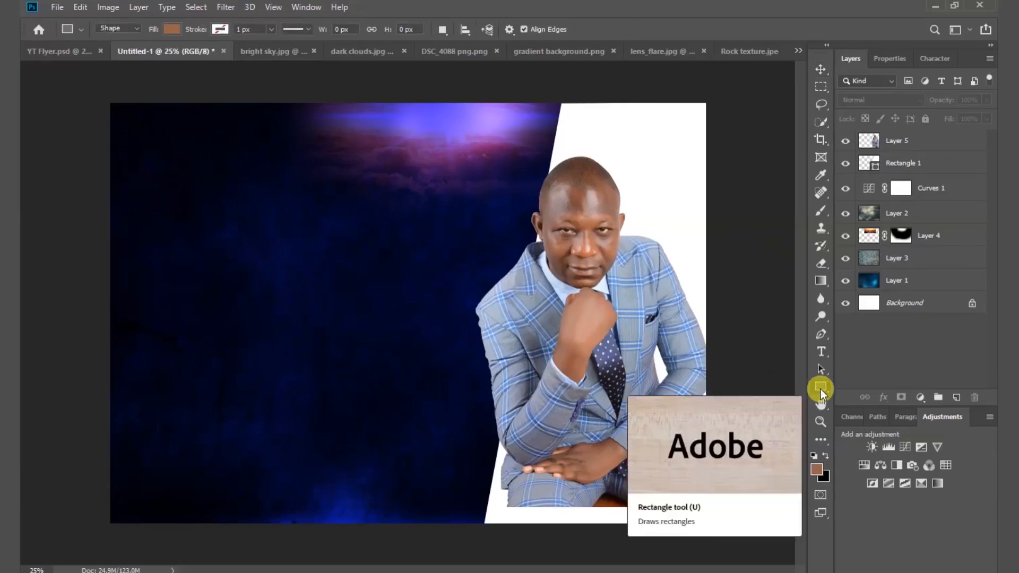
right_click(820, 390)
left_click(889, 389)
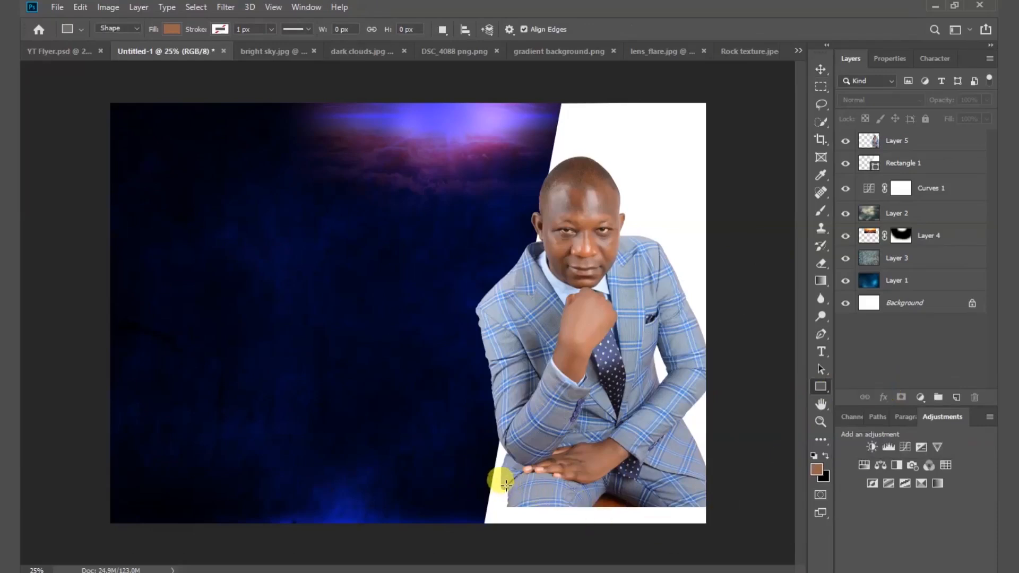
left_click_drag(501, 483, 707, 508)
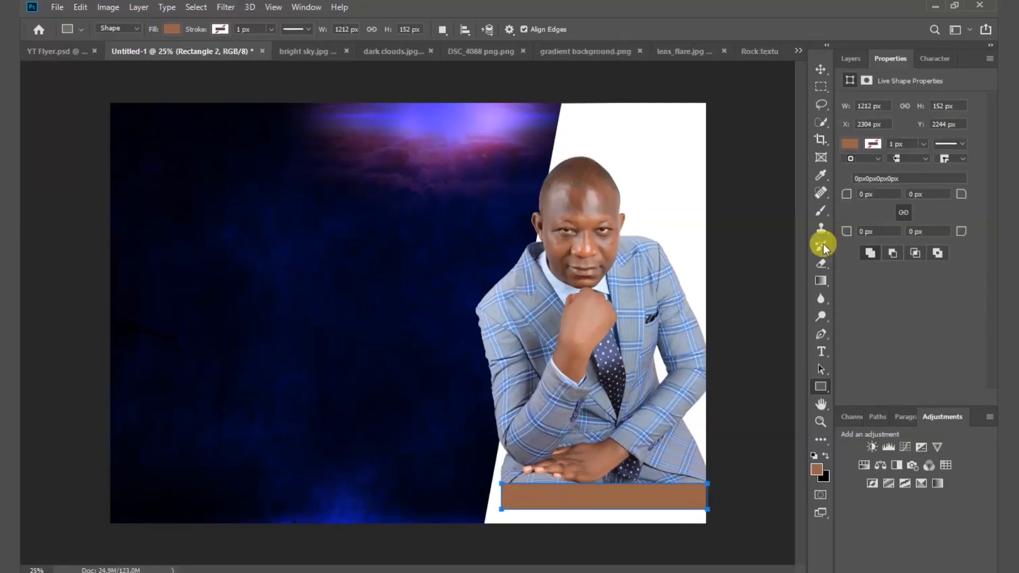
left_click(849, 58)
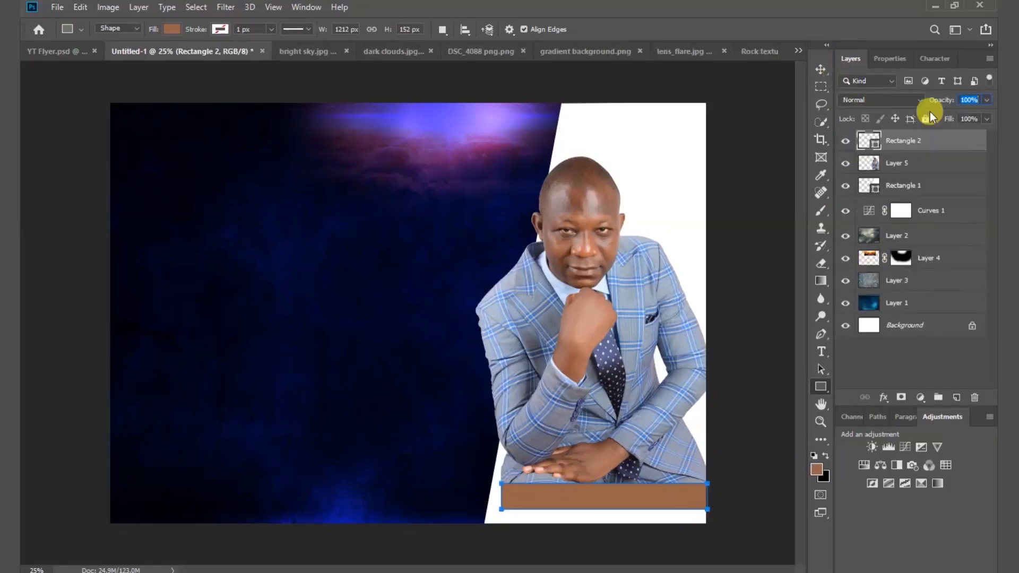
left_click(901, 61)
Fill the strip with dark navy #010522 sampled from the background.
left_click(850, 144)
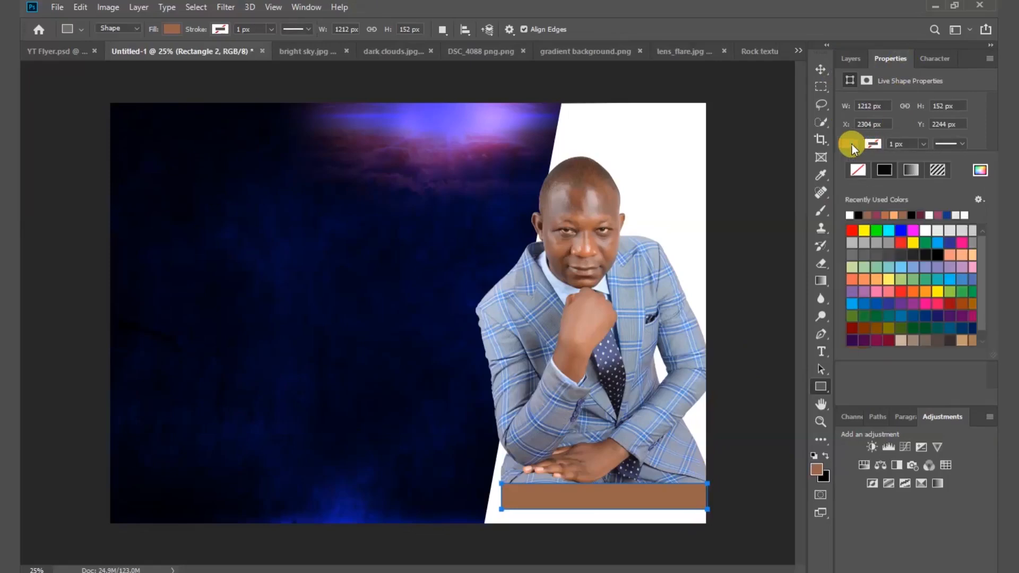
left_click(981, 170)
left_click(180, 486)
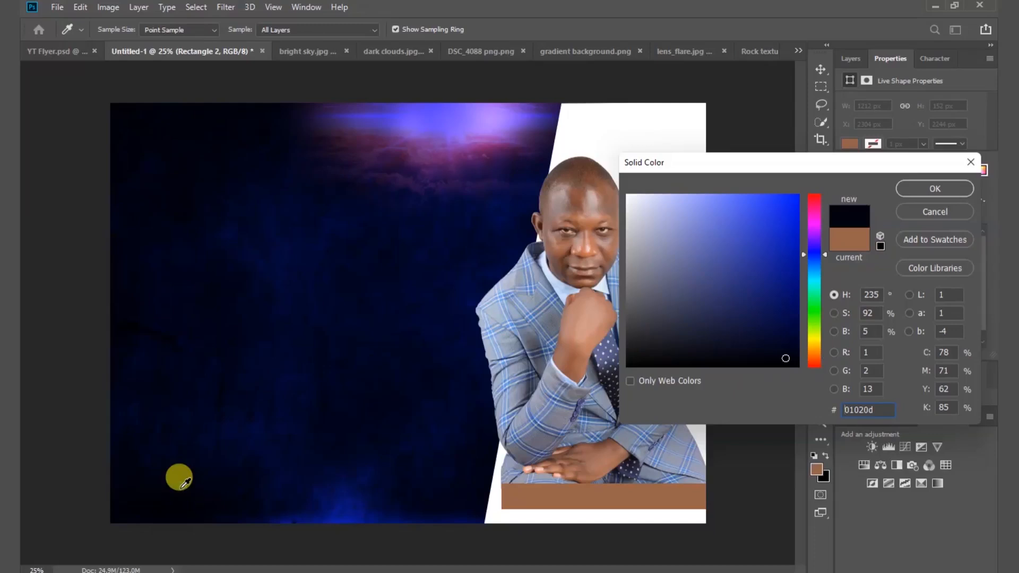
left_click(186, 471)
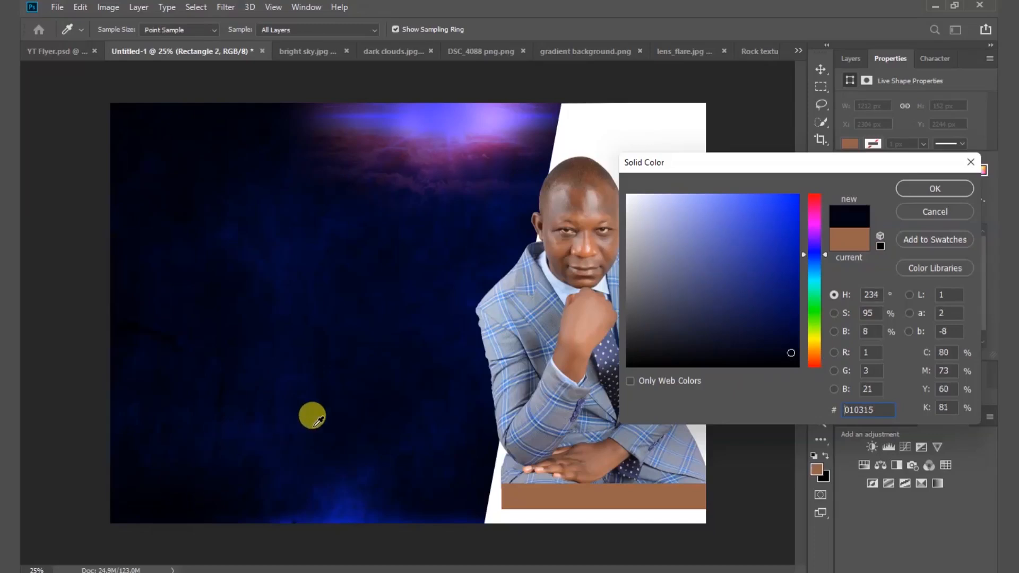
left_click(352, 398)
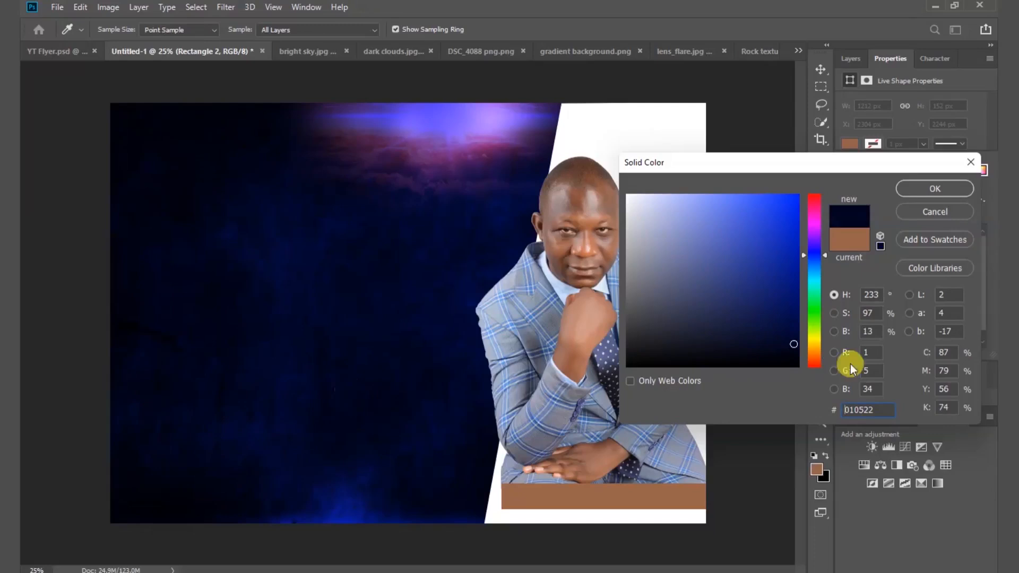
left_click(948, 190)
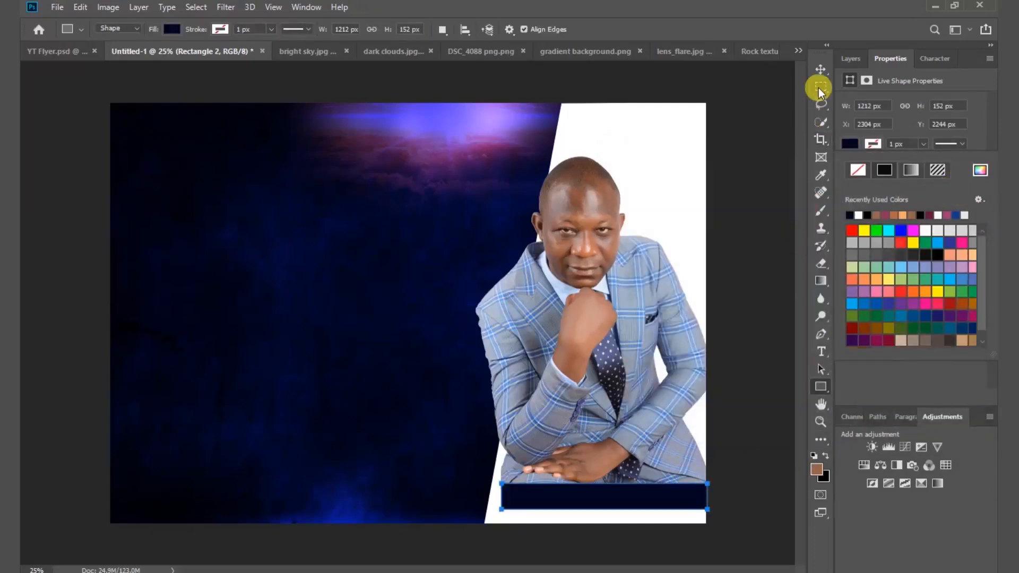
left_click(817, 72)
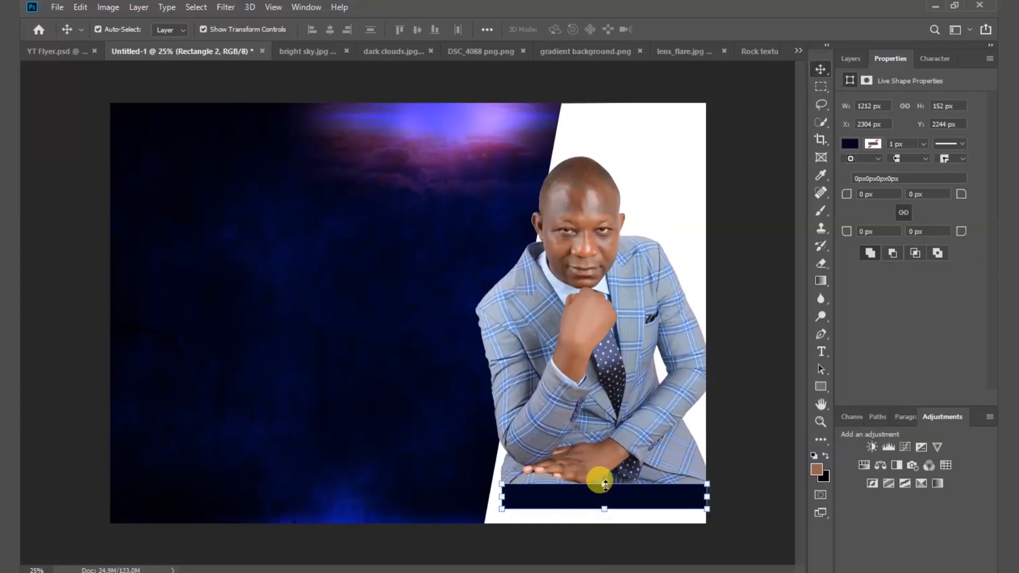
Distort the navy strip's top-left corner so its left edge matches the white panel's diagonal.
left_click(605, 484)
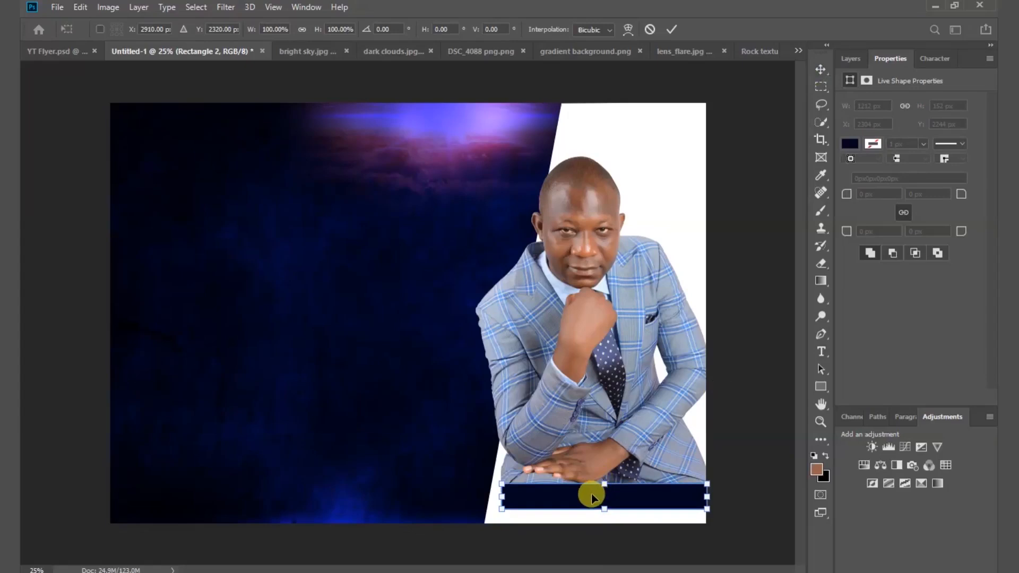
right_click(591, 493)
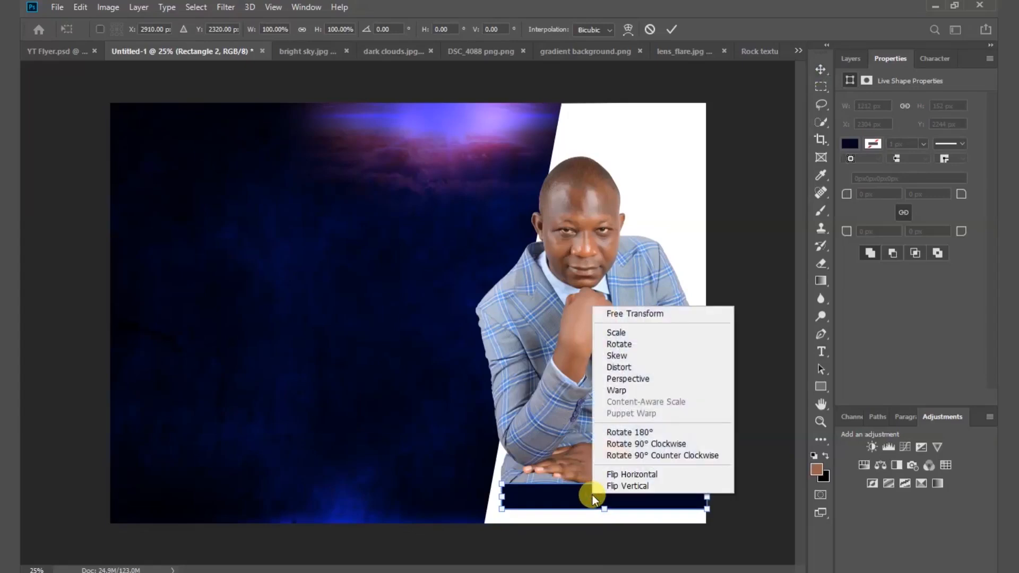
left_click(652, 371)
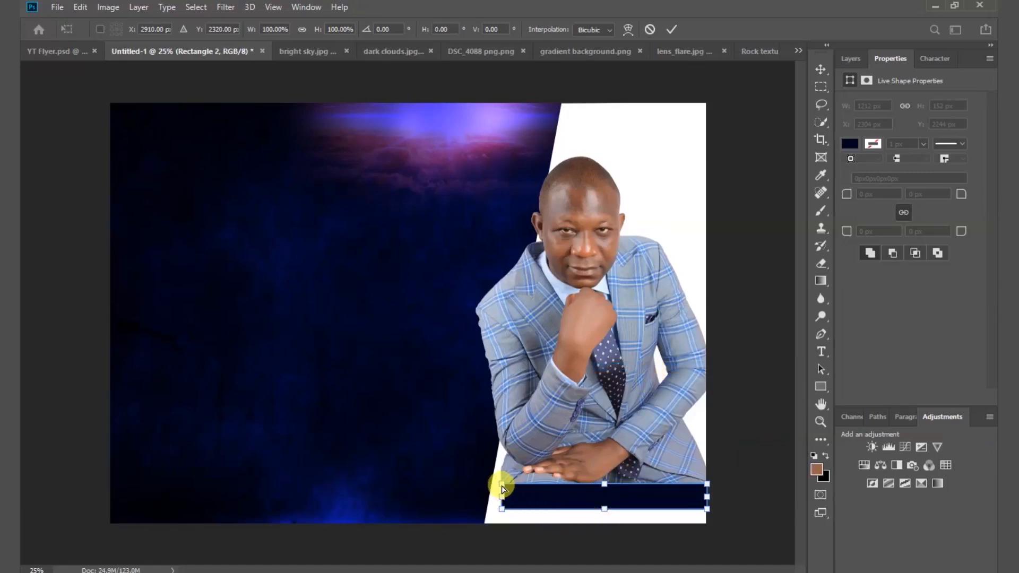
left_click_drag(502, 487, 507, 488)
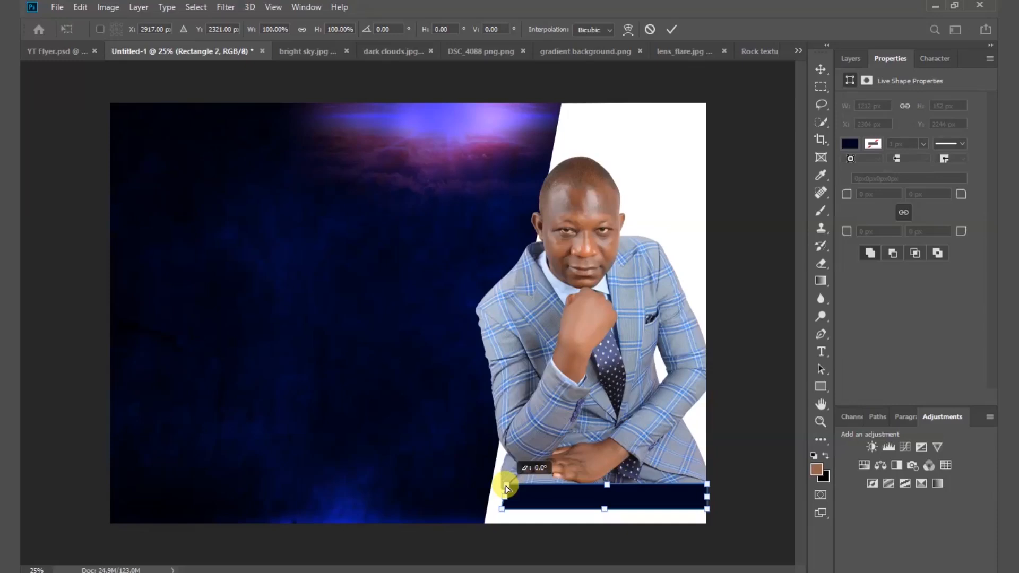
left_click_drag(506, 488, 506, 489)
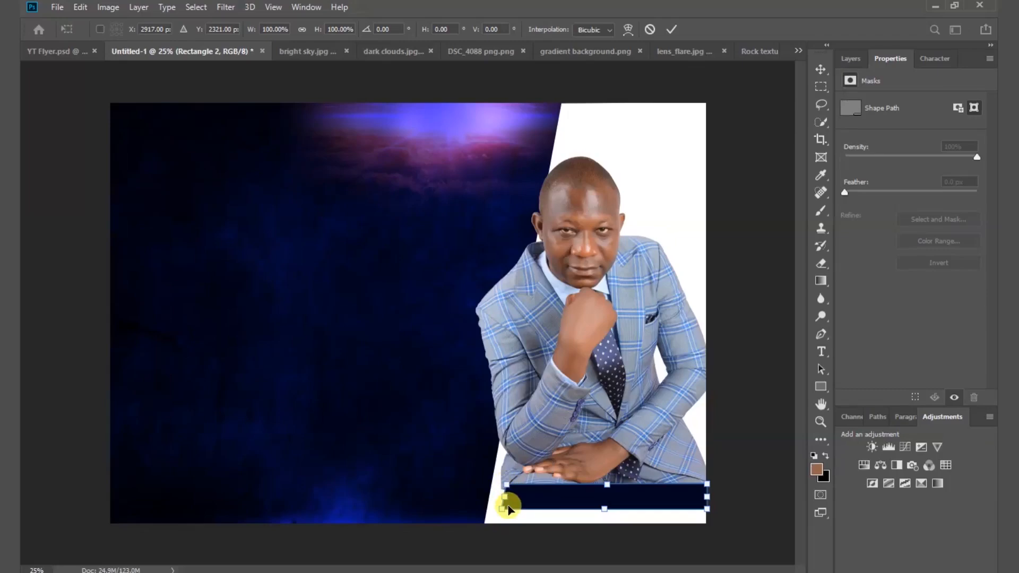
scroll(507, 510, "up", 4)
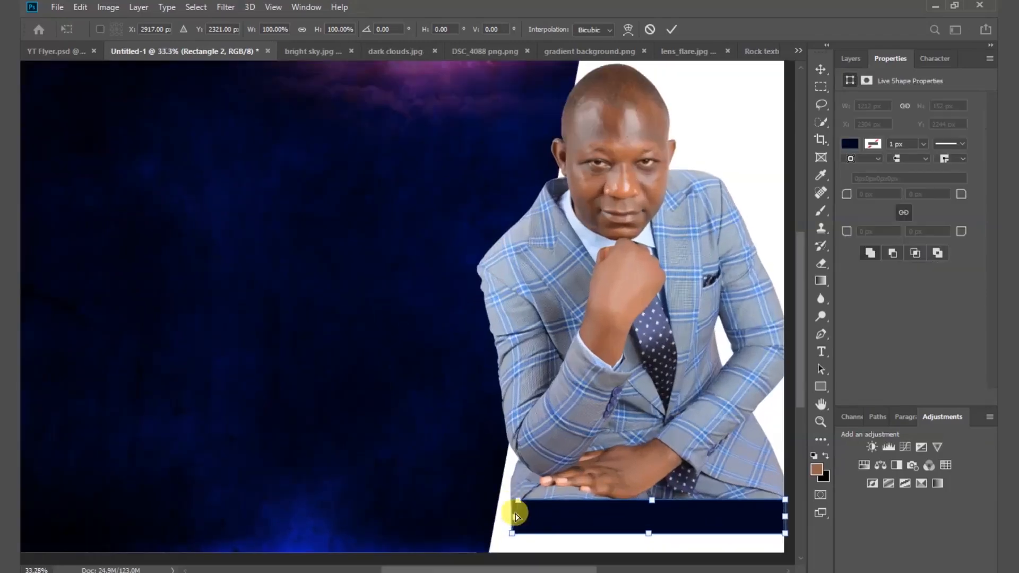
scroll(533, 518, "up", 4)
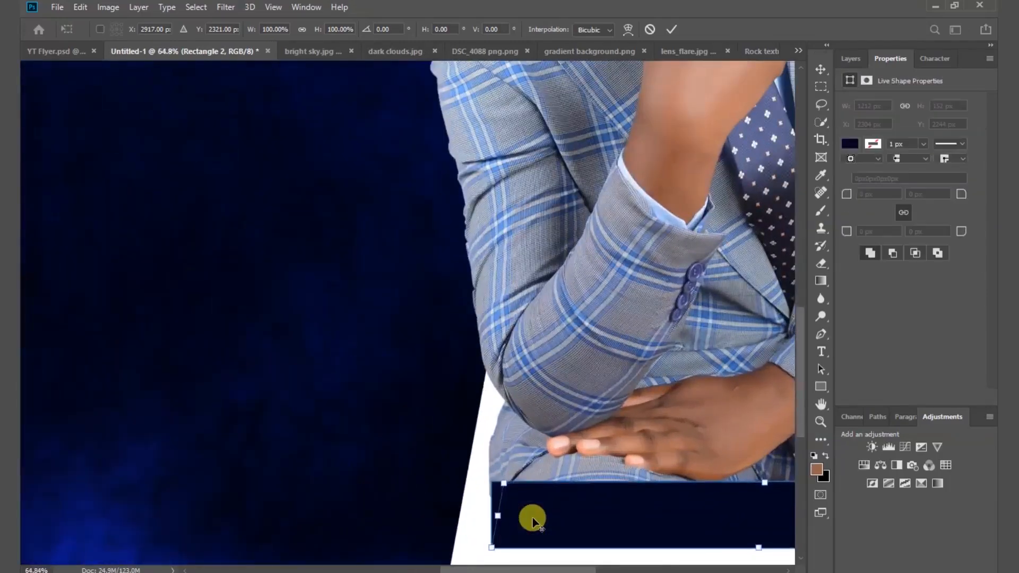
scroll(533, 517, "up", 1)
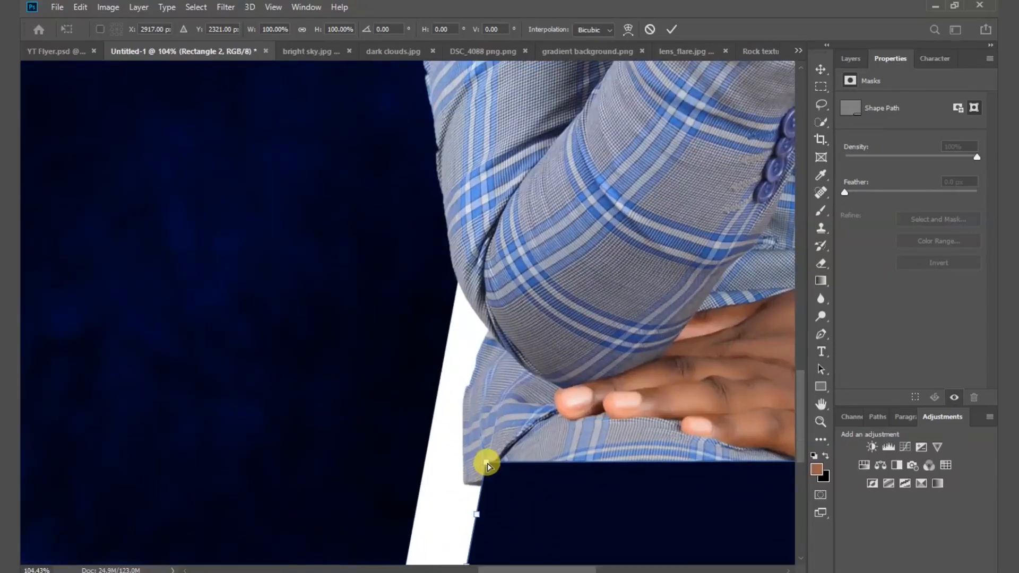
scroll(524, 448, "down", 3)
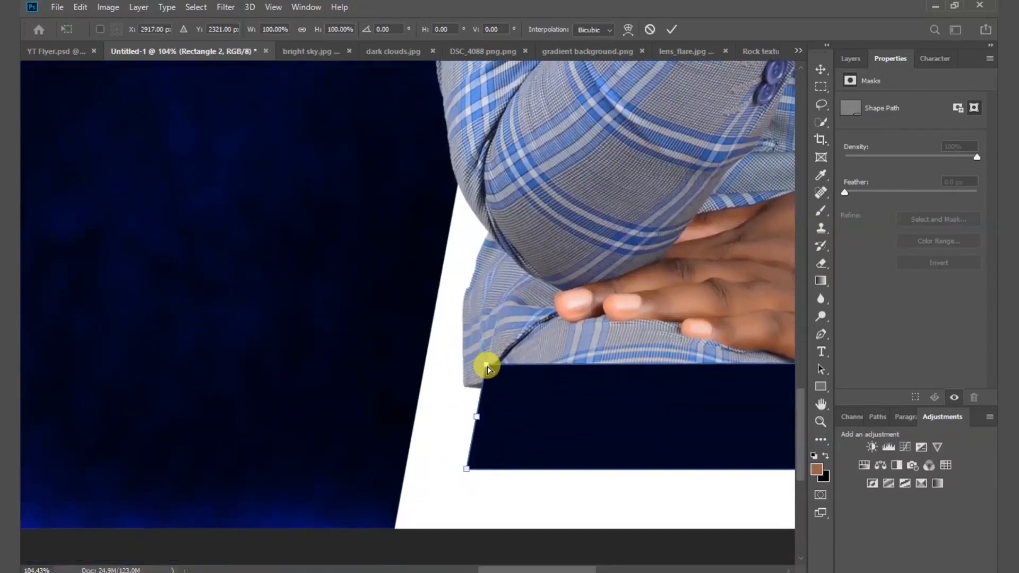
key("Right")
key("Right")
key("Right")
key("Right")
key("Right")
key("Right")
key("Right")
key("Right")
key("Right")
key("Right")
key("Right")
key("Right")
key("Right")
key("Right")
key("Right")
key("Right")
key("Right")
key("Right")
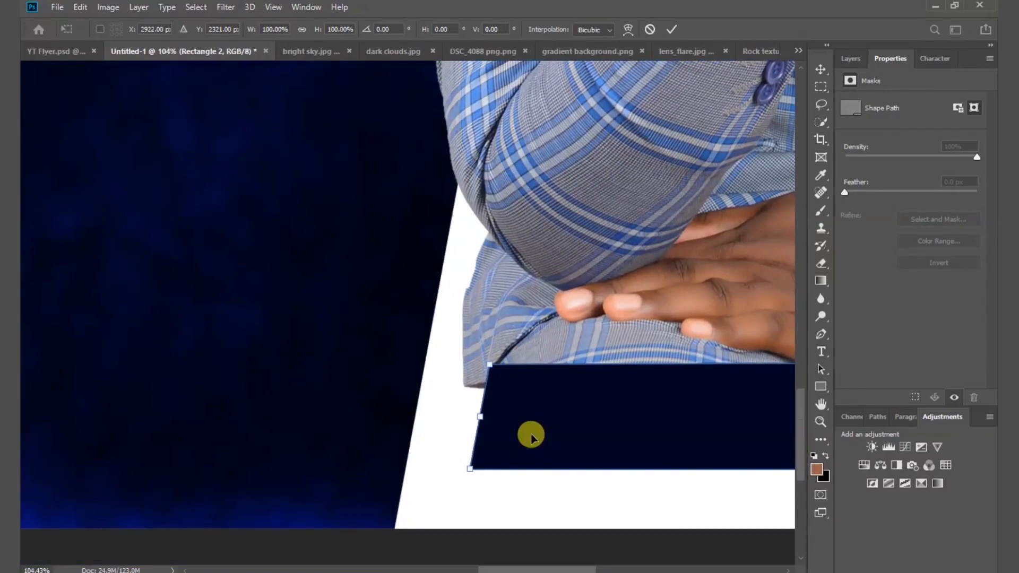
key("Down")
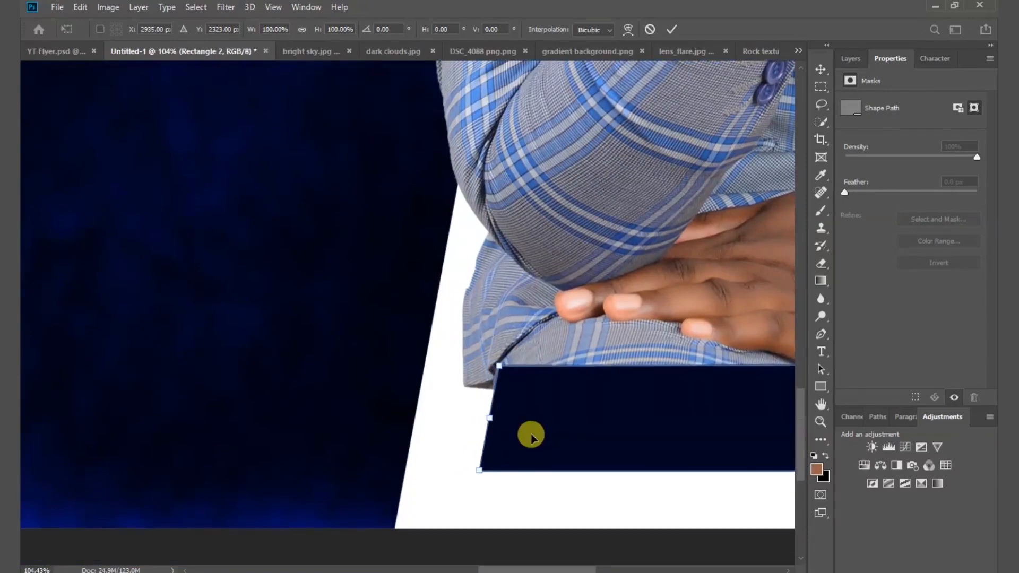
key("Left")
key("Left")
key("Left")
key("Left")
key("Left")
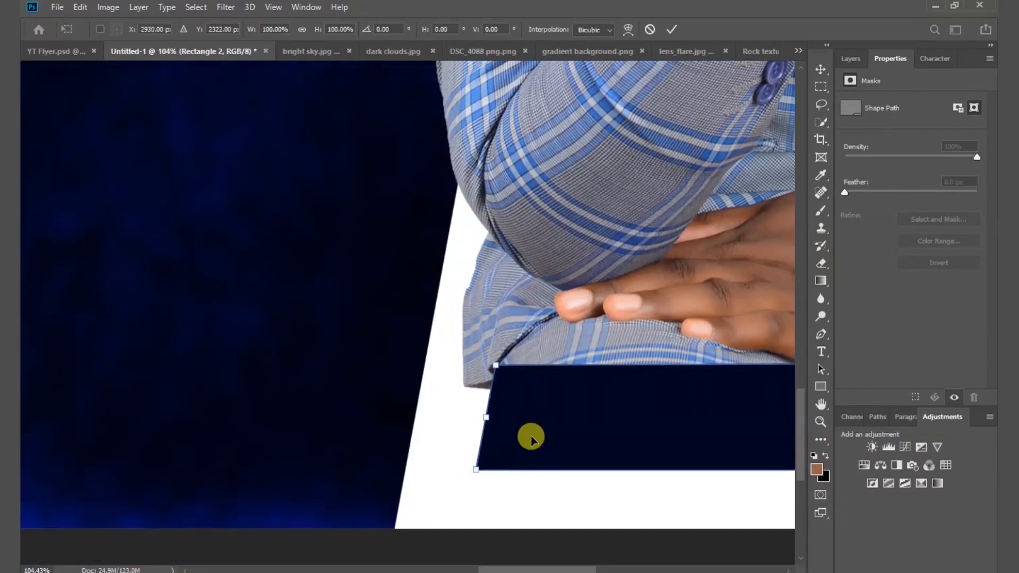
left_click(673, 29)
Fit the flyer on screen and select the man's photo layer.
left_click(275, 14)
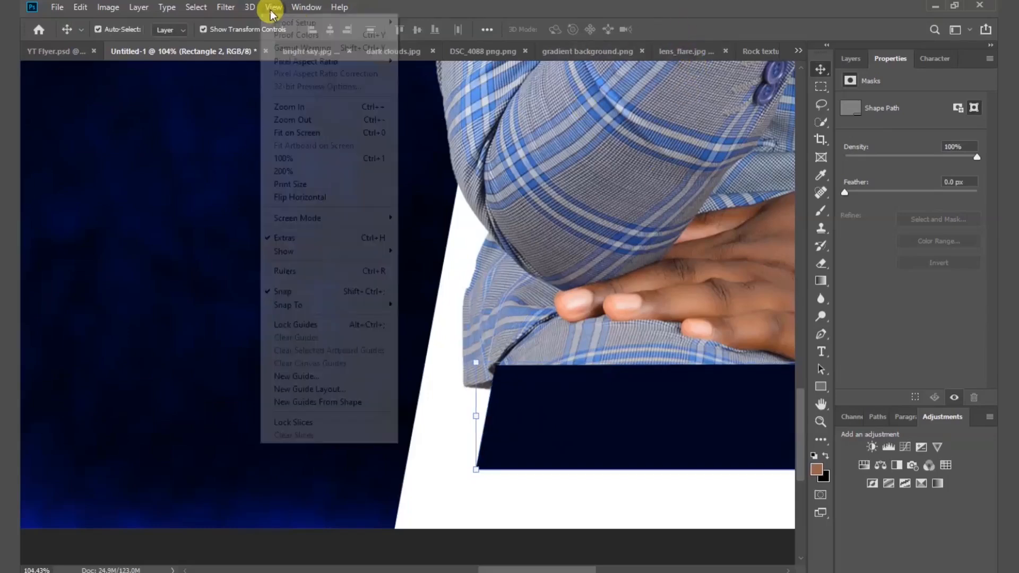
left_click(293, 133)
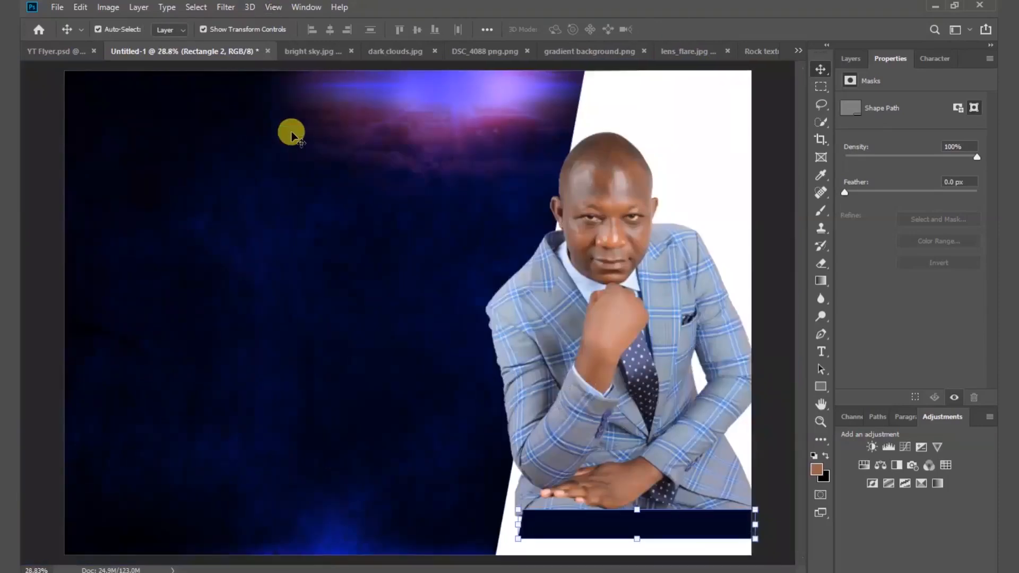
left_click(773, 344)
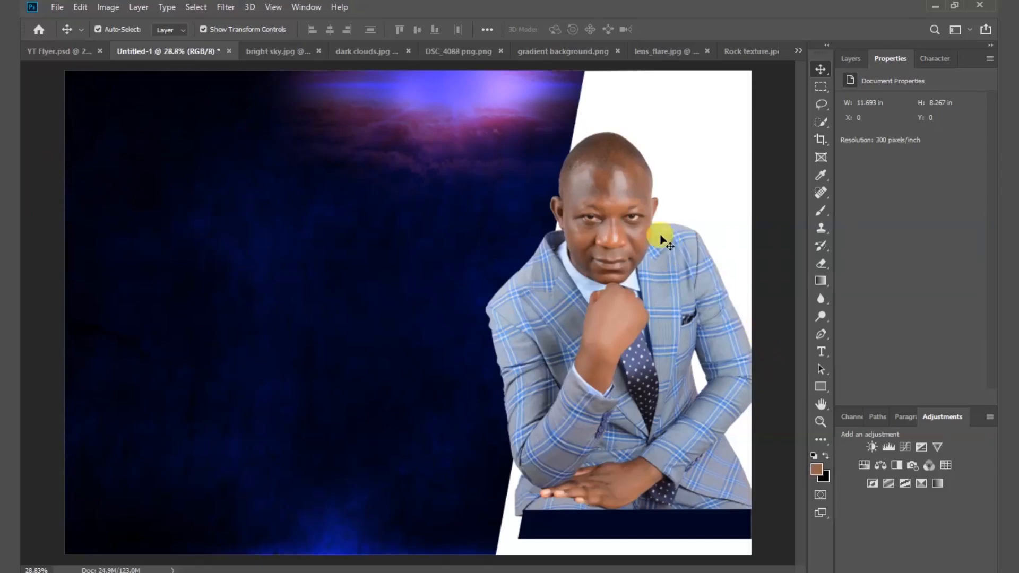
left_click(621, 189)
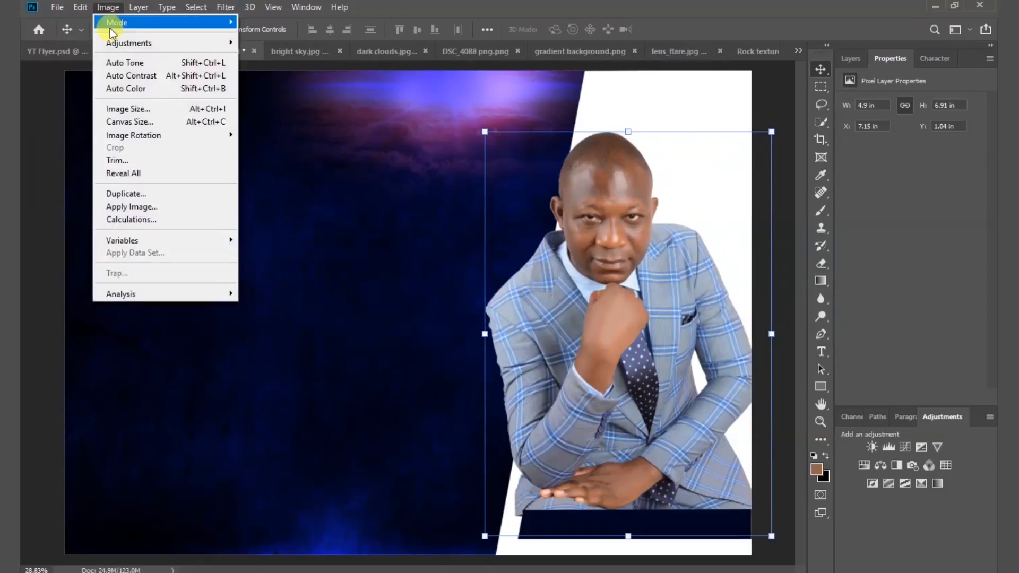
Raise the man's photo brightness to 12 with Brightness/Contrast.
mouse_move(117, 48)
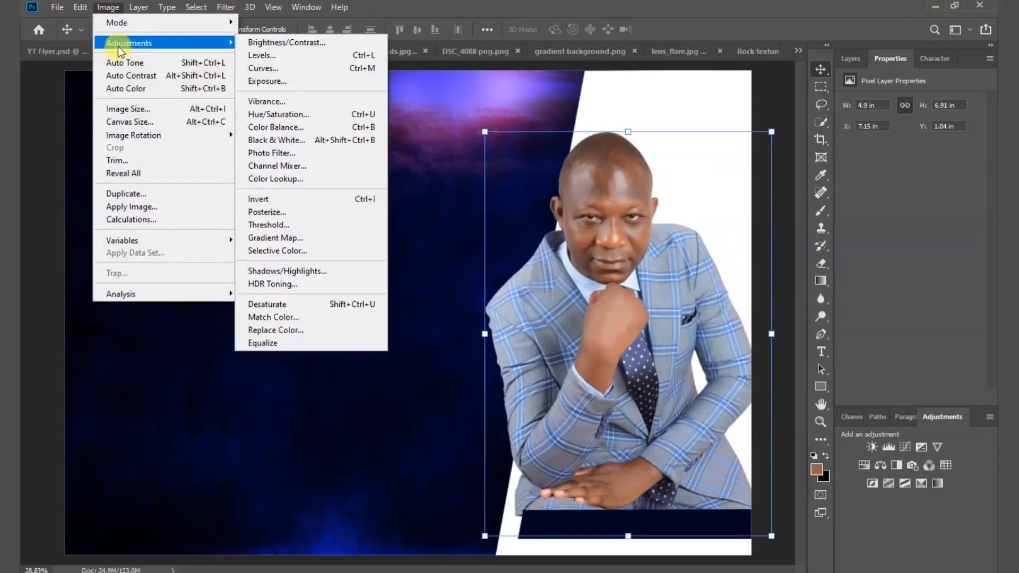
left_click(271, 43)
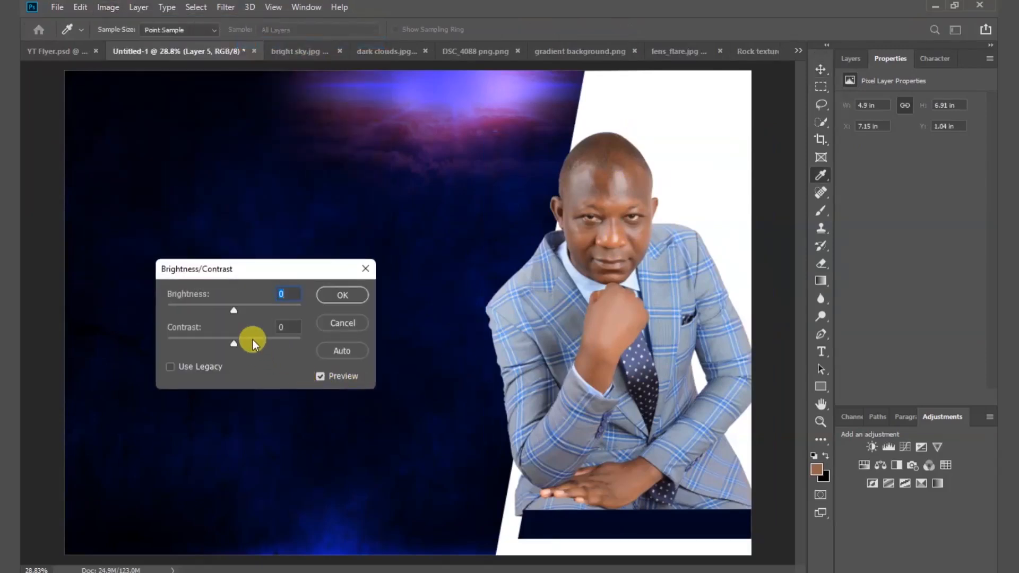
left_click_drag(236, 311, 240, 309)
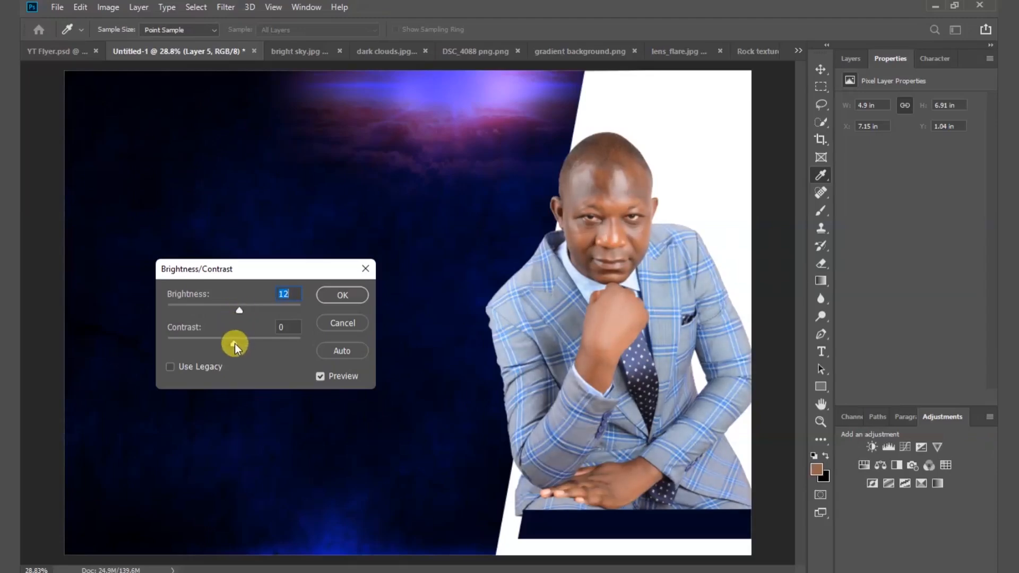
left_click(334, 299)
Boost the photo's Vibrance slightly, then commit a transform and deselect the layer.
key("v")
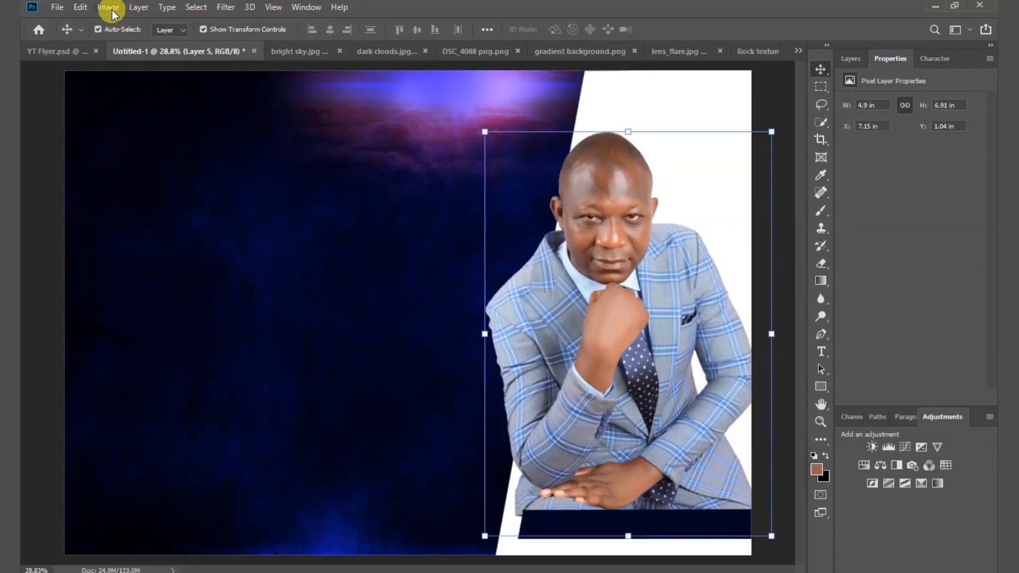
left_click(109, 7)
mouse_move(123, 42)
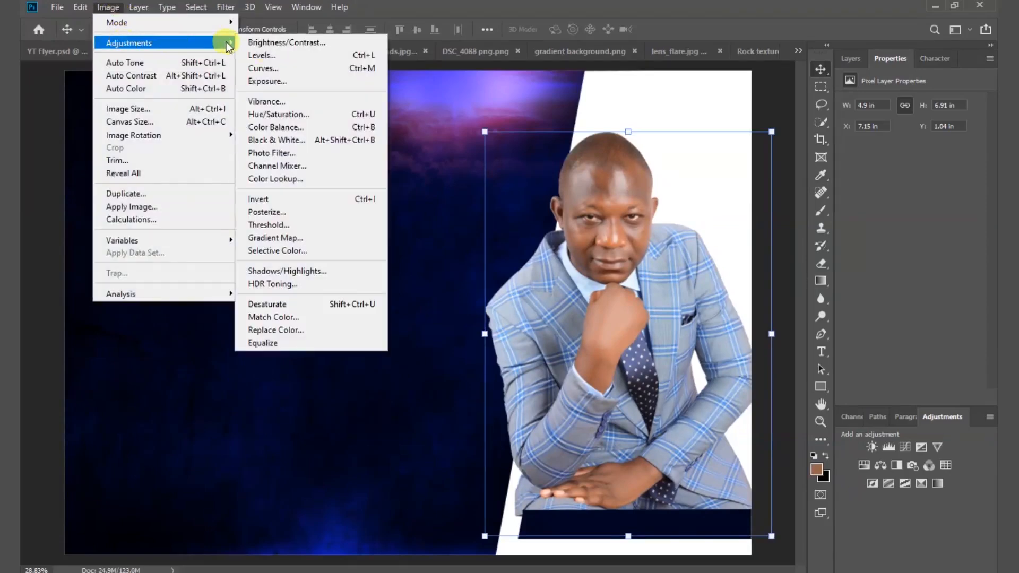
left_click(305, 104)
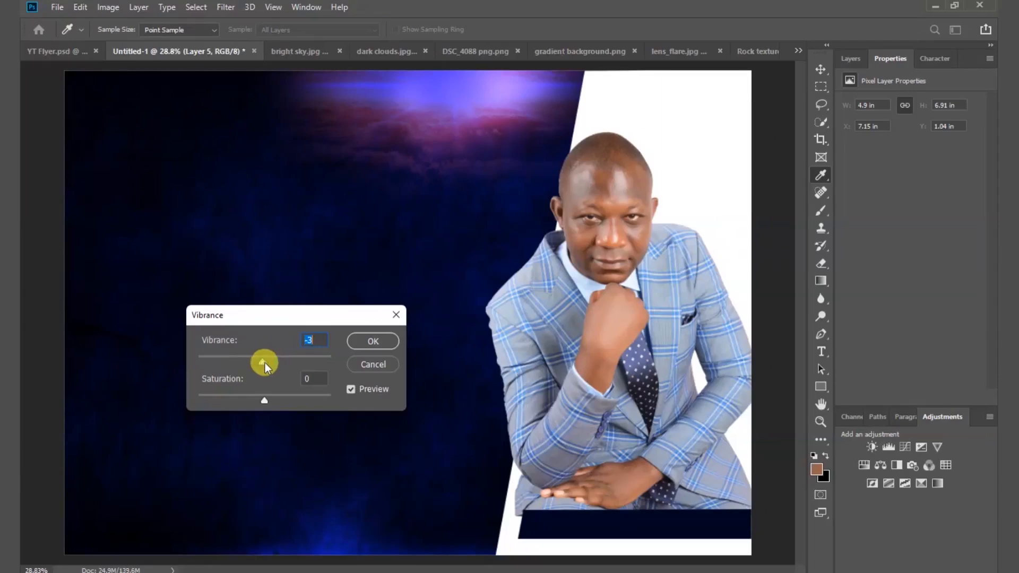
left_click_drag(266, 362, 269, 362)
left_click(364, 343)
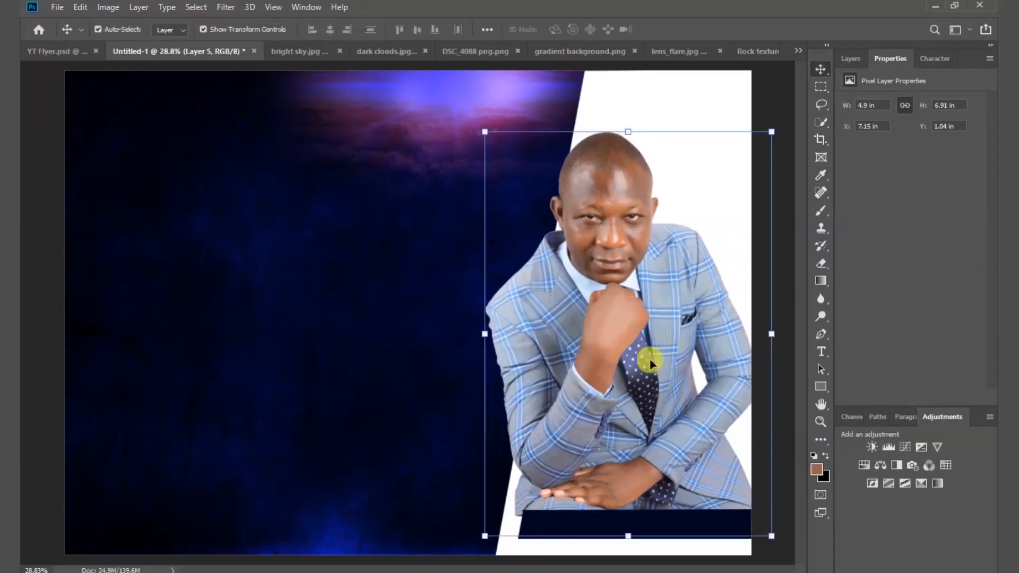
key("ctrl+t")
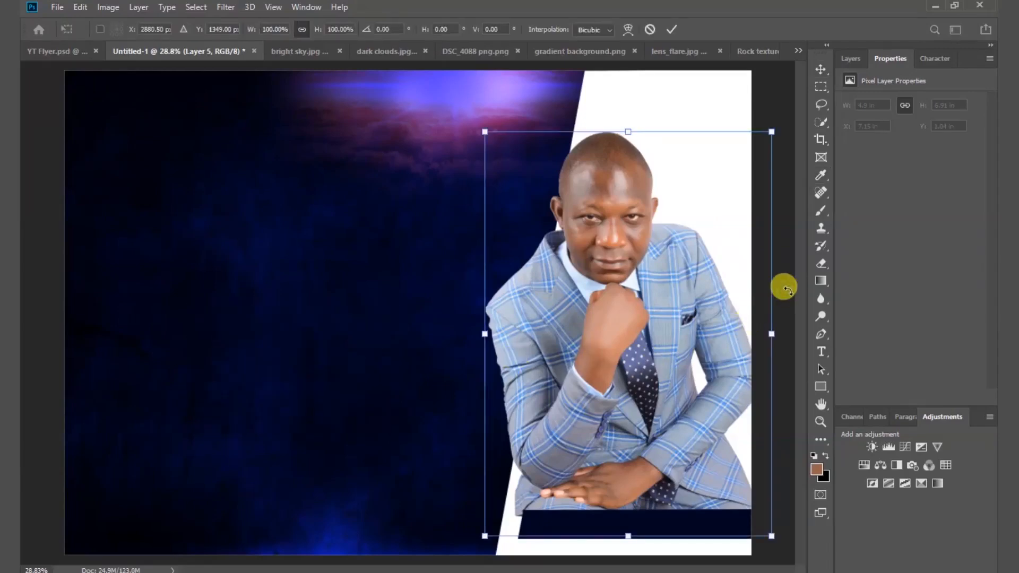
left_click(672, 29)
left_click(778, 84)
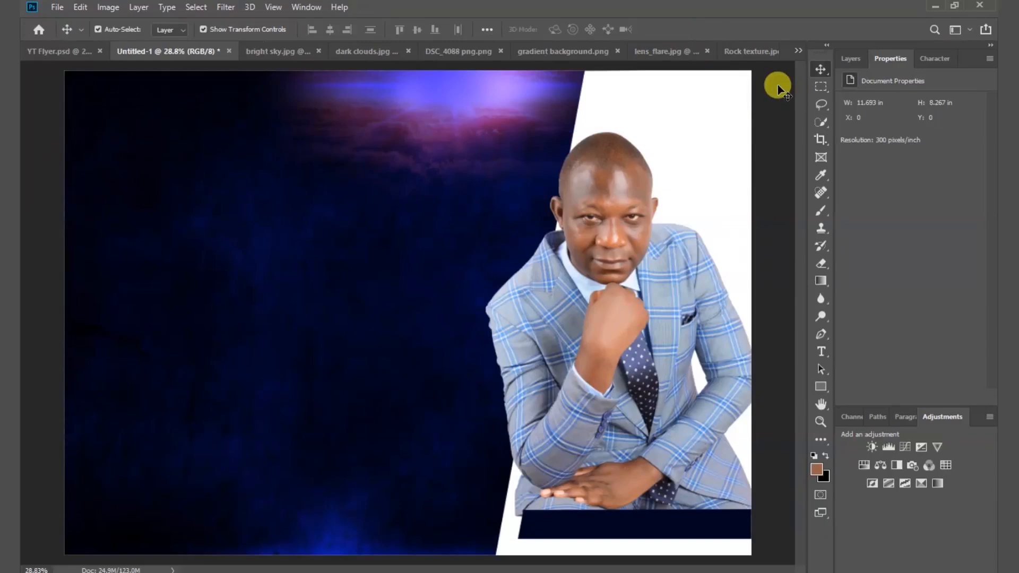
Drag the round church logo onto the flyer near the top left and confirm its placement.
left_click_drag(123, 81, 240, 161)
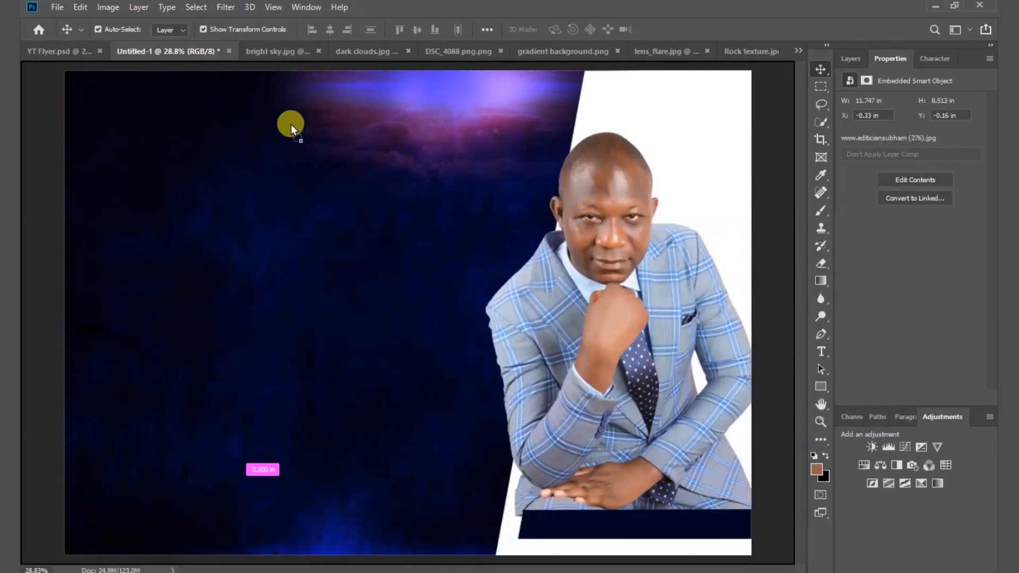
mouse_move(291, 124)
left_mouse_down()
mouse_move(290, 147)
mouse_move(282, 127)
left_mouse_up()
left_click(540, 29)
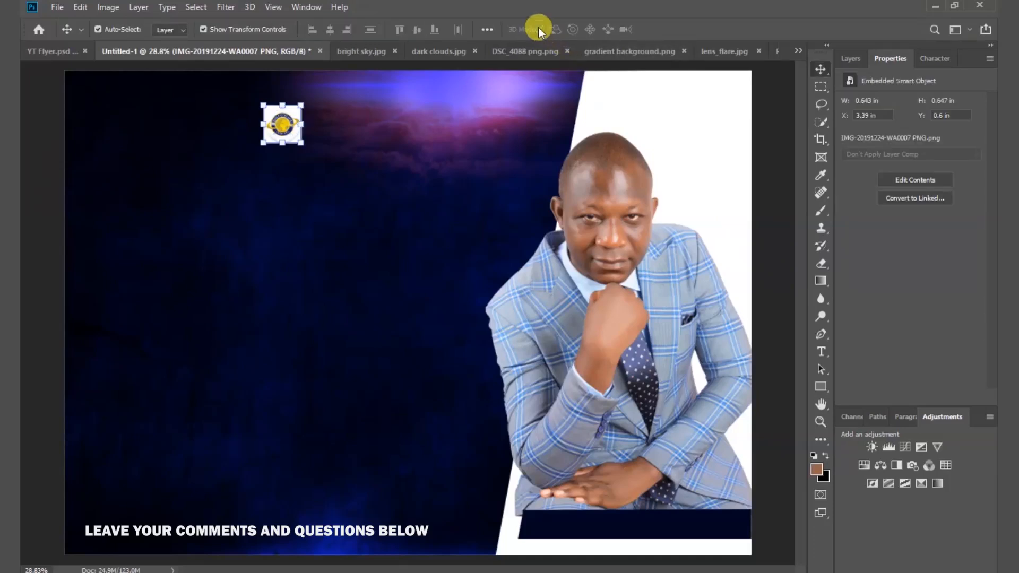
left_click(821, 351)
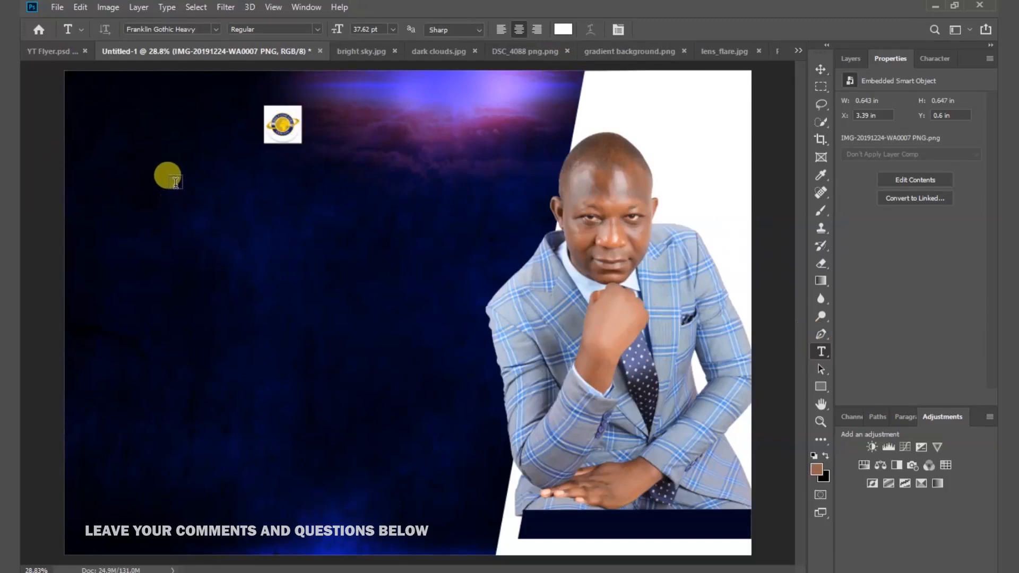
Type the title ZOE OUTREACH EMBASSY below the logo and drag it fully onto the canvas.
left_click(206, 173)
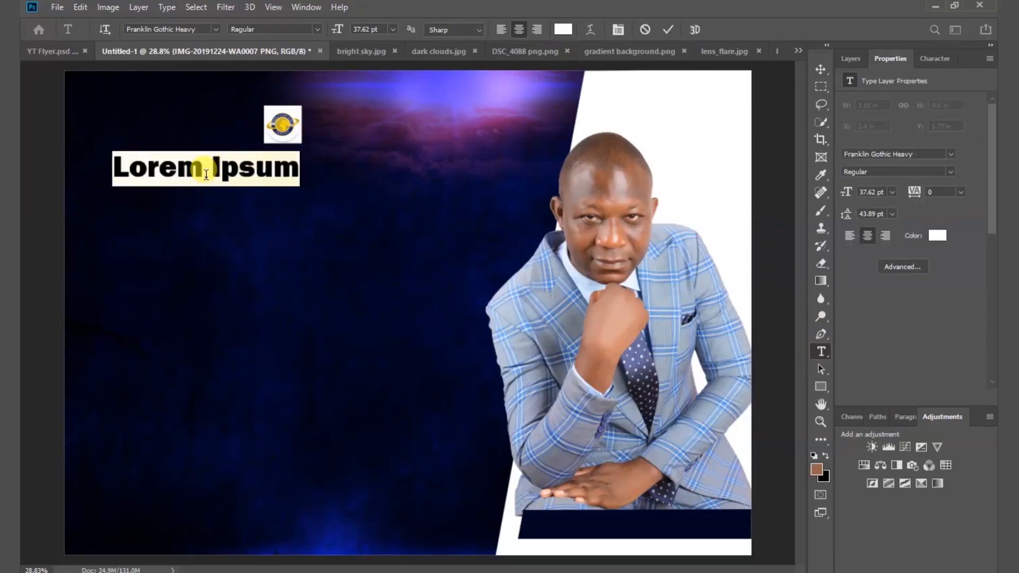
type("ZOE OUTREAC")
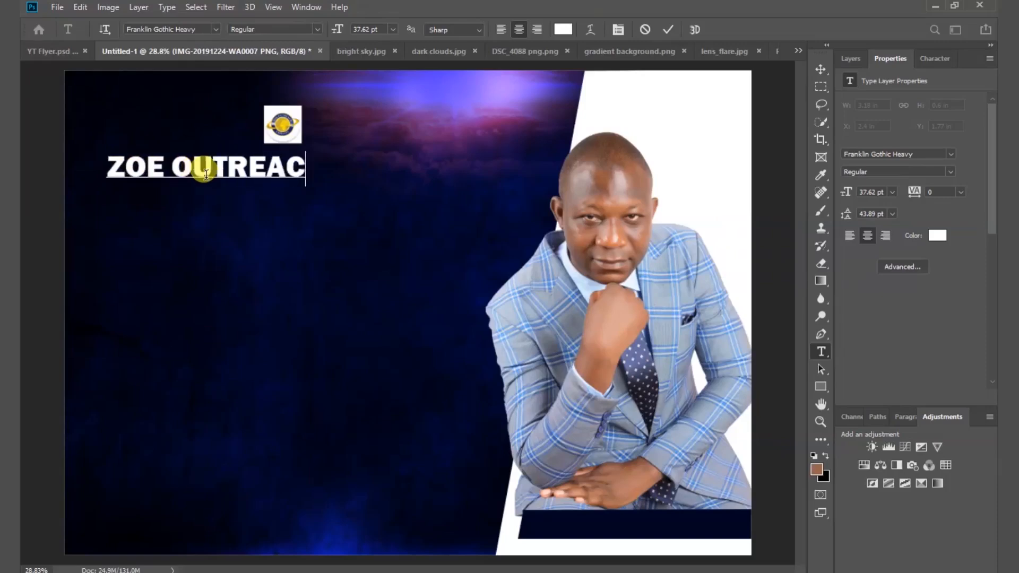
type("H EMBASSY")
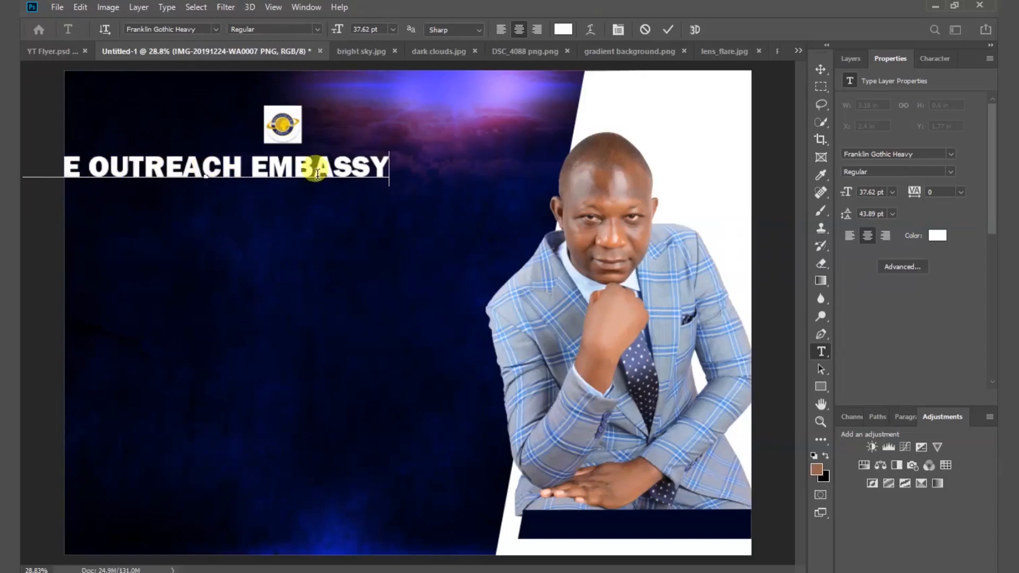
left_click(668, 32)
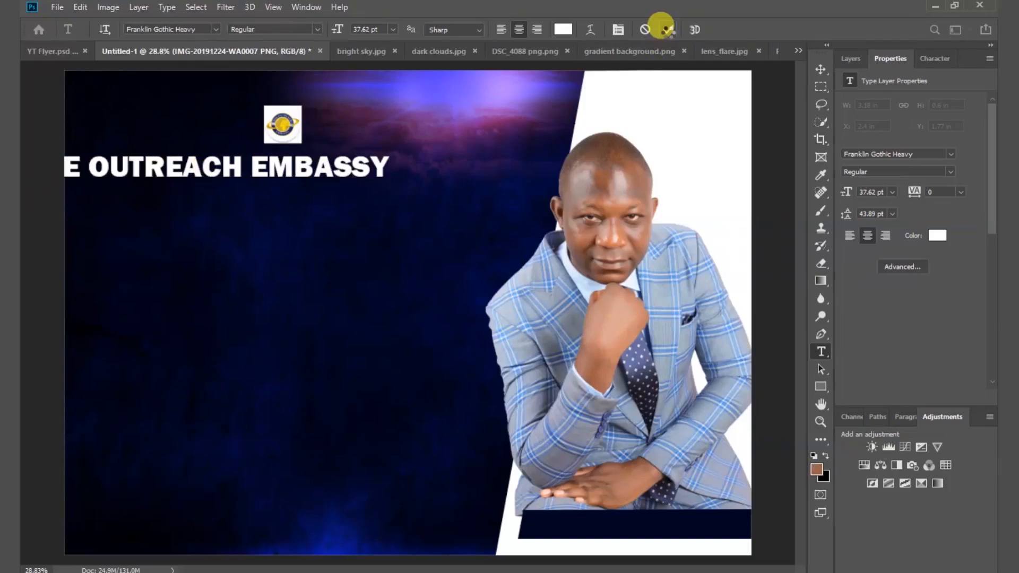
left_click(820, 69)
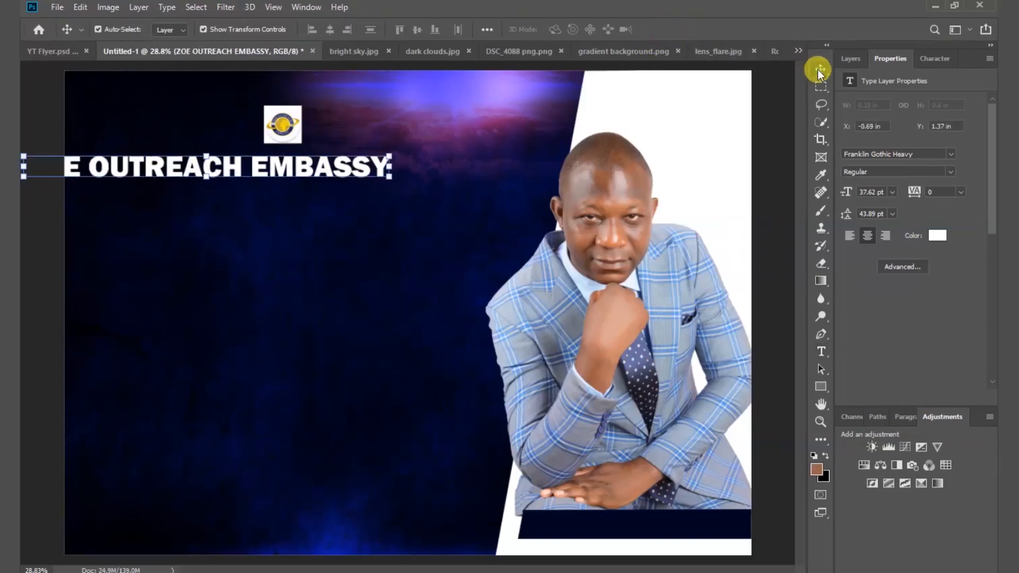
left_click_drag(259, 168, 345, 166)
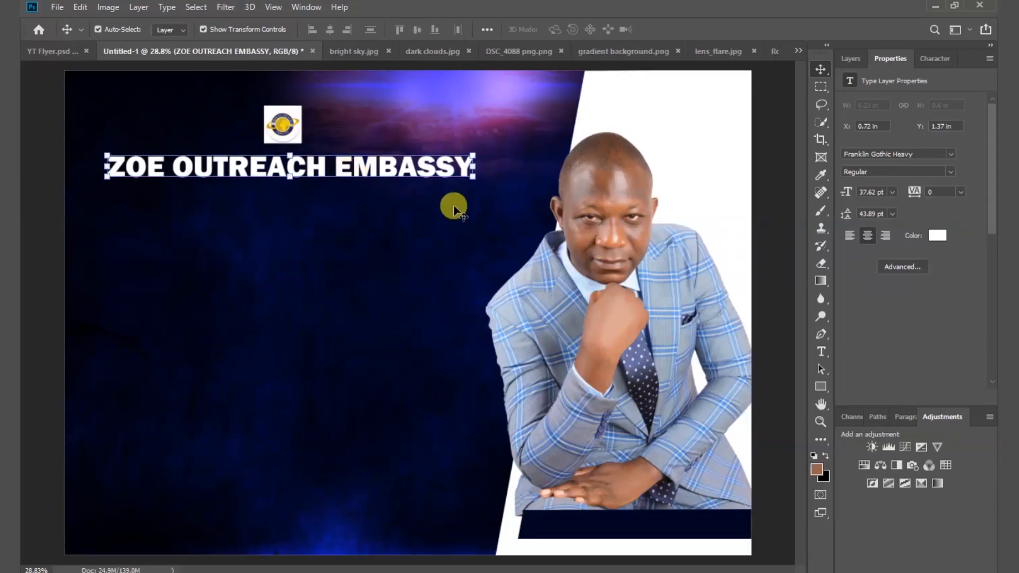
Set the title to Montserrat SemiBold at 13 pt and move it just below the logo.
left_click(954, 155)
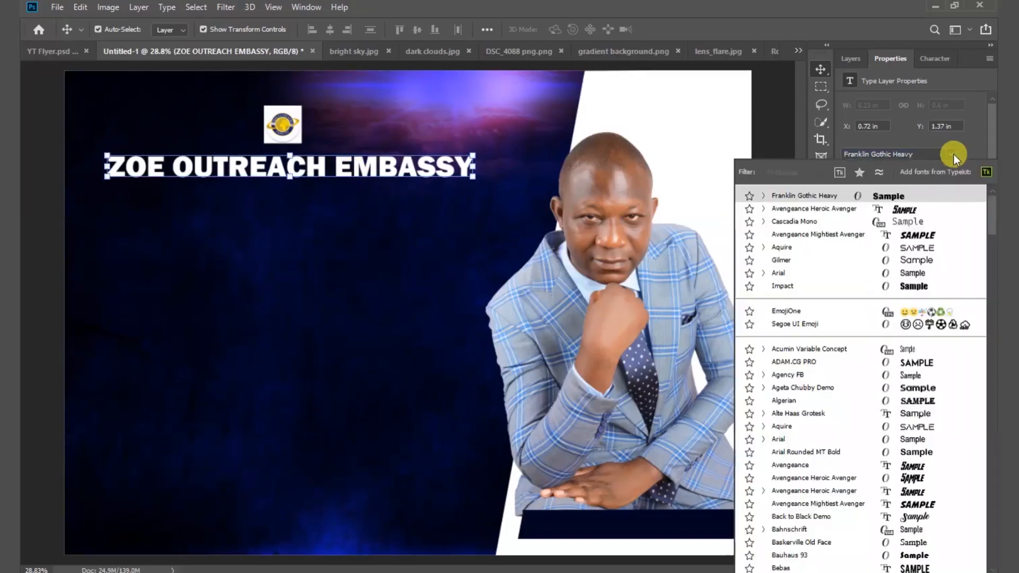
left_click_drag(994, 212, 985, 400)
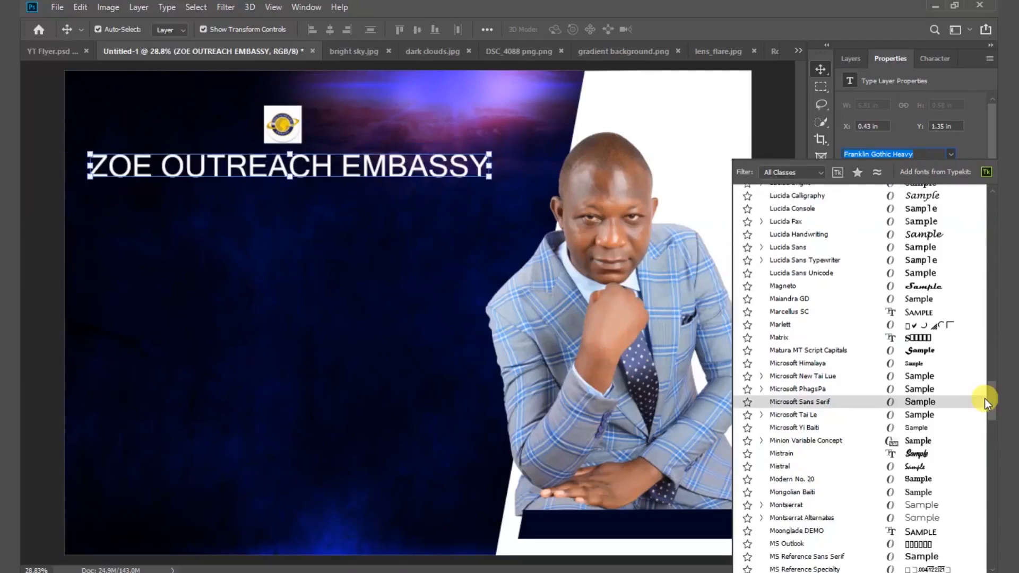
left_click(792, 508)
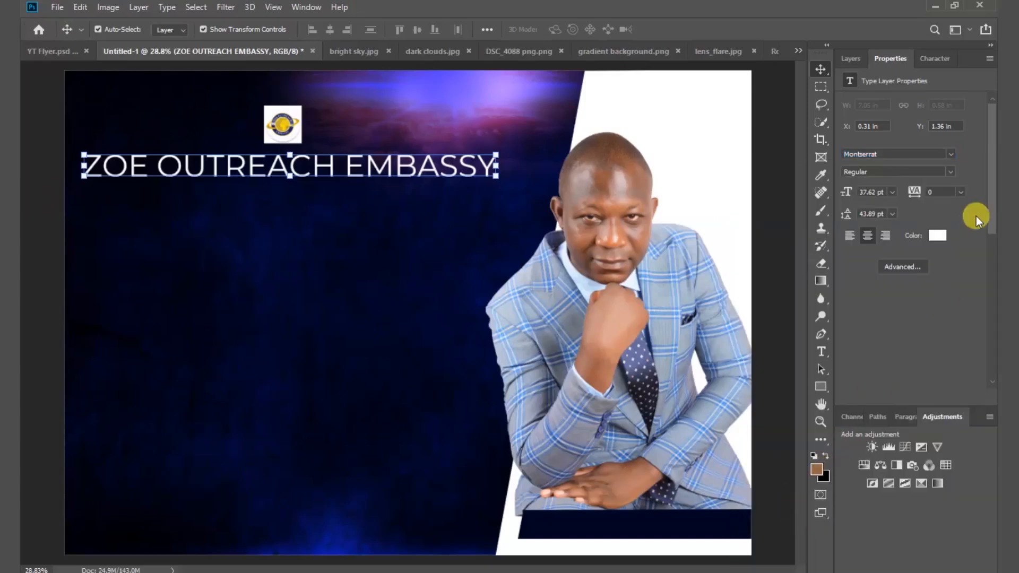
left_click(950, 170)
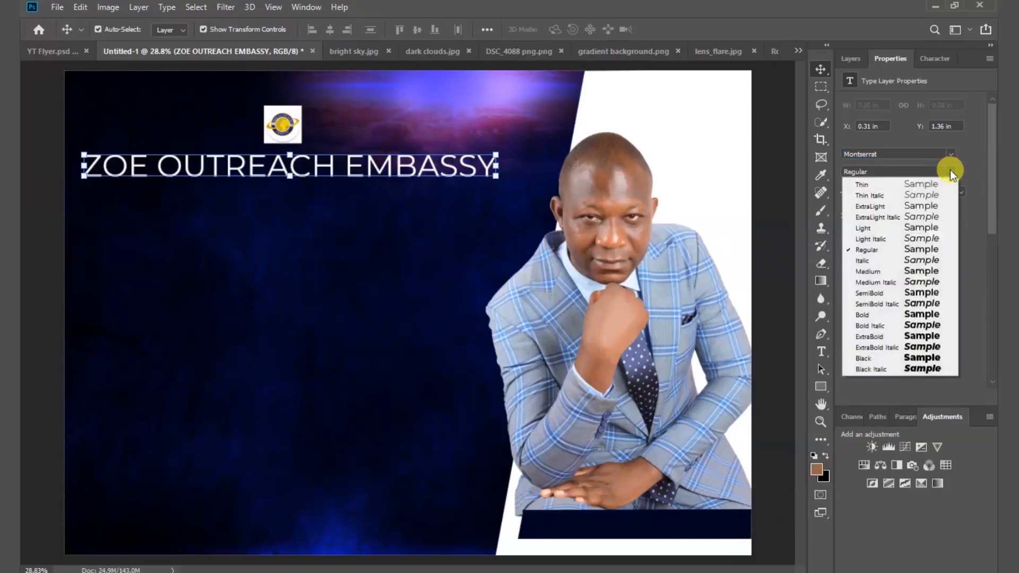
left_click(918, 297)
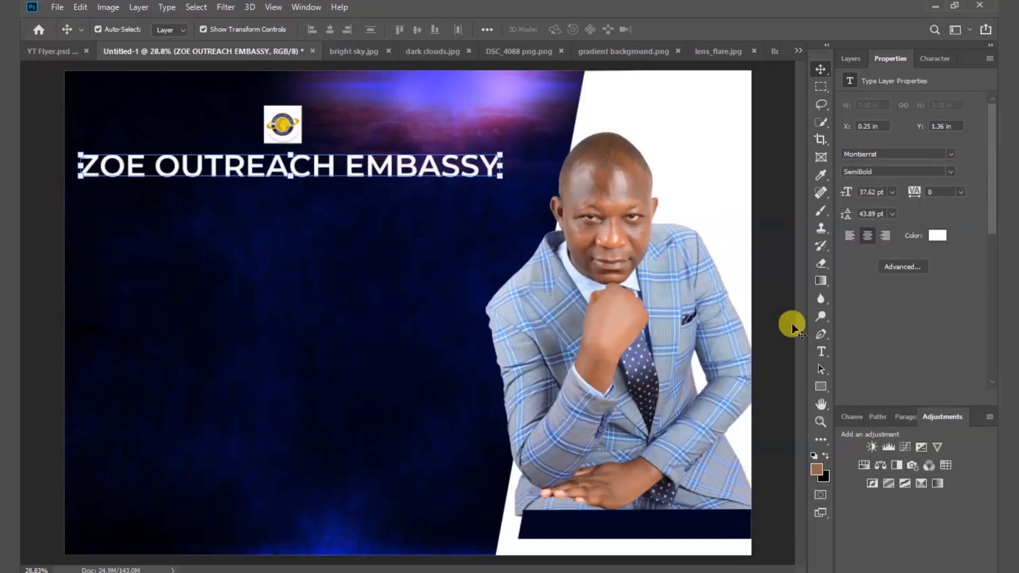
left_click(892, 192)
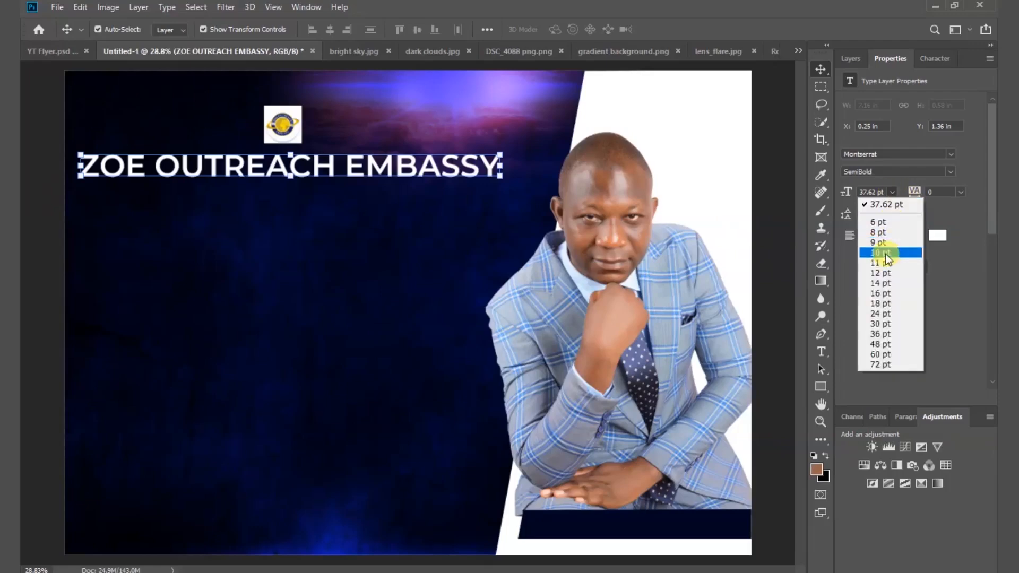
left_click(879, 273)
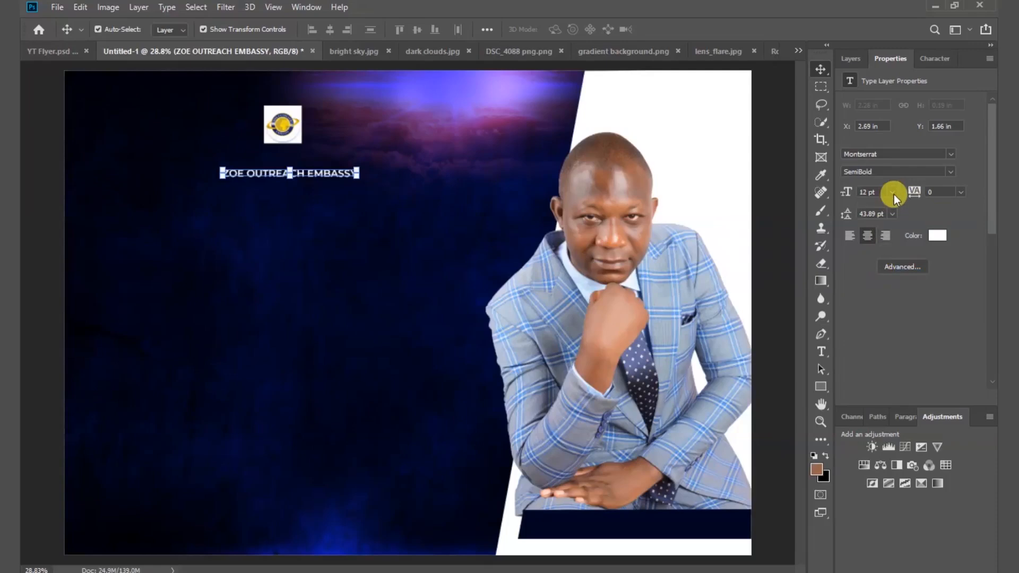
left_click_drag(843, 194, 837, 186)
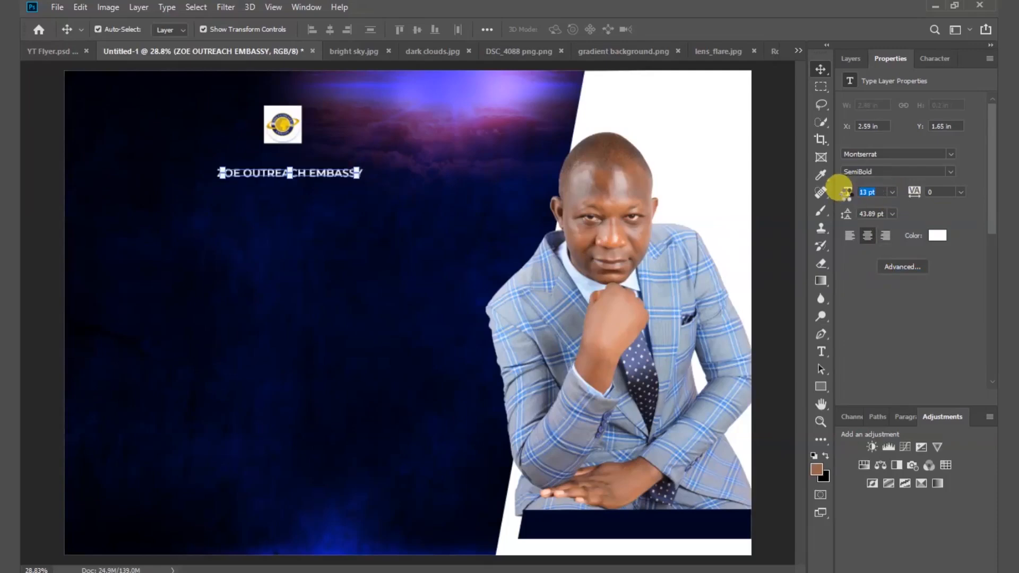
left_click_drag(314, 174, 312, 156)
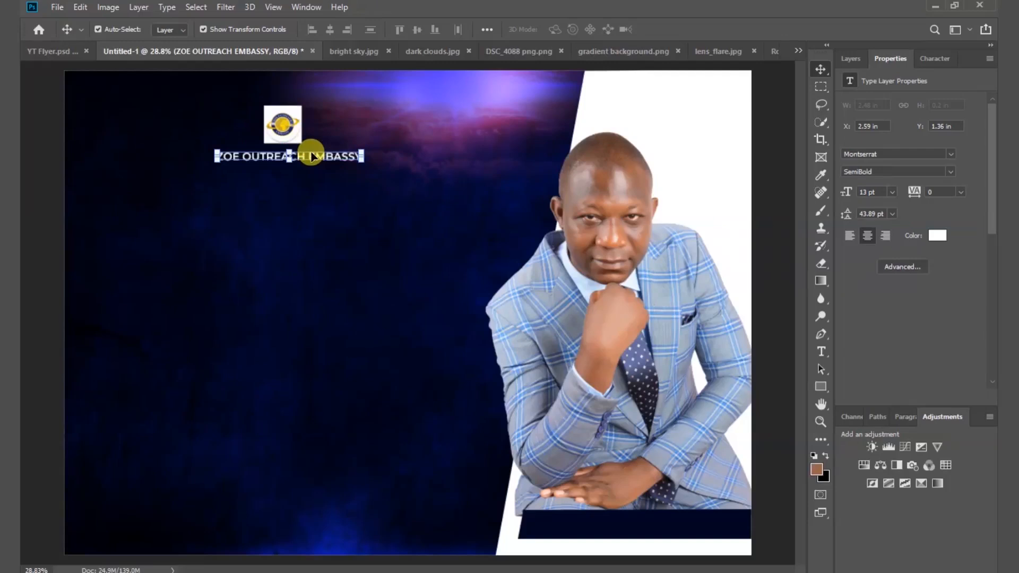
left_click(320, 202)
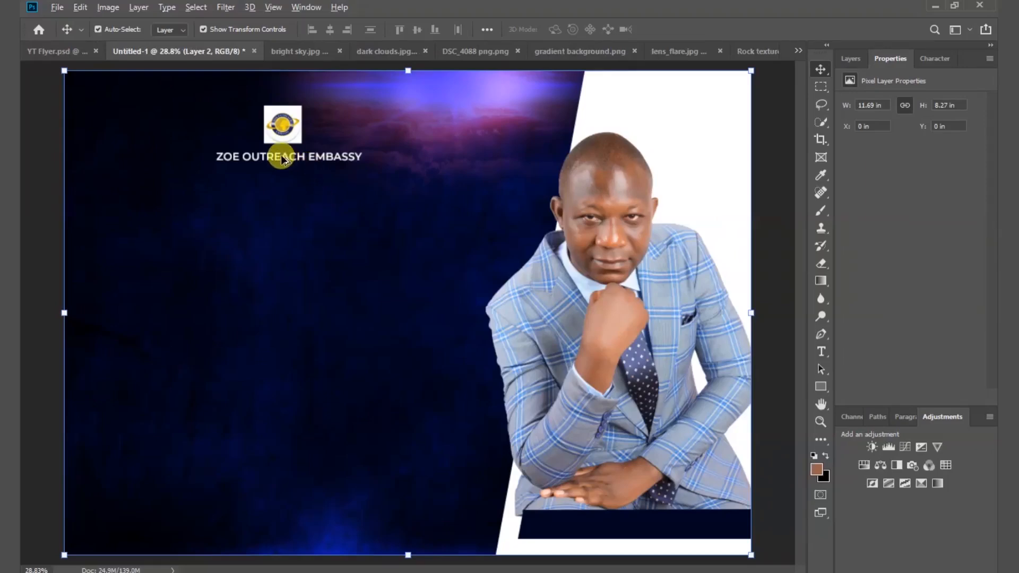
Duplicate the title onto a second line, retype it as KOFORIDUA and nudge it into place.
left_click_drag(282, 154, 281, 176)
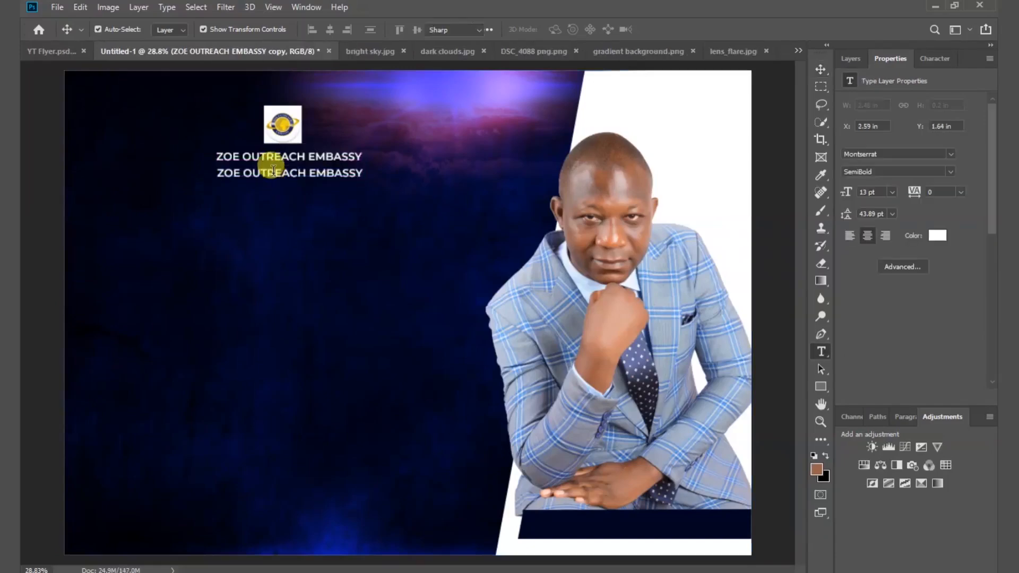
double_click(273, 173)
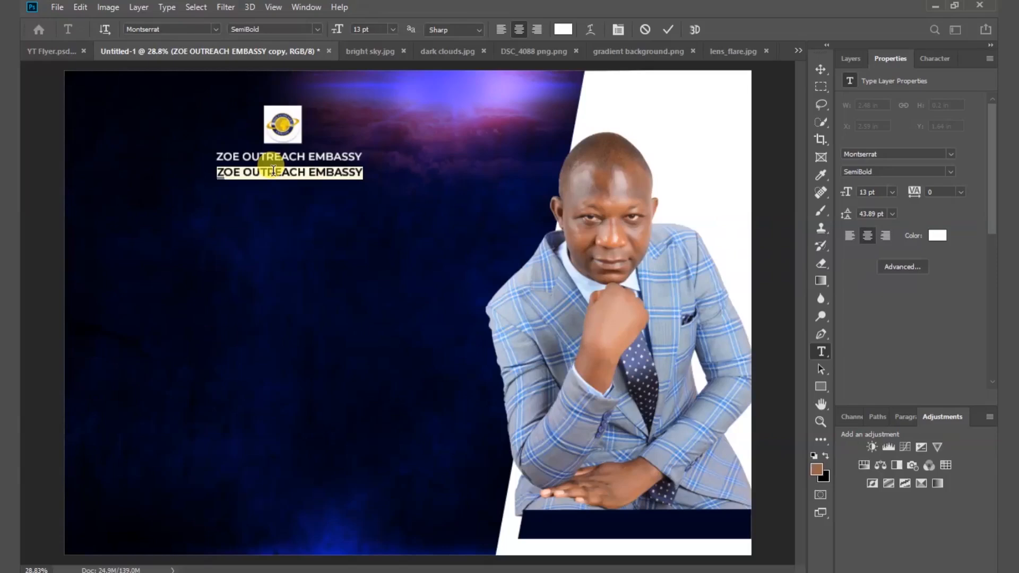
type("KOFORIDUA")
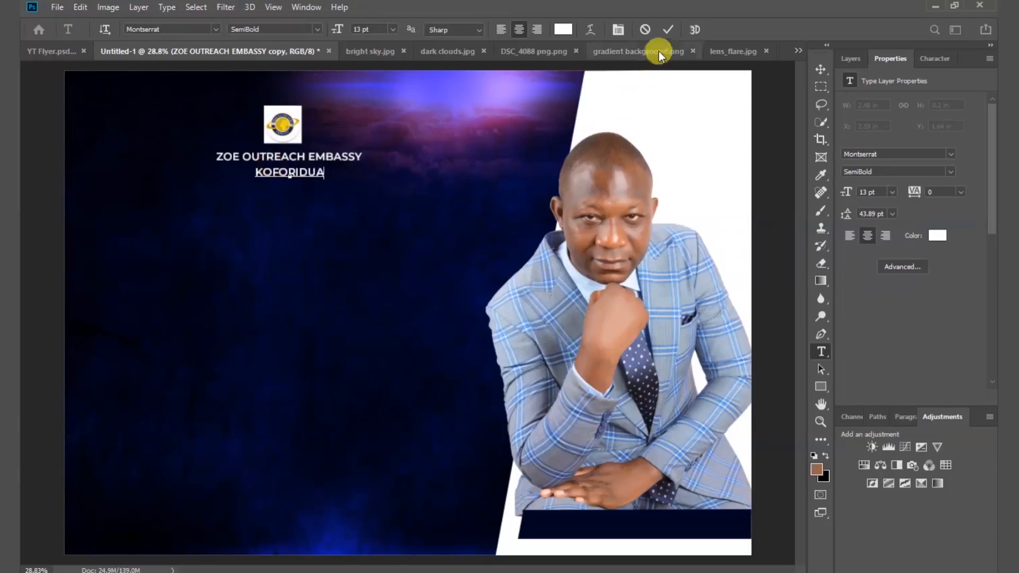
left_click(668, 29)
left_click_drag(307, 171, 298, 168)
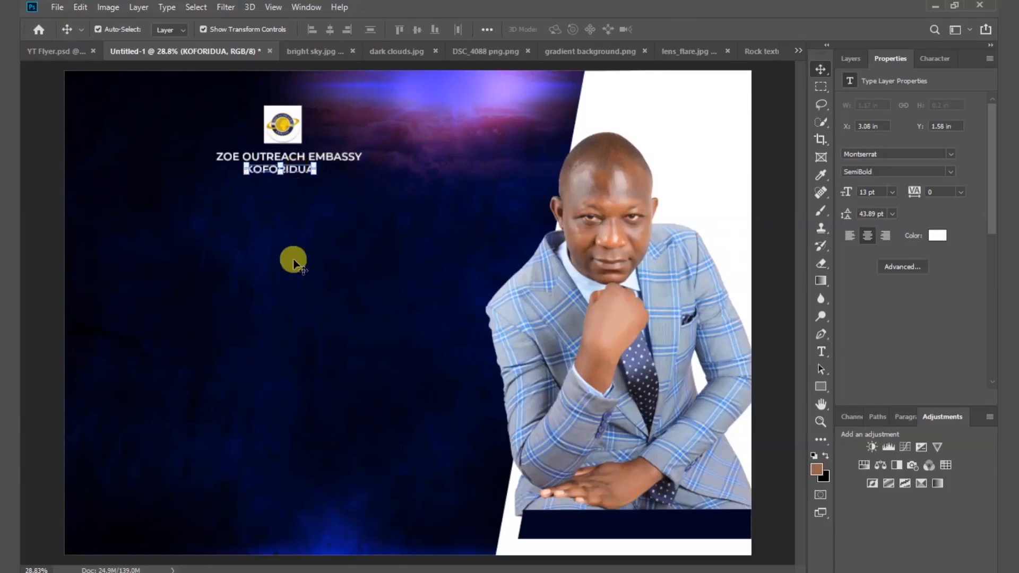
left_click(267, 219)
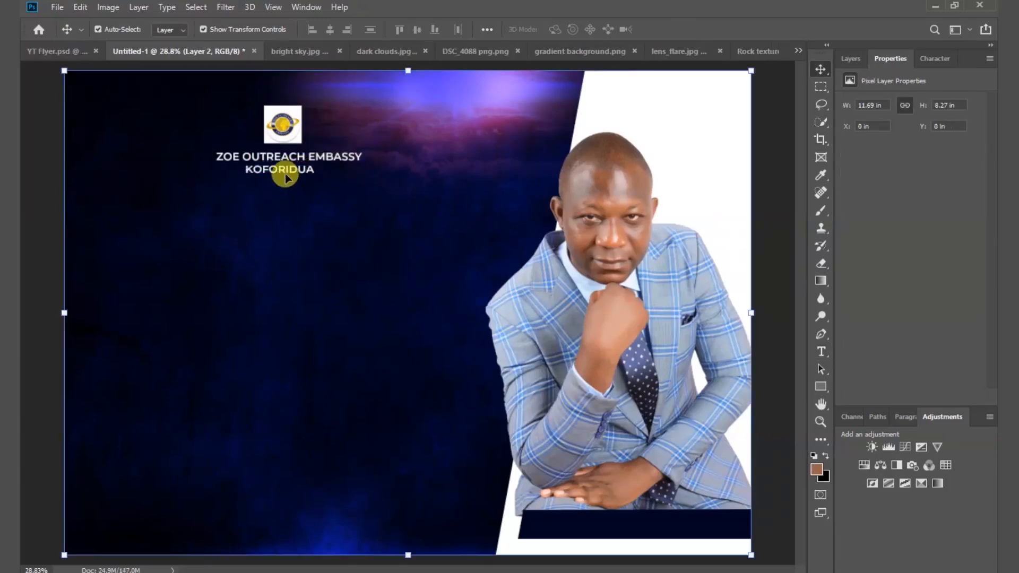
Copy KOFORIDUA below itself and replace the copy's text with JOIN US.
left_click_drag(276, 169, 277, 207)
key("ctrl+t")
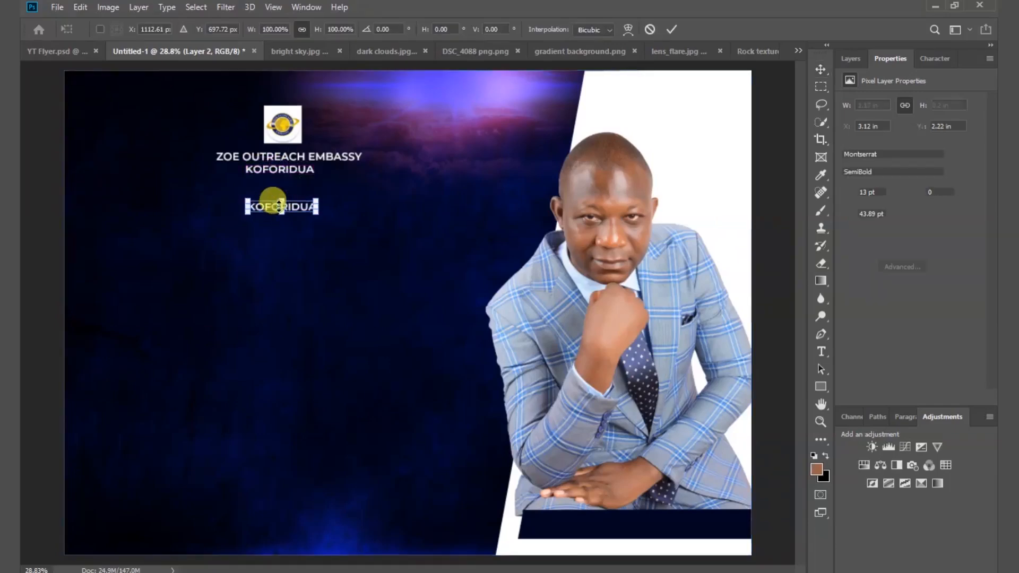
double_click(273, 210)
double_click(266, 205)
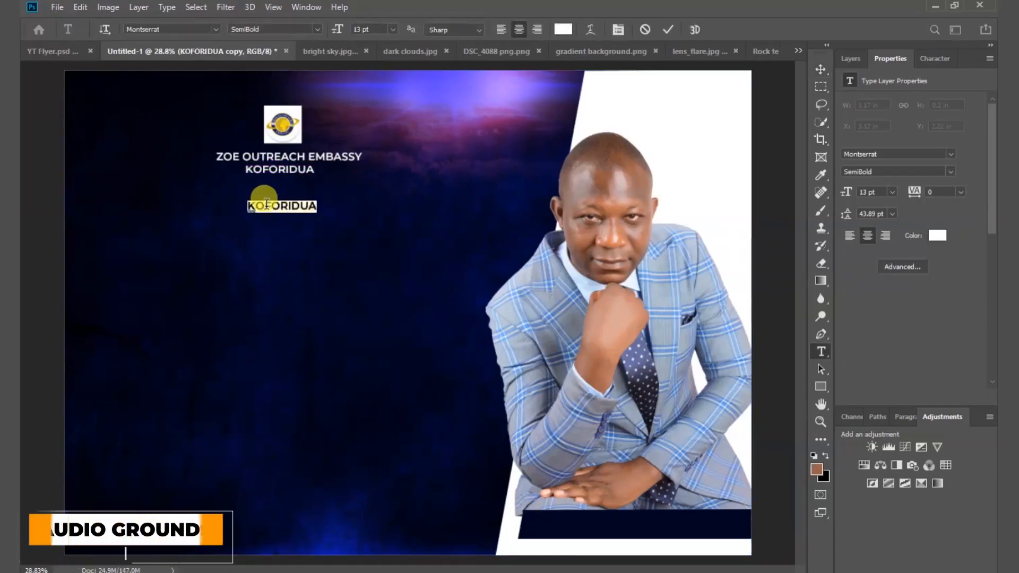
key("BackSpace")
type("JOIN US")
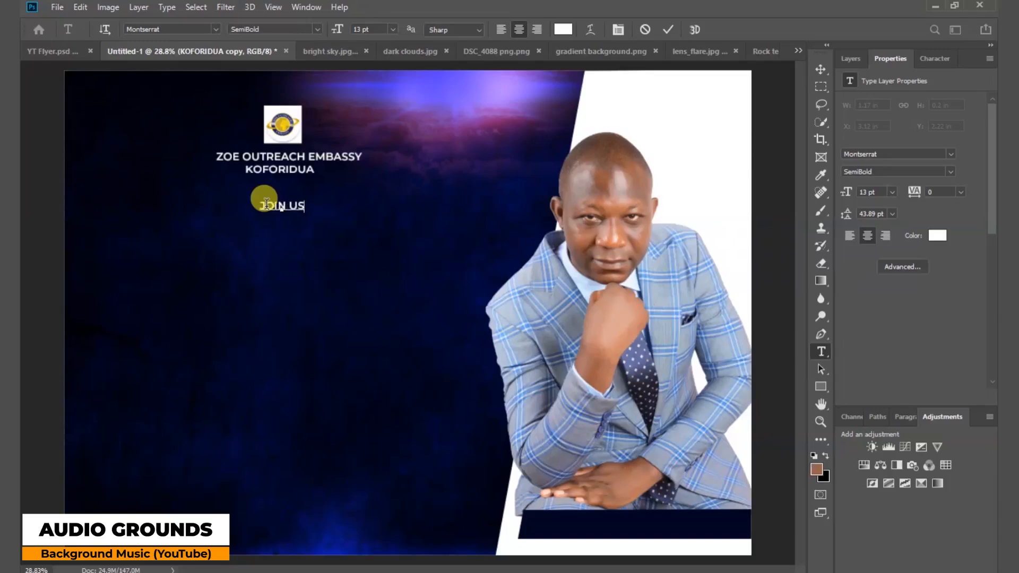
left_click(668, 29)
key("v")
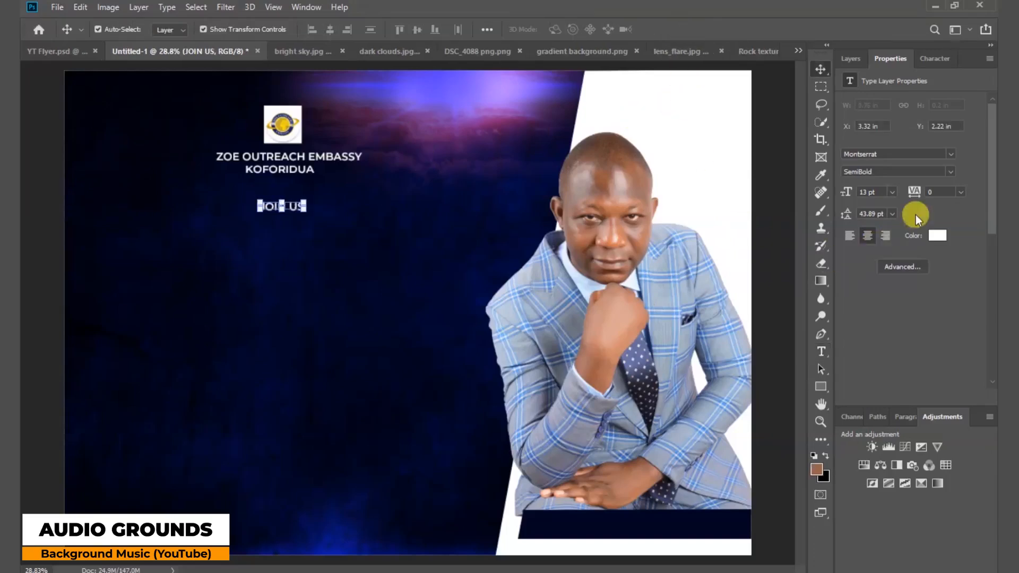
Set JOIN US in the Love Nature font at 20 pt and move it slightly down.
left_click(954, 154)
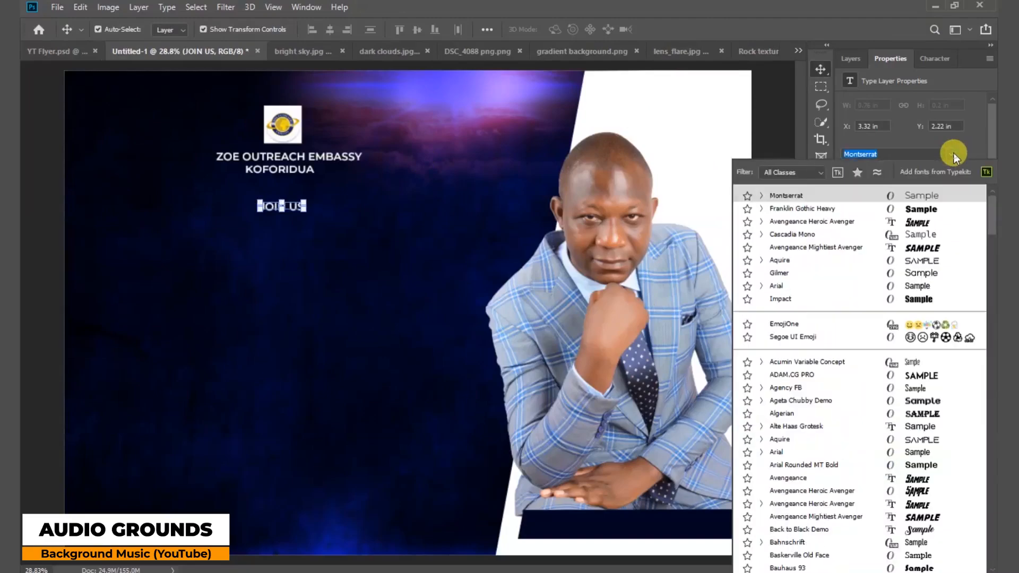
left_click_drag(991, 228, 986, 382)
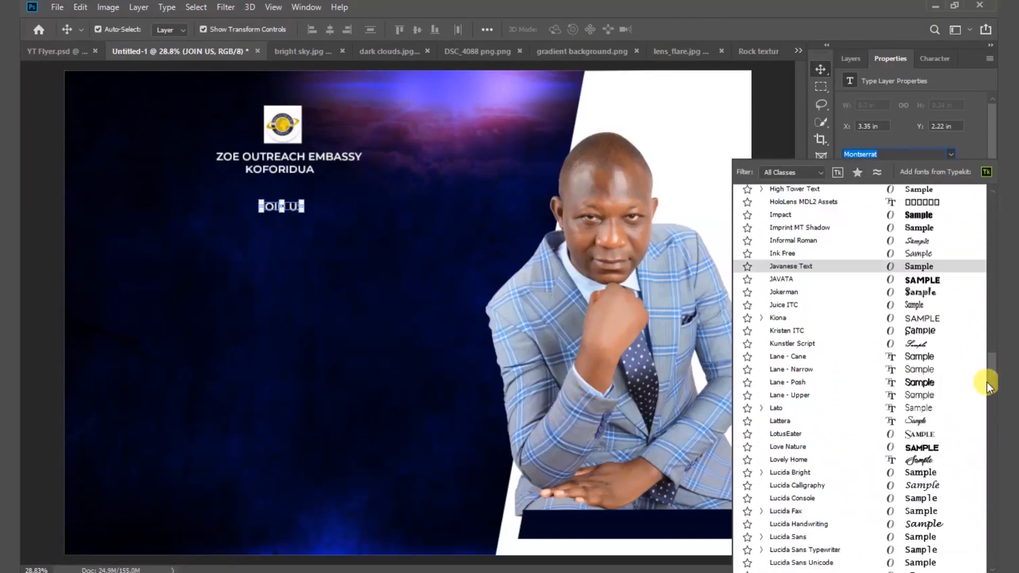
left_click(926, 447)
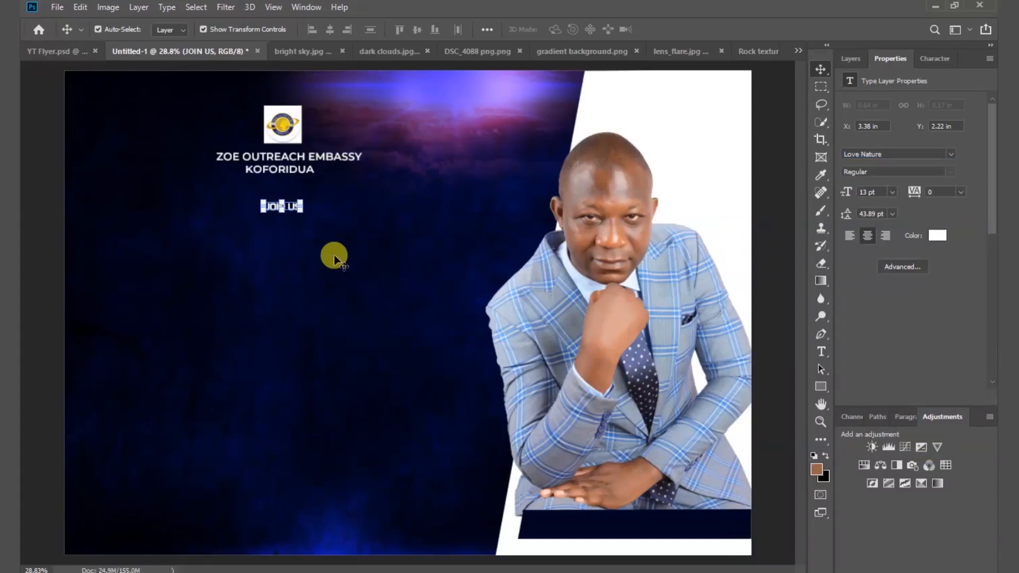
left_click(894, 192)
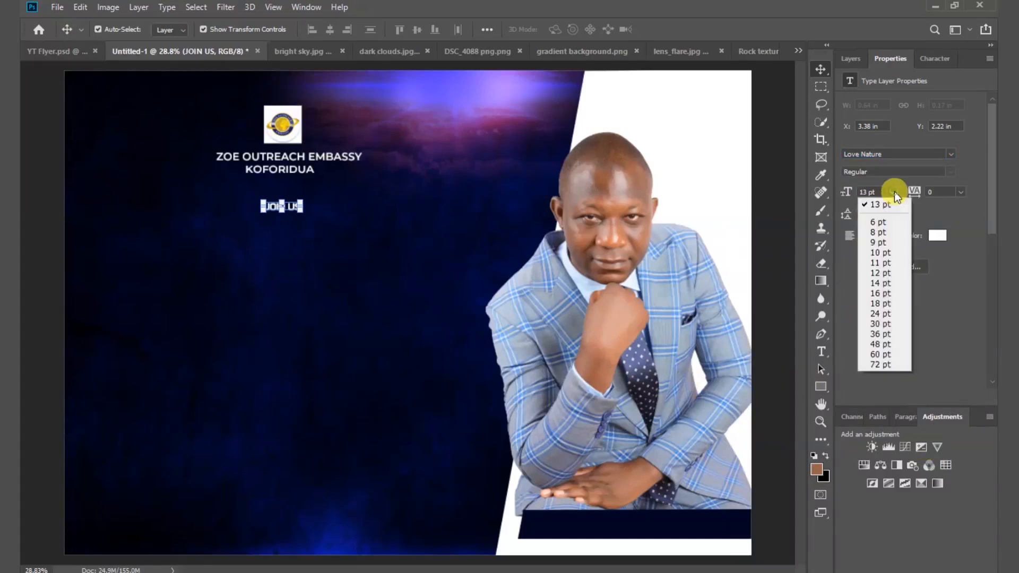
left_click(884, 303)
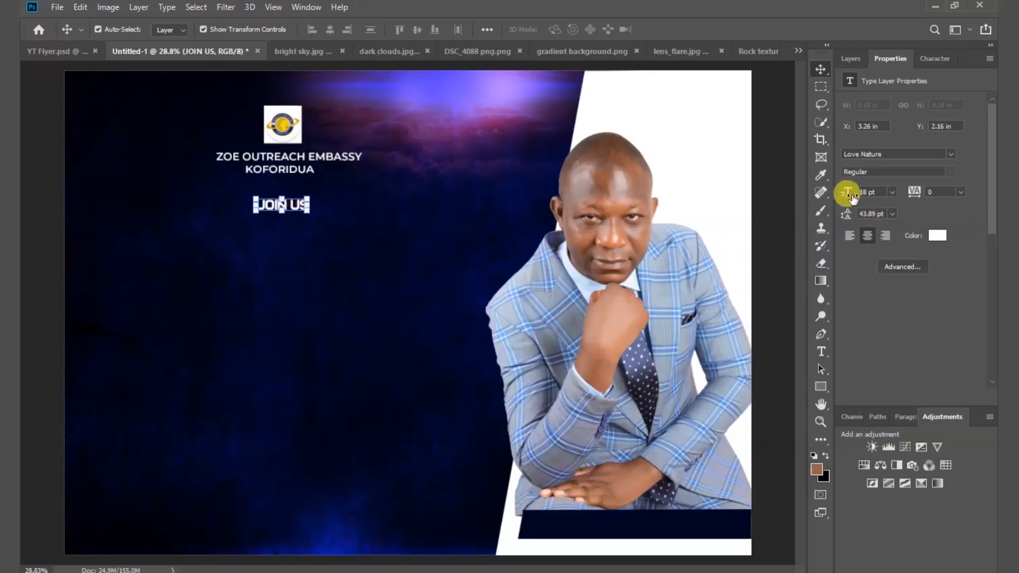
left_click_drag(843, 191, 846, 190)
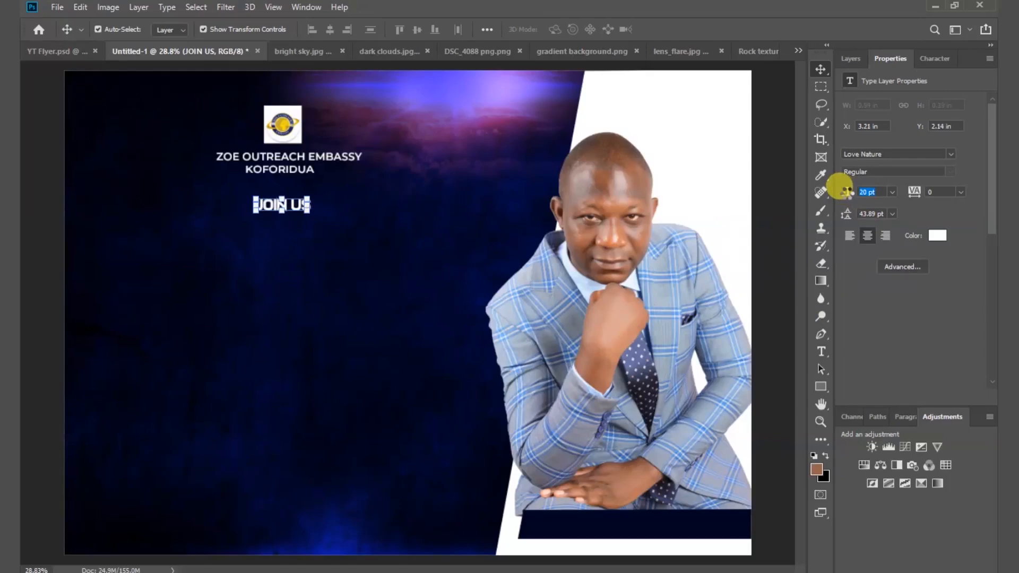
left_click(368, 212)
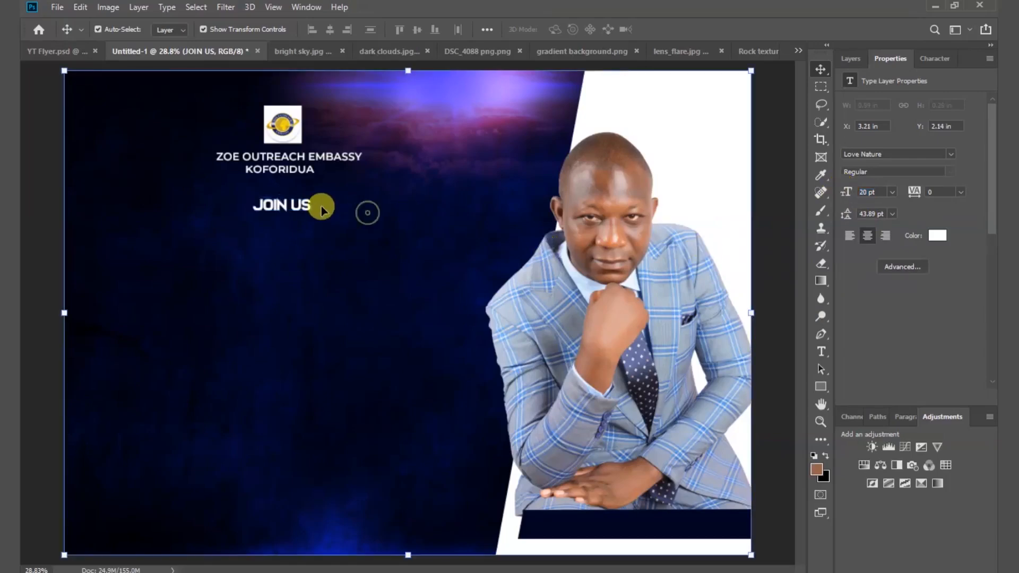
left_click_drag(286, 207, 283, 213)
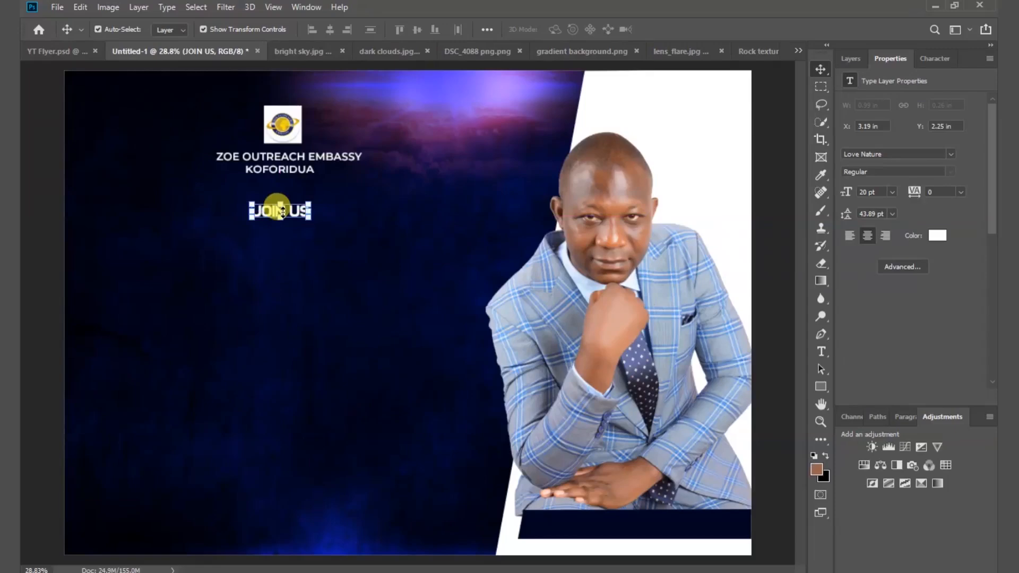
Bring lens_flare.jpg into the flyer near JOIN US and set its blend mode to Screen.
left_click(664, 55)
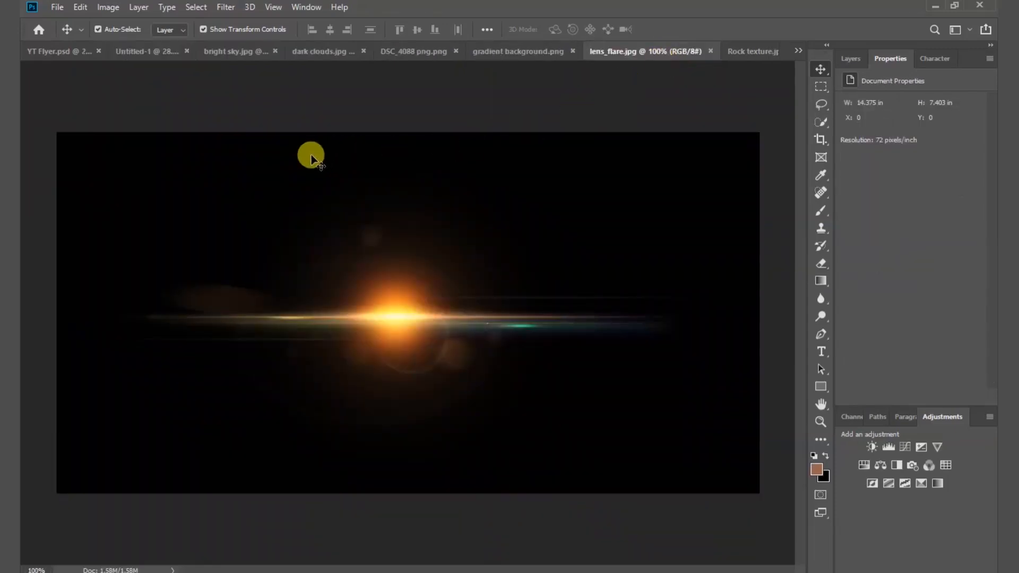
left_click_drag(314, 158, 241, 182)
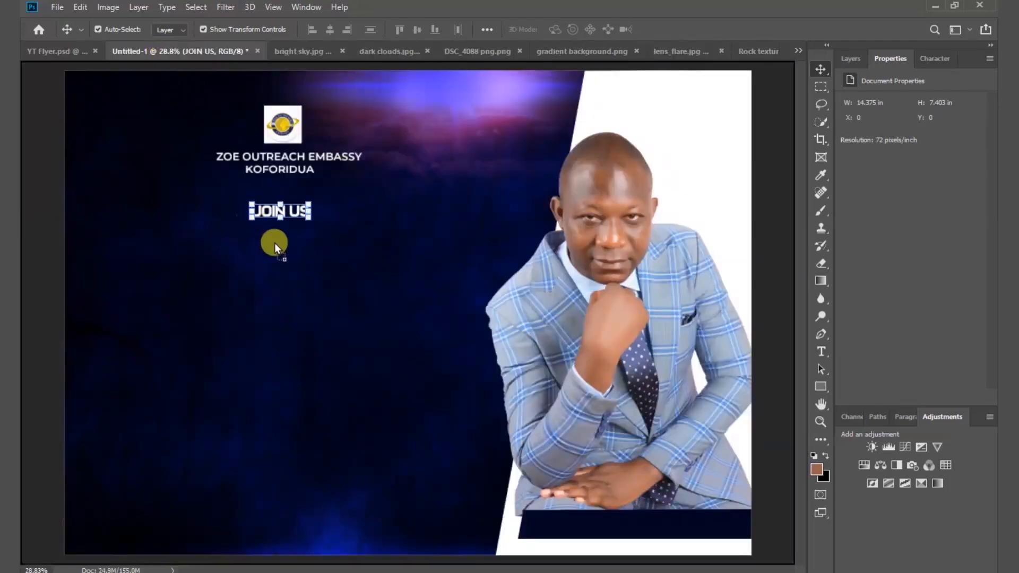
left_click_drag(275, 245, 281, 243)
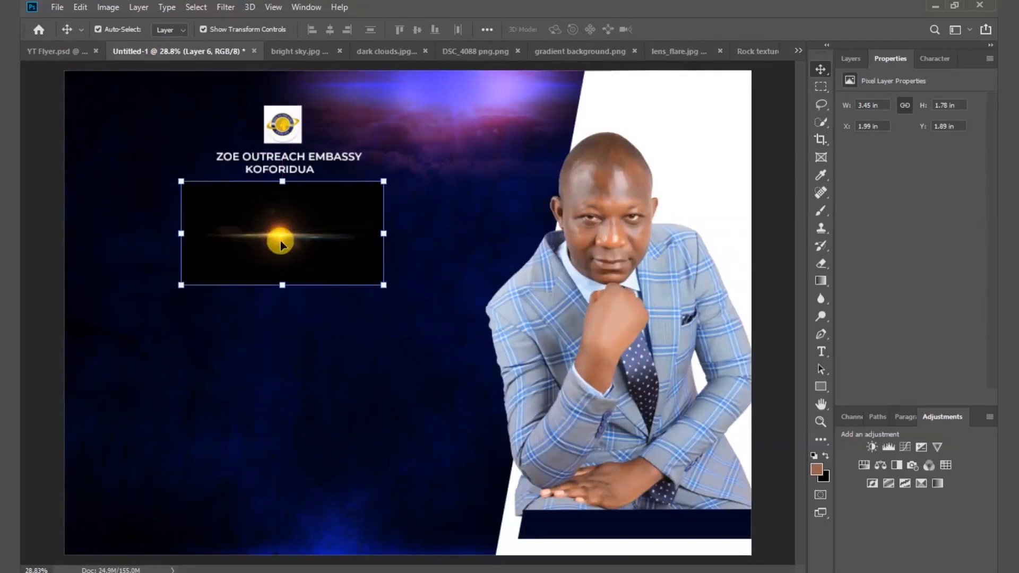
left_click(852, 60)
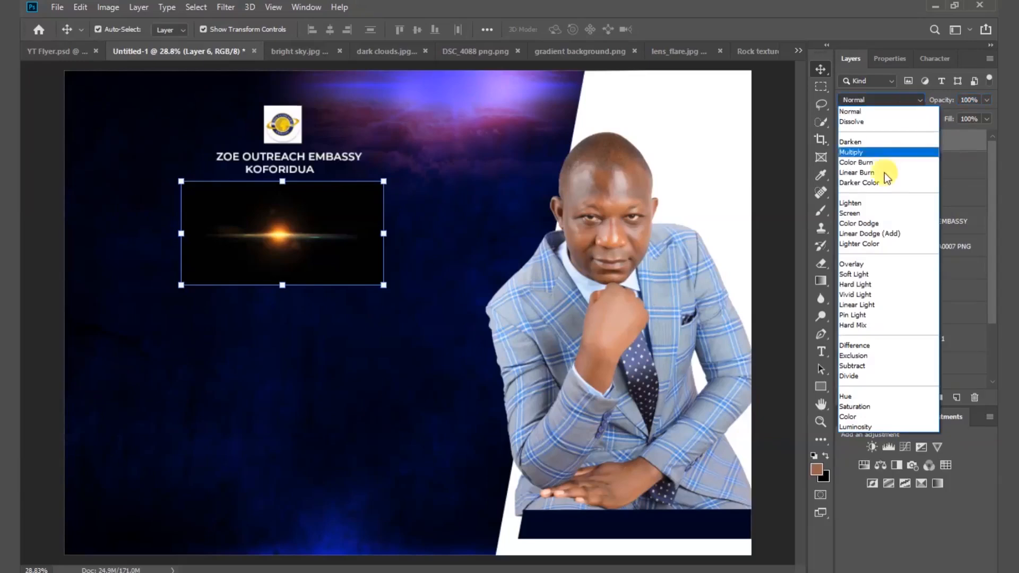
left_click(874, 211)
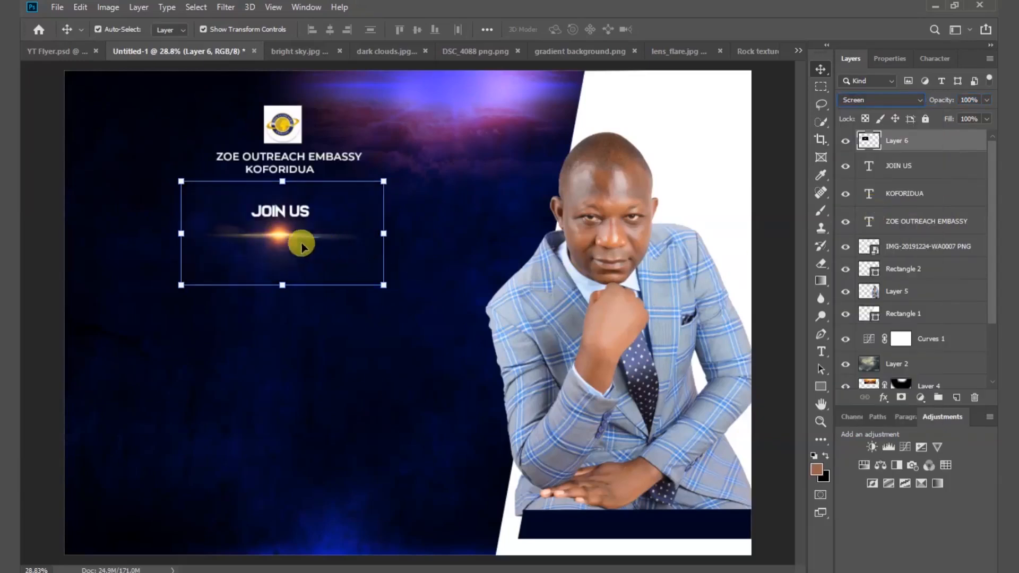
Narrow the lens flare to about 65% width and centre it under JOIN US.
left_click_drag(282, 236, 283, 231)
left_click(182, 225)
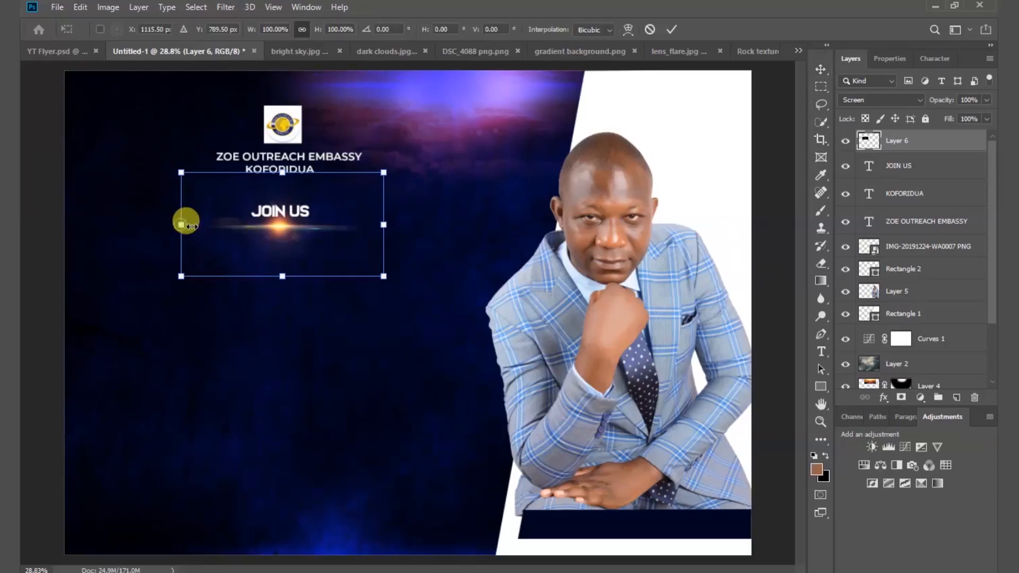
left_click_drag(182, 225, 209, 224)
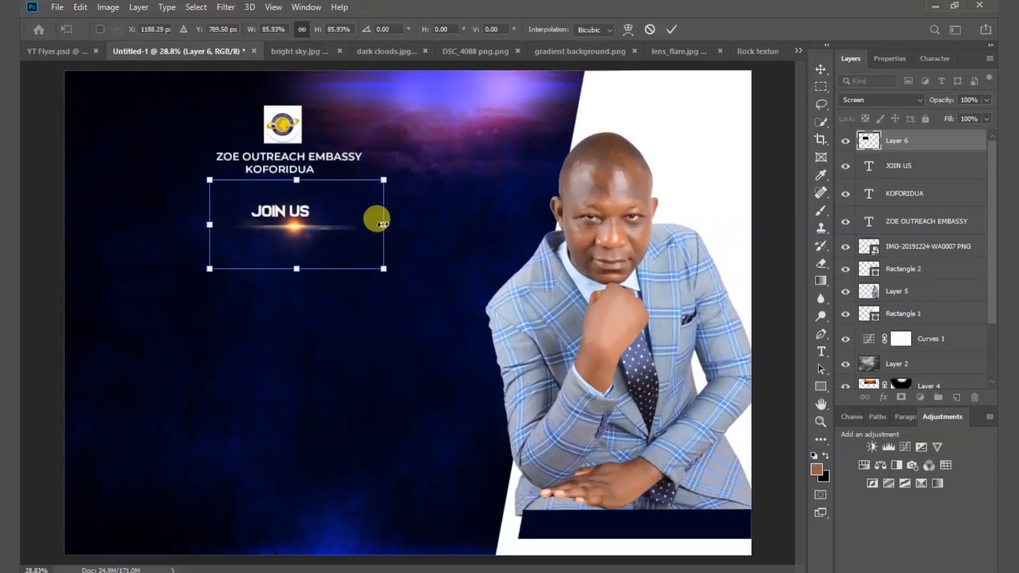
left_click_drag(382, 225, 343, 224)
left_click_drag(276, 227, 280, 225)
key("Return")
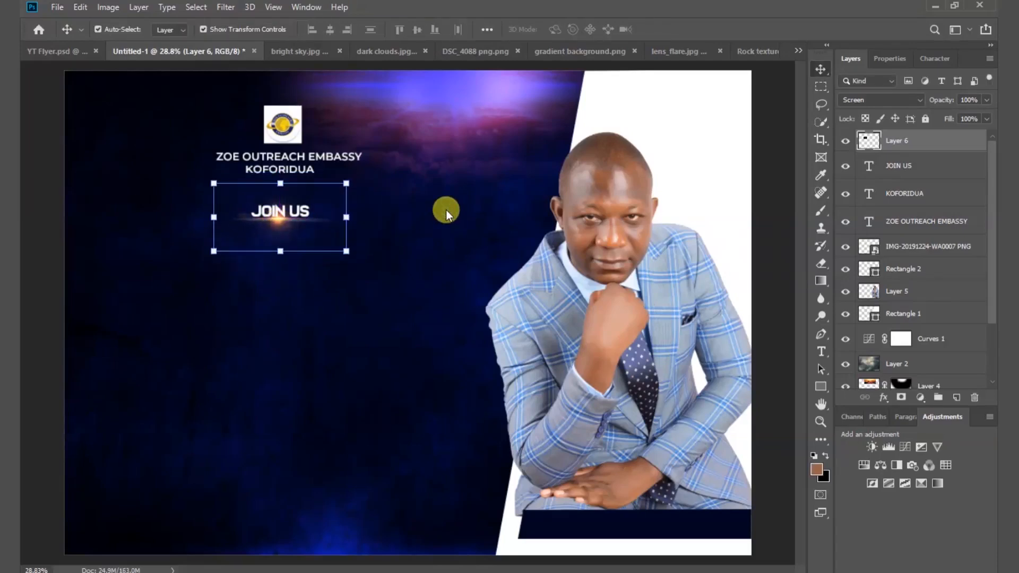
left_click(440, 193)
left_click(294, 169)
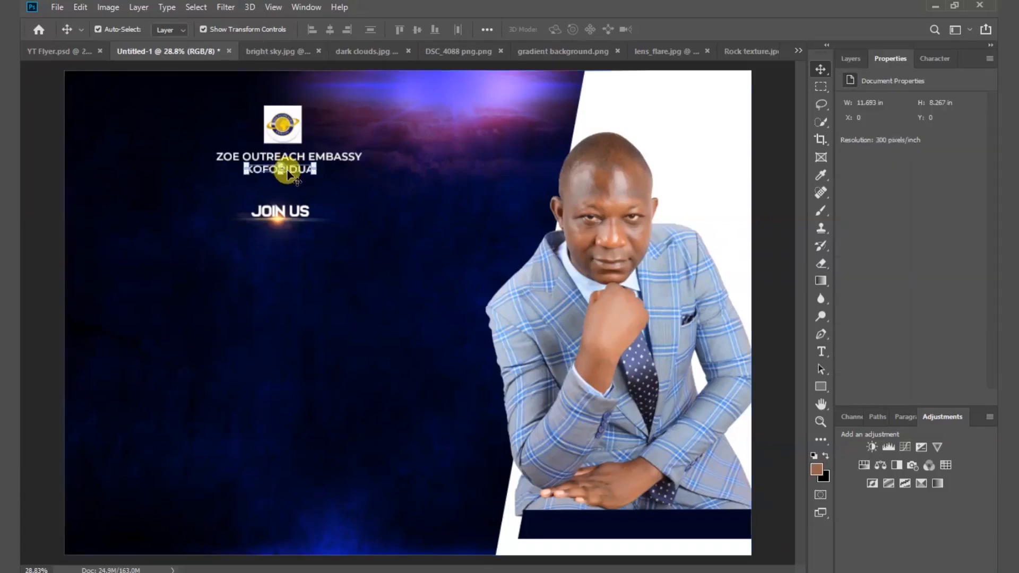
Copy KOFORIDUA below the JOIN US flare and retype it as SERVICE.
left_click_drag(290, 168, 291, 288)
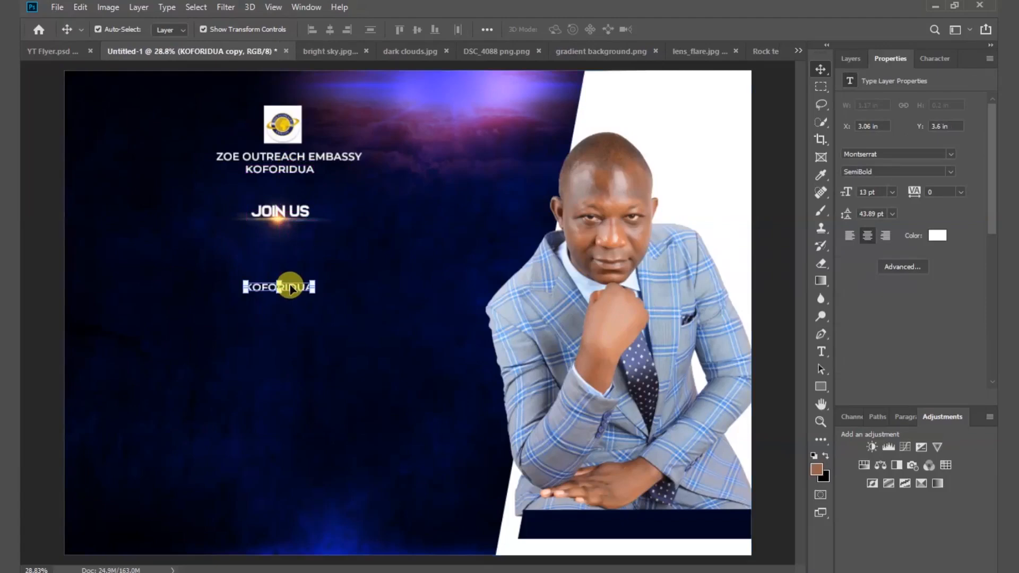
double_click(290, 287)
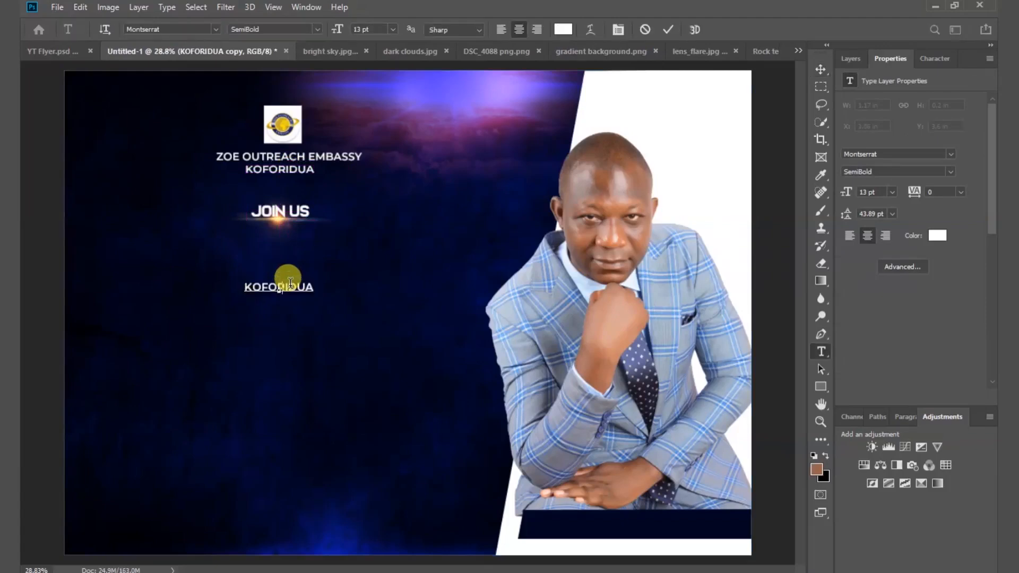
type("SERVICE")
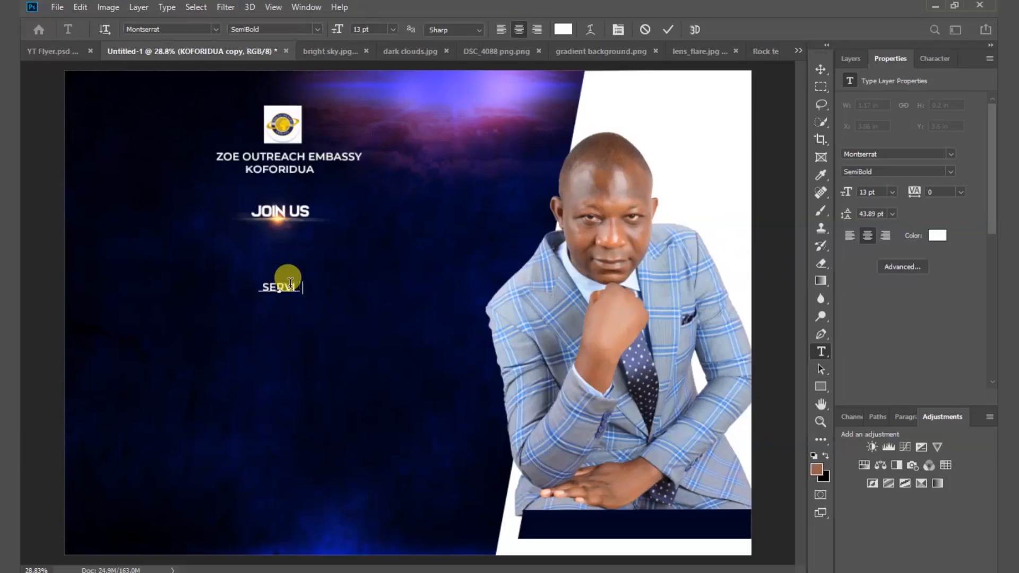
left_click(669, 31)
key("v")
Duplicate SERVICE into a stacked copy and retype that copy as HIGHER LIFE.
left_click_drag(280, 285, 274, 309)
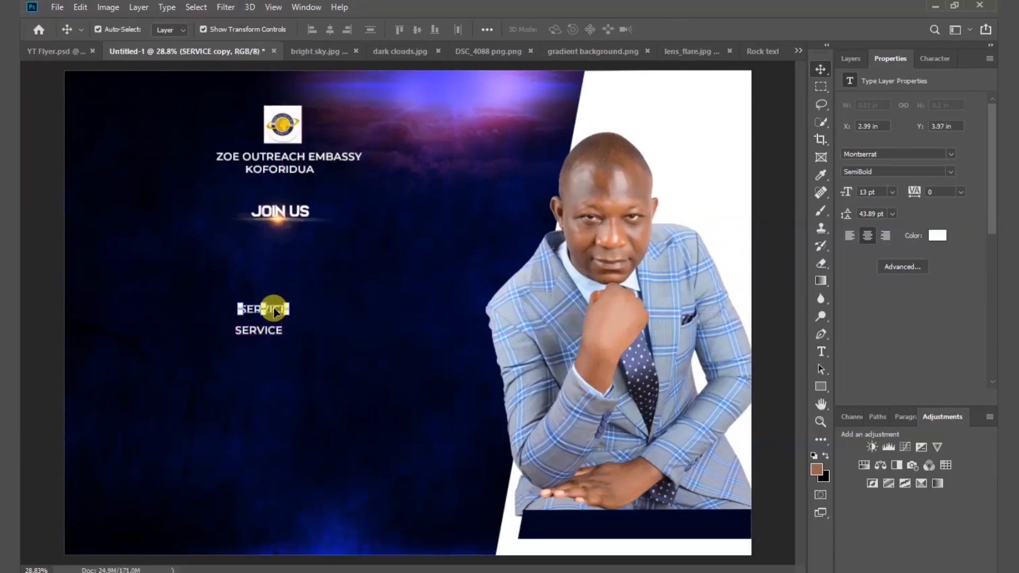
double_click(274, 308)
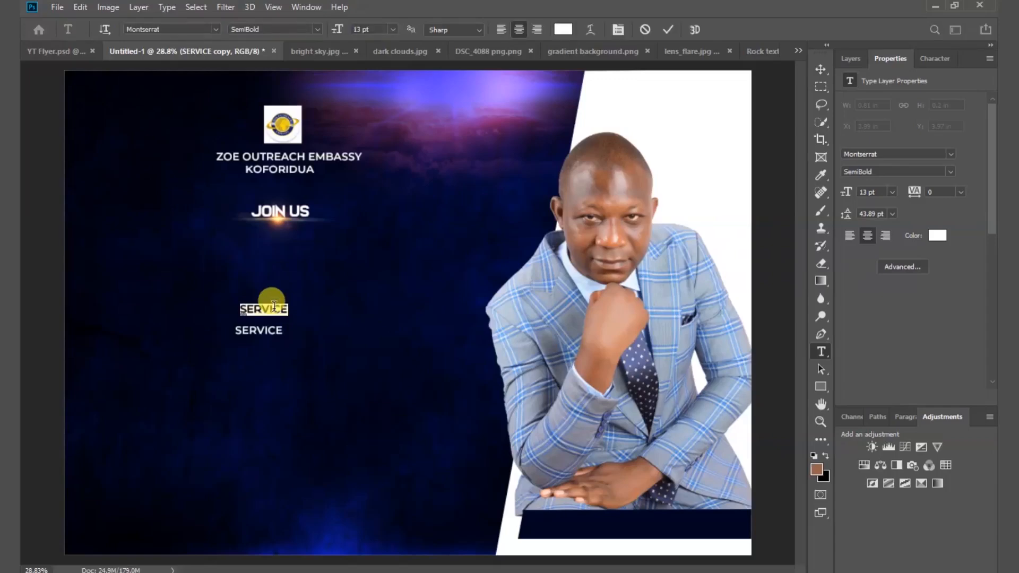
type("HIGHER")
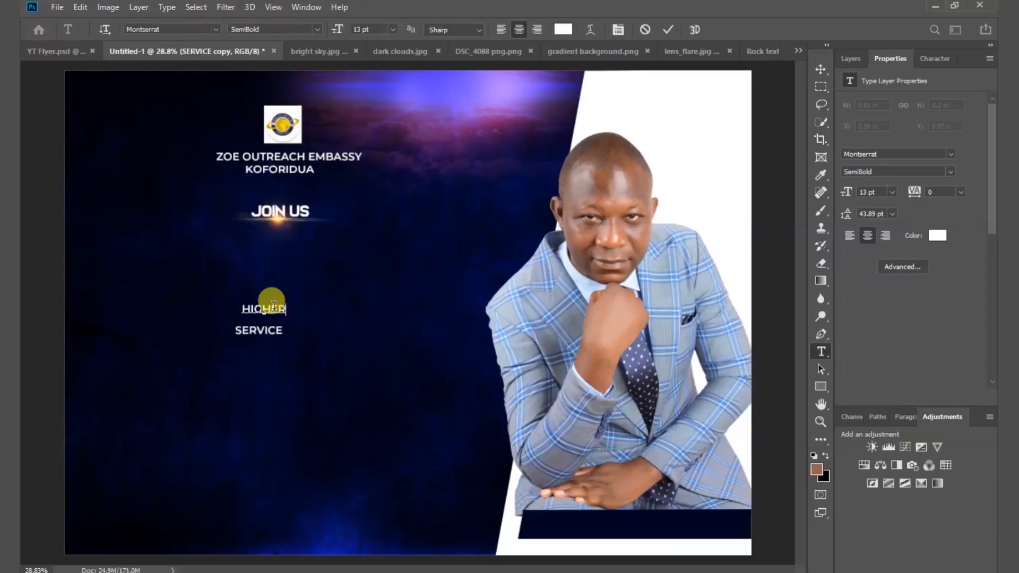
type(" LIFE")
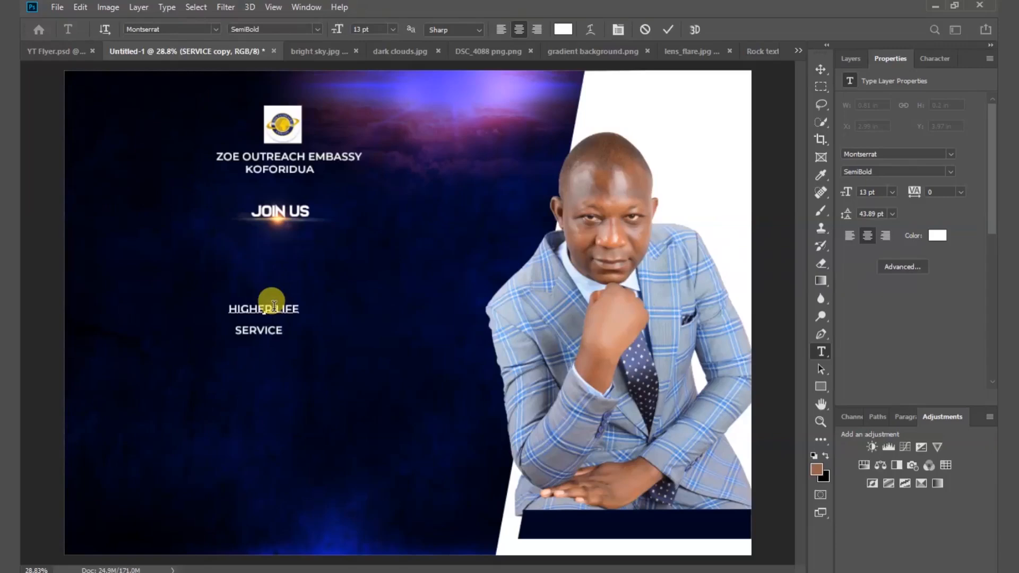
left_click(669, 29)
key("v")
left_click(280, 332)
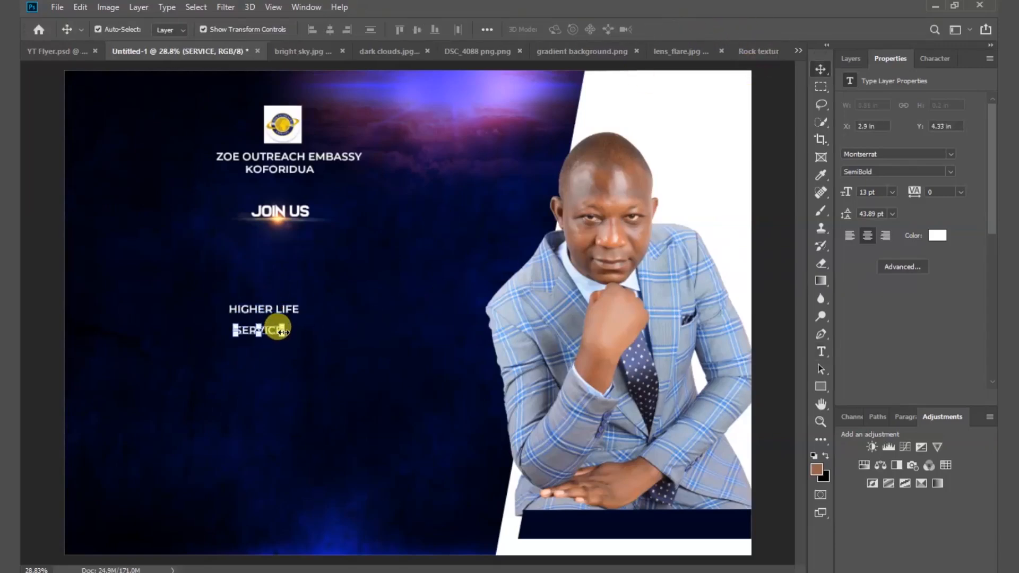
Scale SERVICE up to about 91.91 pt and widen it rightward, shifting HIGHER LIFE up-left.
left_click_drag(281, 331, 342, 325)
left_click(141, 212)
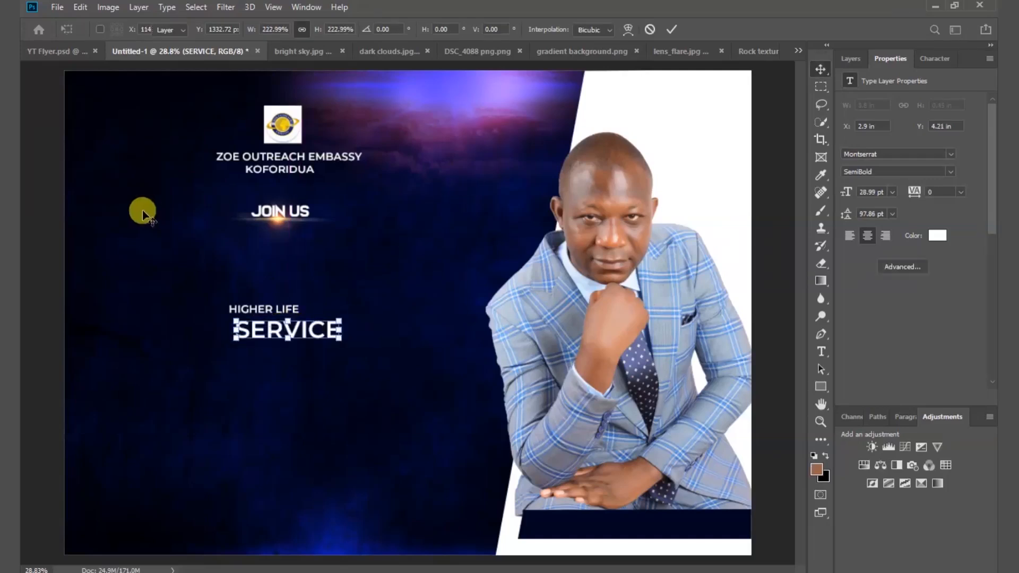
left_click_drag(243, 301, 170, 265)
left_click(271, 332)
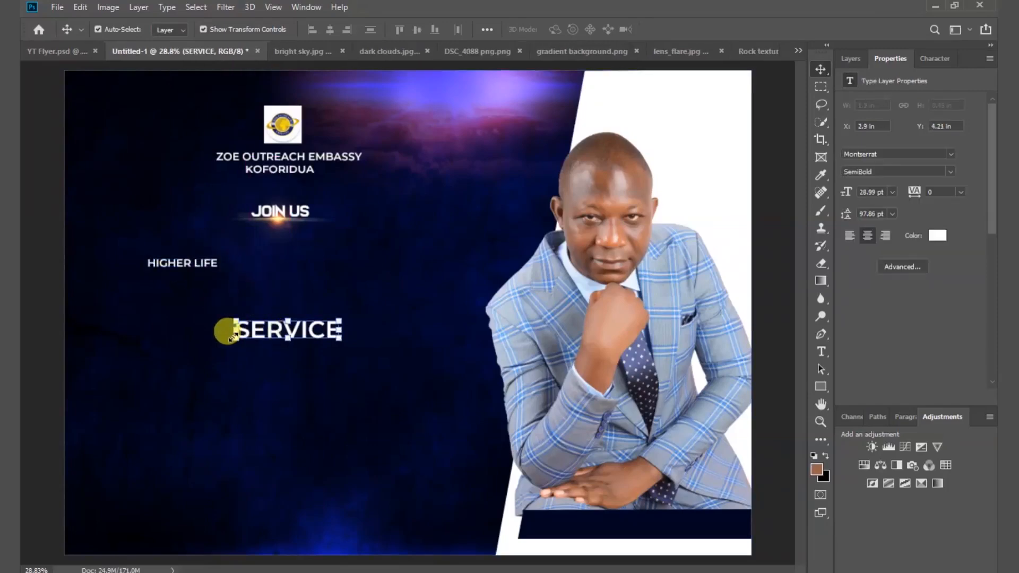
left_click_drag(234, 338, 121, 394)
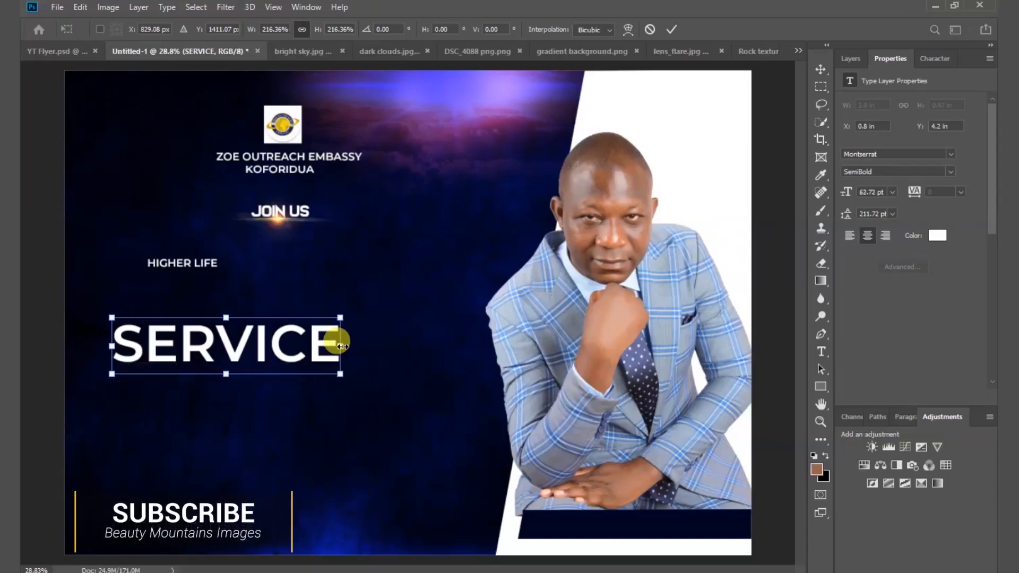
left_click_drag(339, 344, 446, 346)
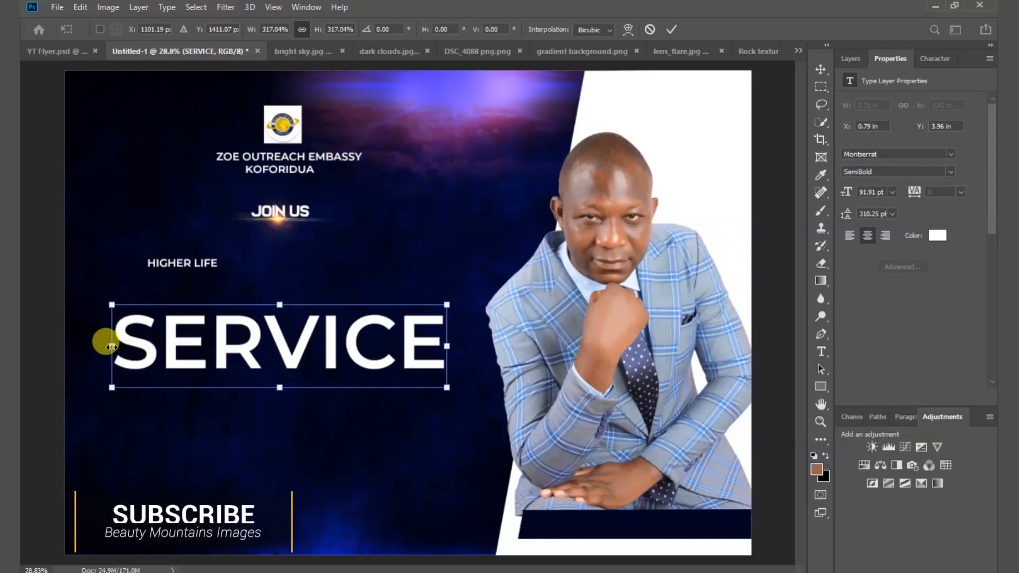
left_click(672, 31)
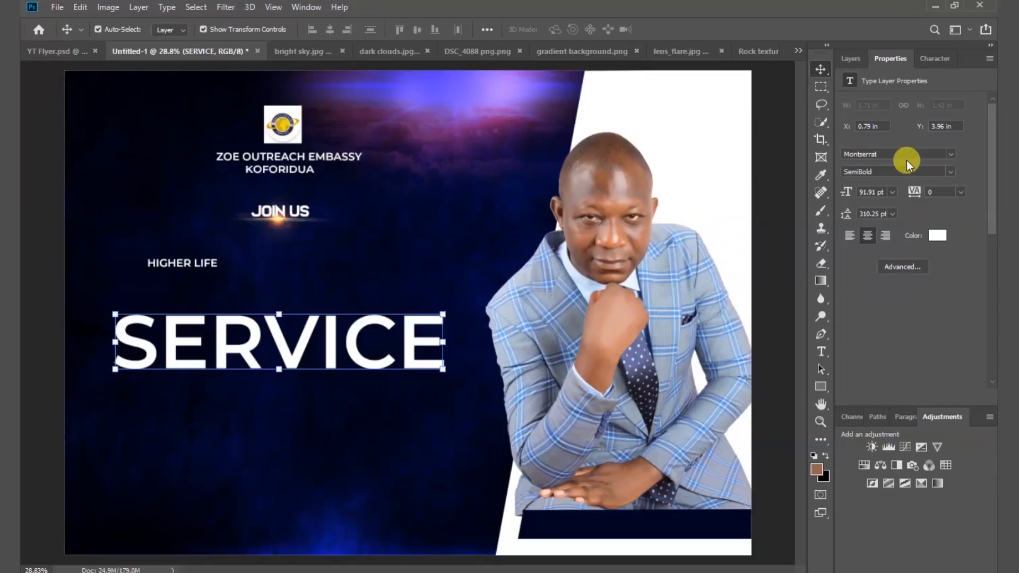
Switch SERVICE to Montserrat ExtraBold Italic and scale it up slightly.
left_click(951, 171)
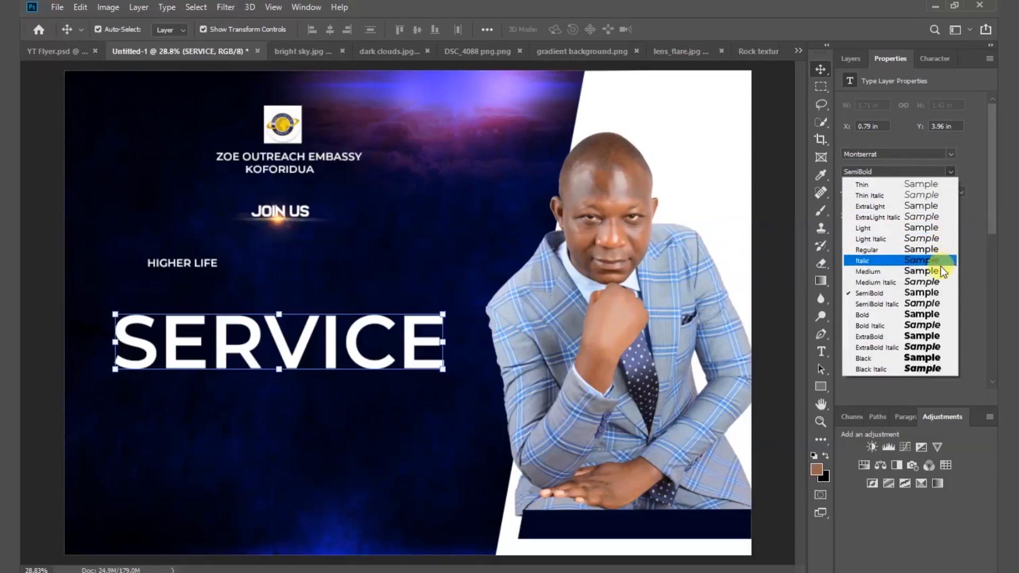
left_click(922, 348)
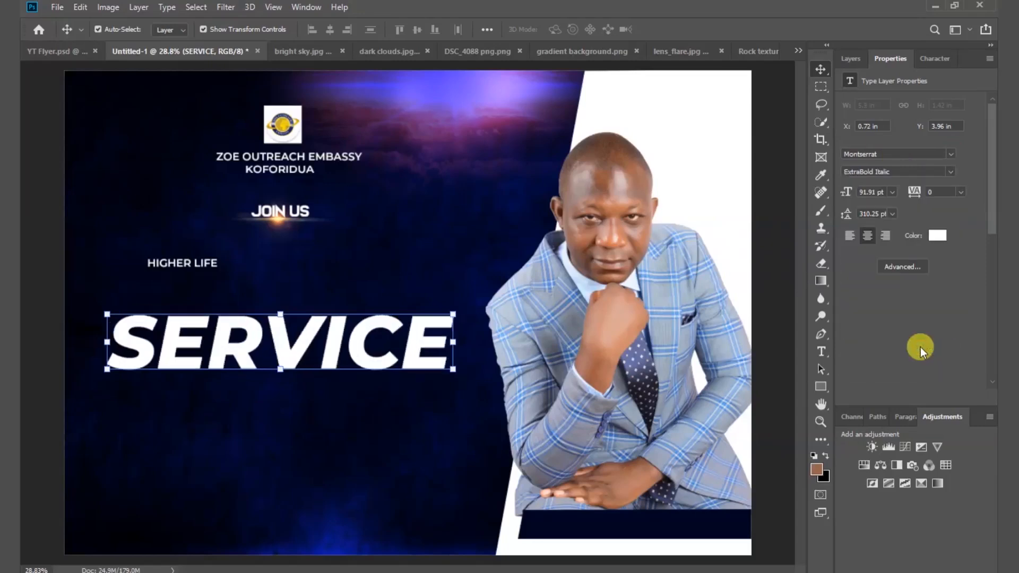
left_click_drag(366, 359, 362, 357)
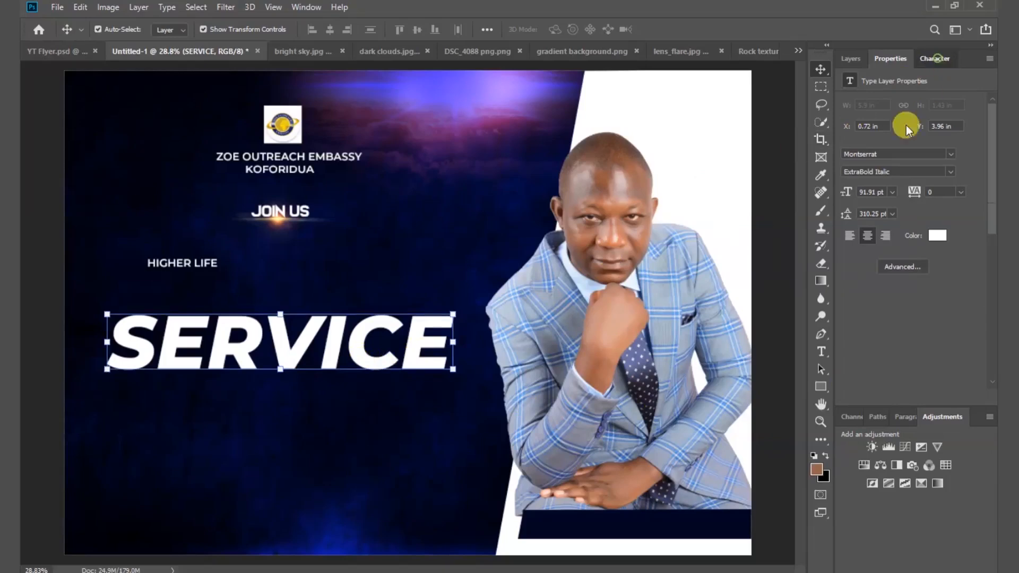
left_click(936, 58)
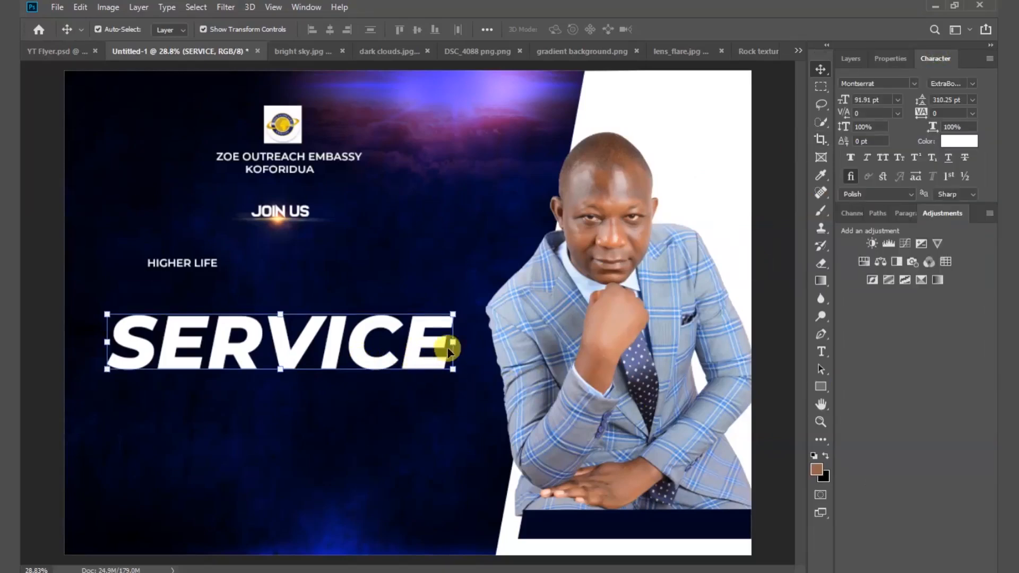
left_click_drag(450, 346, 461, 345)
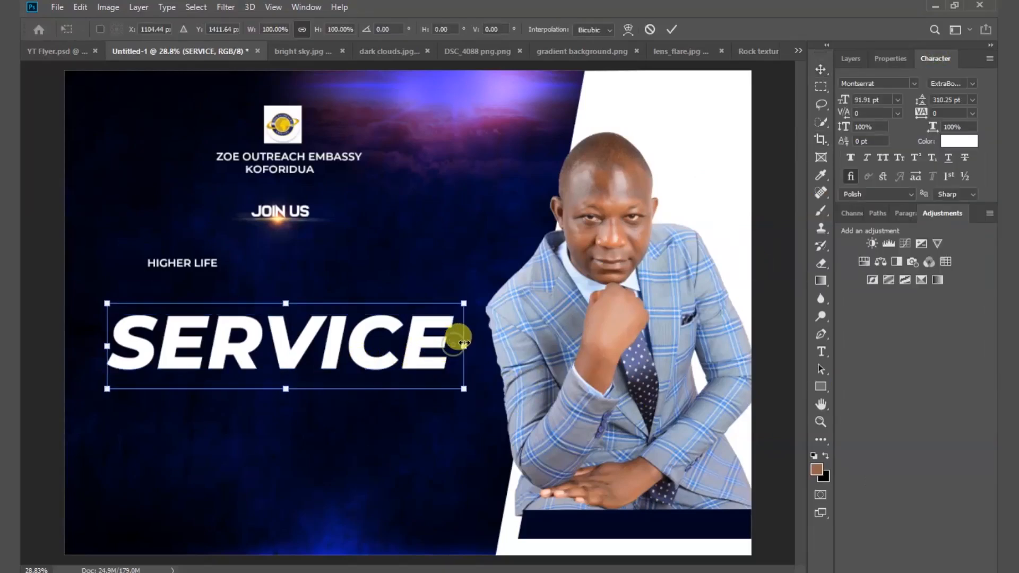
left_click(675, 29)
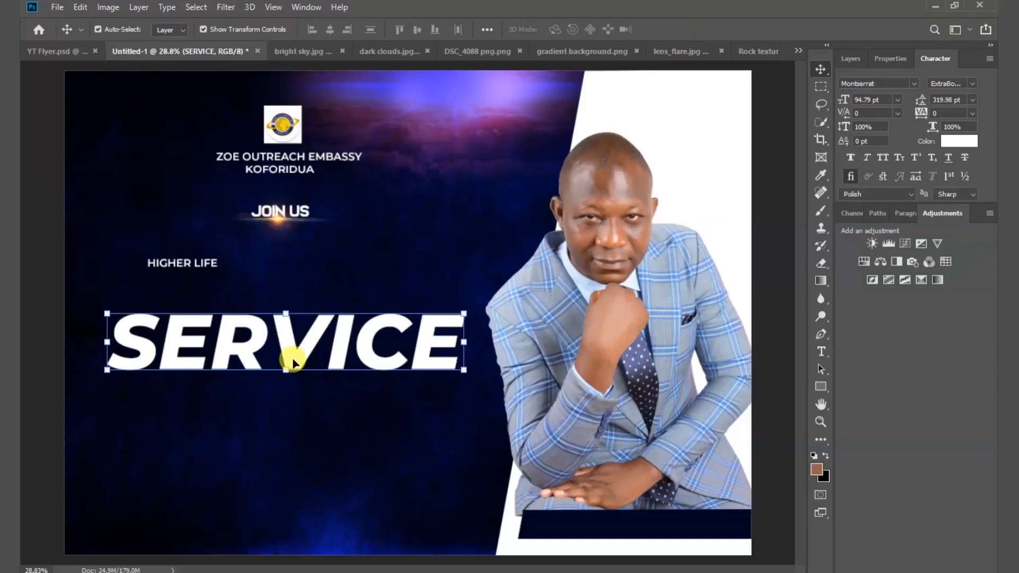
Stretch SERVICE about 112.57% taller to 106.7 pt and shift it slightly left.
left_click(286, 370)
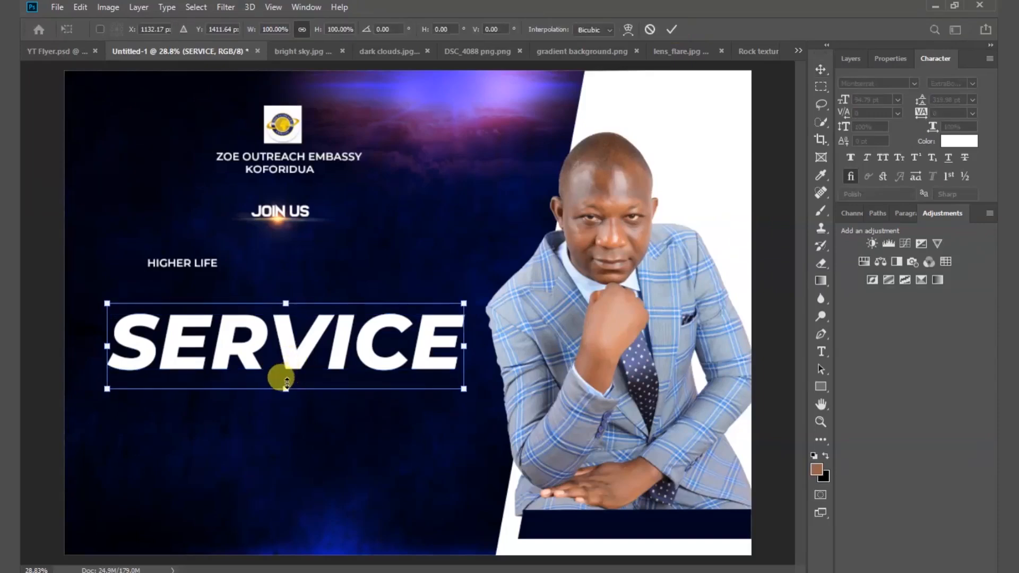
left_click_drag(287, 382, 287, 401)
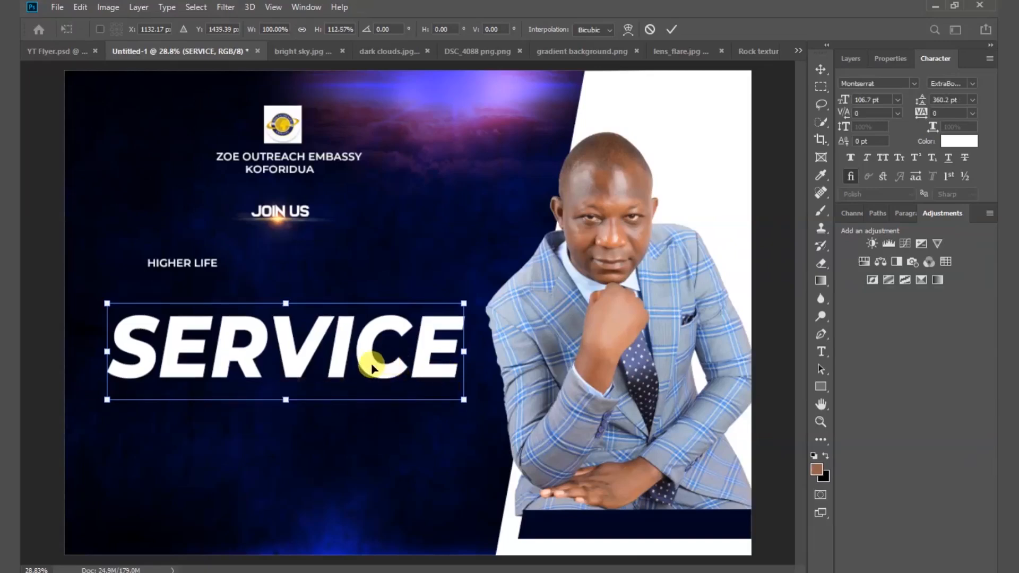
left_click_drag(370, 366, 366, 367)
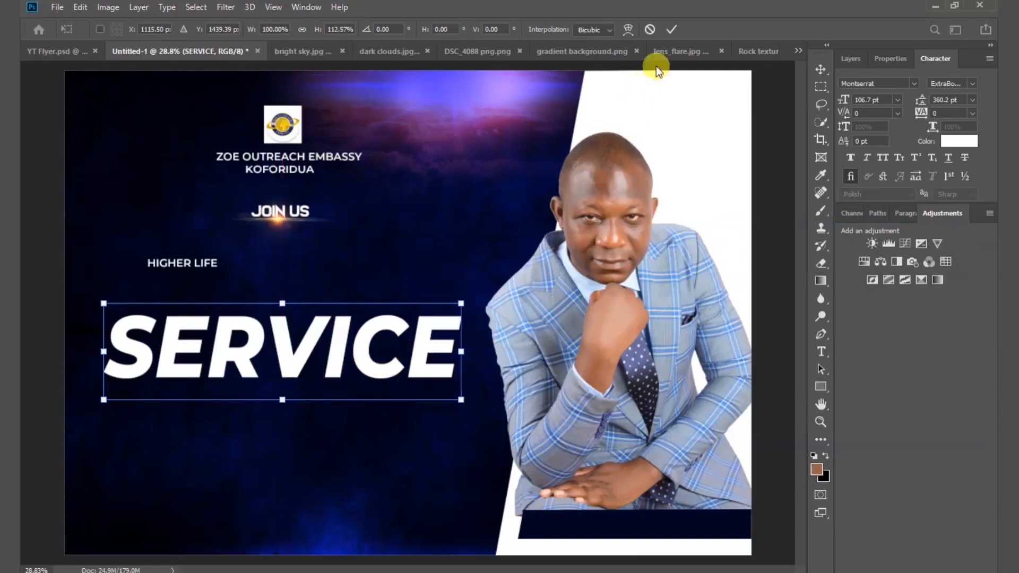
left_click(677, 24)
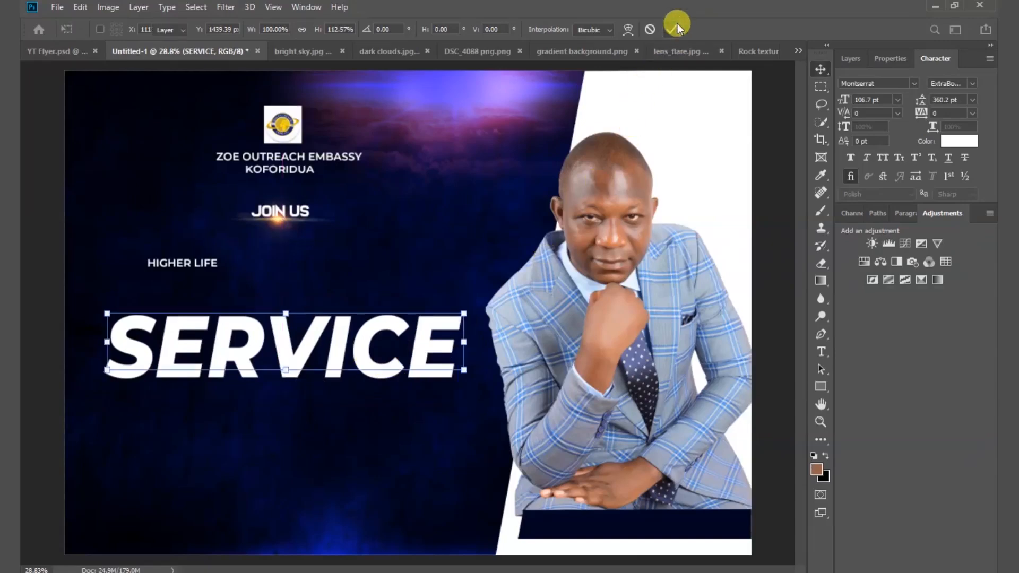
left_click(852, 59)
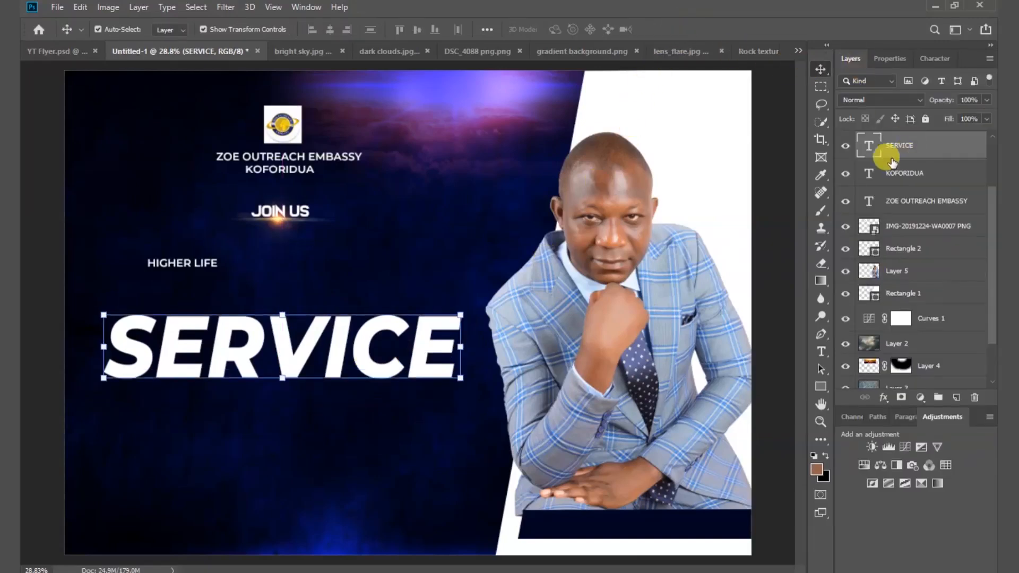
Open the Blending Options for SERVICE and enable Gradient Overlay.
right_click(945, 152)
left_click(825, 8)
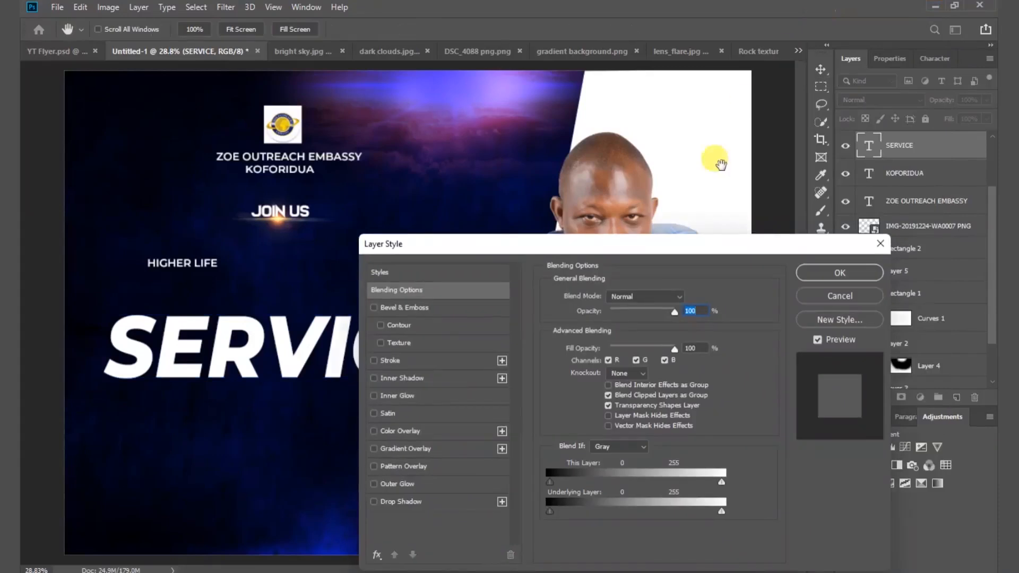
left_click_drag(676, 239, 791, 109)
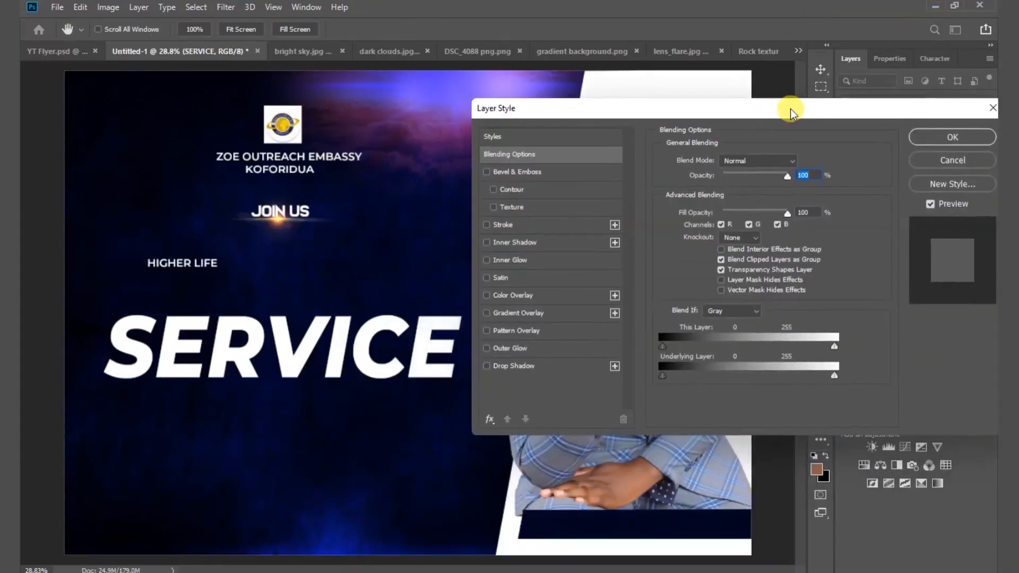
left_click(508, 315)
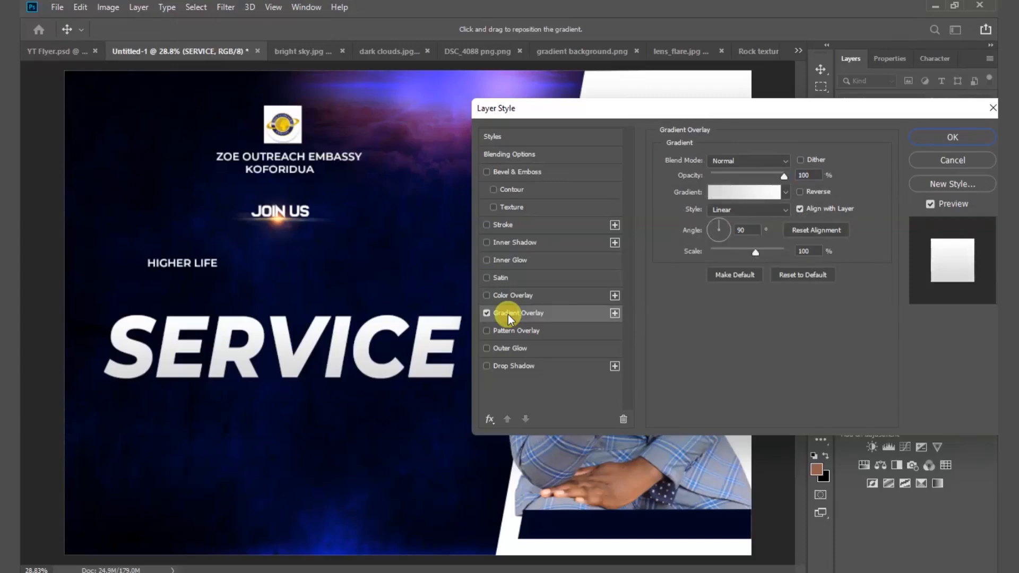
Make the gradient run horizontally from orange ff7800 on the left to white.
left_click(748, 193)
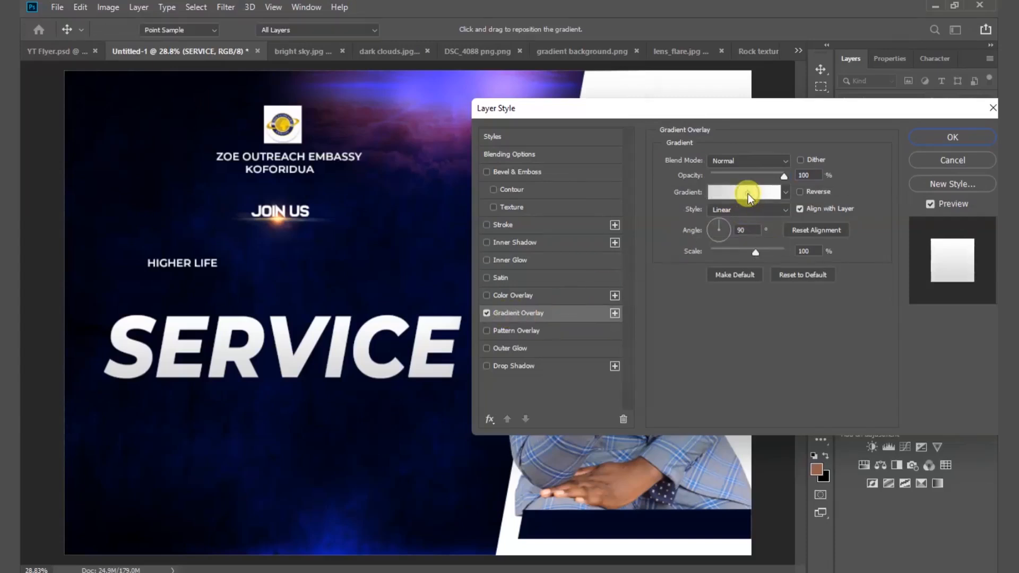
left_click_drag(518, 62, 696, 70)
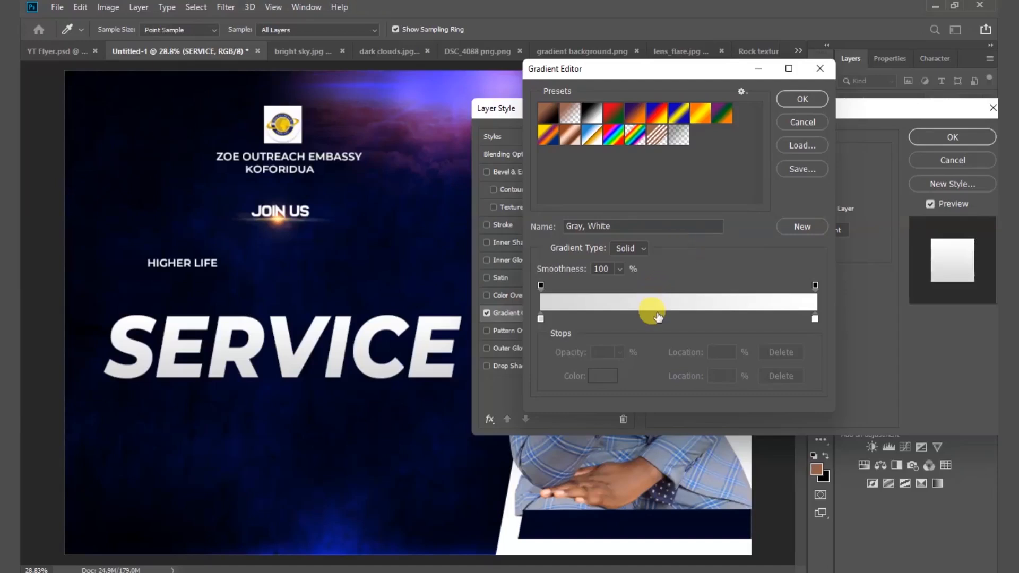
left_click(541, 320)
double_click(541, 319)
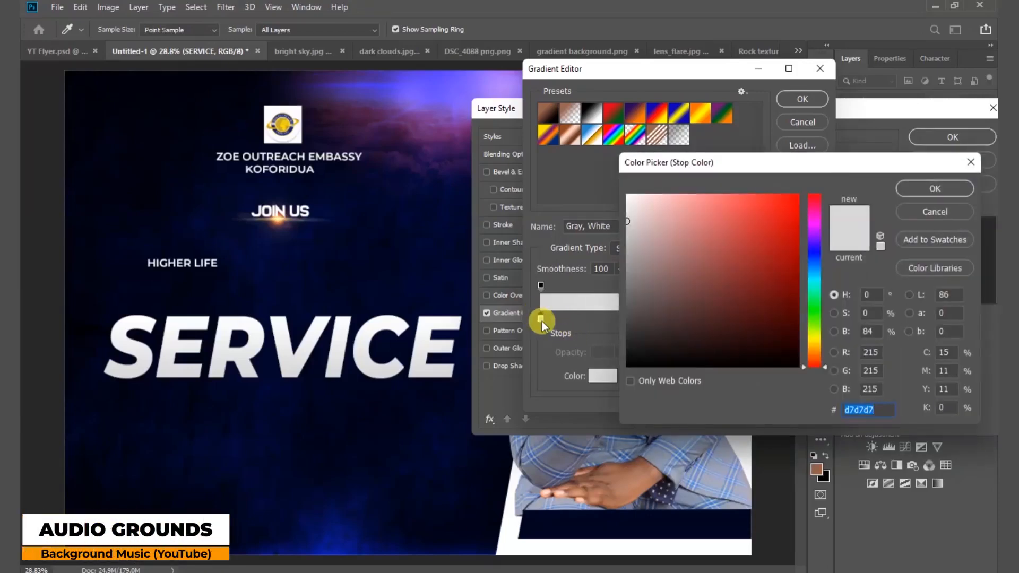
left_click(813, 350)
left_click_drag(780, 221, 816, 181)
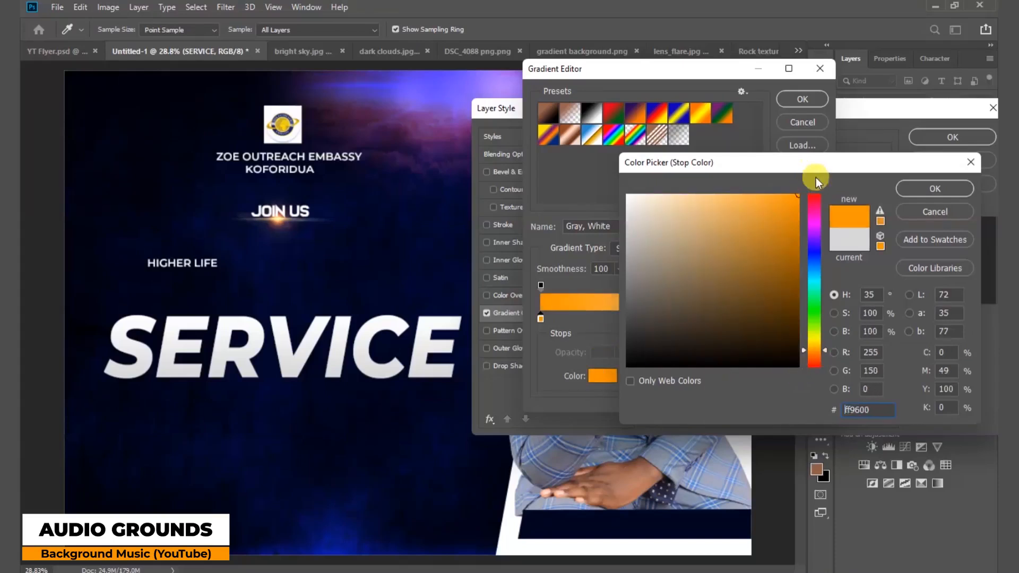
left_click(814, 354)
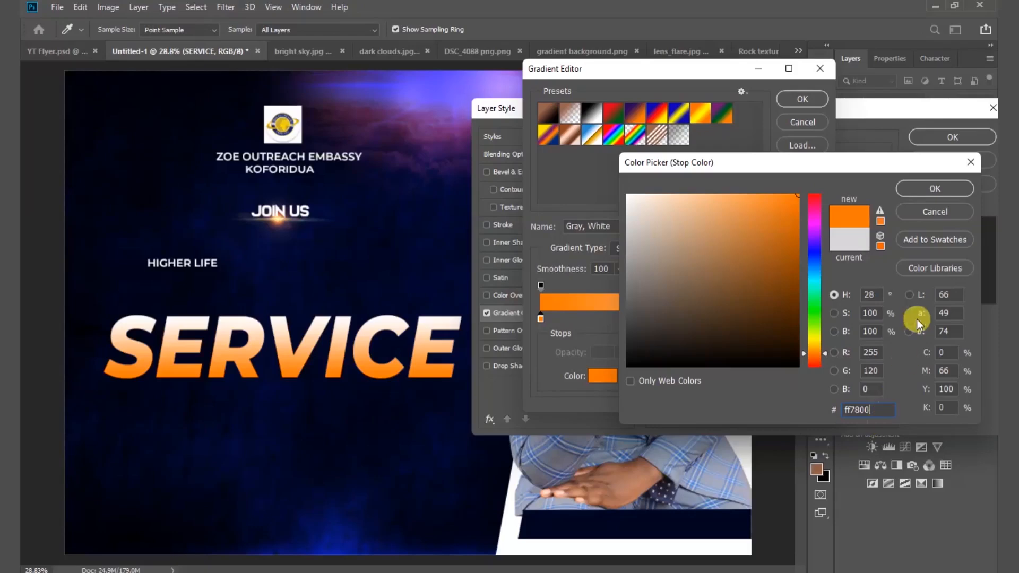
left_click(937, 192)
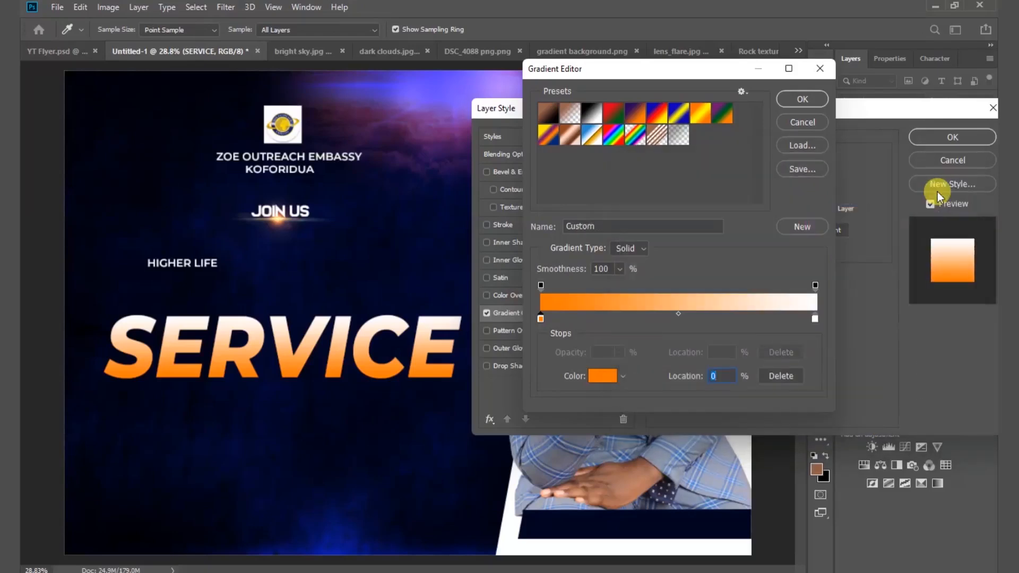
left_click(802, 99)
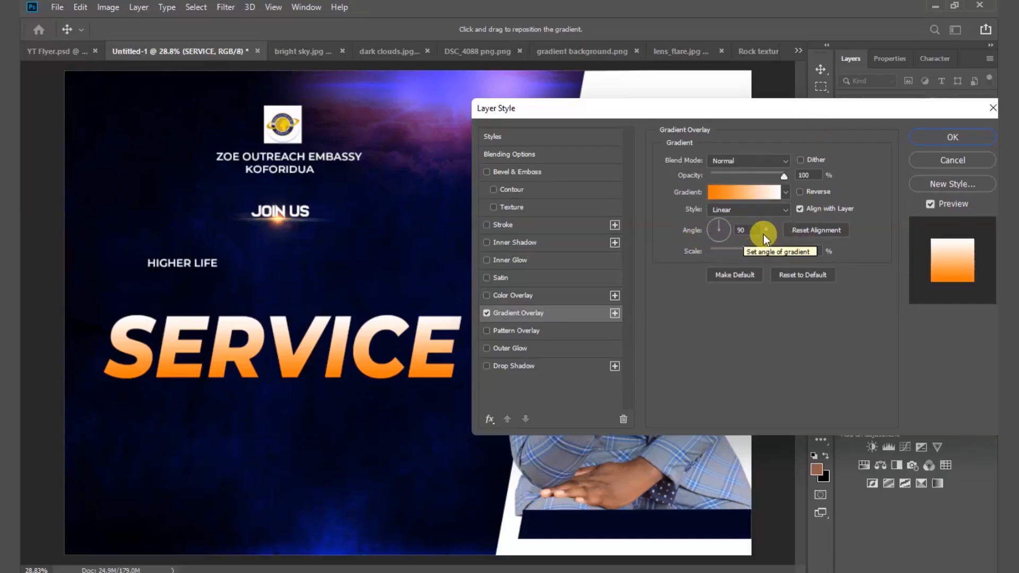
mouse_move(729, 228)
left_mouse_down()
mouse_move(721, 221)
mouse_move(732, 231)
left_mouse_up()
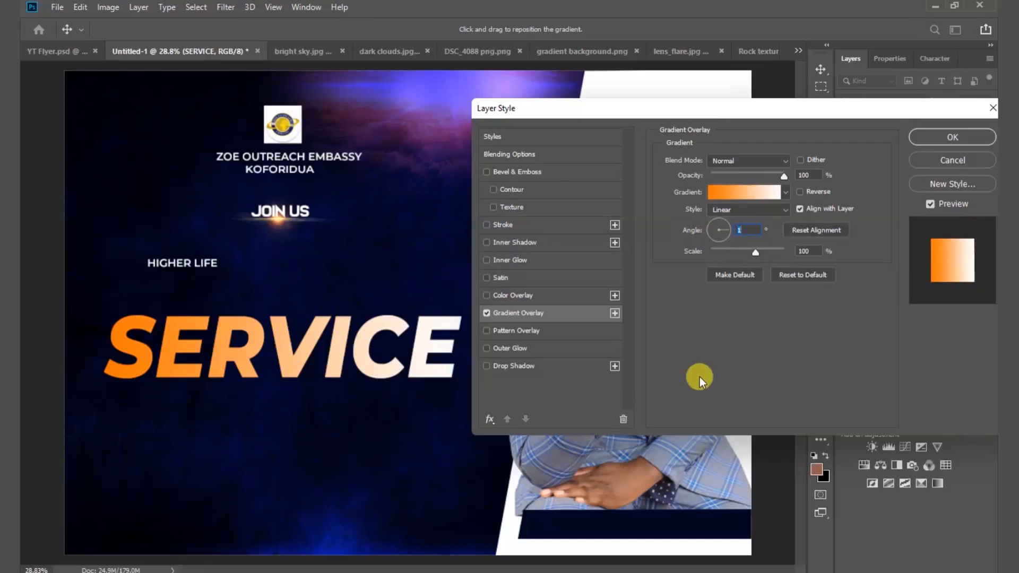
Change the gradient's white right-end stop to a yellow colour.
left_click(761, 193)
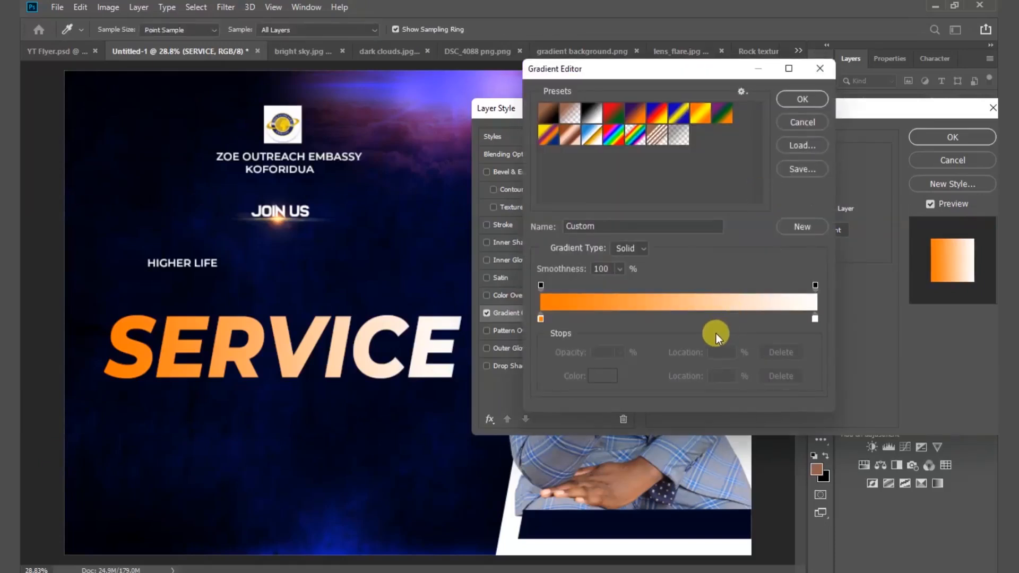
double_click(814, 320)
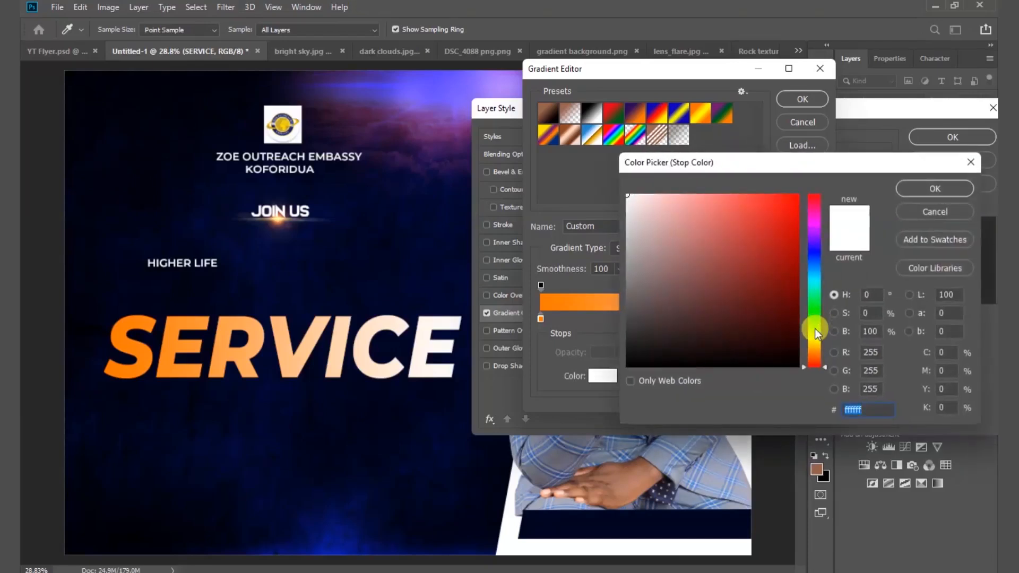
left_click_drag(786, 230, 801, 164)
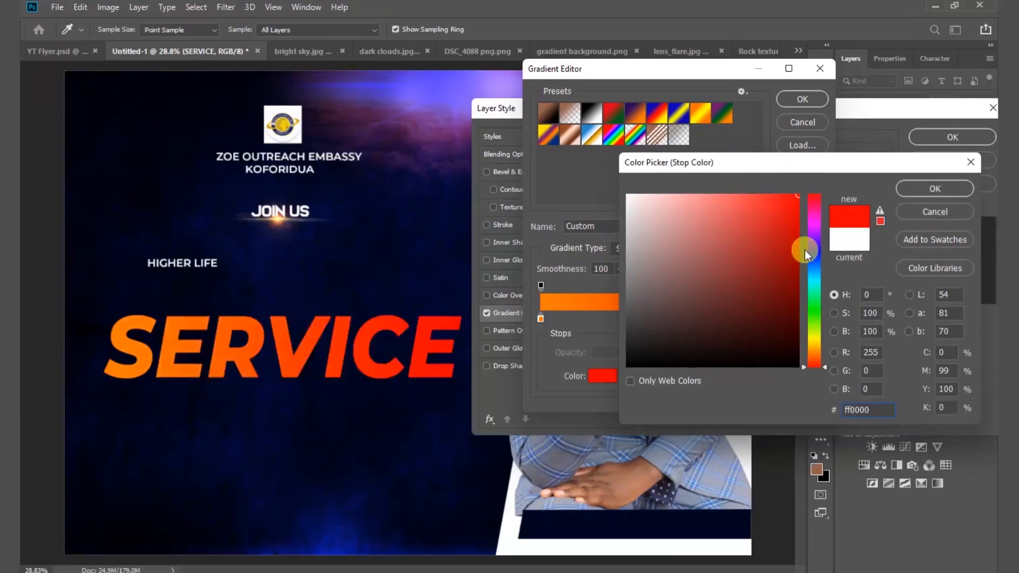
left_click(813, 346)
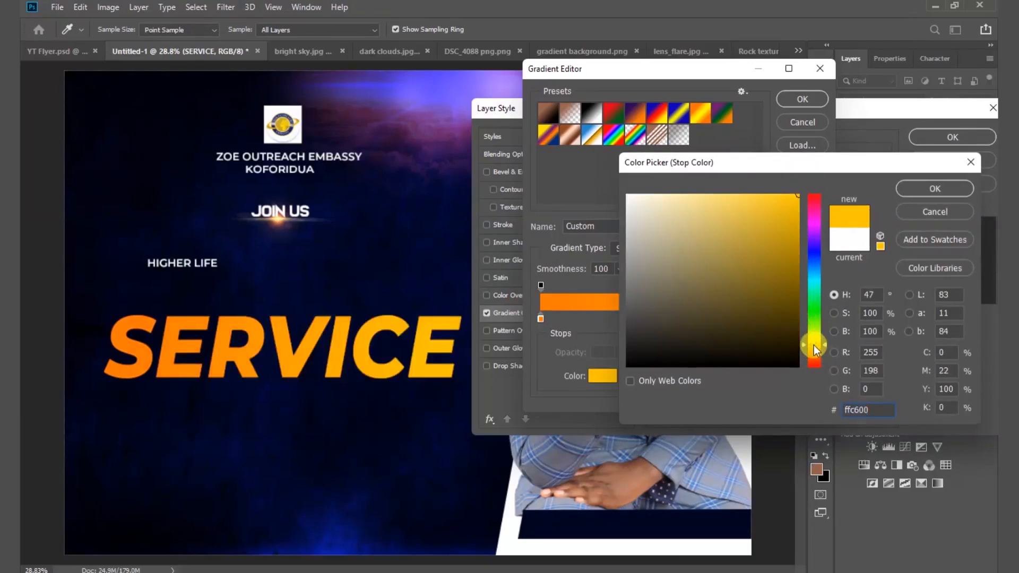
left_click(922, 192)
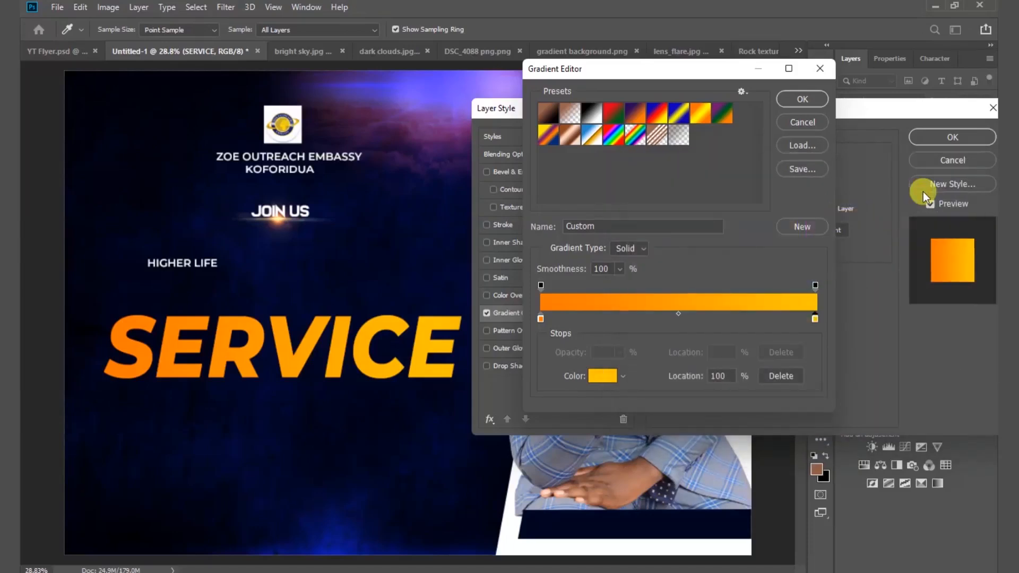
Set the gradient's left stop to the exact orange ff6600.
double_click(540, 319)
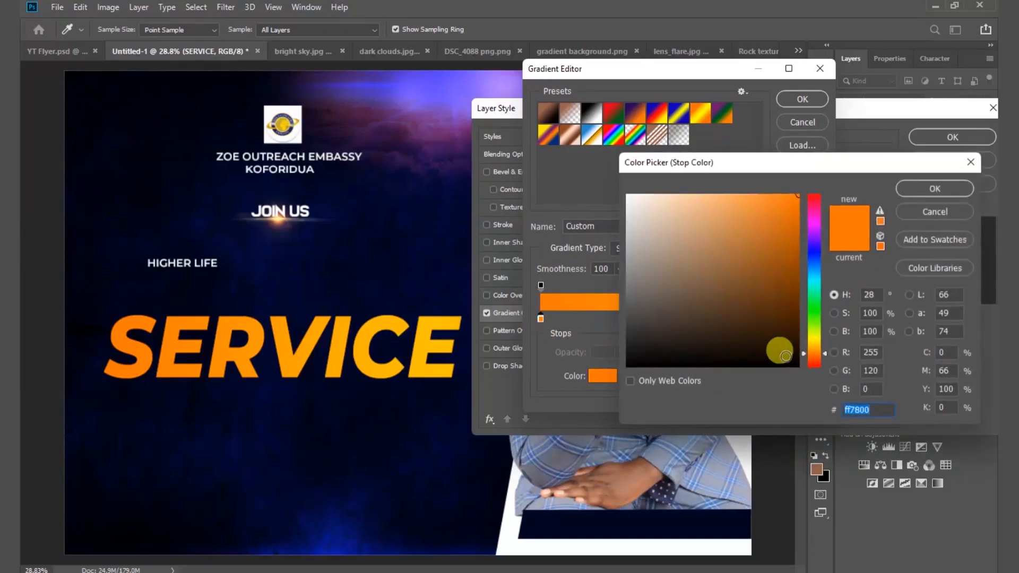
left_click(815, 353)
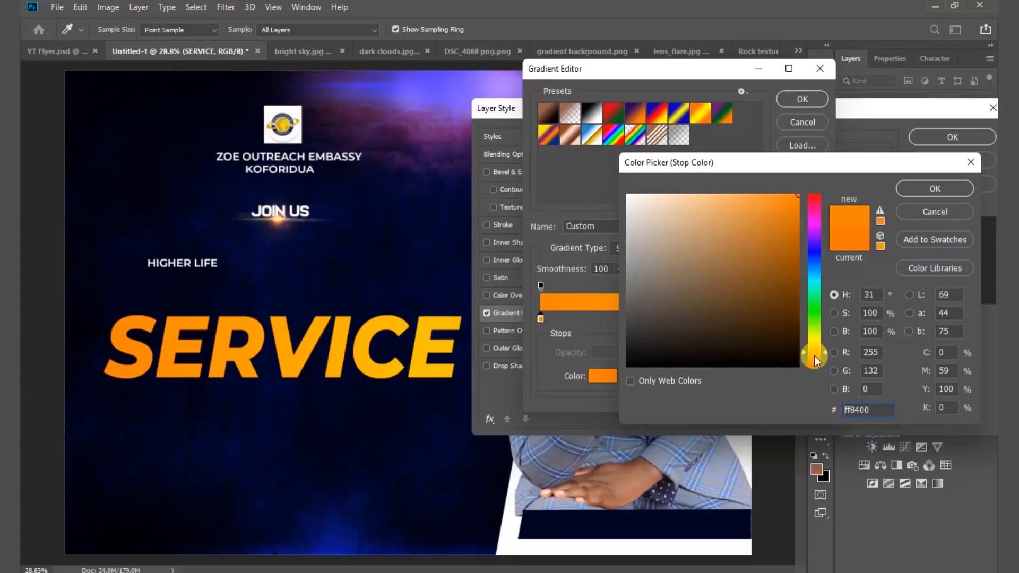
left_click(817, 359)
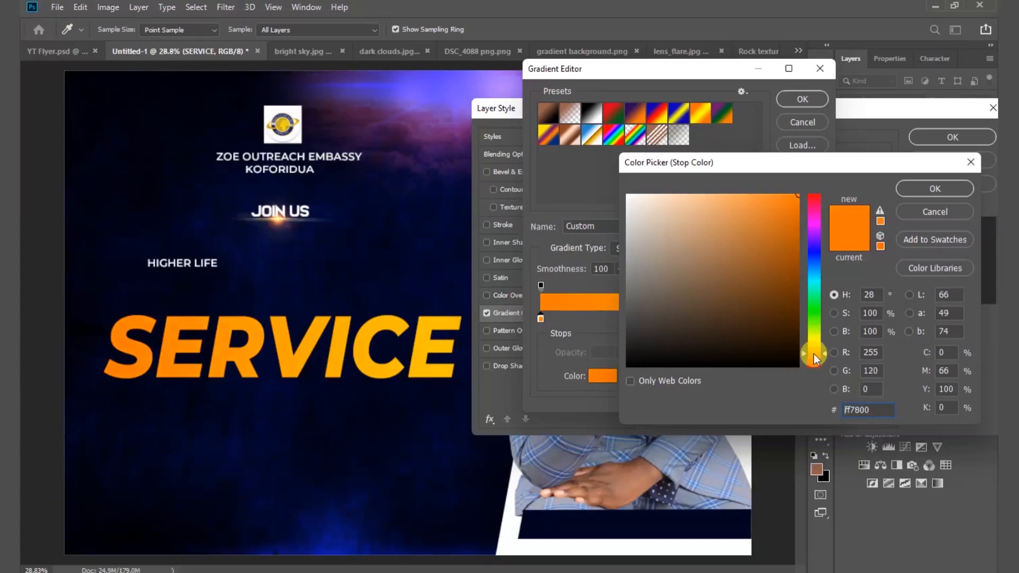
left_click(817, 361)
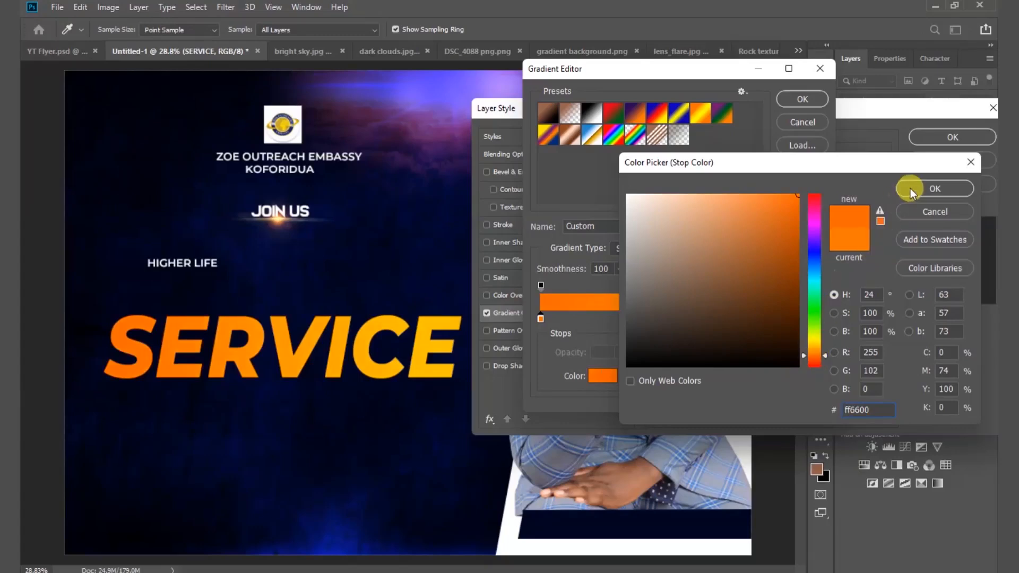
left_click(877, 405)
left_click(926, 190)
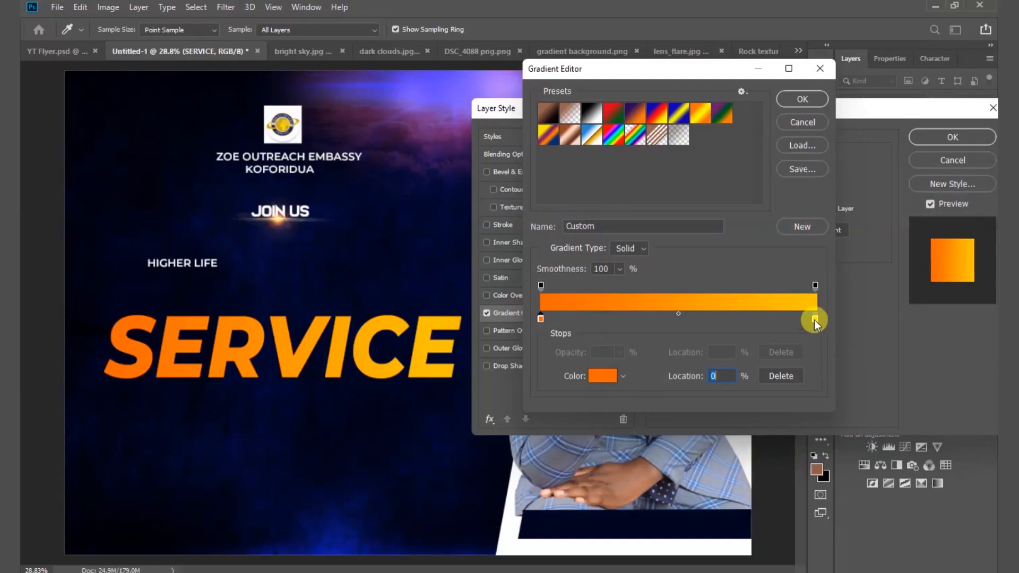
Set the right stop to yellow ffc600 and apply the gradient overlay.
double_click(815, 320)
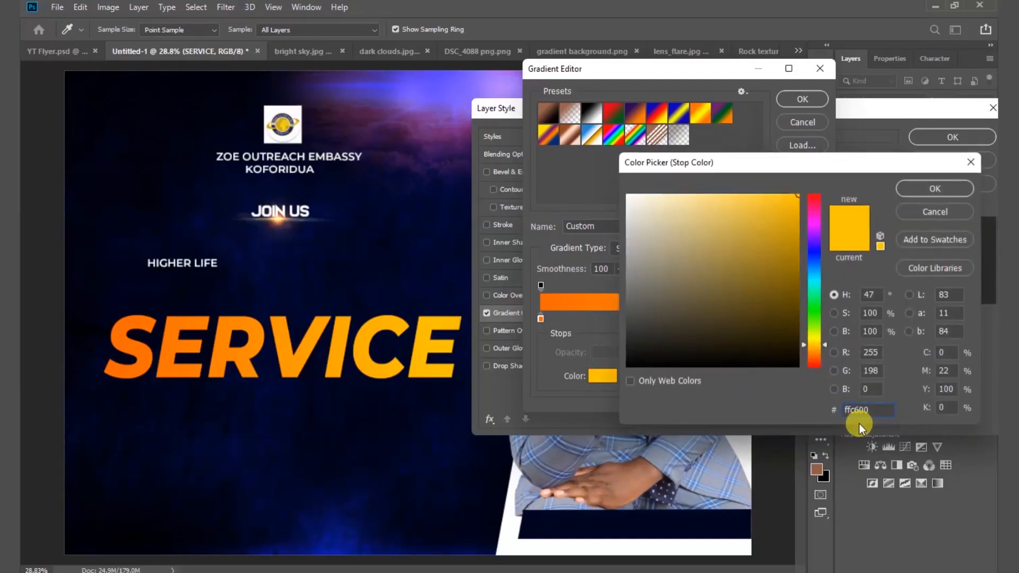
left_click(936, 190)
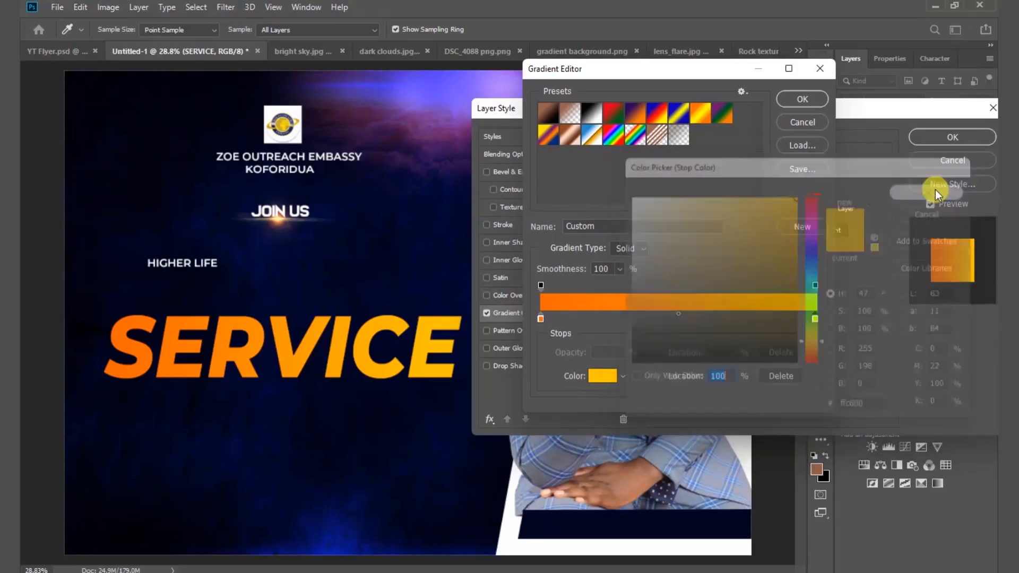
left_click(803, 100)
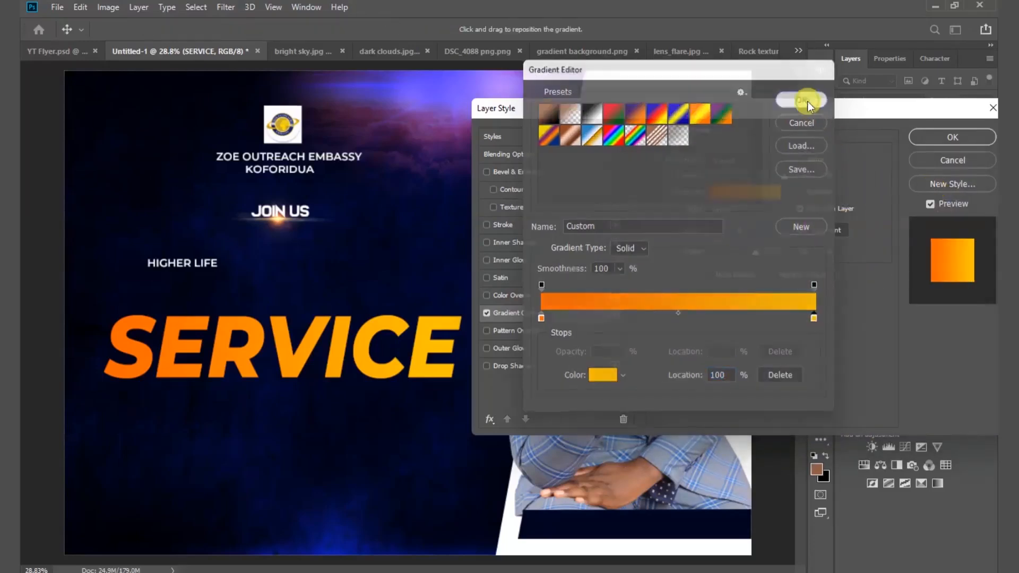
left_click(948, 139)
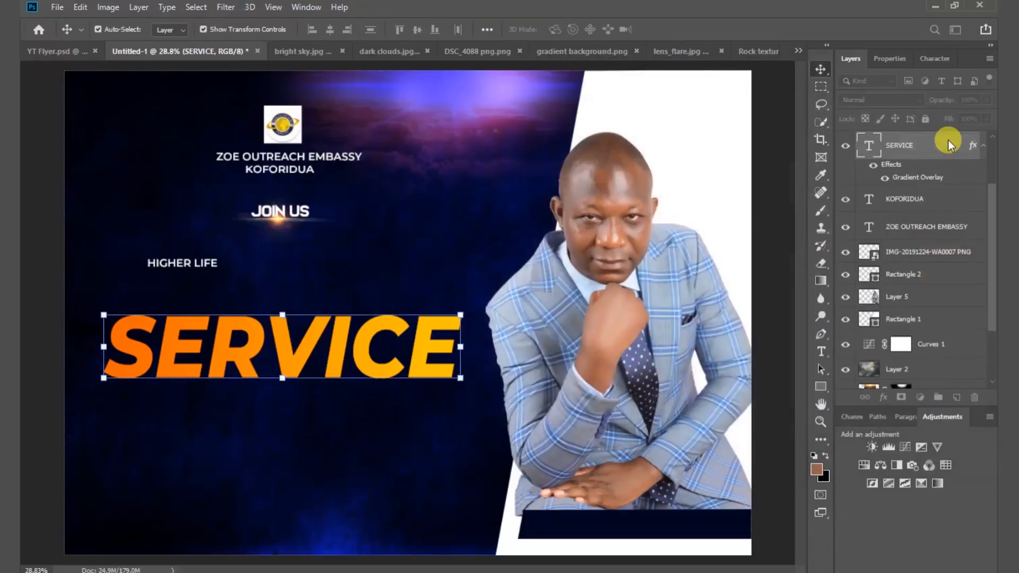
Move HIGHER LIFE just above SERVICE and enlarge it to match SERVICE's width.
left_click(446, 246)
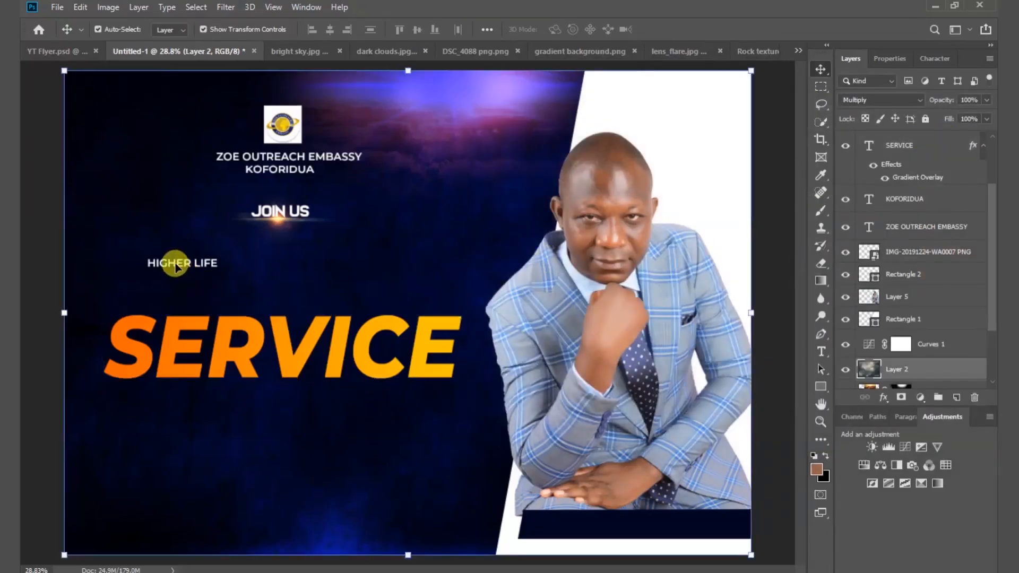
left_click_drag(176, 267, 448, 257)
left_click_drag(126, 286, 121, 287)
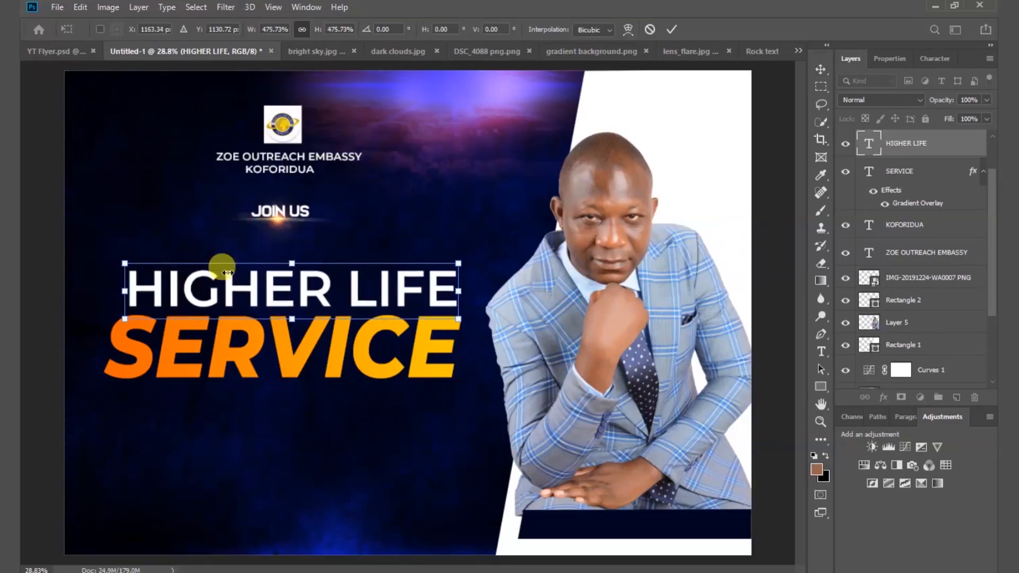
left_click(671, 31)
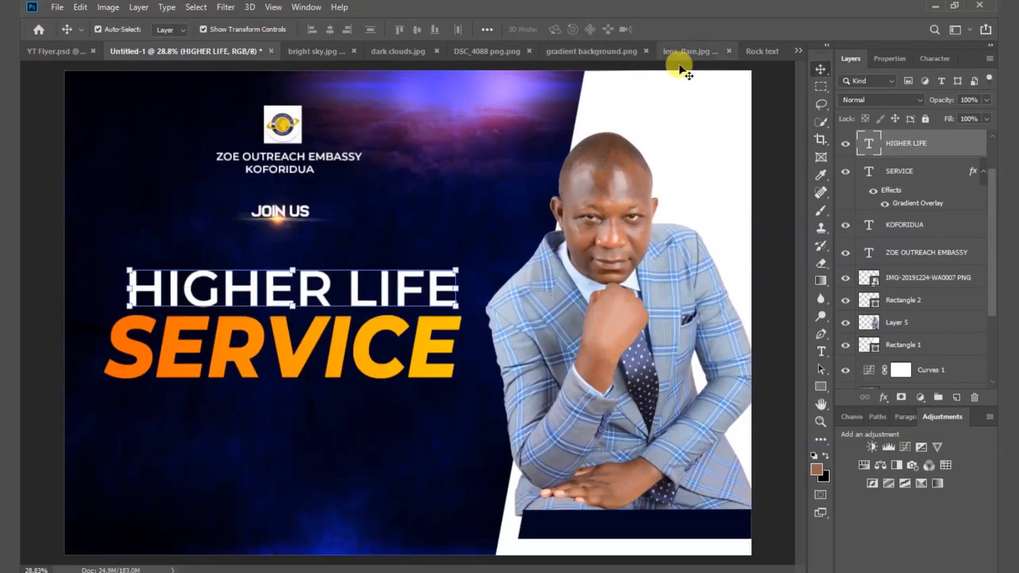
Set HIGHER LIFE in Montserrat ExtraBold Italic and nudge it into alignment above SERVICE.
left_click(884, 59)
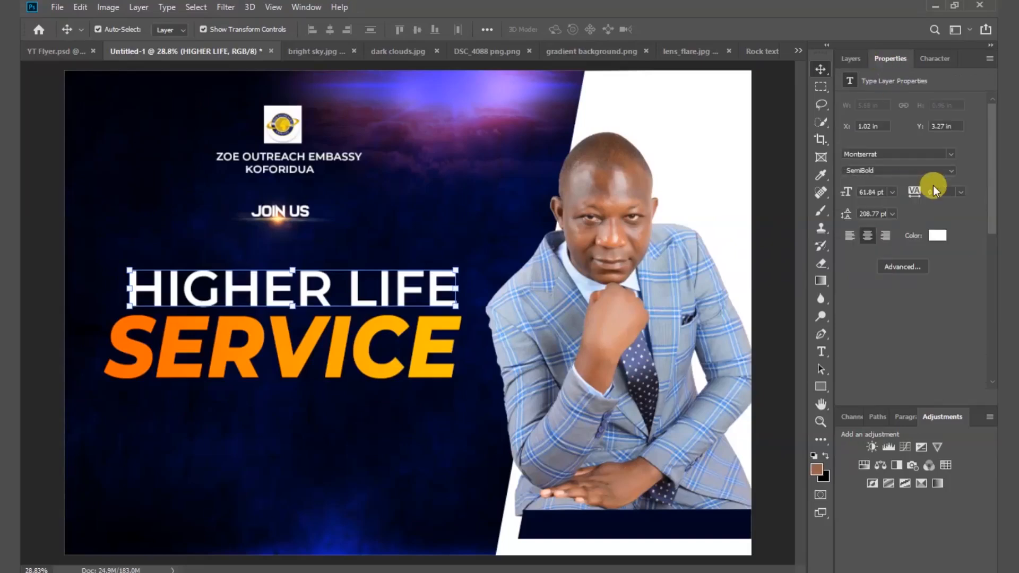
left_click(946, 171)
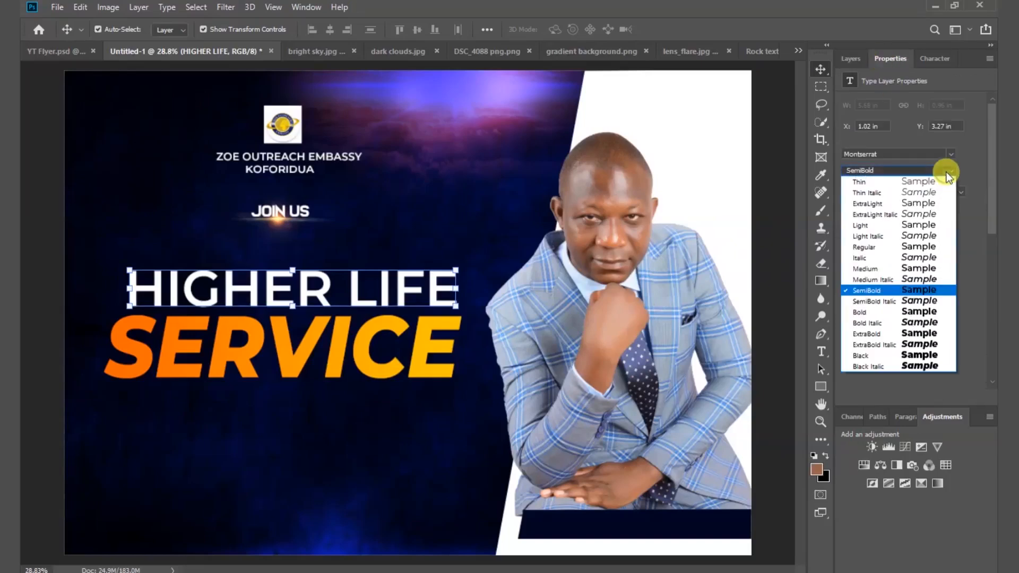
left_click(924, 346)
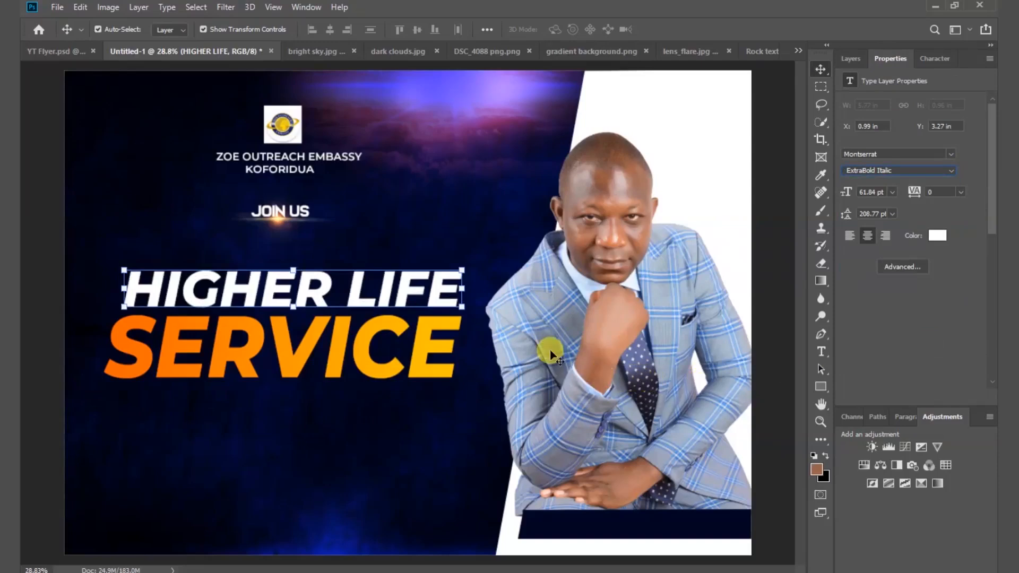
left_click_drag(411, 290, 409, 292)
left_click(420, 363)
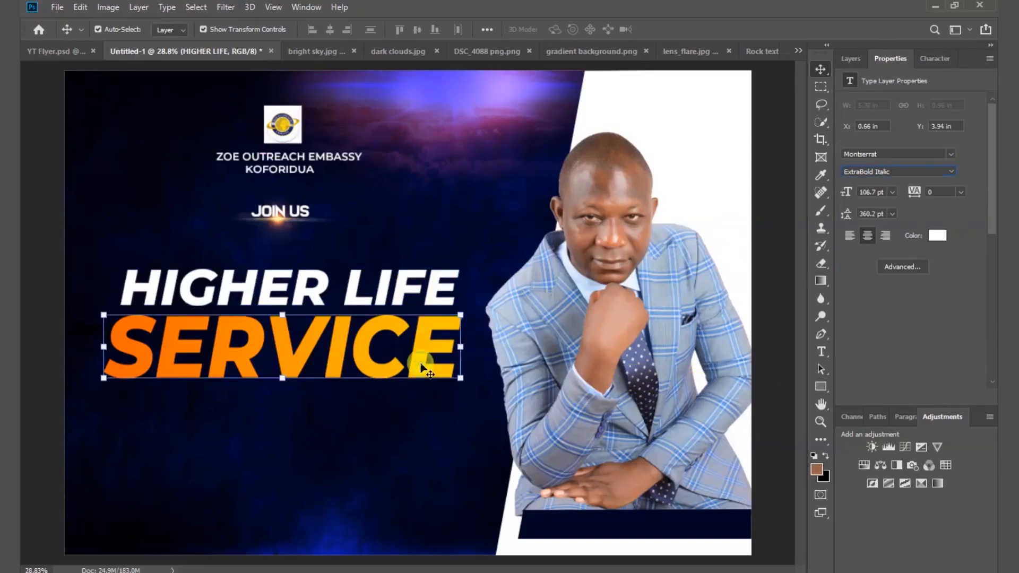
left_click(854, 58)
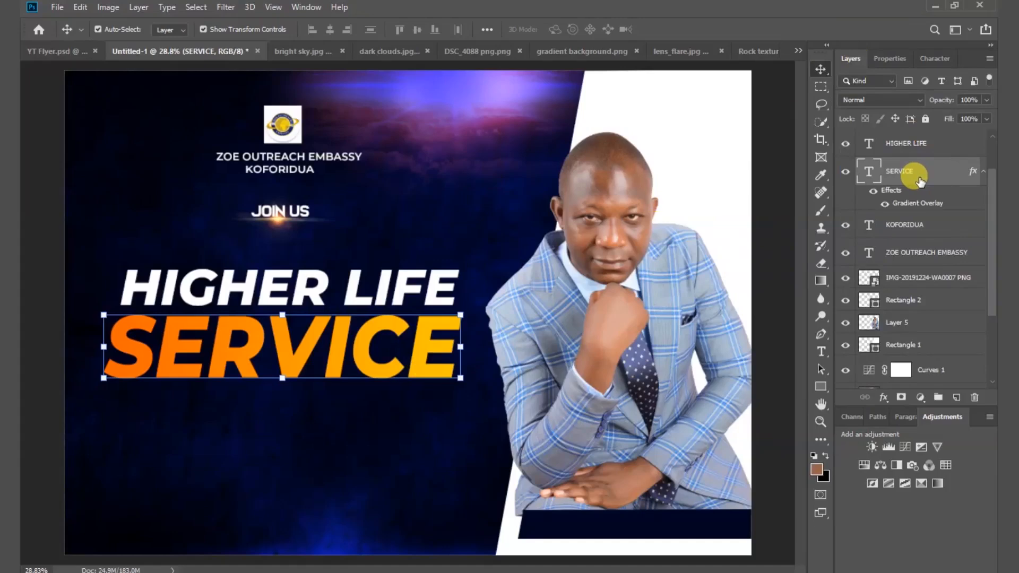
Enable a Multiply drop shadow on SERVICE (23% opacity, 90°, 3 px distance, 27 px size).
right_click(935, 180)
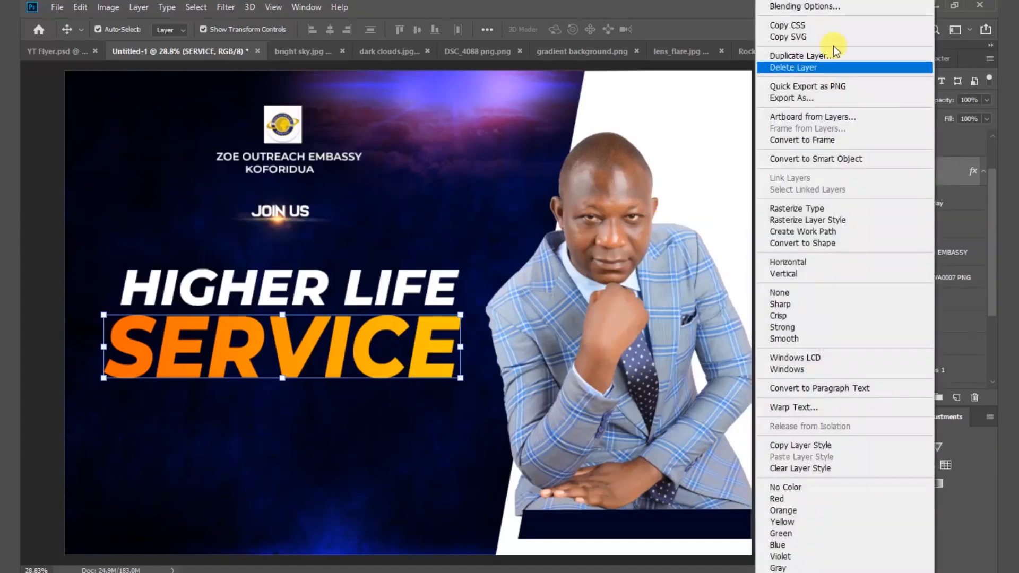
left_click(823, 7)
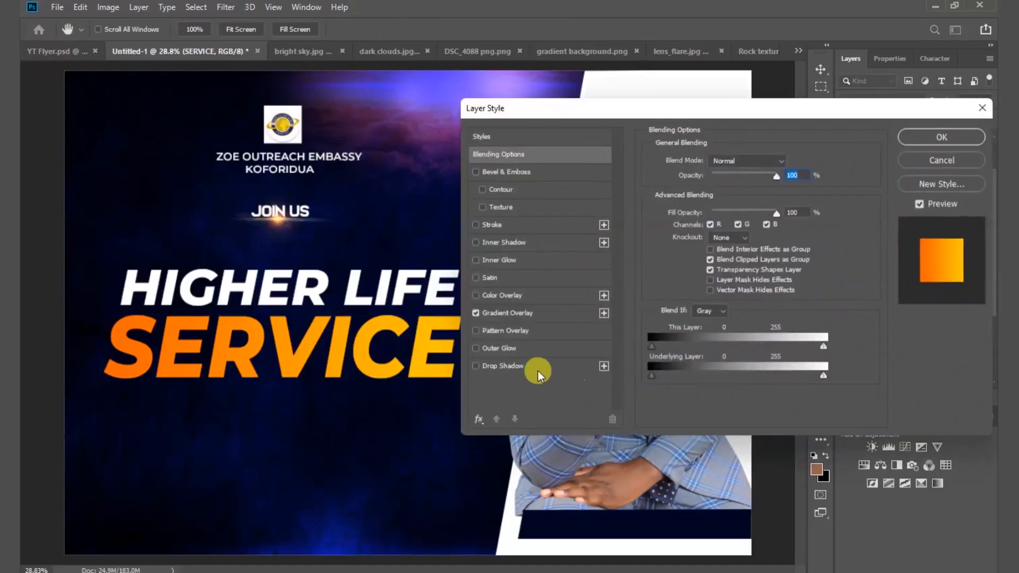
left_click(483, 365)
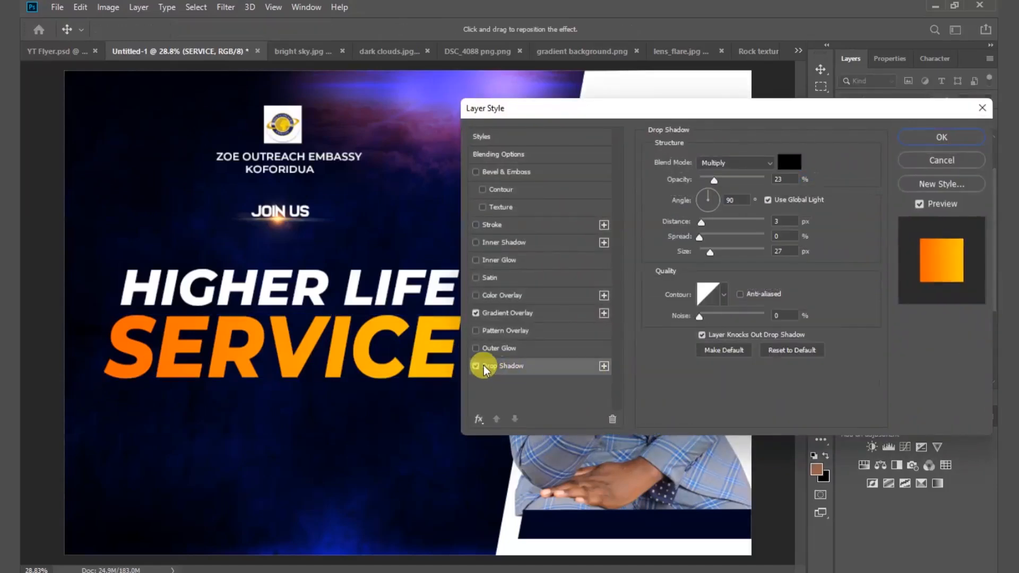
left_click_drag(766, 114, 838, 104)
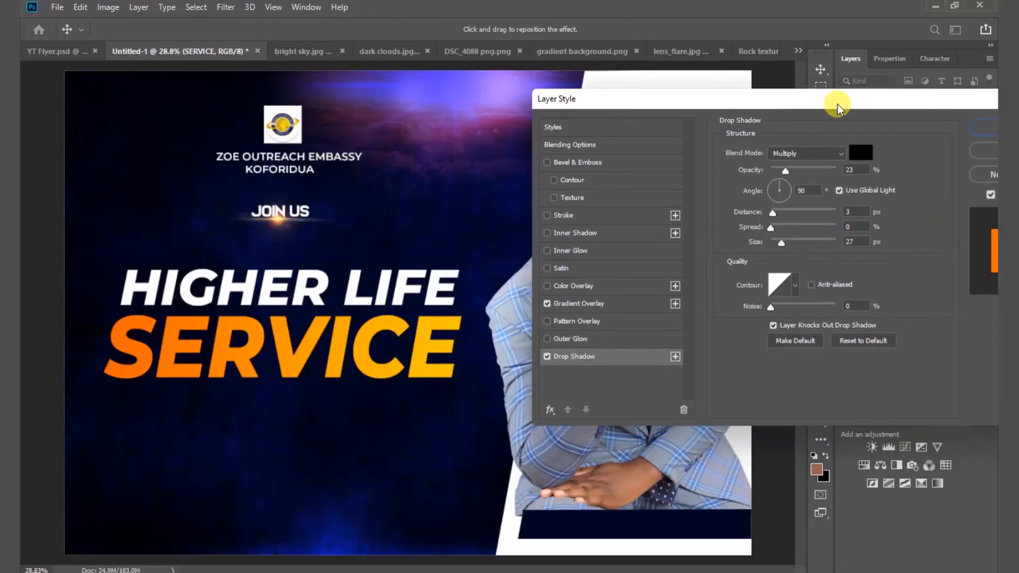
scroll(346, 266, "up", 1)
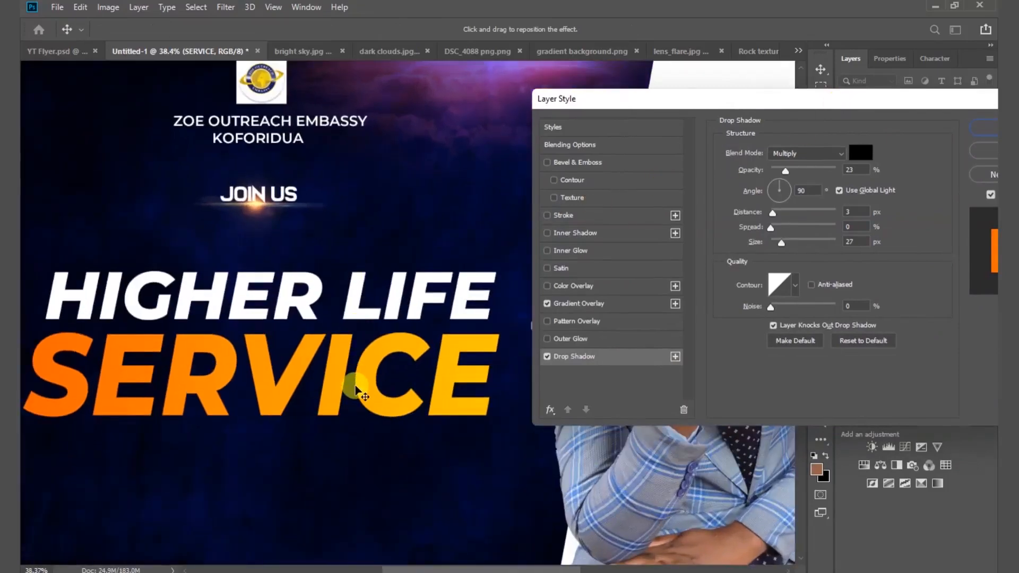
scroll(356, 390, "up", 2)
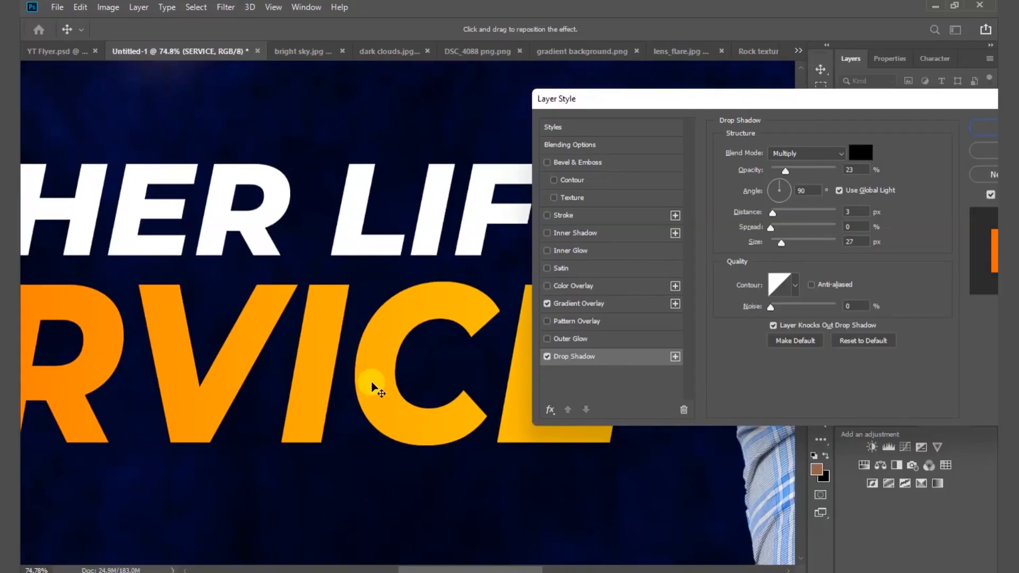
scroll(372, 393, "down", 1)
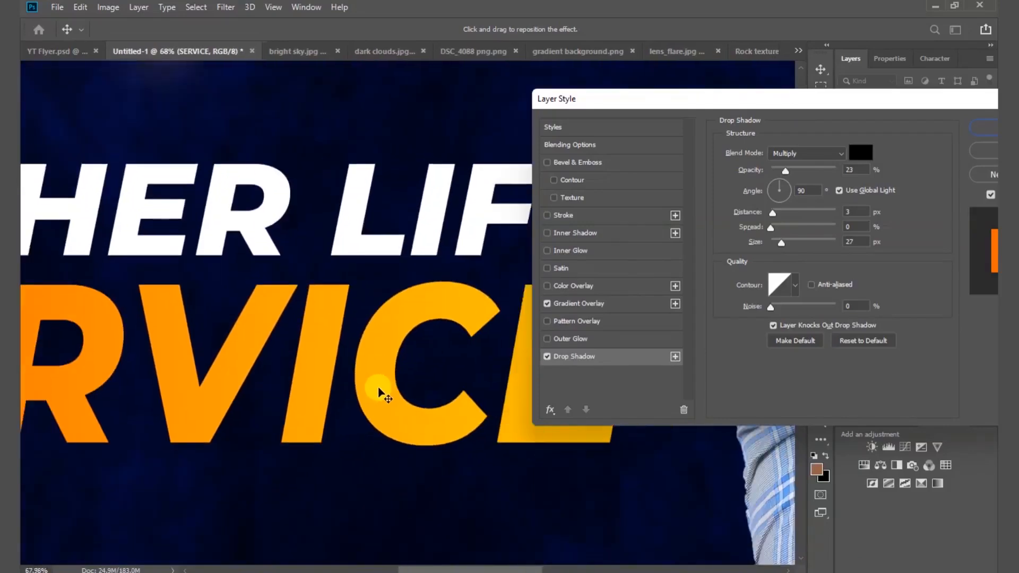
scroll(381, 393, "up", 3)
scroll(381, 394, "up", 1)
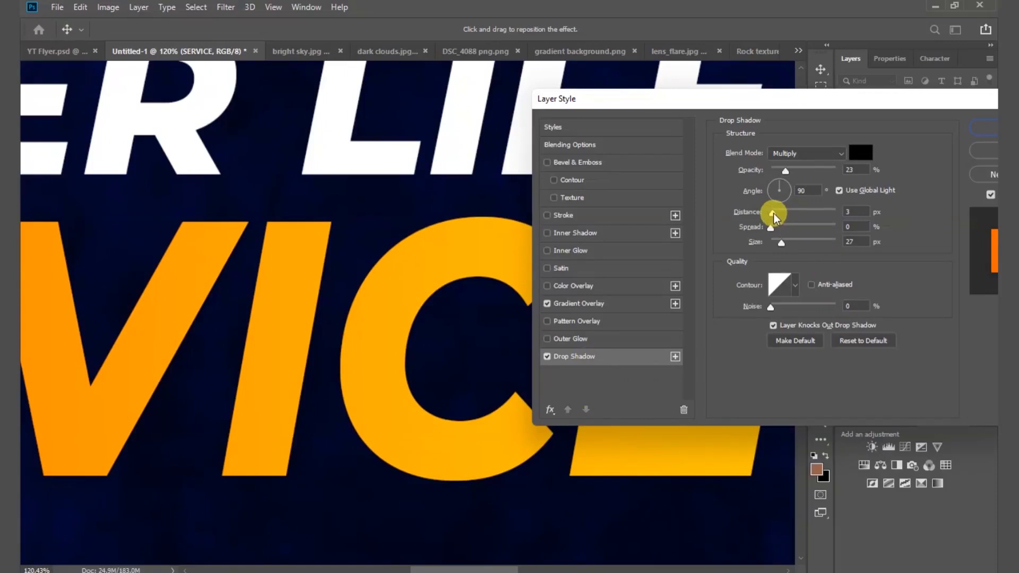
Adjust the SERVICE Drop Shadow to distance 32 px, spread 26%, size 0 px, opacity about 63%.
left_click_drag(774, 216, 783, 227)
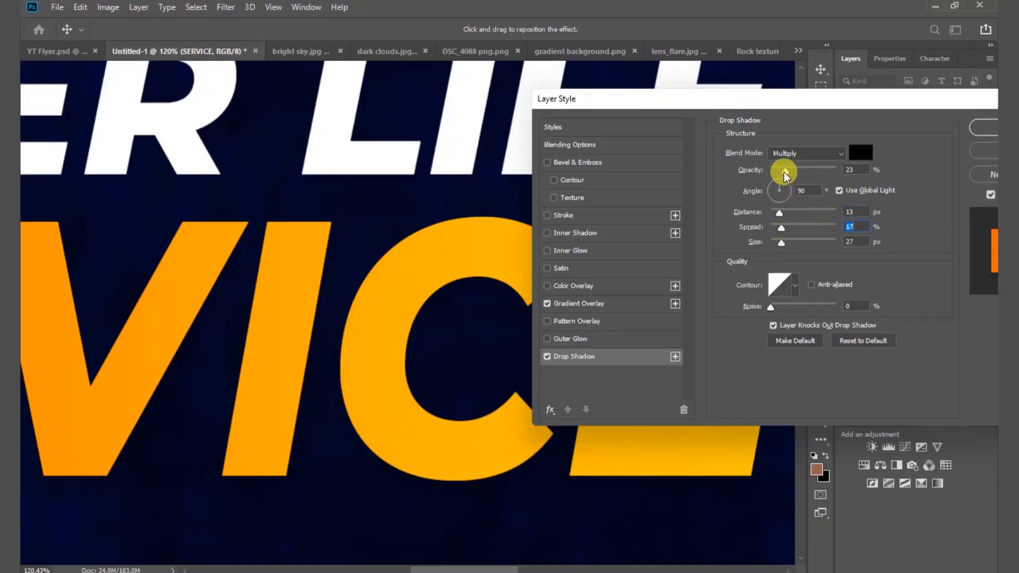
left_click_drag(784, 172, 794, 170)
mouse_move(779, 213)
left_mouse_down()
mouse_move(807, 205)
mouse_move(750, 224)
mouse_move(791, 211)
mouse_move(773, 215)
mouse_move(789, 211)
mouse_move(781, 242)
mouse_move(769, 247)
mouse_move(789, 227)
left_mouse_up()
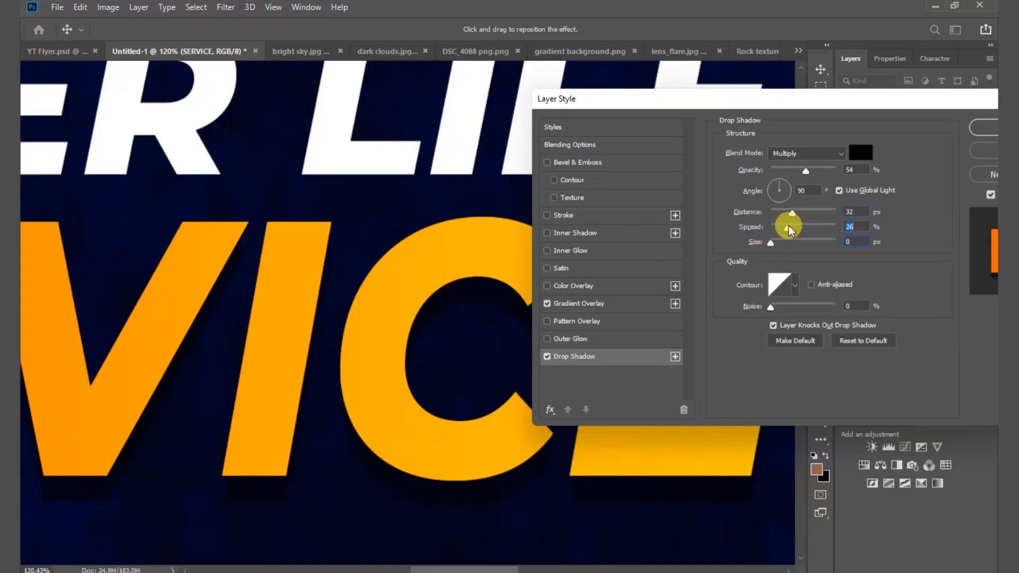
left_click(861, 227)
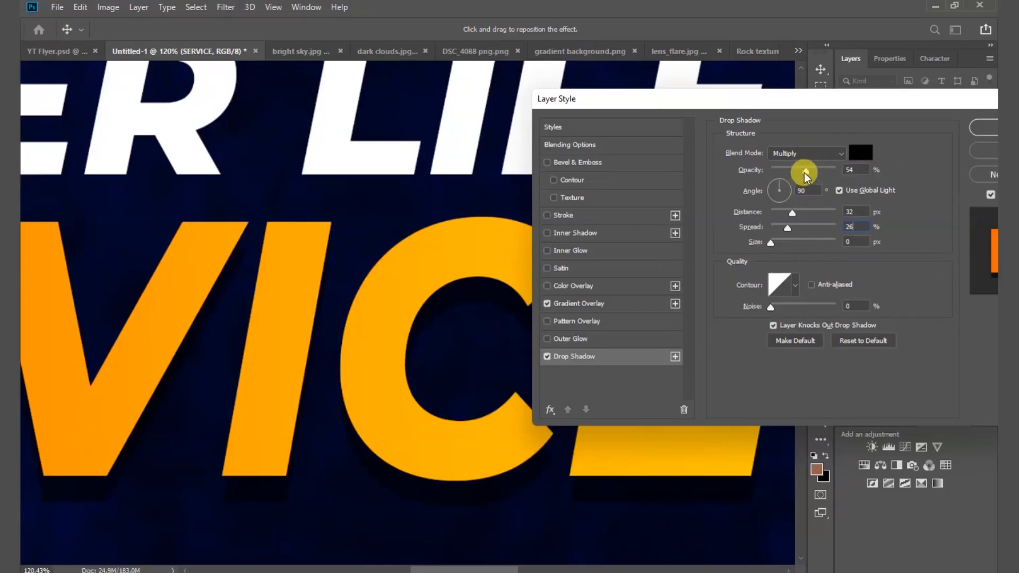
left_click_drag(804, 173, 803, 173)
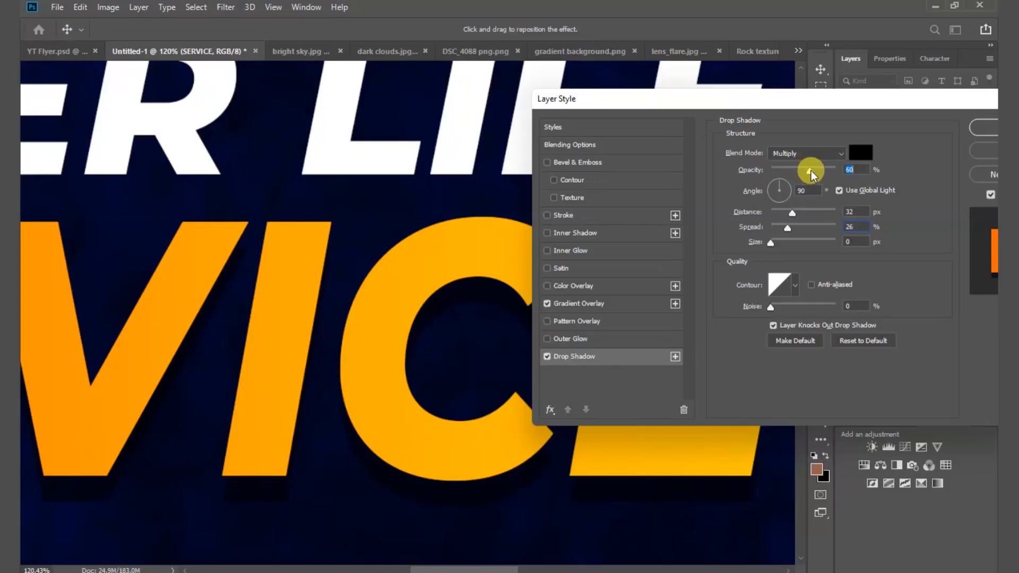
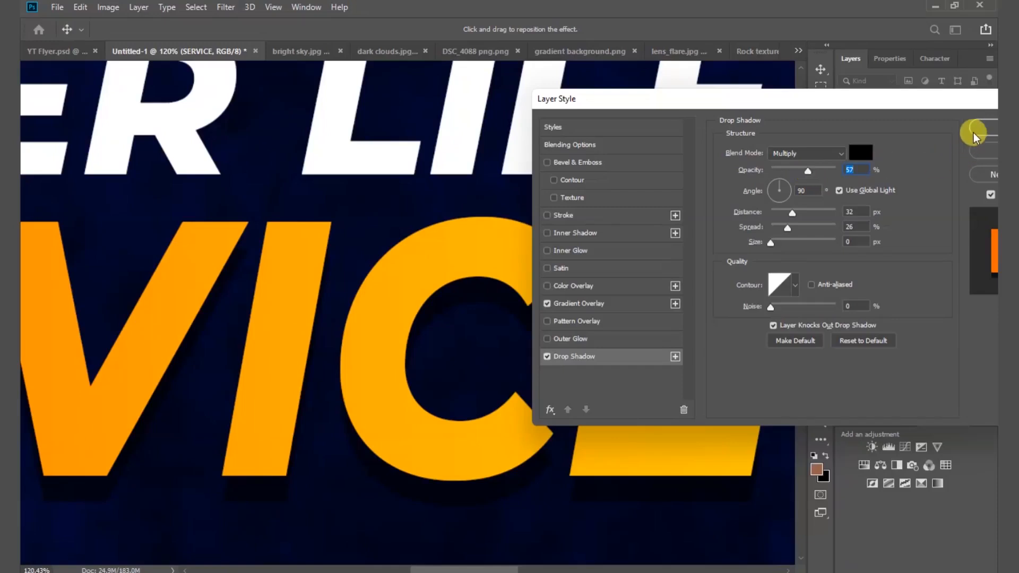
Apply the SERVICE drop shadow (Multiply, 57% opacity, 32 px distance, 26% spread) beside its Gradient Overlay.
left_click_drag(954, 106, 818, 106)
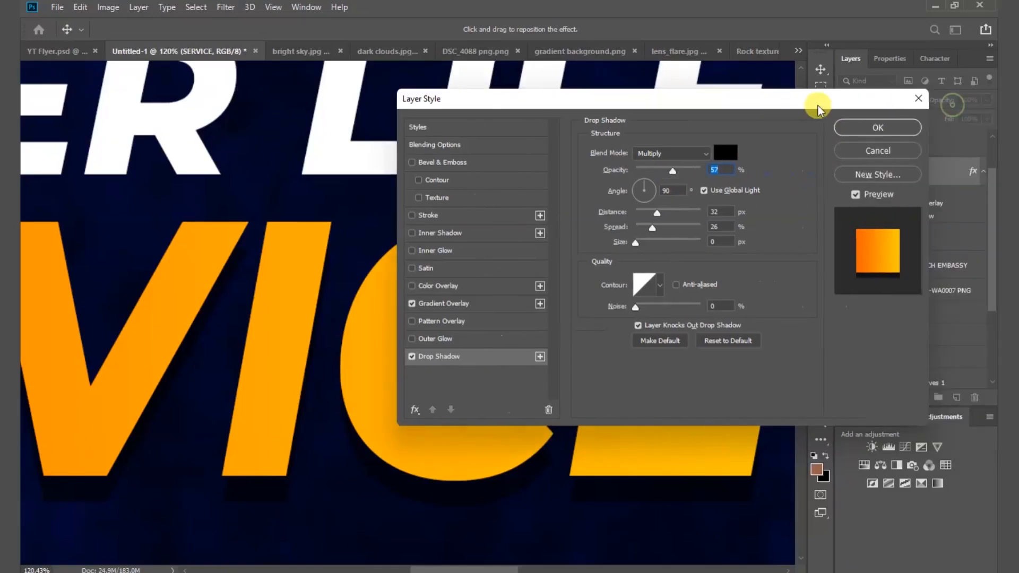
left_click(863, 127)
left_click(645, 244)
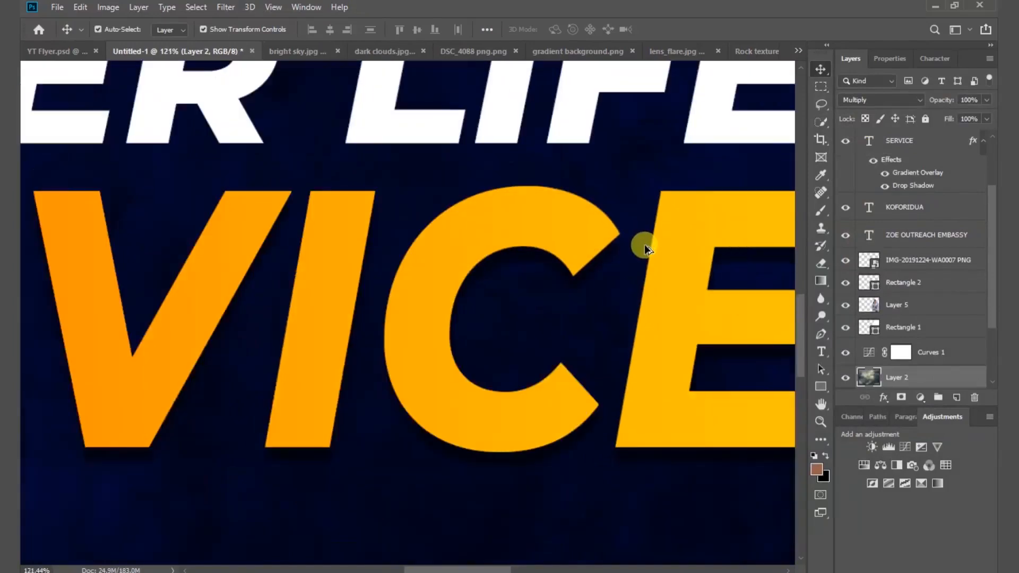
Give HIGHER LIFE a Multiply drop shadow: 57% opacity, 16 px distance, 26% spread, 8 px size.
scroll(644, 244, "down", 5)
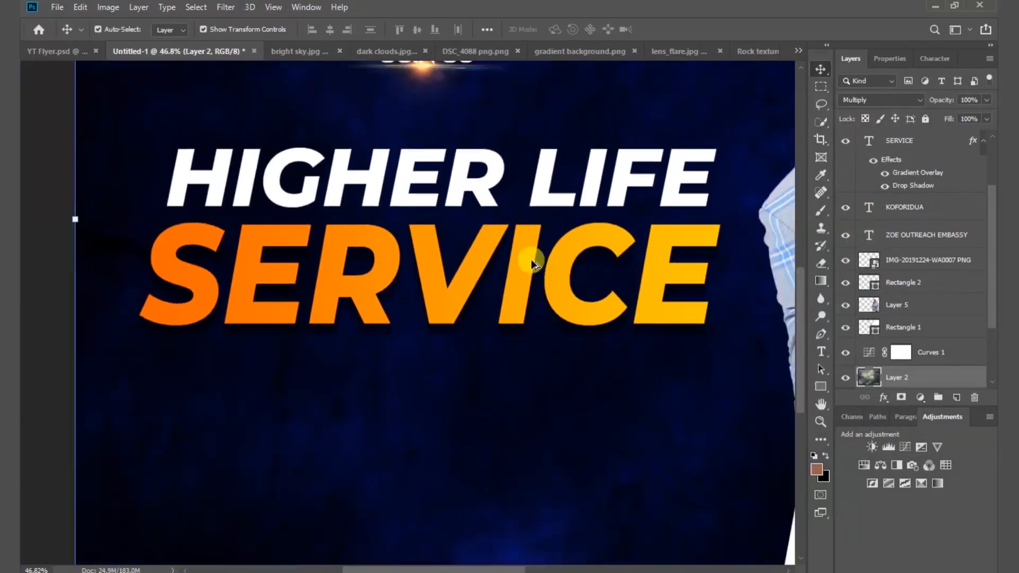
left_click(487, 198)
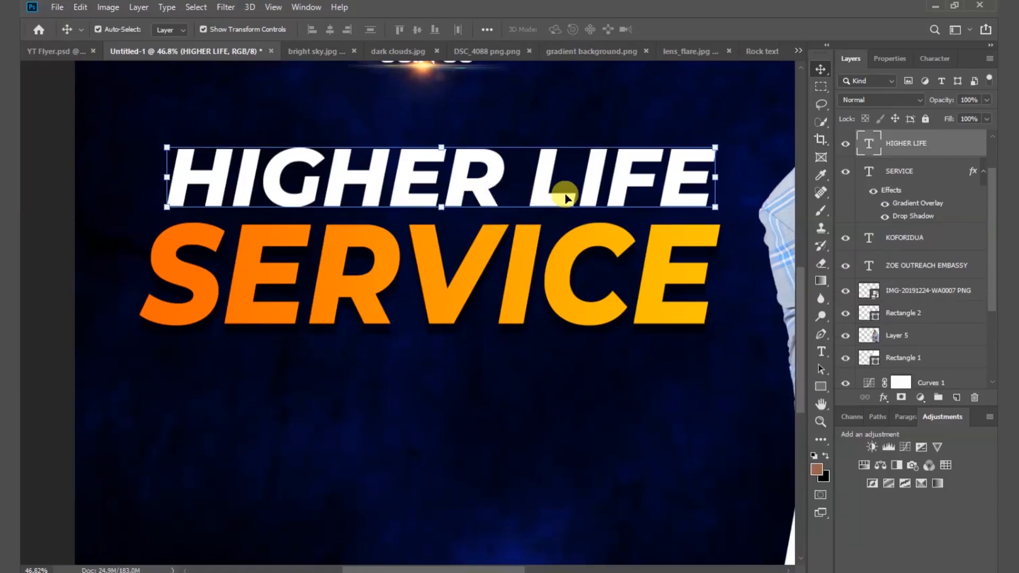
right_click(956, 149)
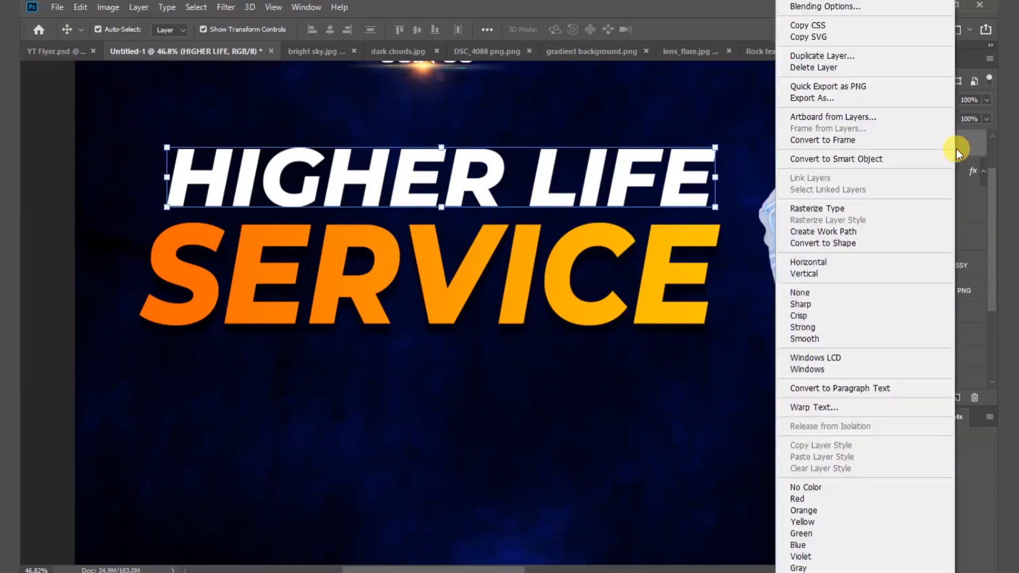
left_click(856, 10)
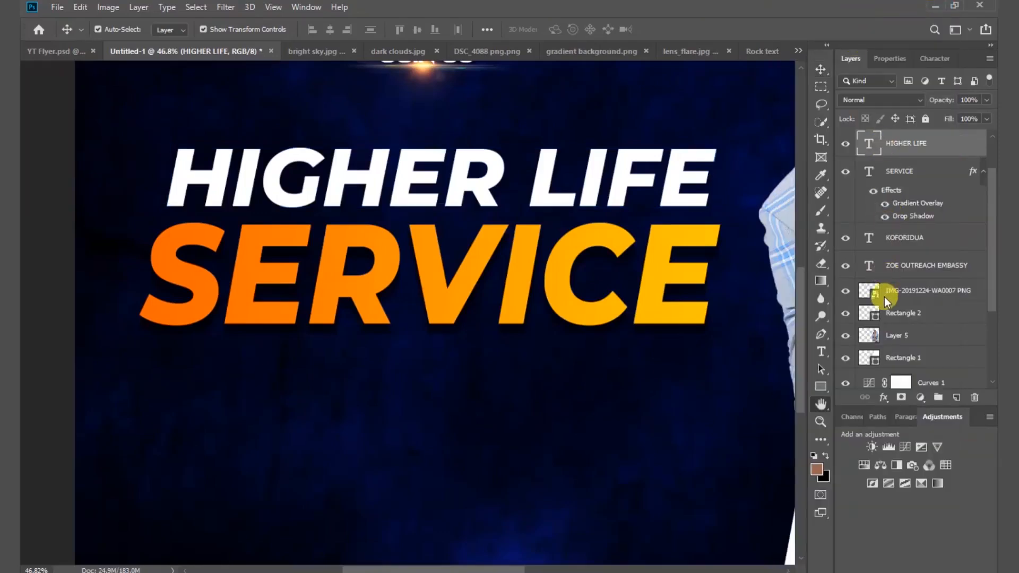
left_click_drag(654, 125, 728, 145)
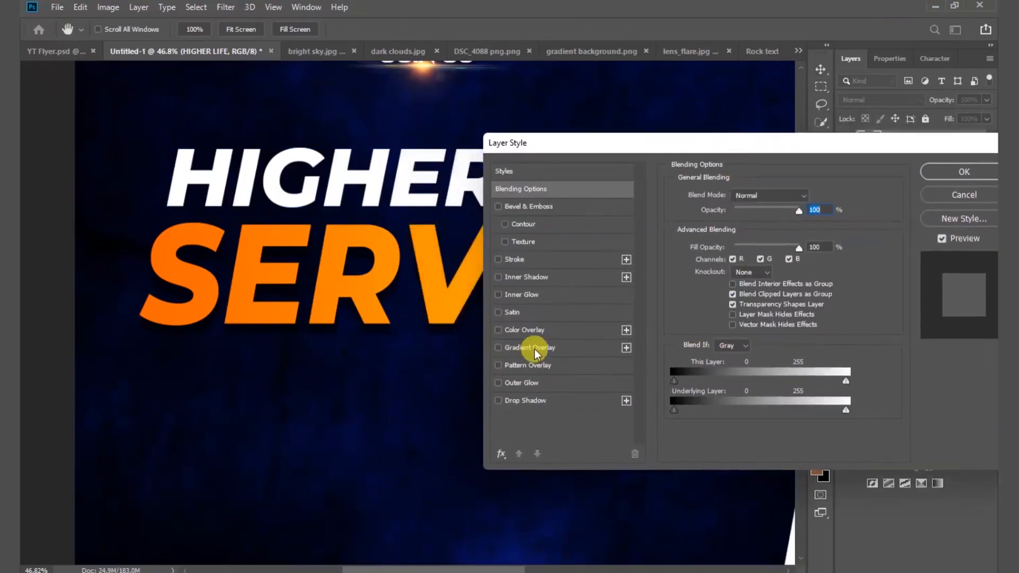
left_click(530, 403)
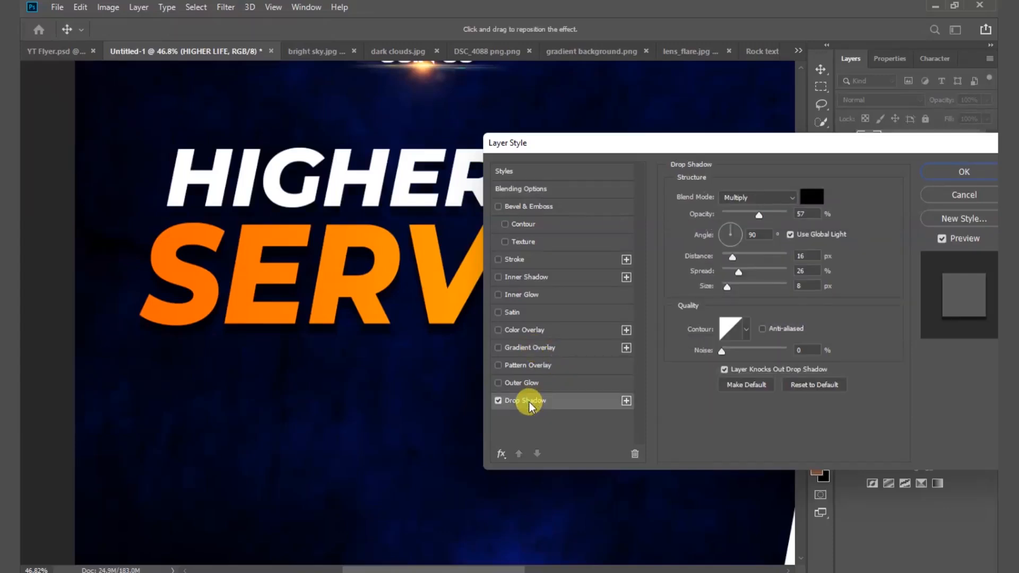
left_click_drag(780, 138, 620, 259)
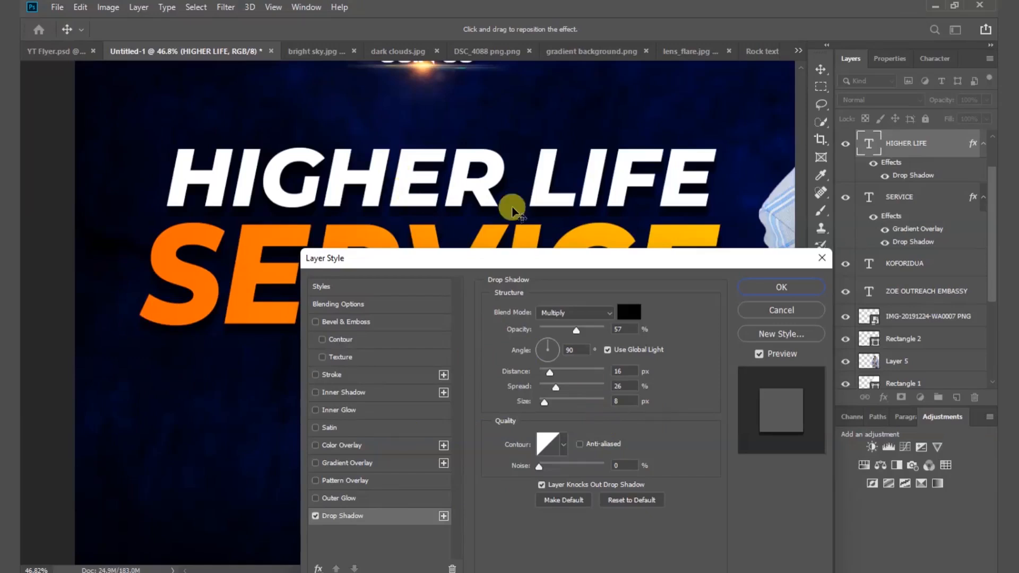
left_click(775, 289)
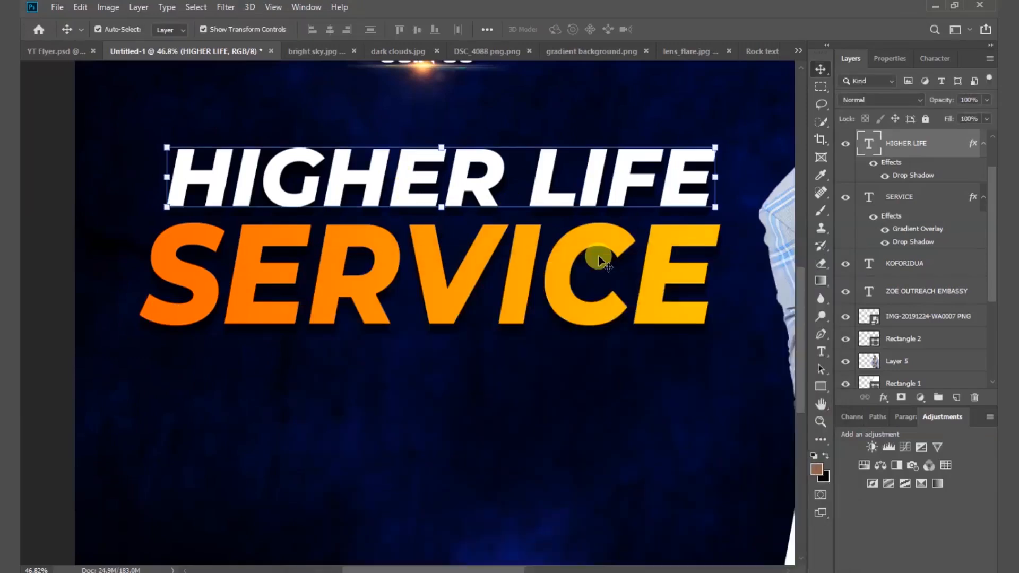
scroll(638, 256, "down", 6)
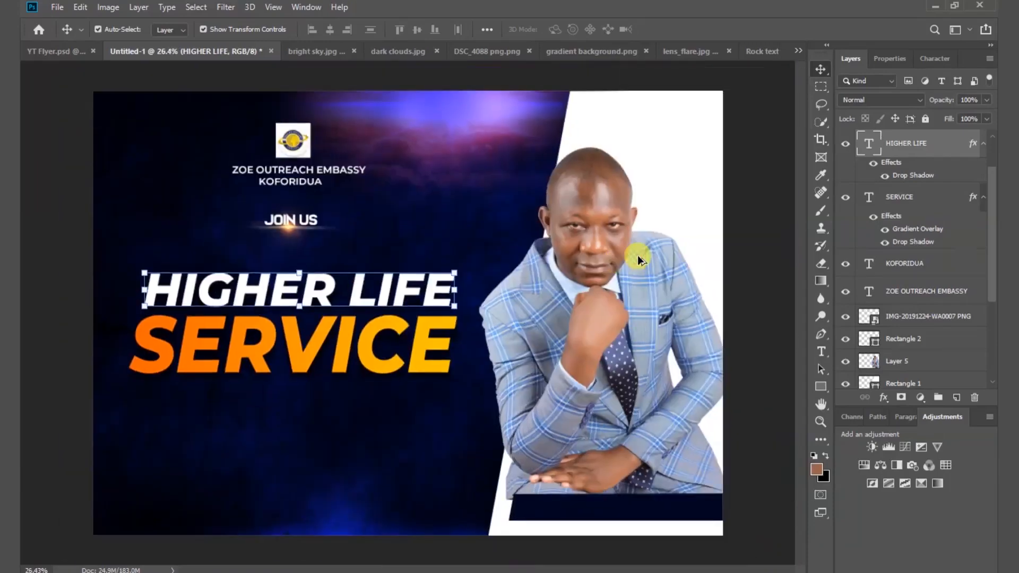
Tighten the SERVICE heading's tracking to -50 in the Character panel.
left_click(771, 256)
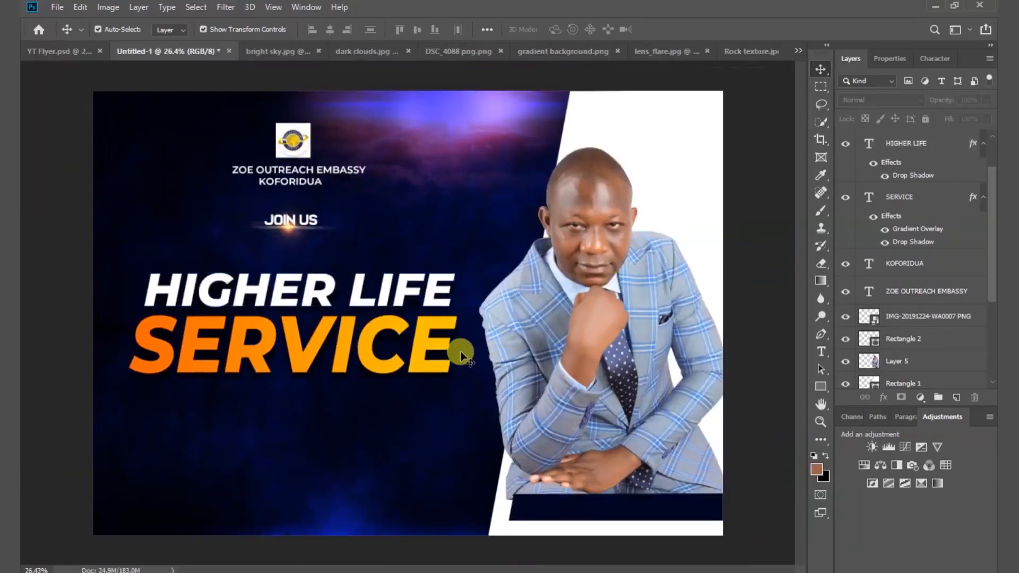
left_click(440, 347)
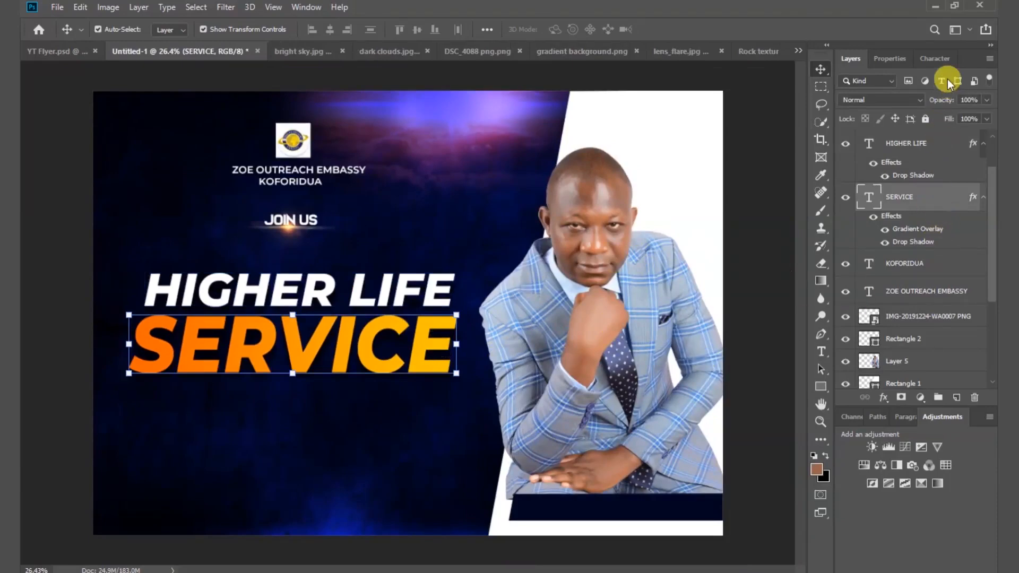
left_click(935, 57)
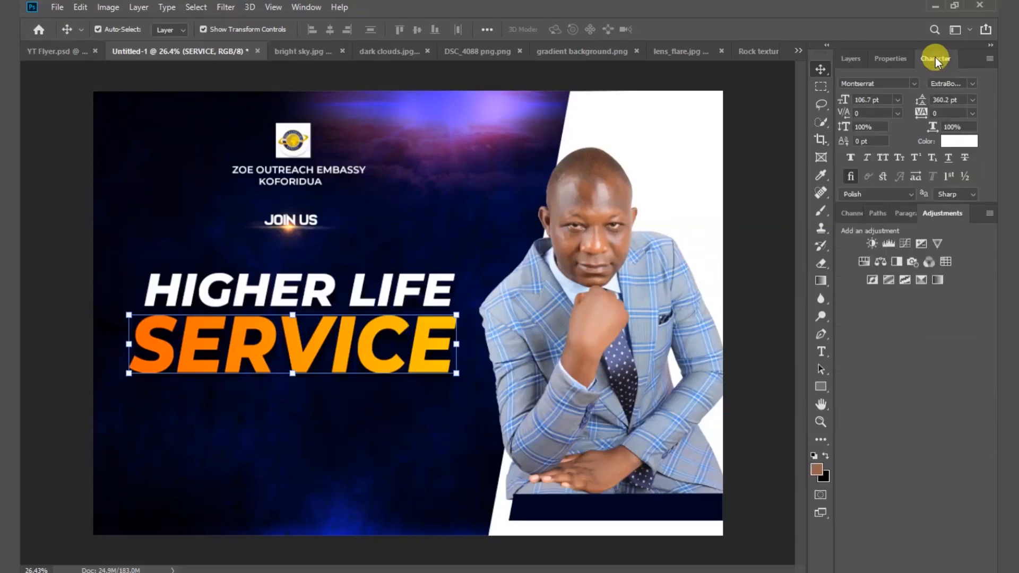
left_click(973, 113)
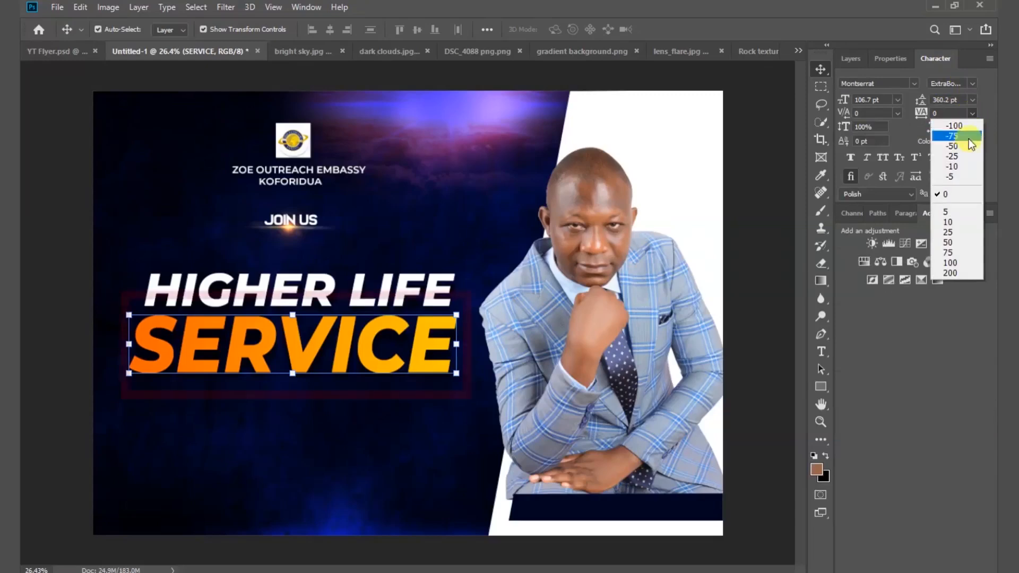
left_click(963, 166)
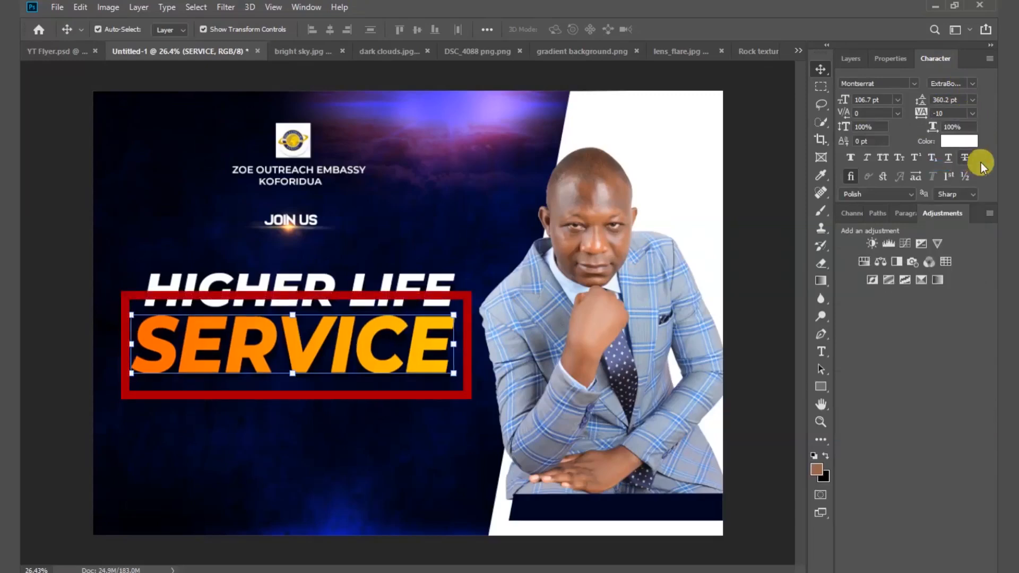
left_click(974, 113)
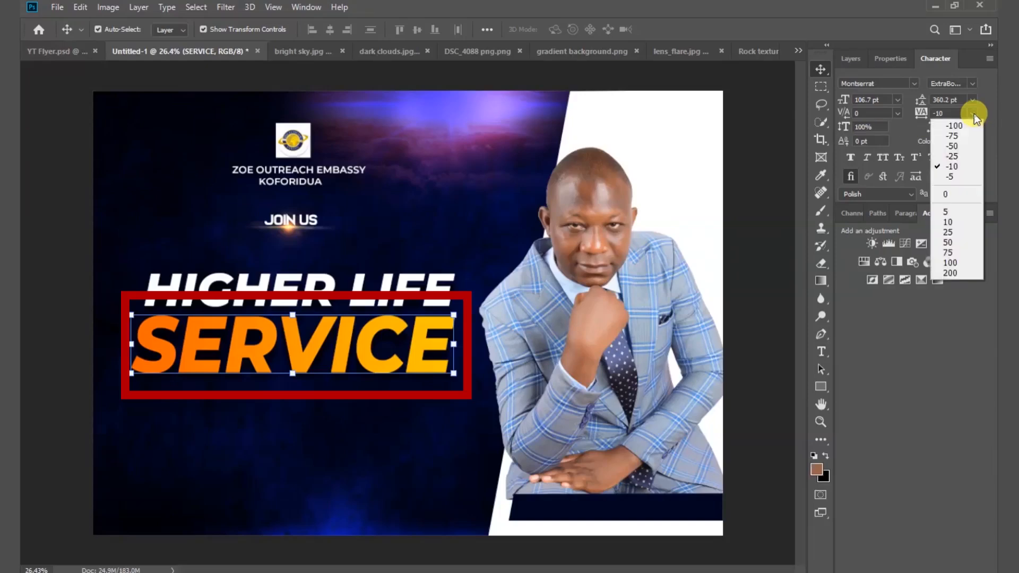
left_click(967, 156)
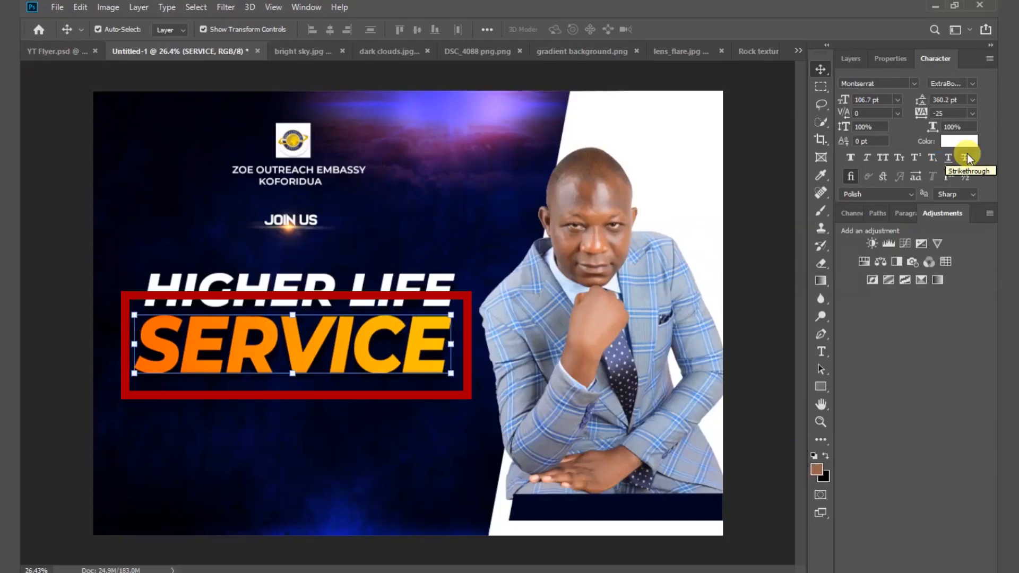
left_click(974, 114)
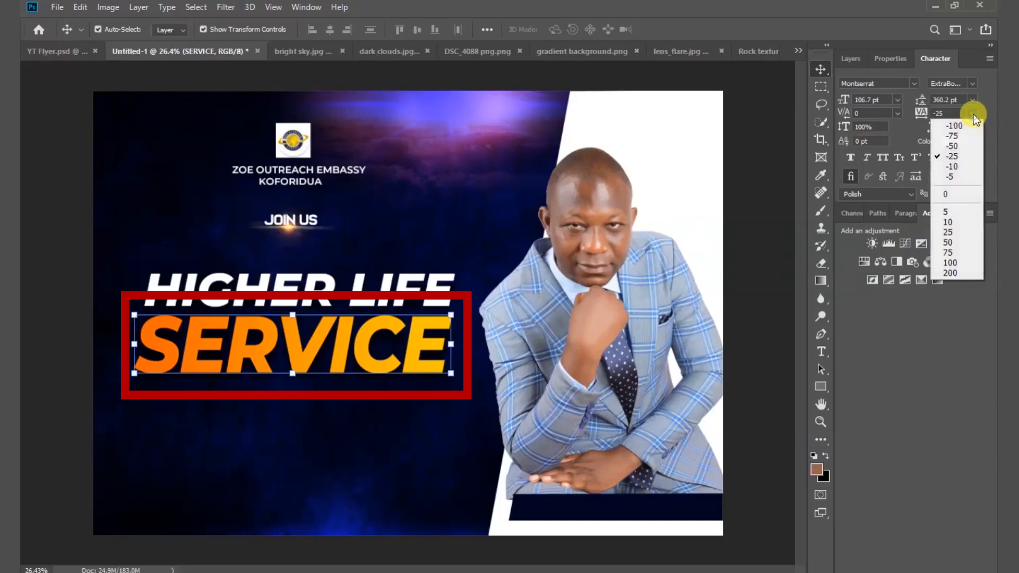
left_click(966, 147)
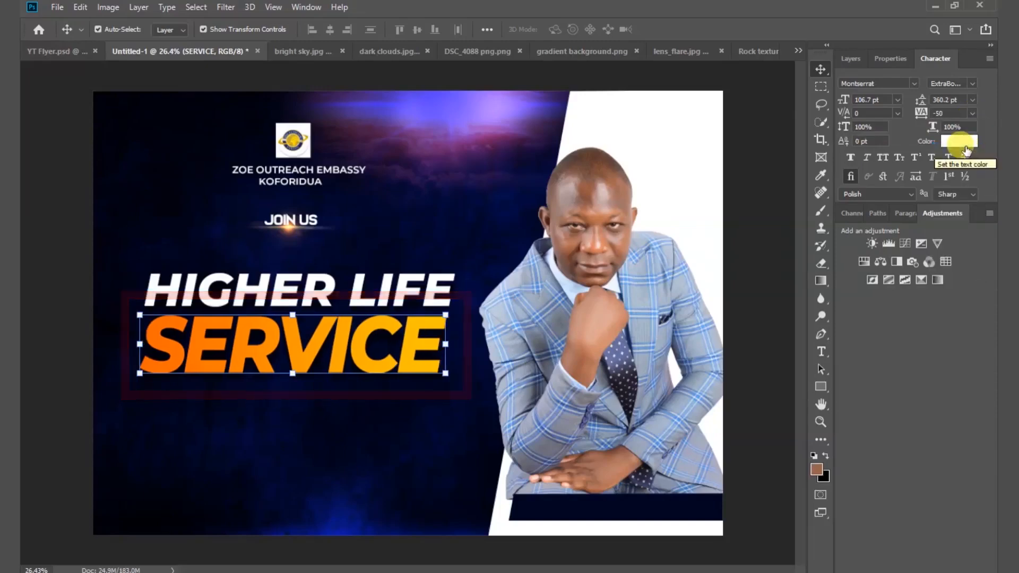
Set the HIGHER LIFE heading's tracking to -50 as well.
left_click(414, 286)
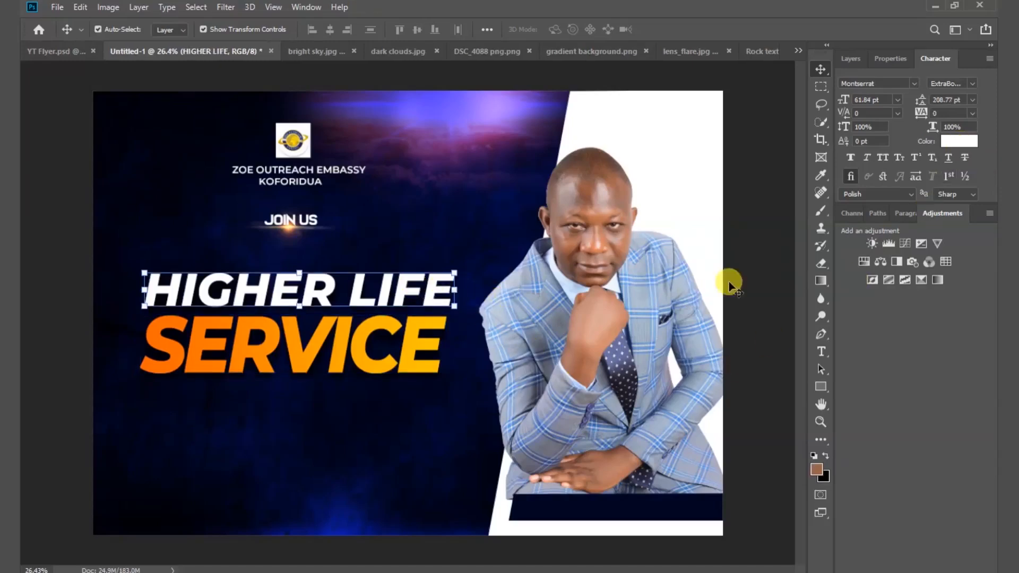
left_click(974, 113)
left_click(960, 148)
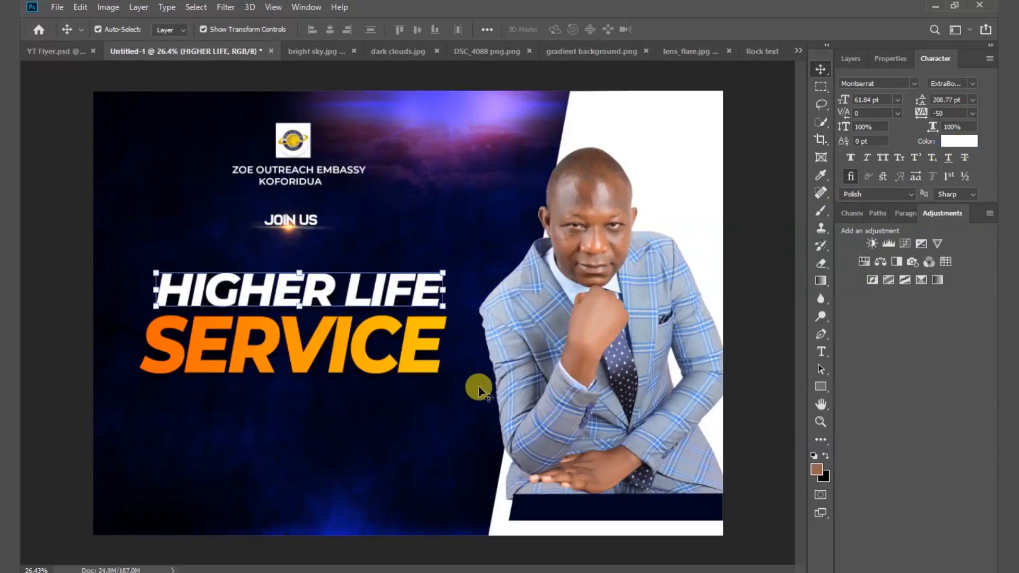
Scale the SERVICE heading up to about 109%.
left_click(410, 370)
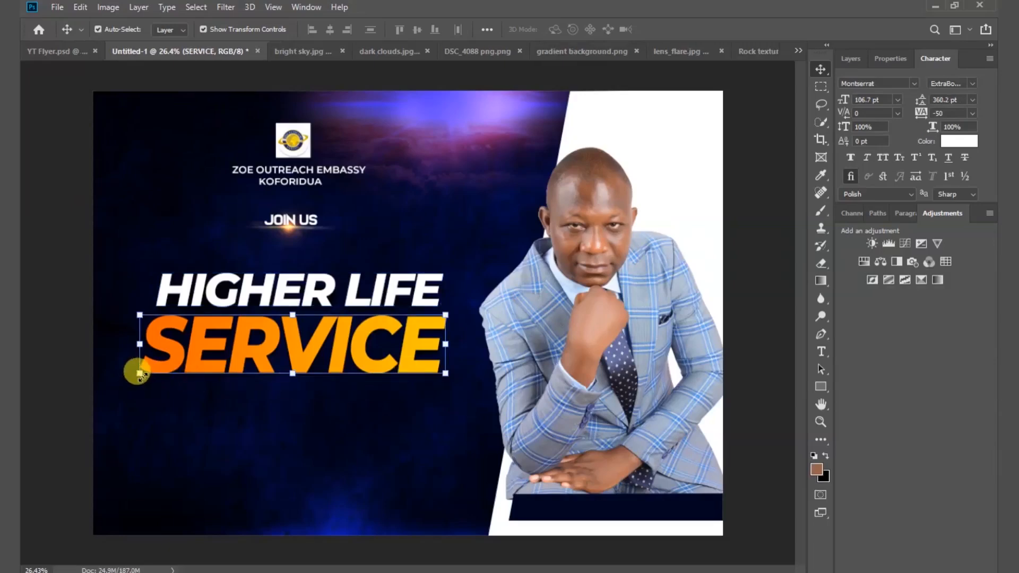
left_click_drag(140, 374, 125, 368)
left_click_drag(439, 386, 453, 393)
mouse_move(133, 398)
left_mouse_down()
mouse_move(141, 400)
mouse_move(128, 400)
left_mouse_up()
left_click(672, 30)
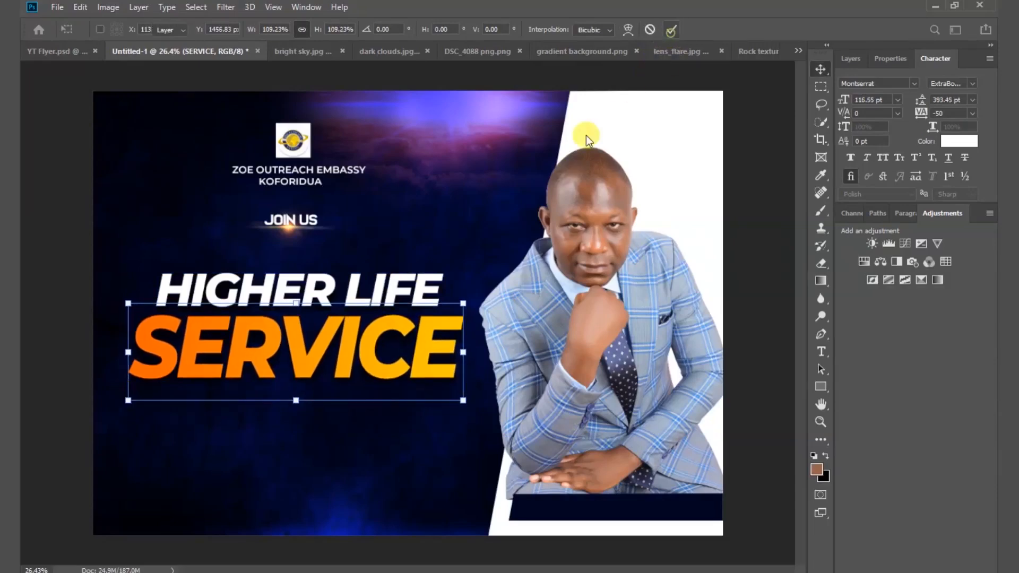
Scale the HIGHER LIFE heading up to about 110%.
left_click(300, 273)
key("ctrl+t")
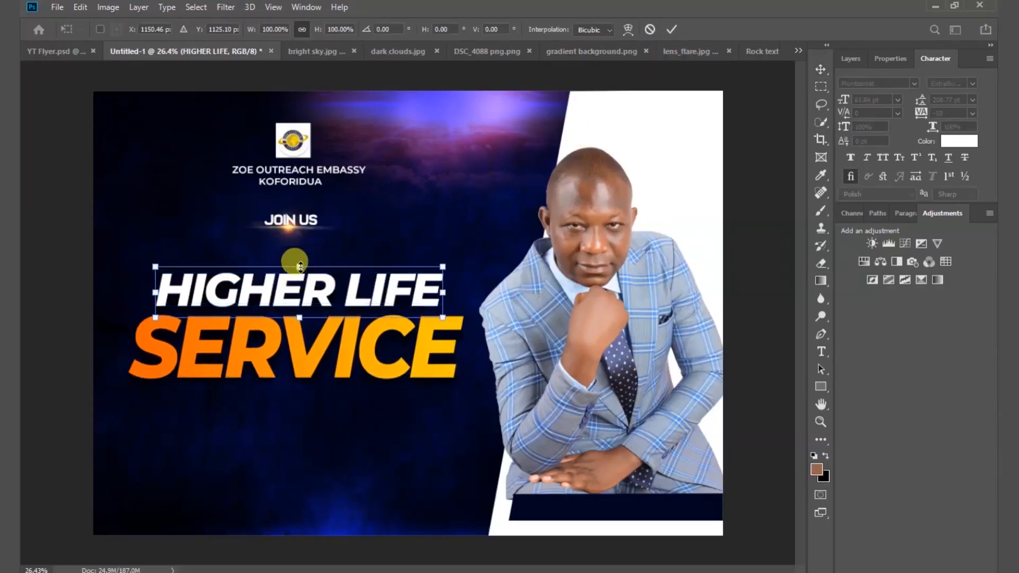
left_click_drag(297, 267, 300, 262)
mouse_move(453, 262)
left_mouse_down()
mouse_move(455, 246)
mouse_move(464, 255)
left_mouse_up()
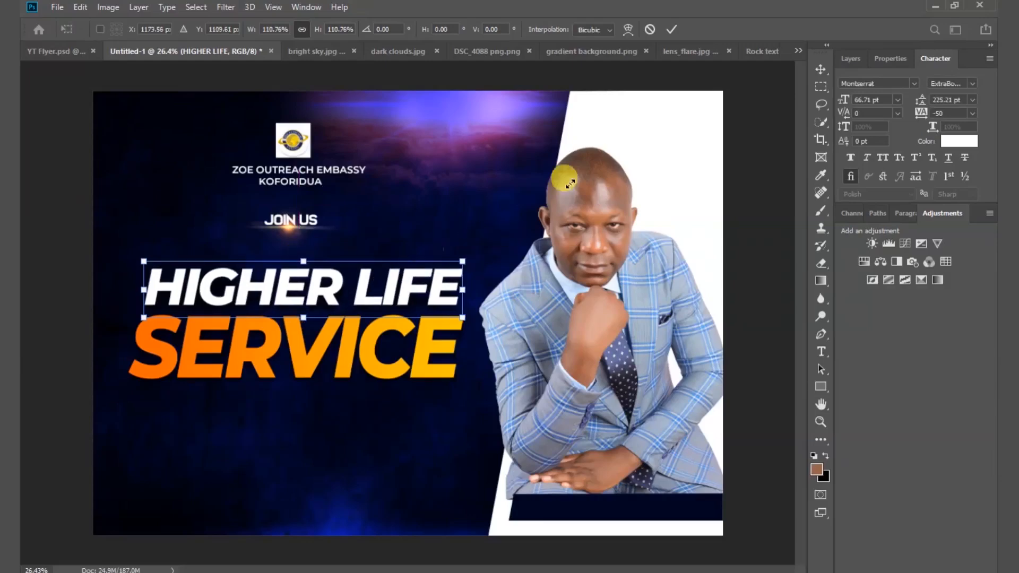
left_click(672, 29)
left_click(295, 230)
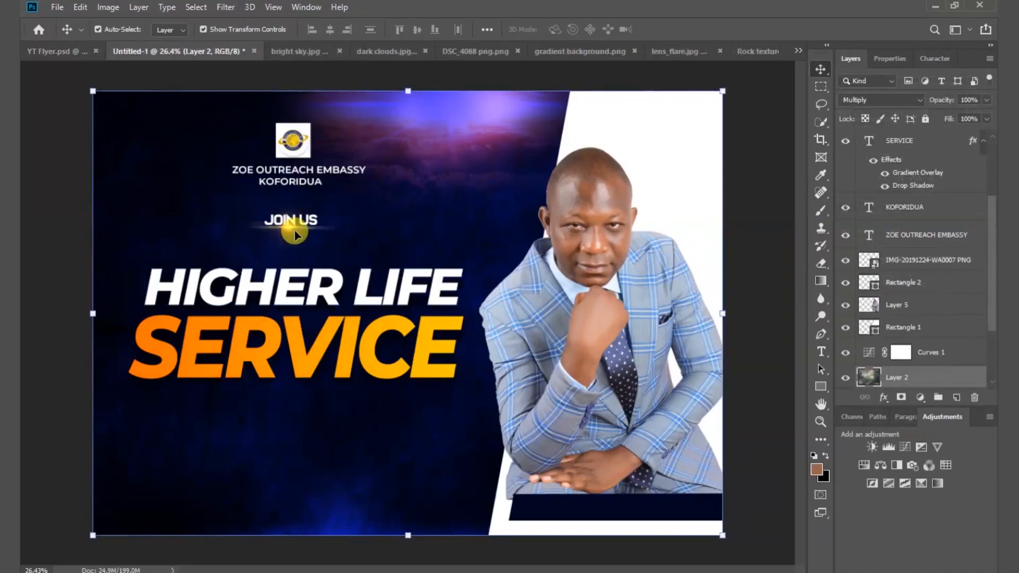
Duplicate the lens flare behind JOIN US down onto SERVICE and stretch it wide.
left_click(291, 235)
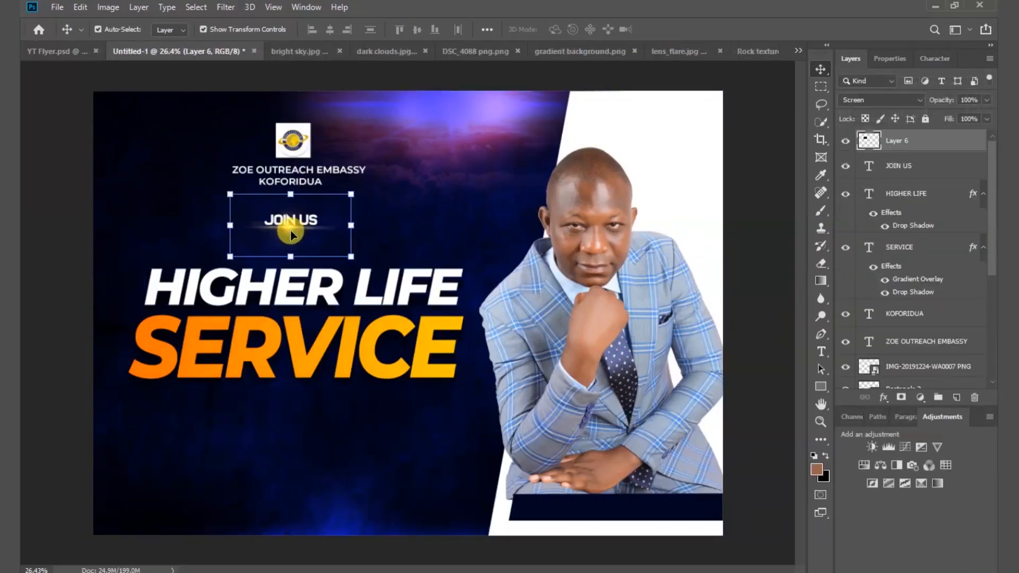
left_click_drag(287, 233, 229, 381)
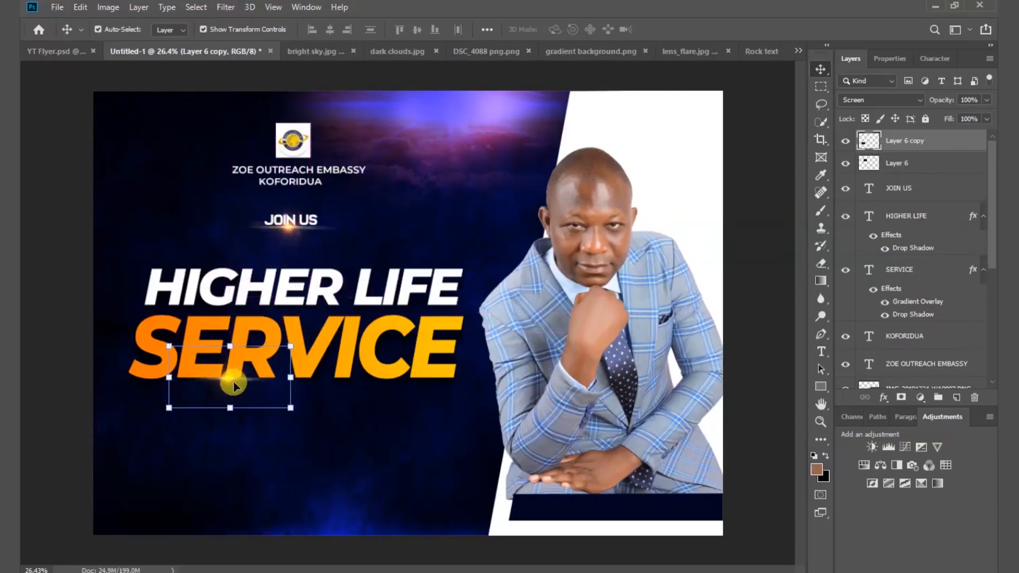
left_click_drag(291, 379, 330, 371)
left_click_drag(171, 375, 101, 383)
left_click_drag(336, 380, 407, 378)
key("Return")
Rescale the copied flare to about 90% width and settle it just beneath SERVICE.
key("ctrl+t")
left_click_drag(247, 390, 215, 388)
left_click_drag(70, 376, 93, 376)
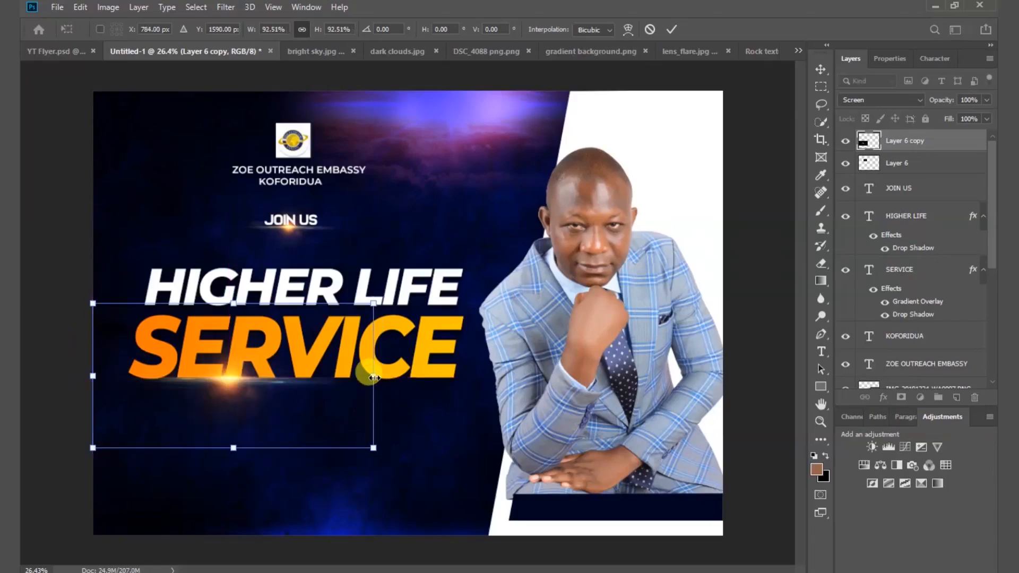
left_click_drag(374, 376, 363, 381)
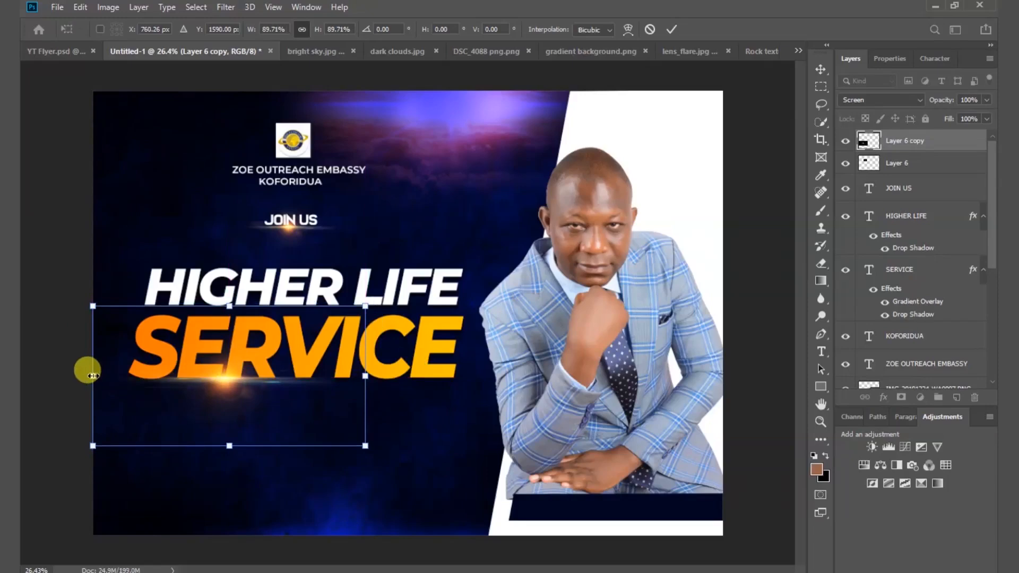
left_click(673, 30)
left_click(773, 240)
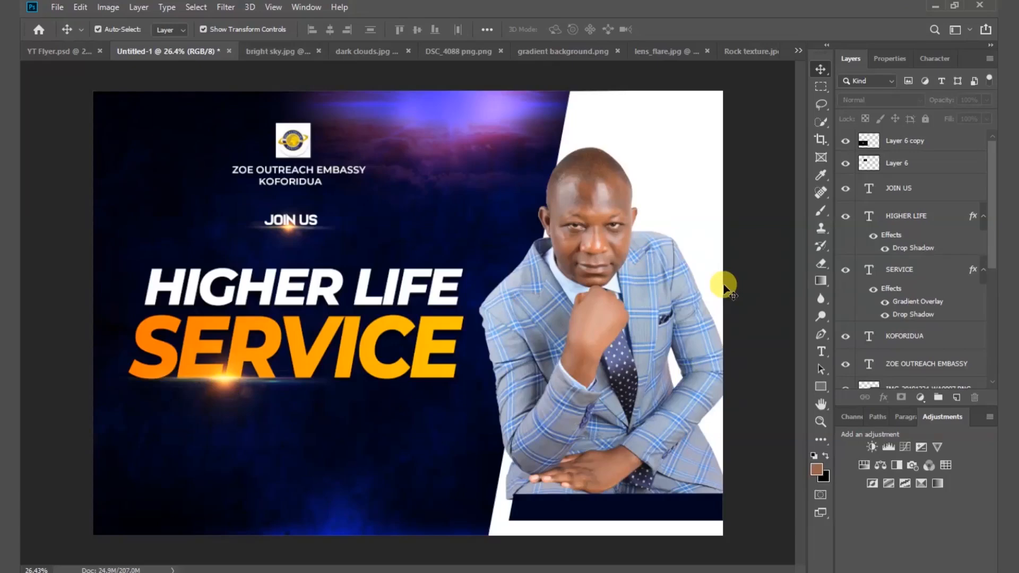
Draw a brown 522 × 224 px rectangle below the headline and shift it right to X 843 px.
left_click(822, 386)
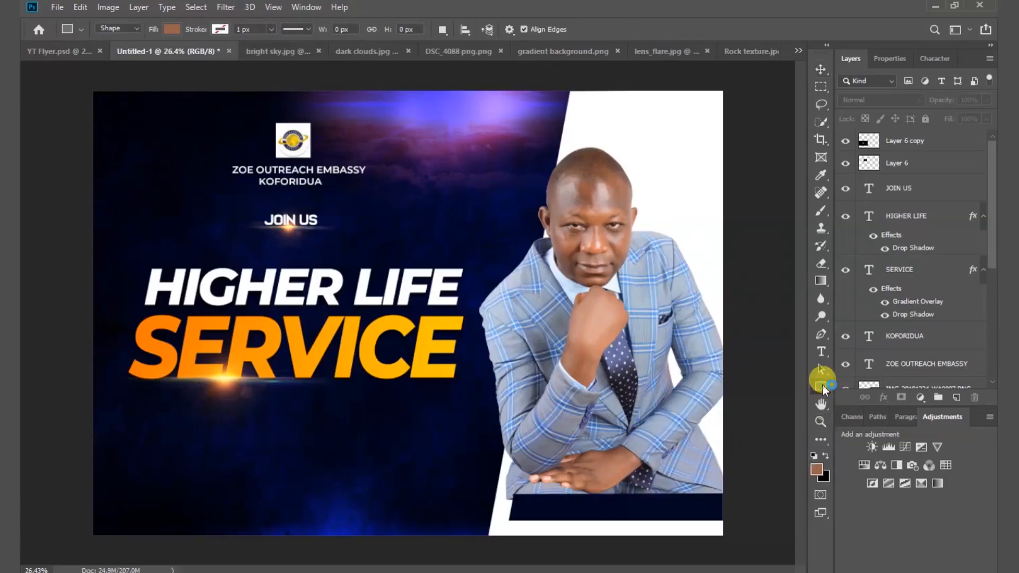
right_click(822, 386)
left_click(871, 388)
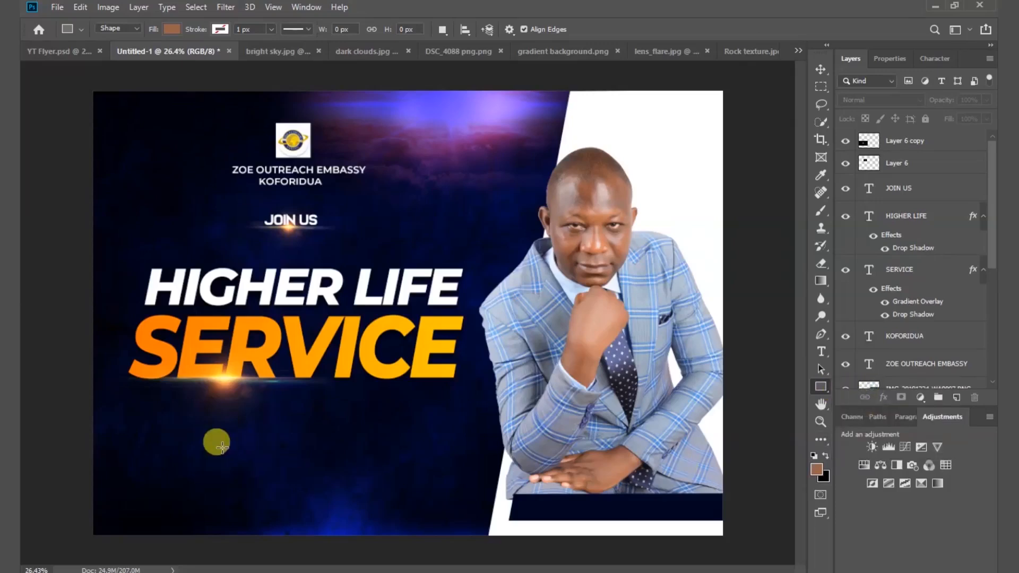
left_click_drag(218, 430, 311, 469)
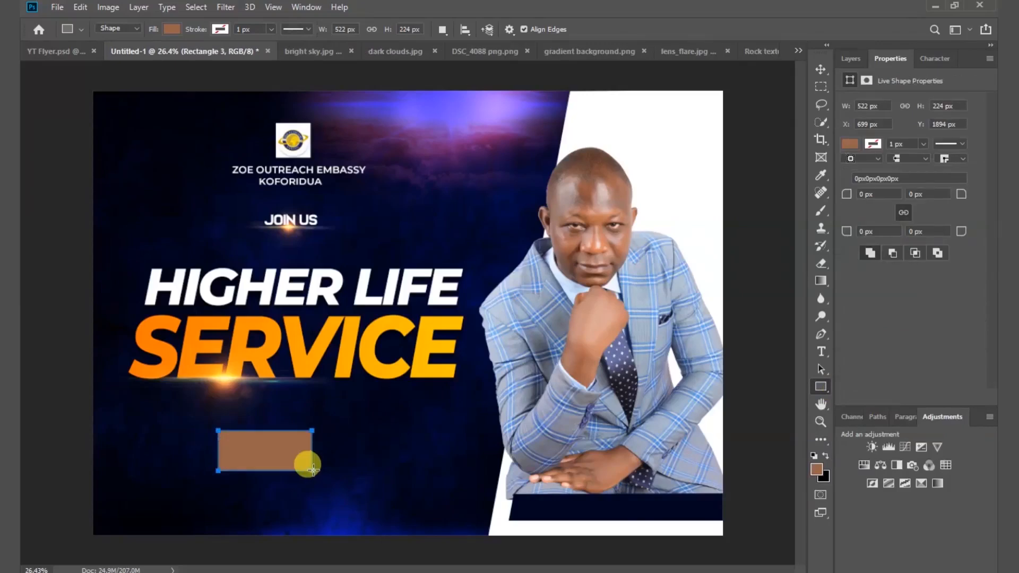
left_click(818, 67)
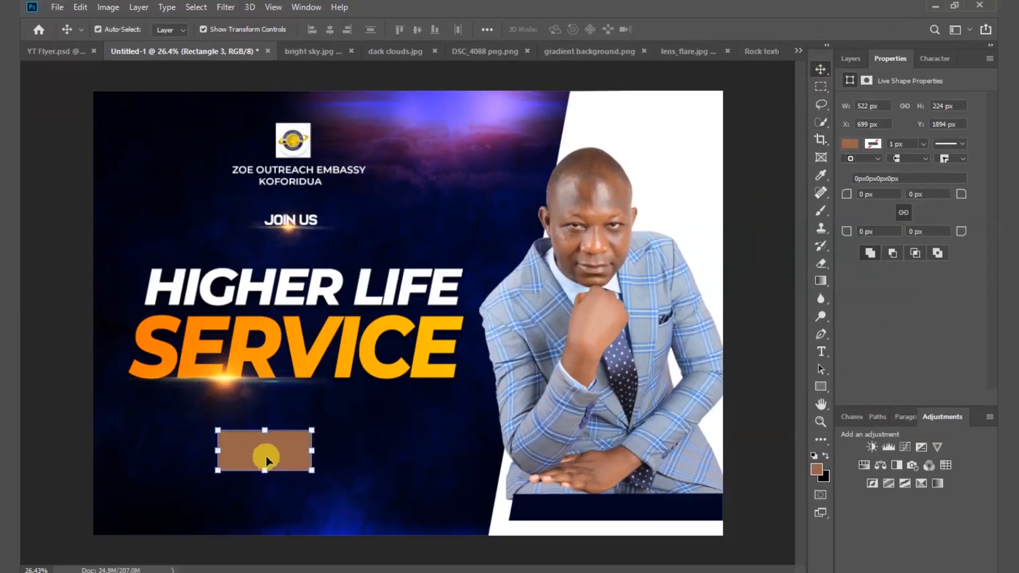
left_click_drag(266, 457, 290, 454)
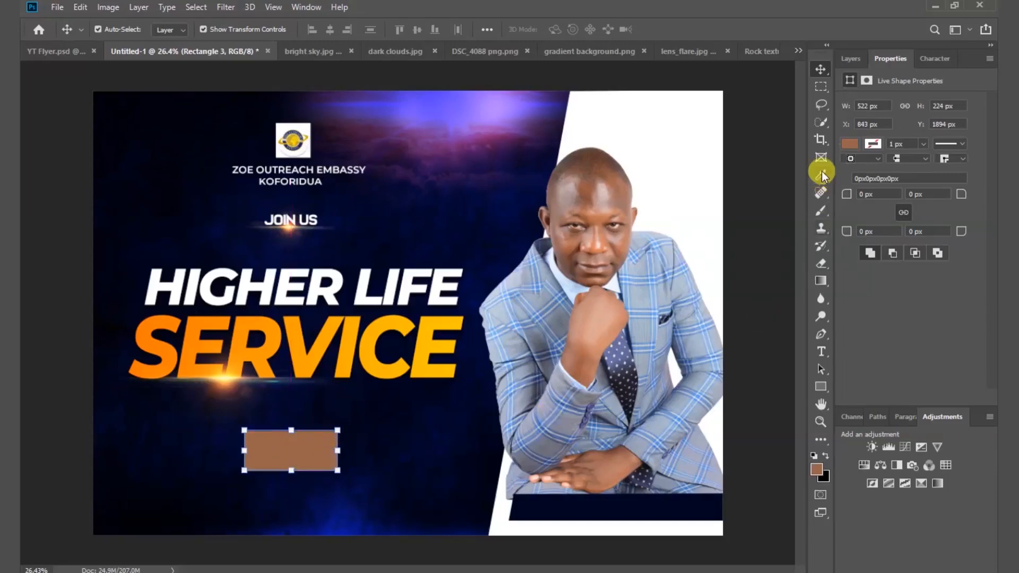
left_click(850, 148)
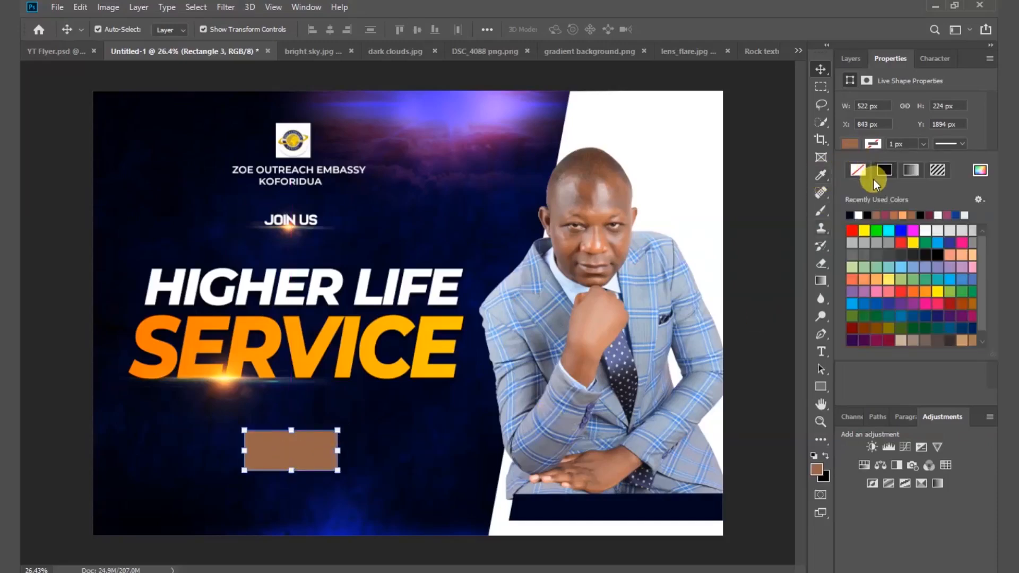
Fill Rectangle 3 with #ffb300, sampled from the SERVICE text colour.
left_click(979, 172)
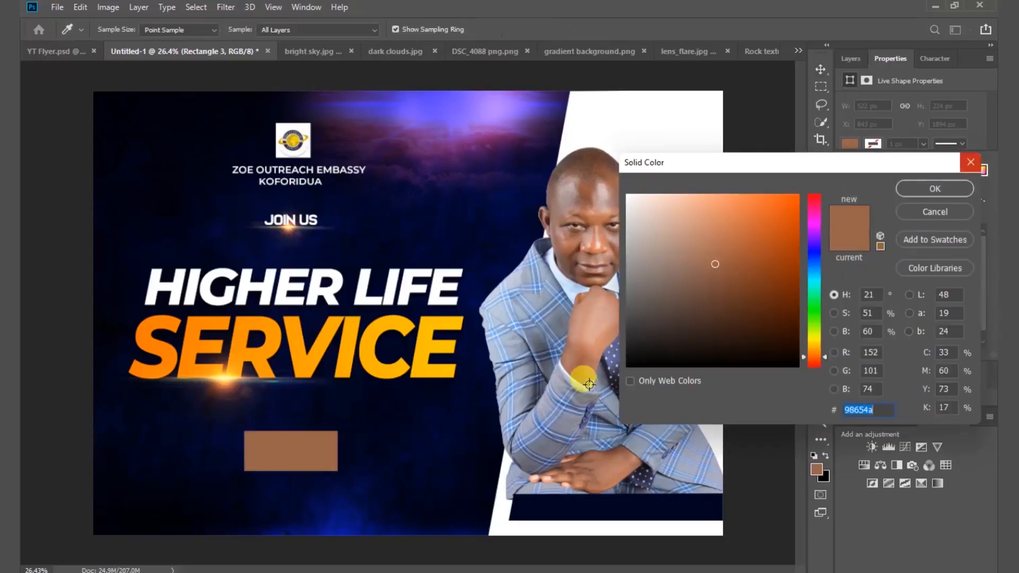
left_click(368, 350)
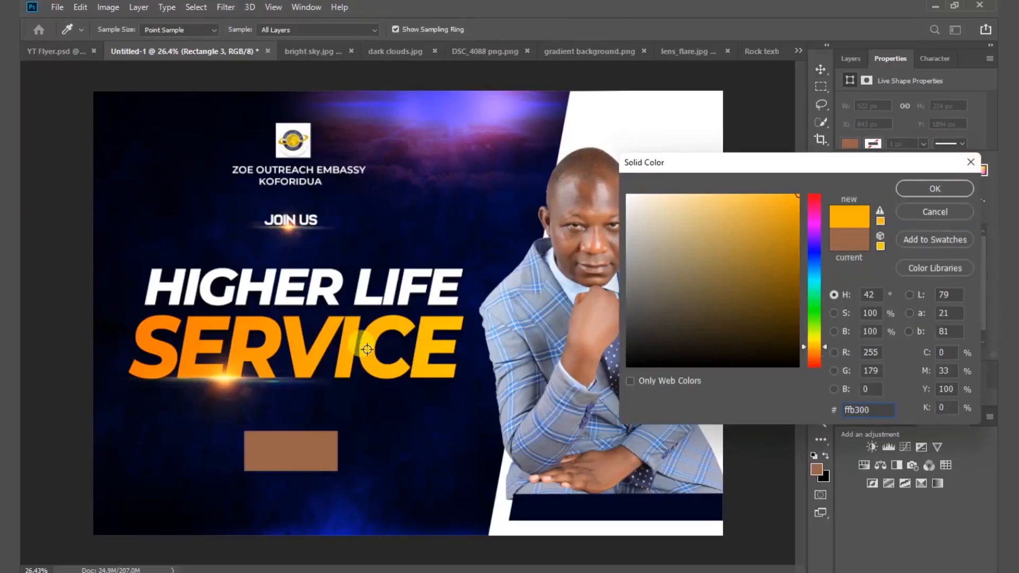
left_click(934, 189)
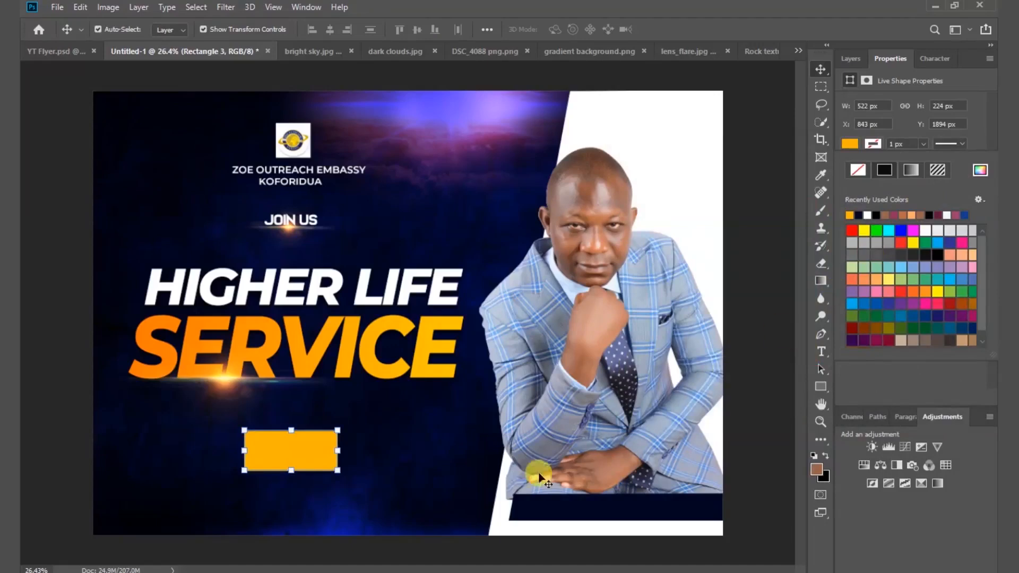
Skew the yellow rectangle into a parallelogram by sliding its top edge right.
left_click(292, 430)
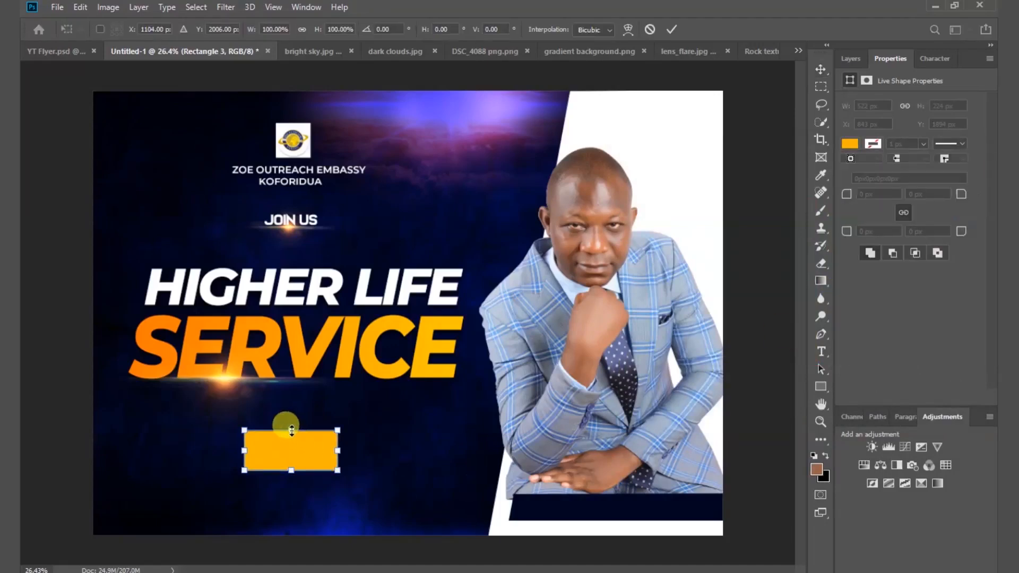
right_click(286, 457)
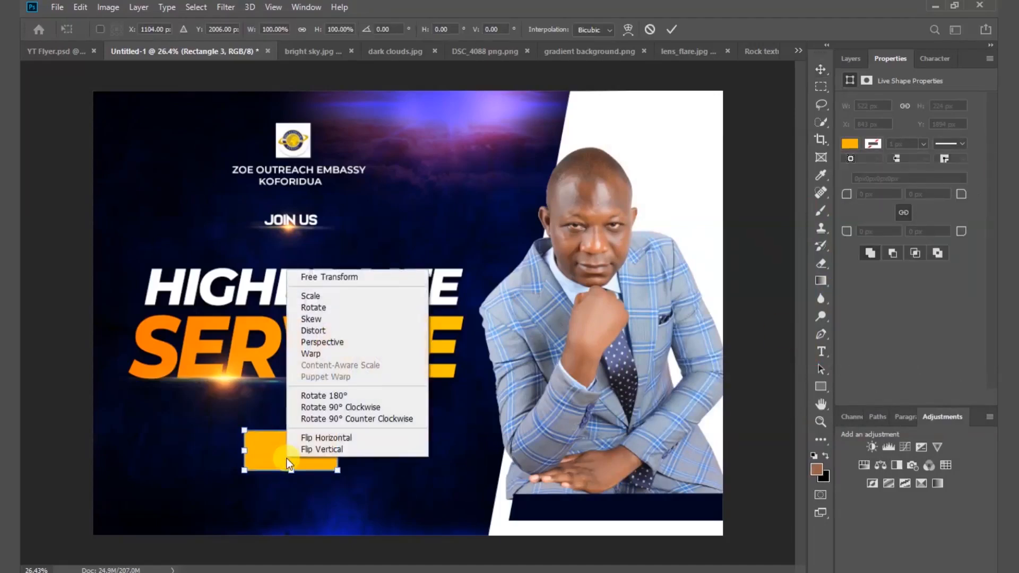
left_click(320, 320)
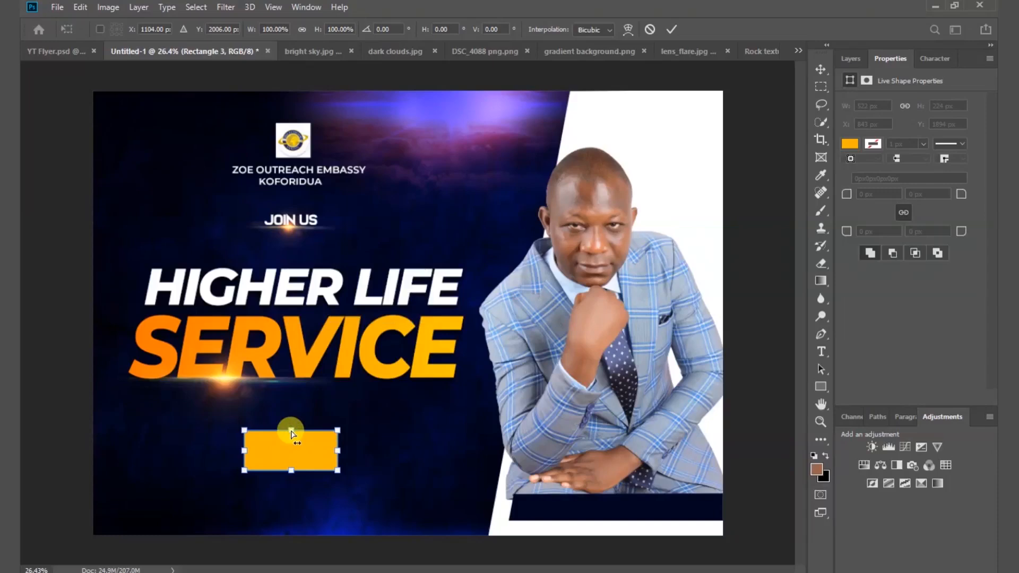
left_click_drag(293, 434, 306, 432)
key("Return")
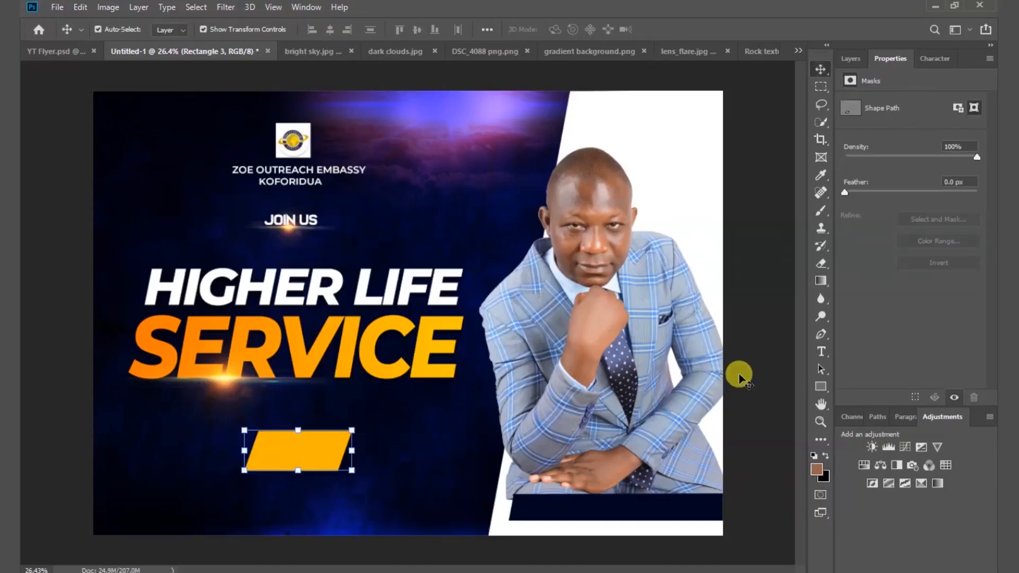
left_click(756, 372)
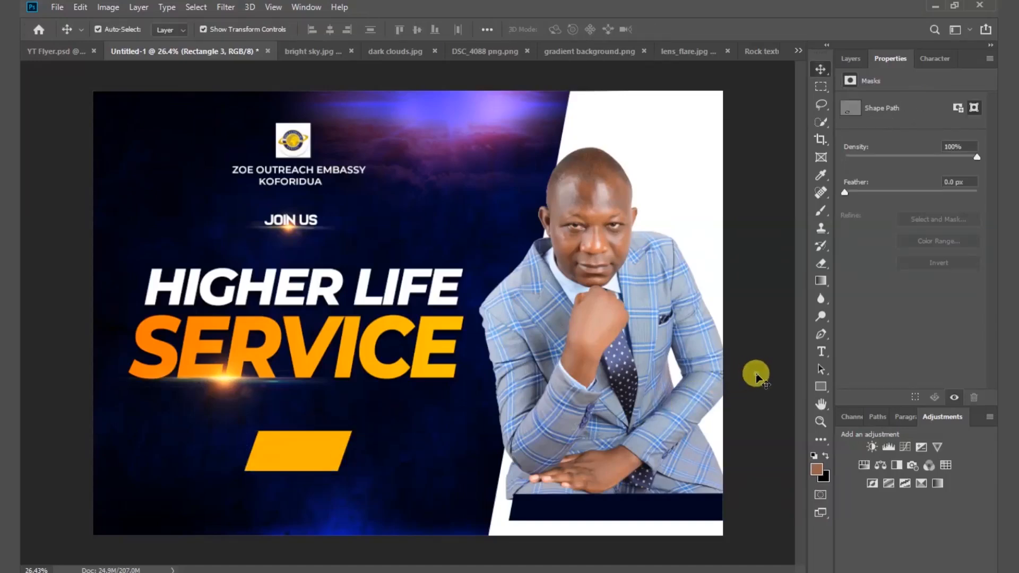
Stretch the parallelogram to about 110% height.
left_click(296, 455)
left_click(299, 472)
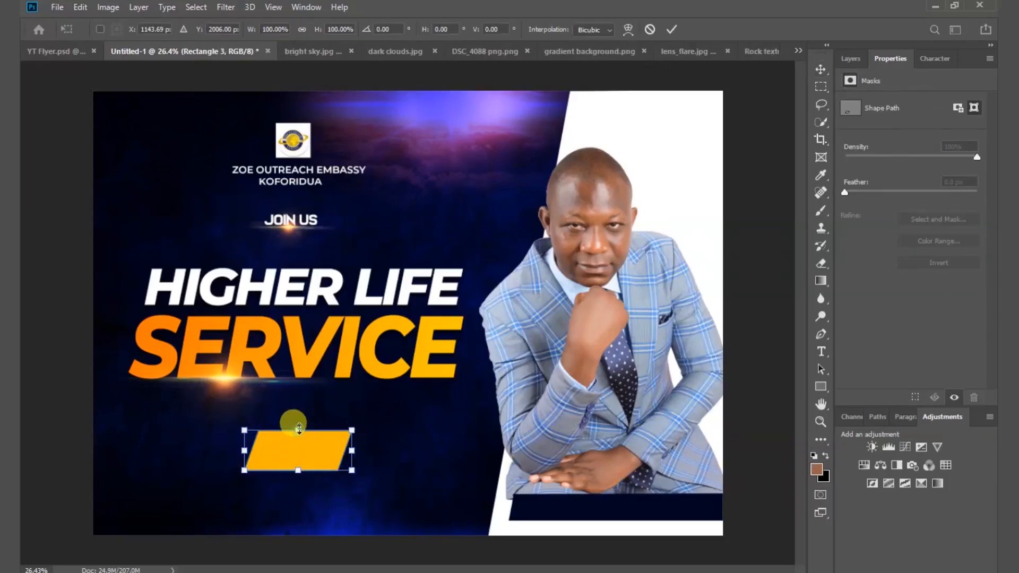
left_click_drag(299, 429, 299, 426)
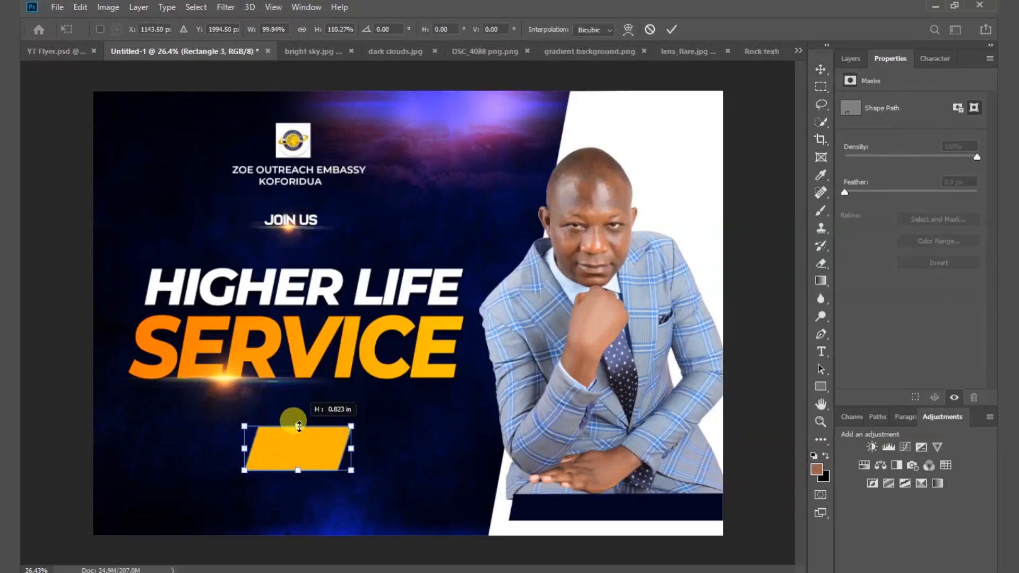
left_click(671, 29)
key("ctrl+shift+z")
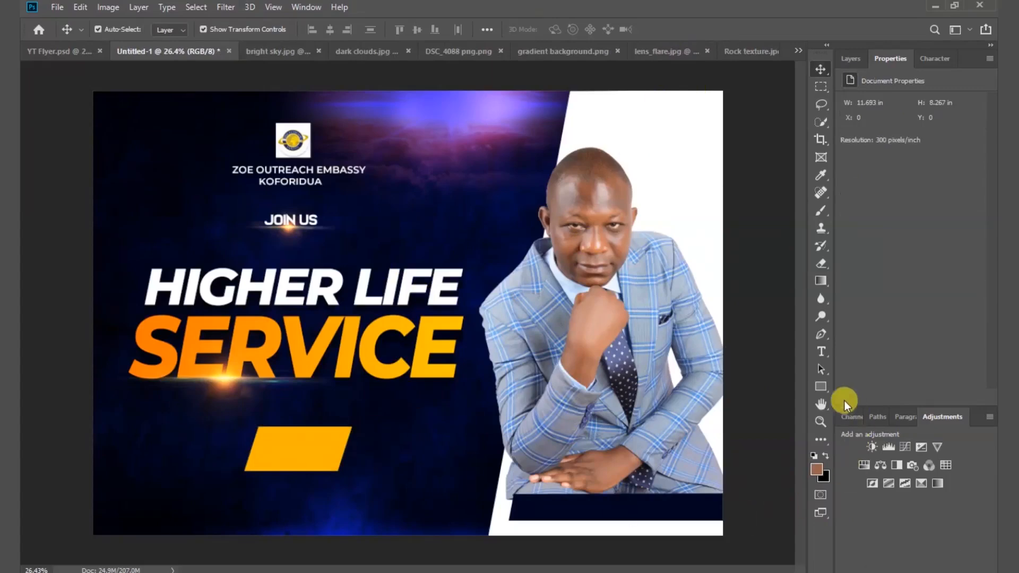
Add a white 'Sundays' text layer and move it onto the yellow parallelogram.
left_click(826, 346)
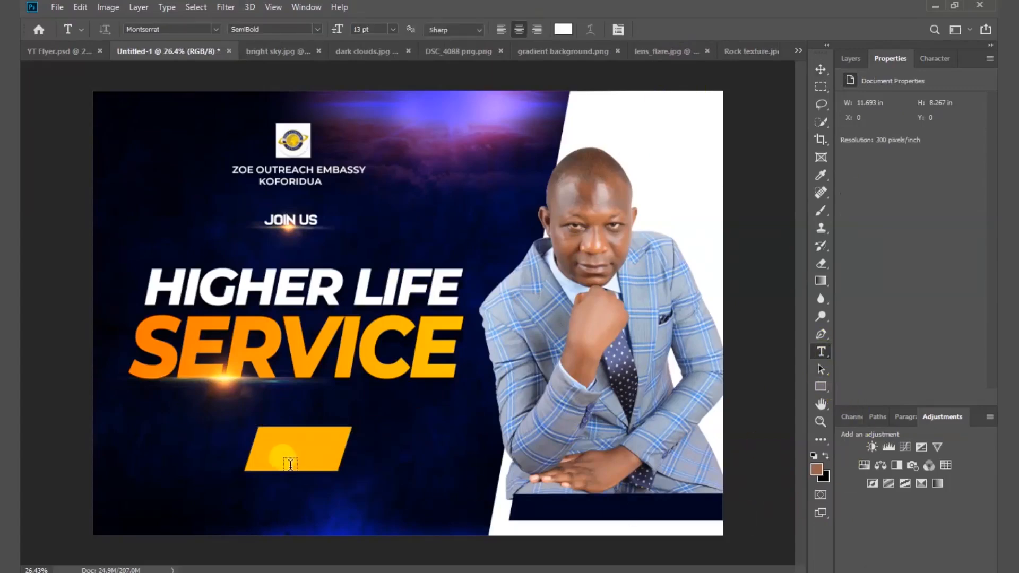
left_click(225, 449)
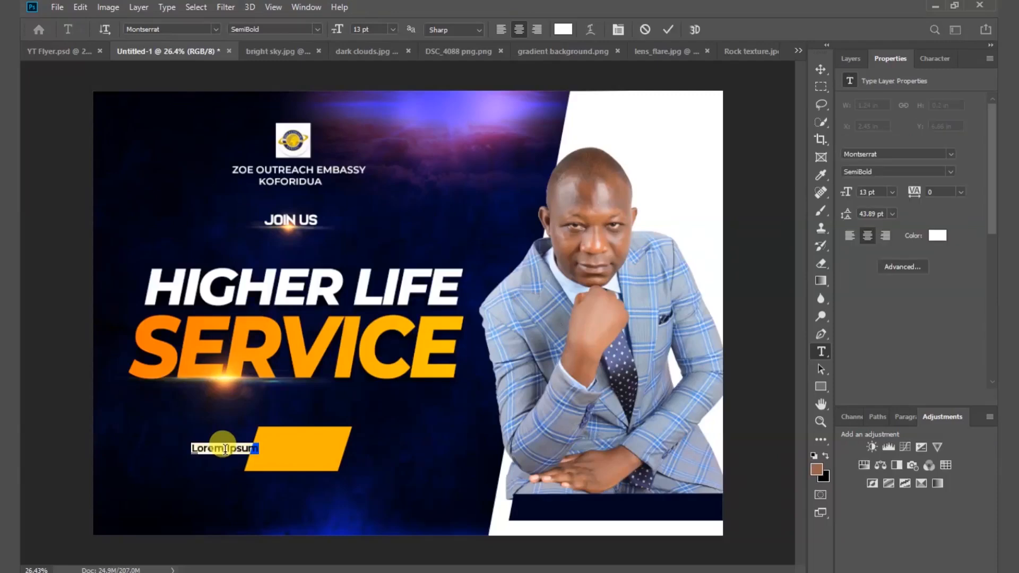
key("BackSpace")
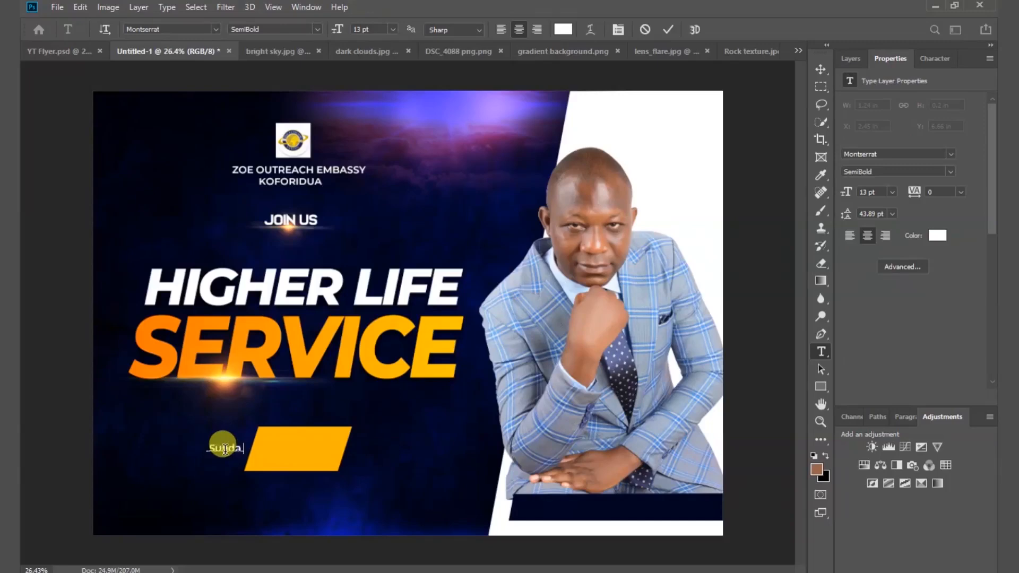
left_click(673, 29)
left_click(821, 69)
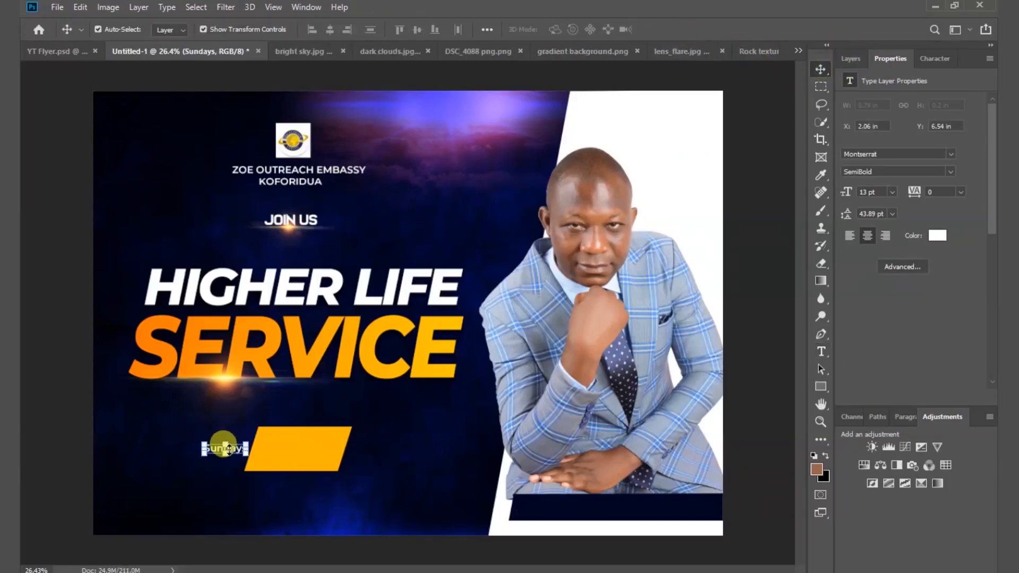
left_click_drag(227, 449, 318, 441)
Set Sundays to Montserrat Bold Italic at about 43 pt and position it on the shape.
key("ctrl+t")
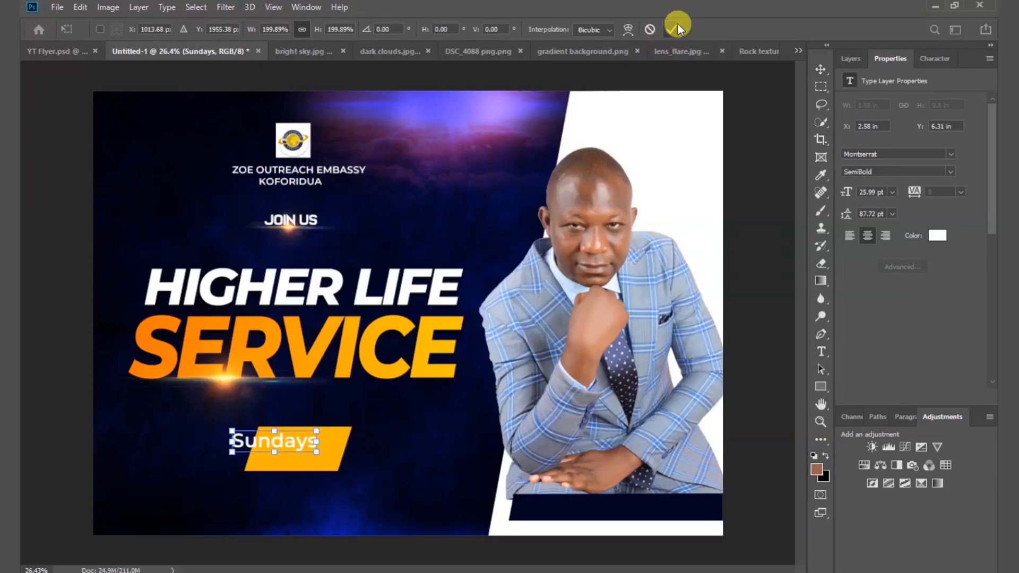
left_click(676, 25)
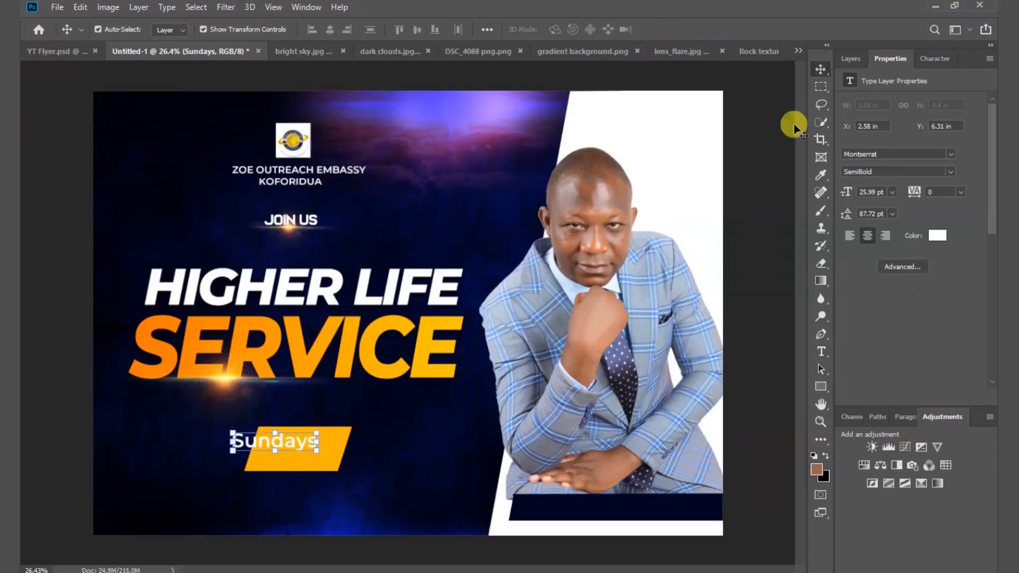
left_click(950, 173)
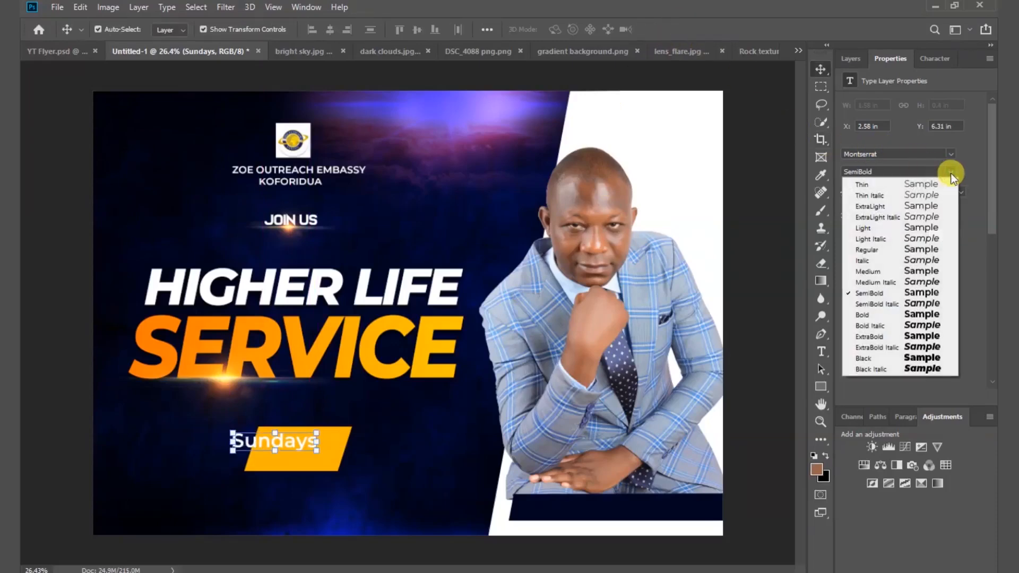
left_click(930, 326)
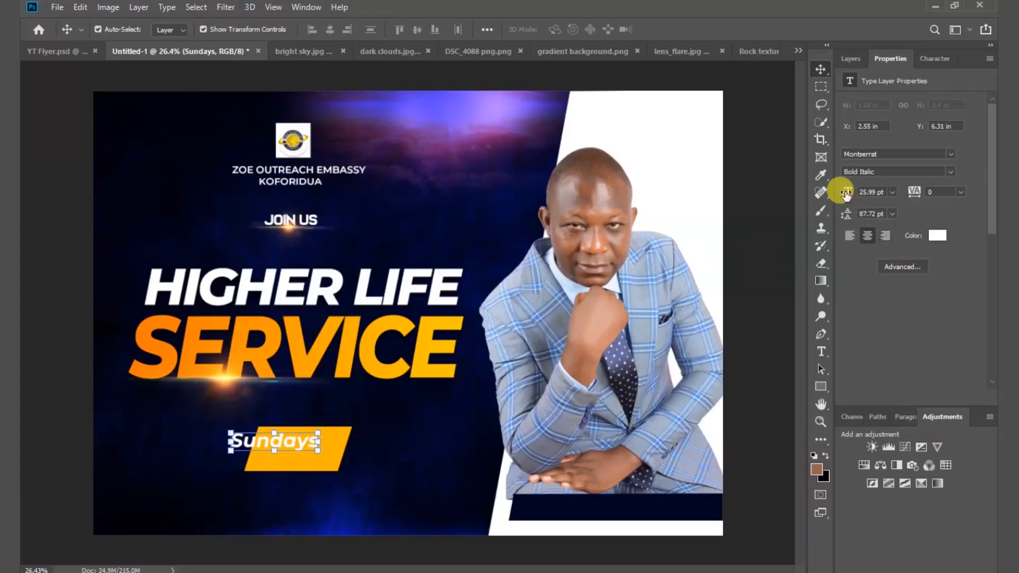
left_click_drag(847, 195, 851, 190)
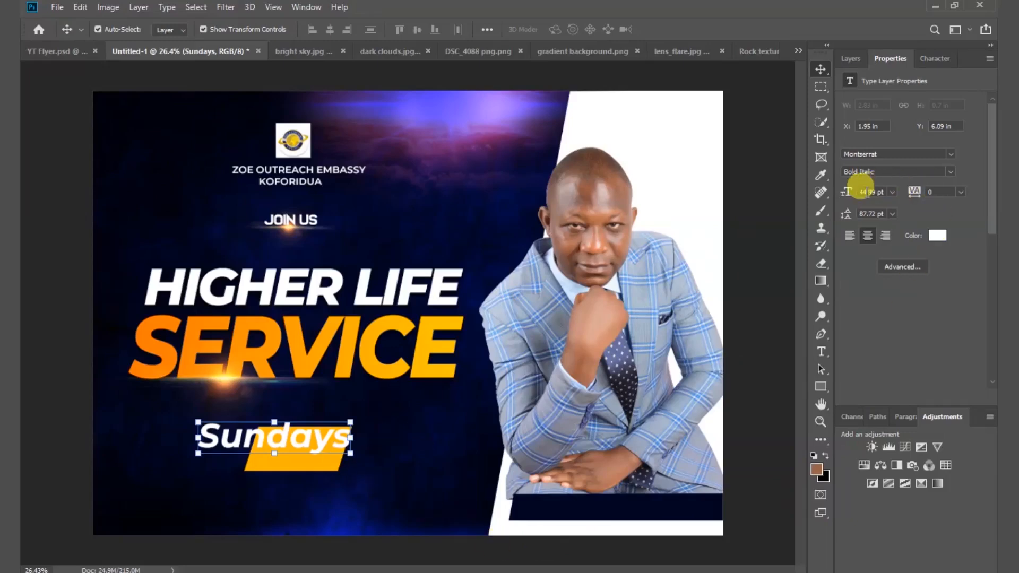
left_click_drag(850, 193, 839, 185)
left_click_drag(294, 445, 315, 448)
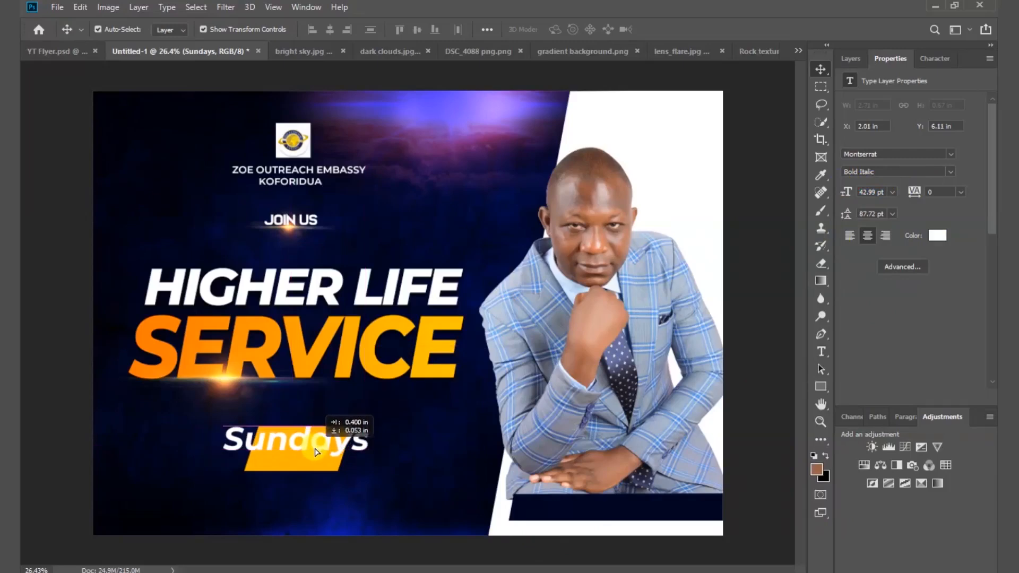
left_click_drag(316, 451, 296, 477)
Make the yellow parallelogram taller and wider behind Sundays.
left_click(296, 469)
left_click_drag(244, 449, 239, 451)
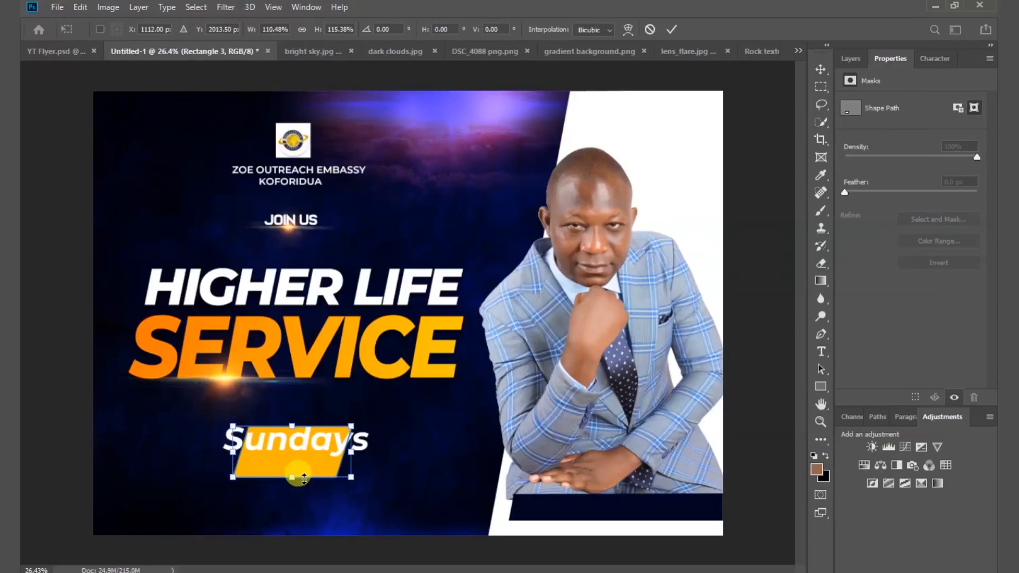
key("Return")
Mask out Rectangle 3's middle band with a marquee, leaving a thin orange underline under Sundays.
left_click(748, 320)
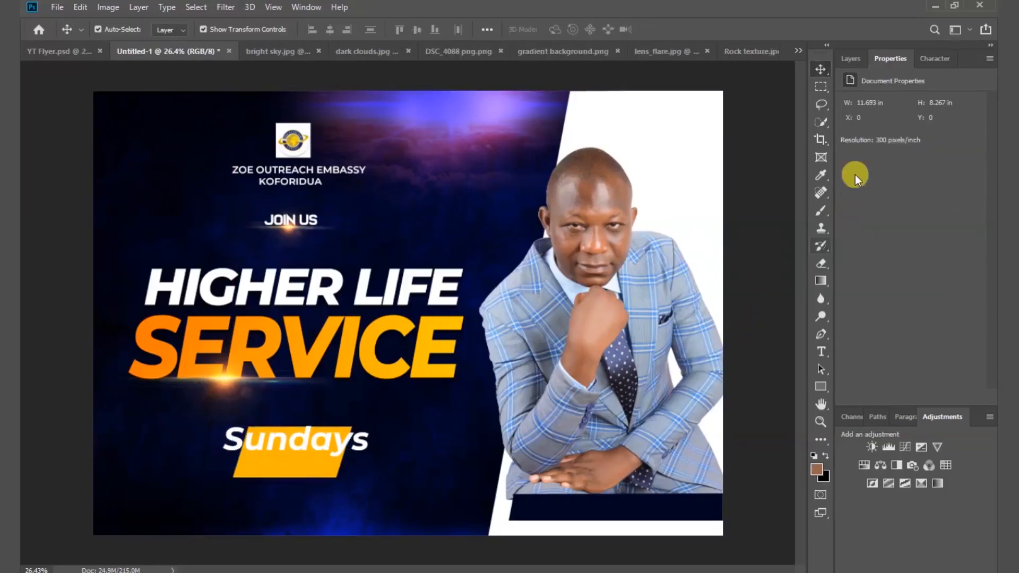
left_click(851, 59)
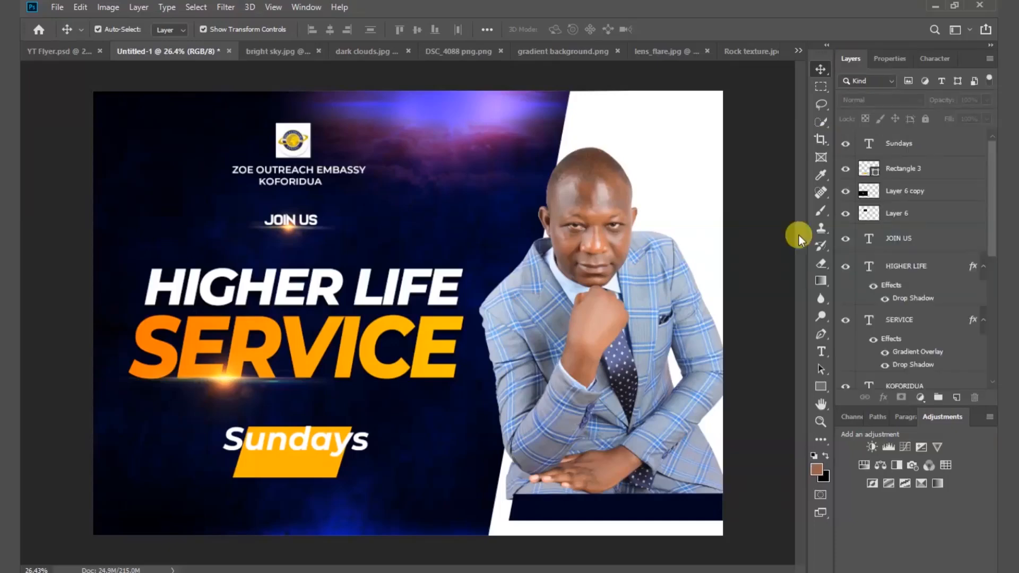
left_click(326, 474)
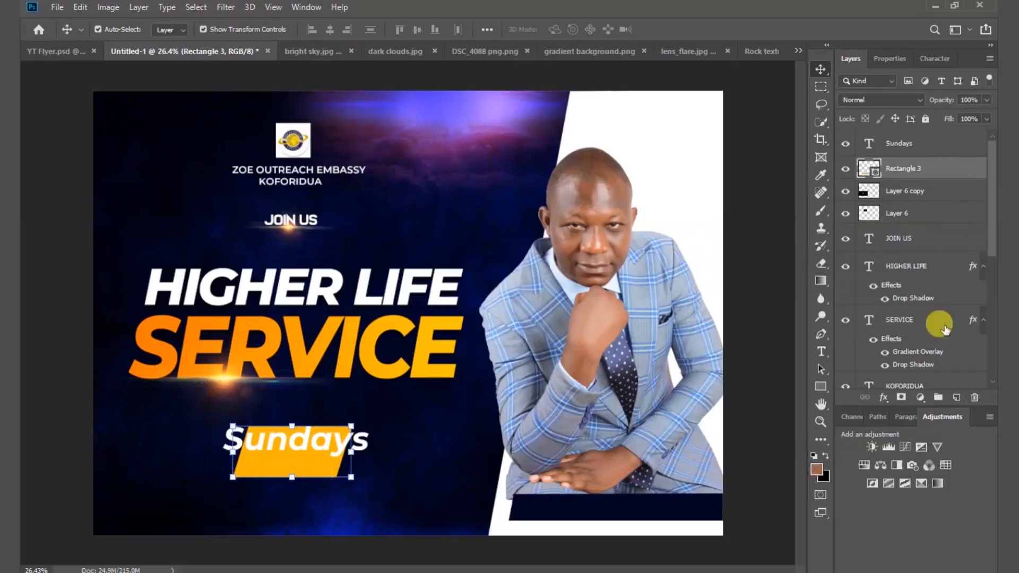
left_click(901, 398)
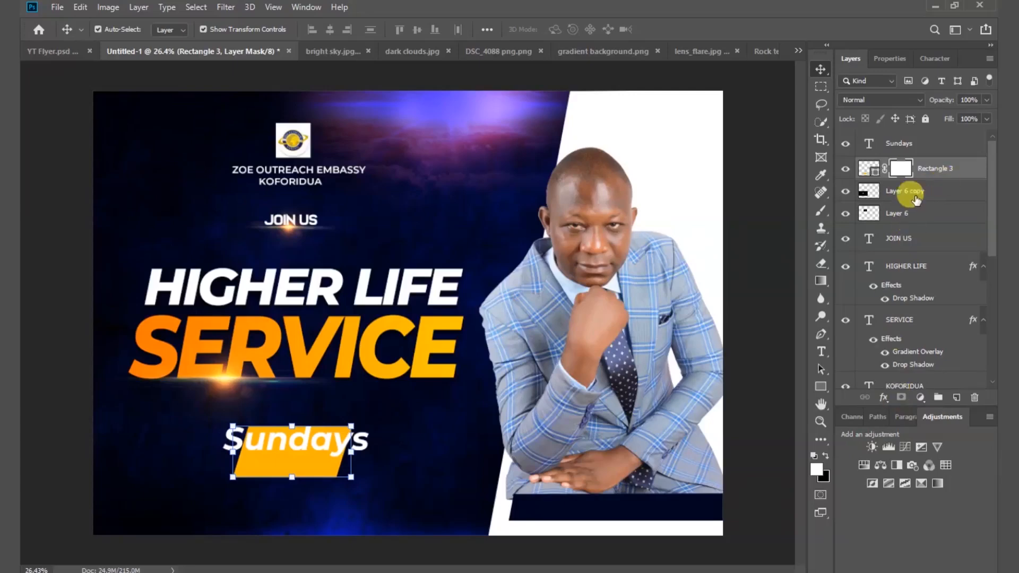
left_click(821, 86)
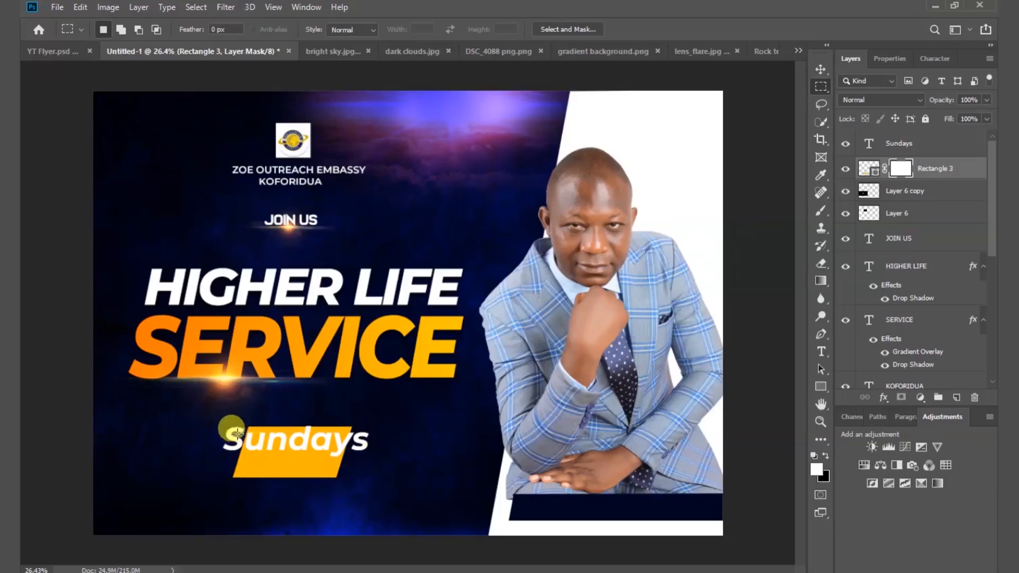
left_click_drag(226, 433, 357, 470)
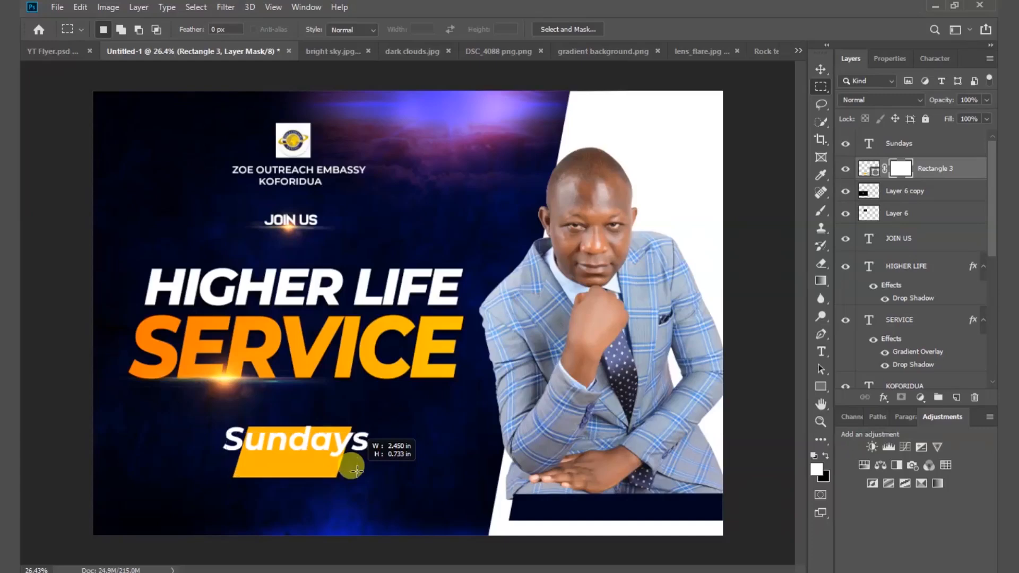
left_click_drag(357, 470, 357, 472)
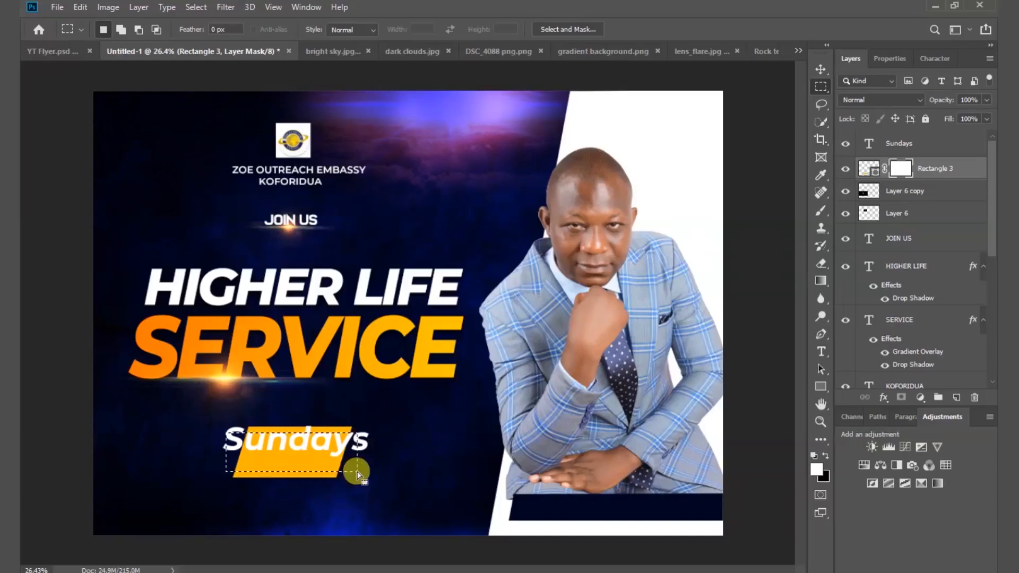
key("Delete")
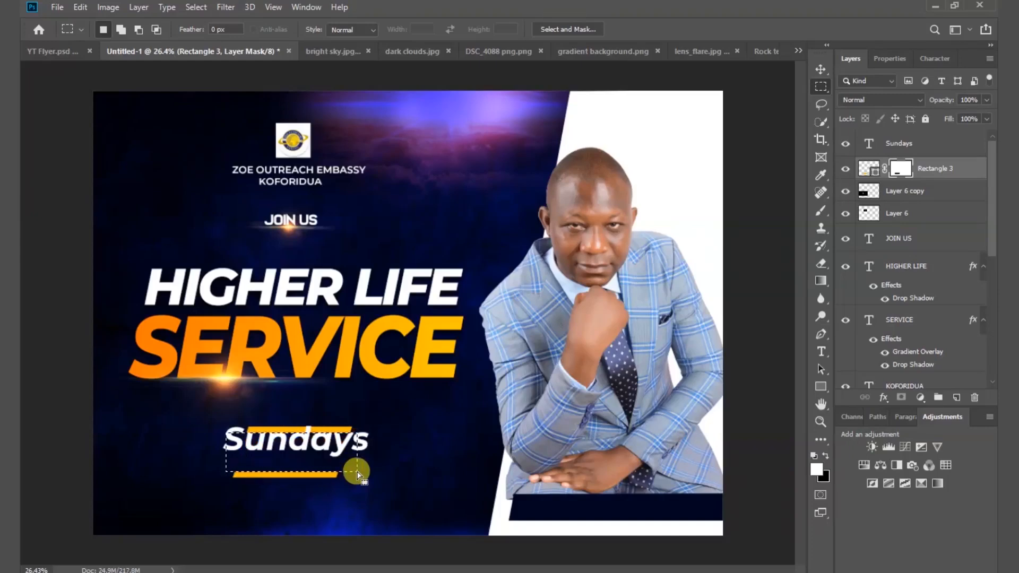
key("ctrl+d")
left_click(820, 73)
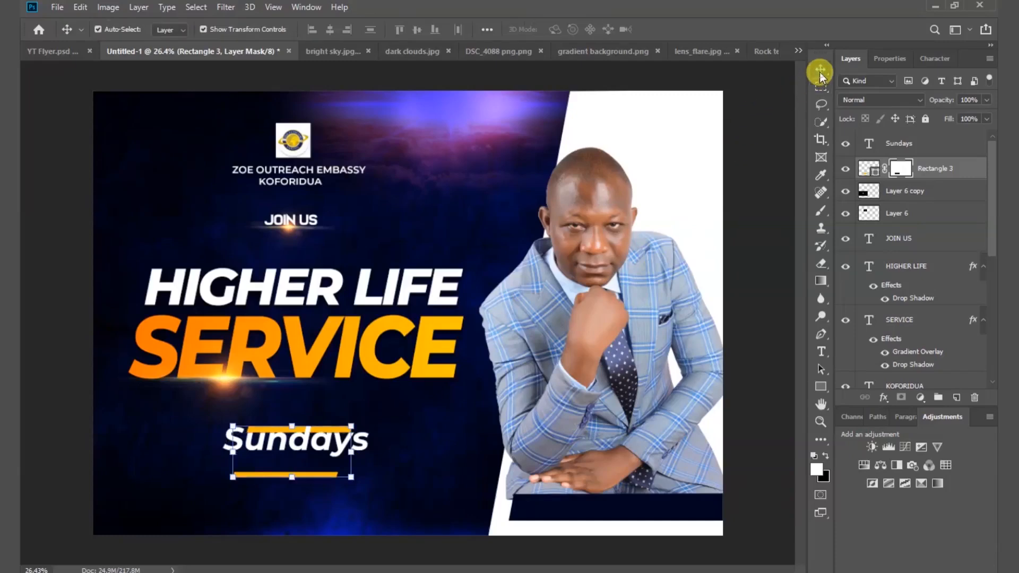
Duplicate the Sundays text just below itself and change the copy to read '8:00am'.
left_click(750, 301)
left_click(321, 450)
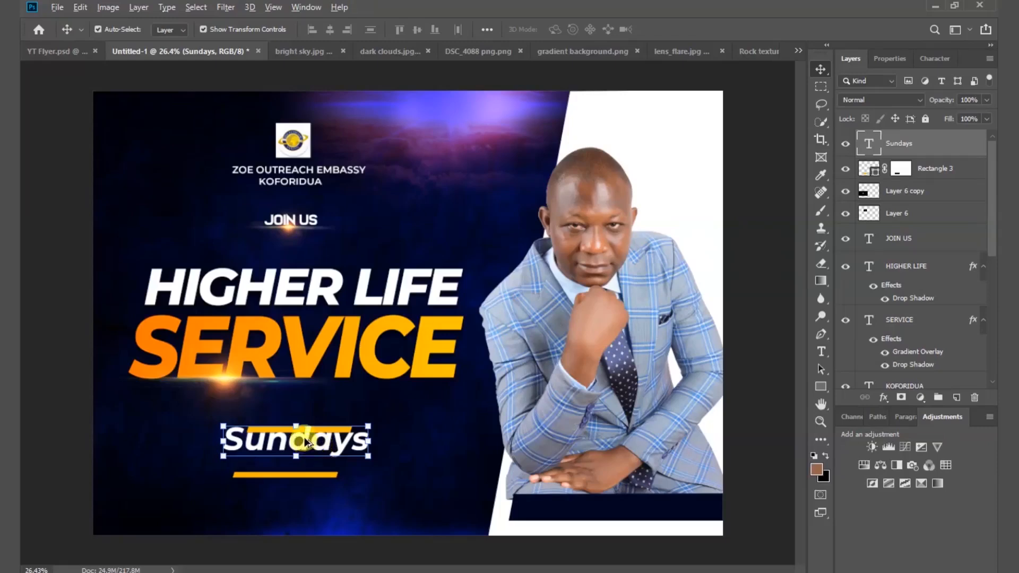
left_click_drag(307, 442, 306, 461, "alt")
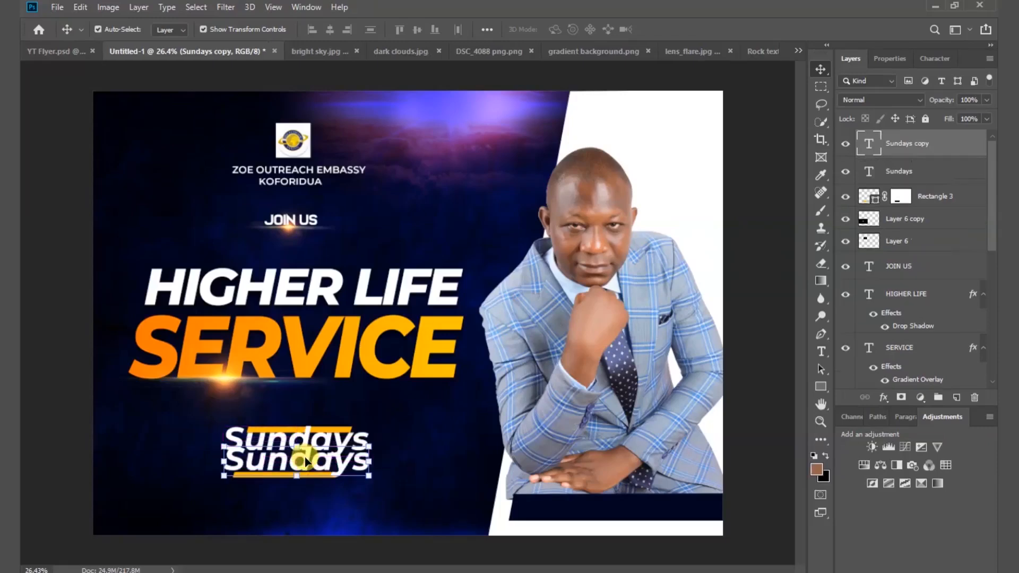
double_click(306, 456)
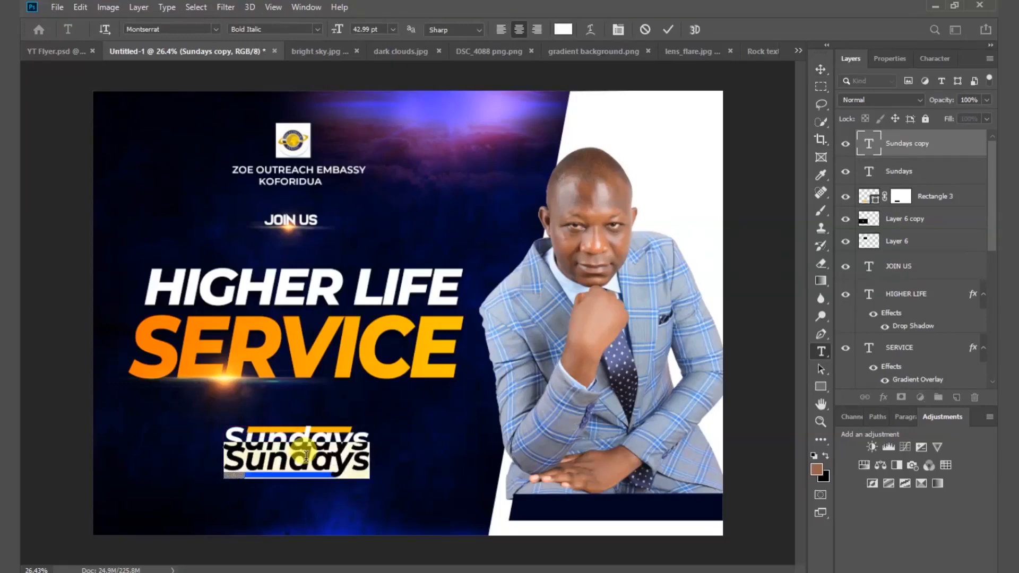
type("8:")
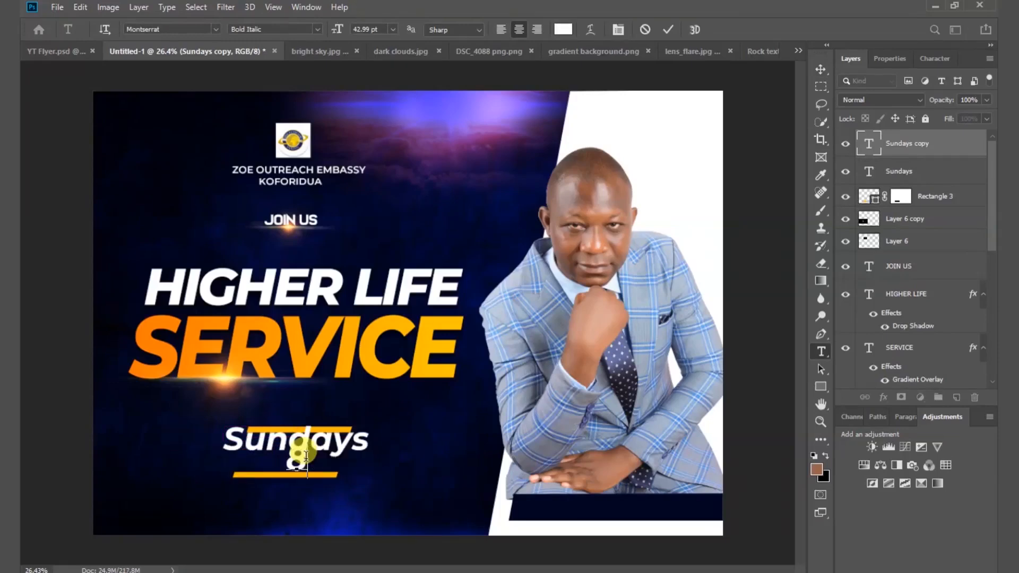
type("00")
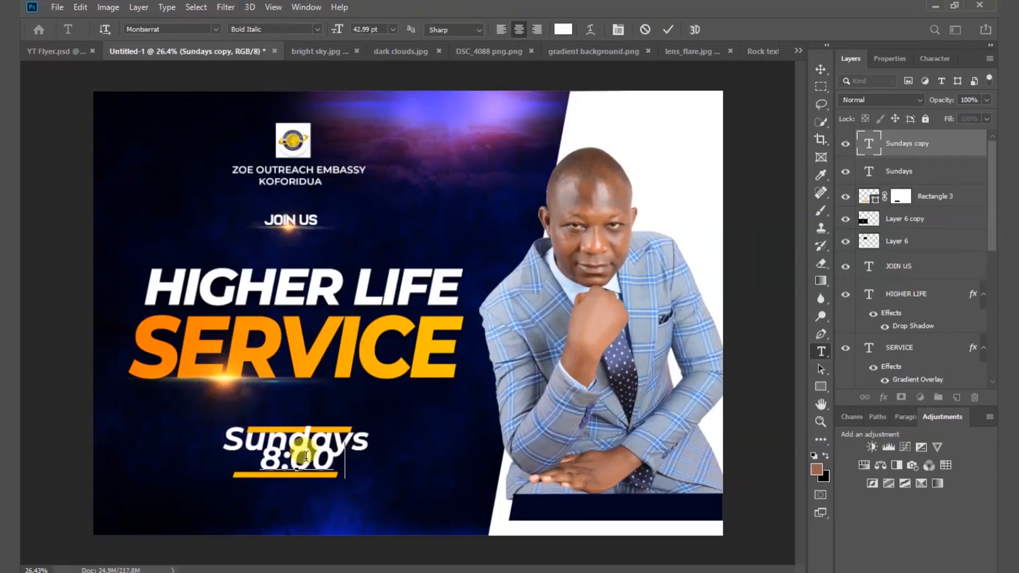
type("am")
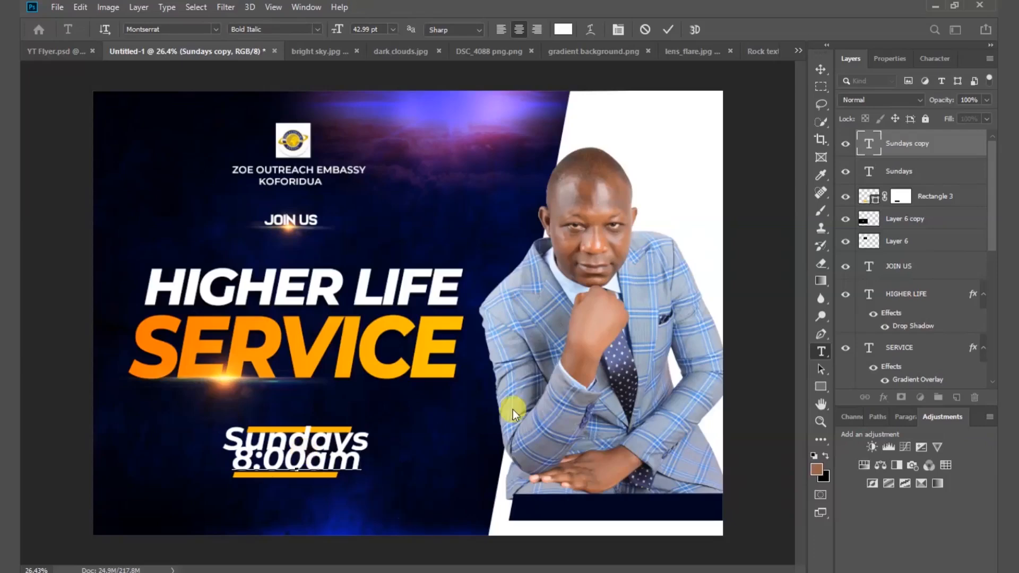
left_click(667, 30)
Colour the 8:00am text orange #ffb300, sampled from the banner strip.
key("v")
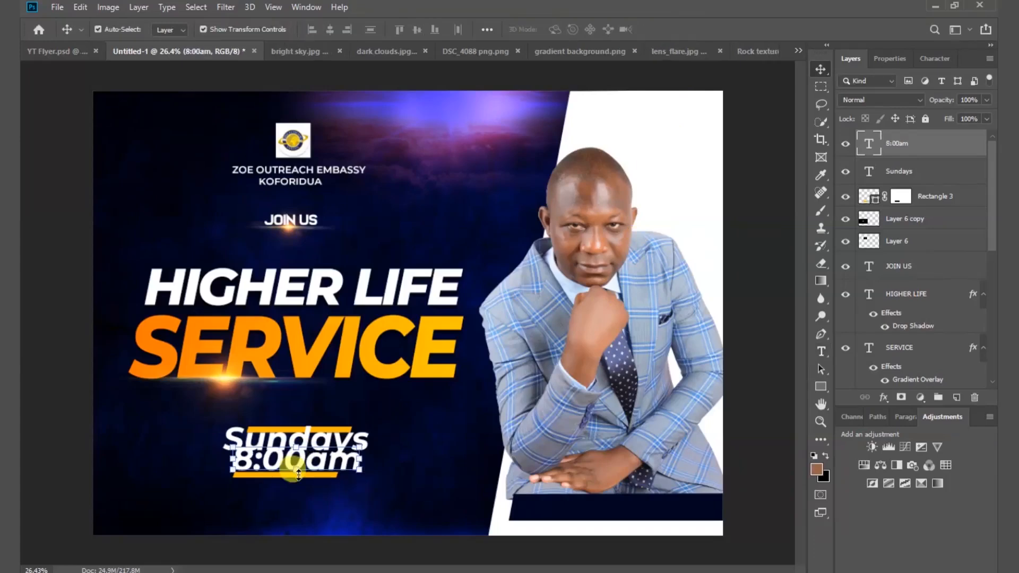
left_click(889, 59)
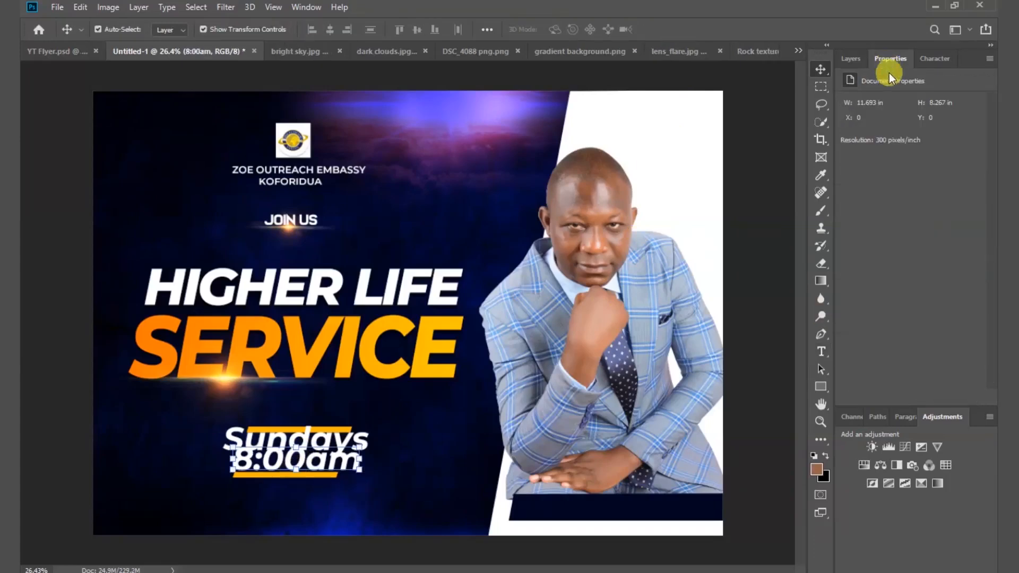
left_click(936, 235)
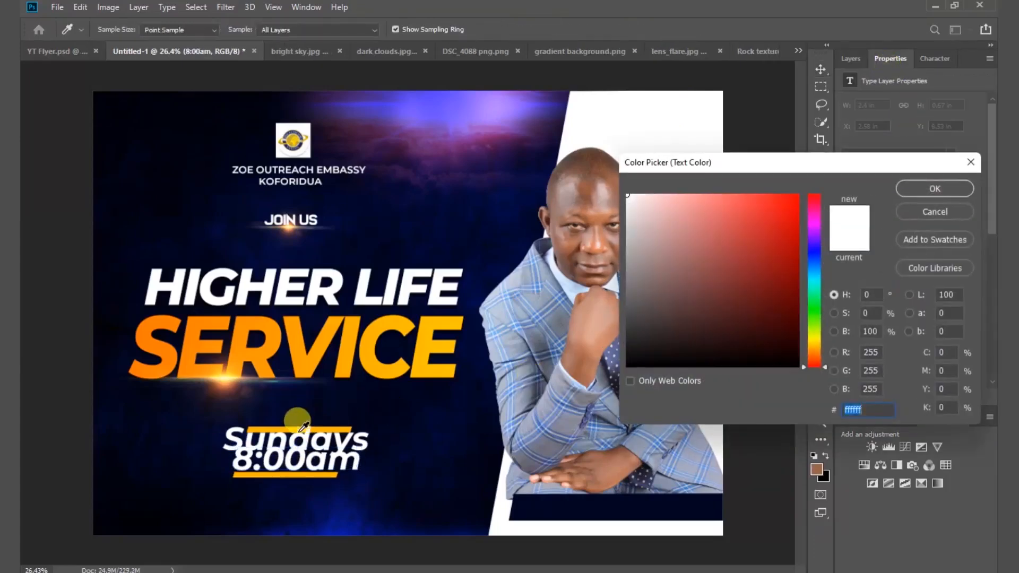
left_click(300, 428)
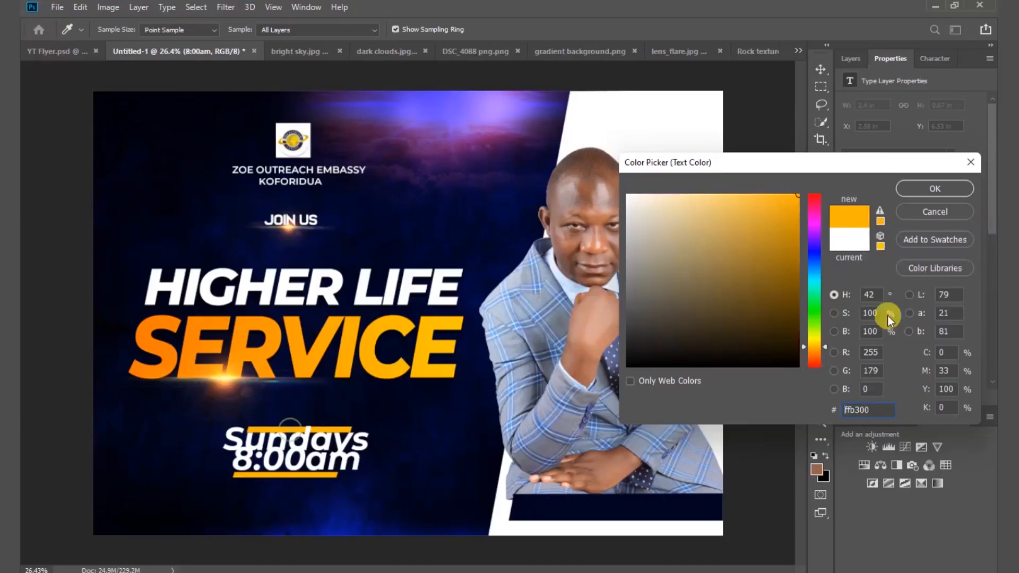
left_click(935, 188)
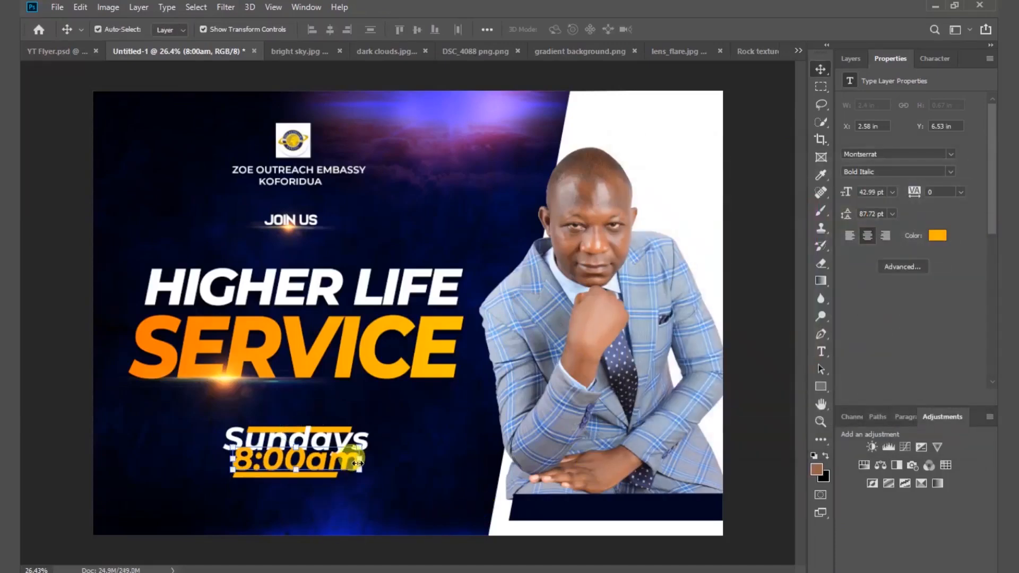
Scale the 8:00am text down so it fits under Sundays.
left_click_drag(356, 463, 333, 463)
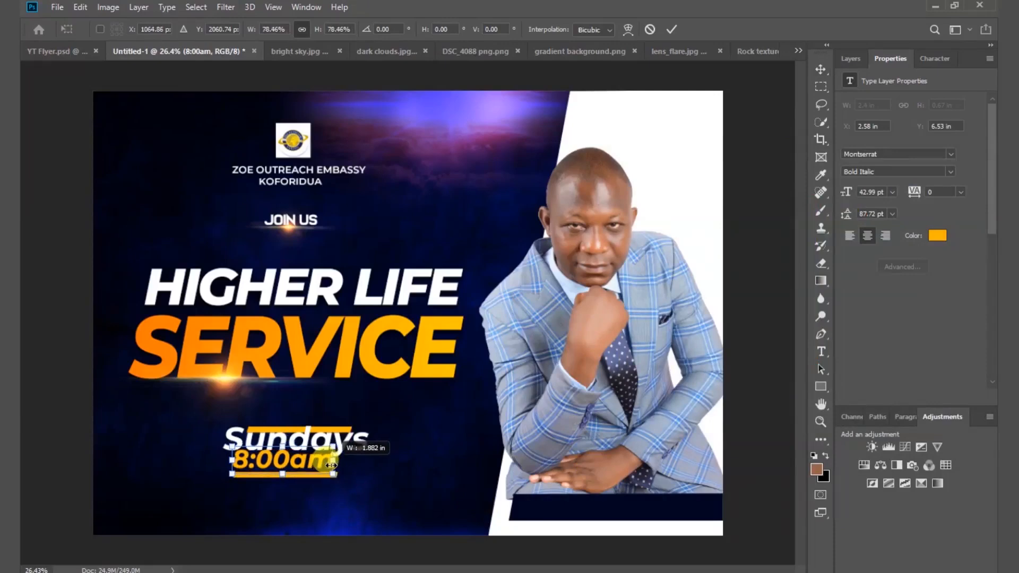
left_click_drag(240, 458, 261, 455)
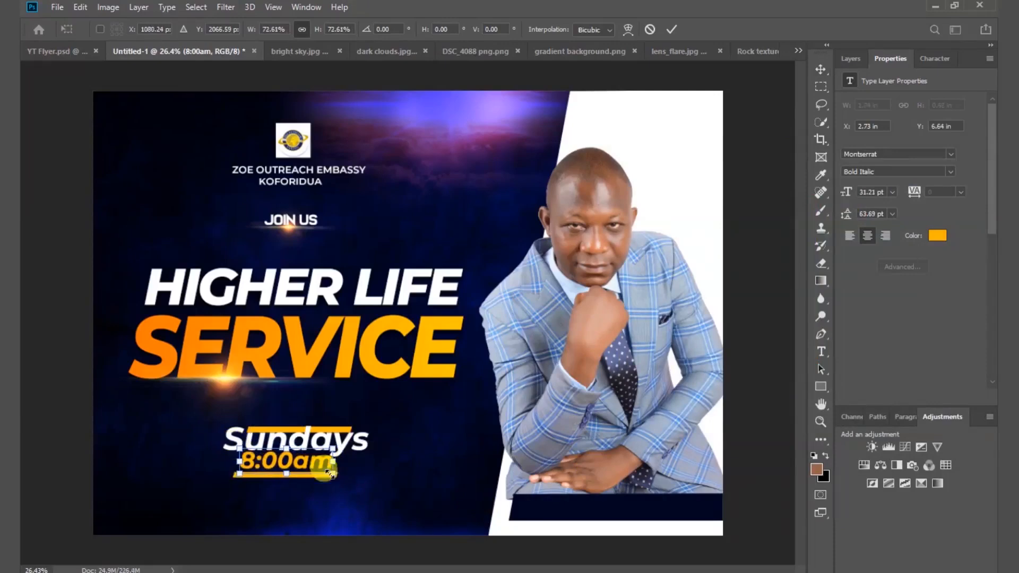
scroll(278, 501, "up", 3)
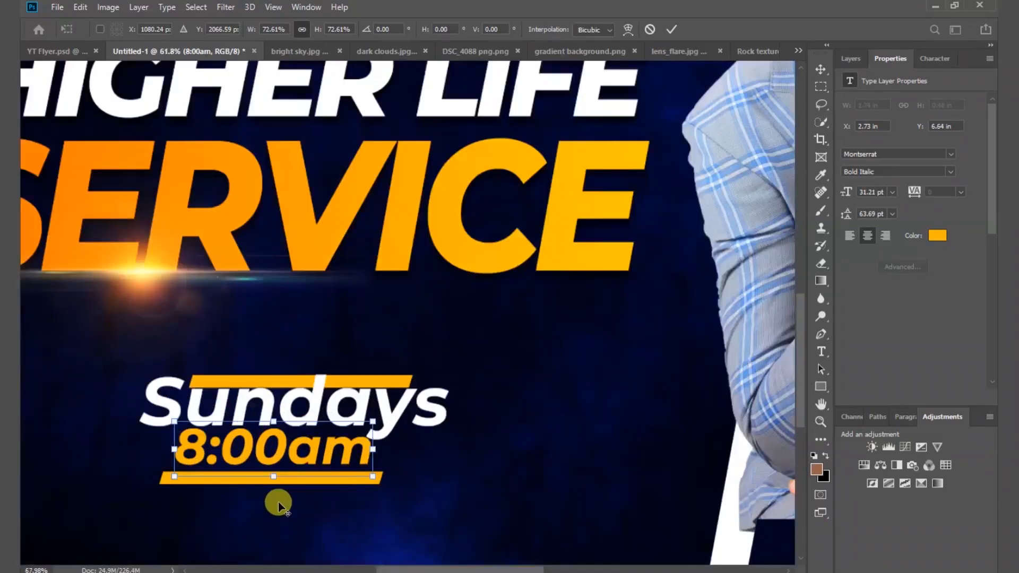
scroll(278, 502, "up", 1)
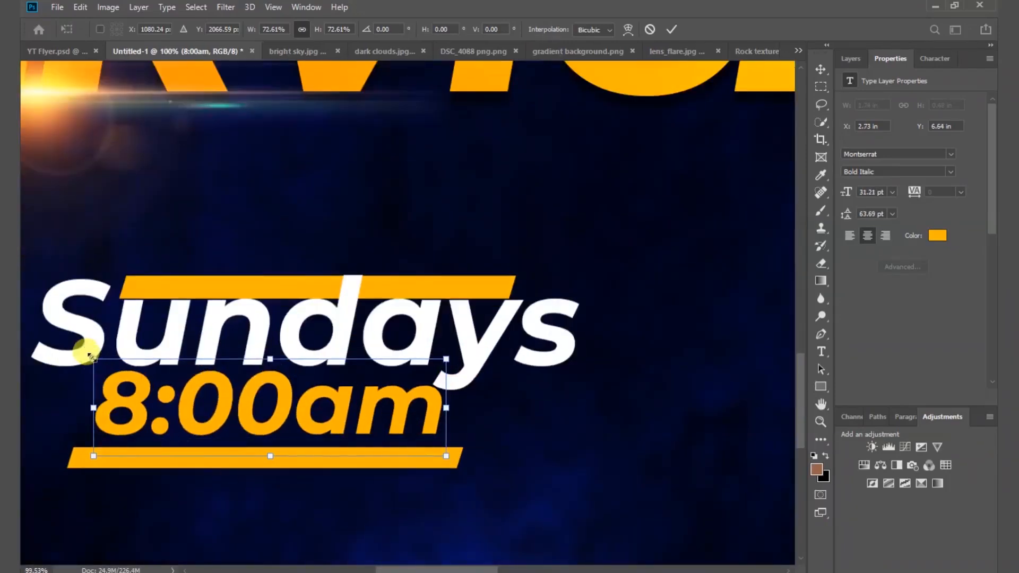
left_click_drag(446, 409, 409, 406)
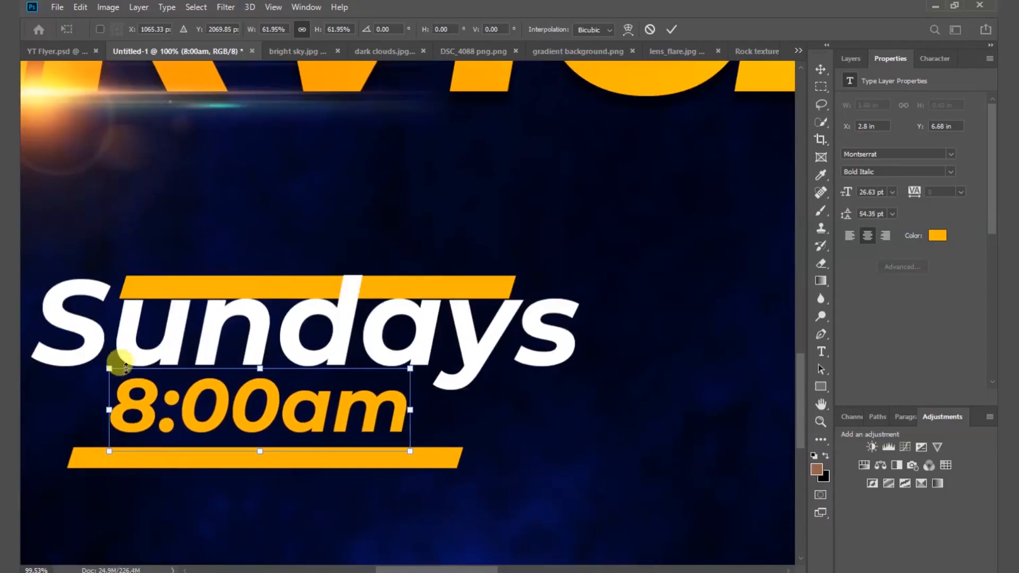
left_click_drag(115, 366, 118, 372)
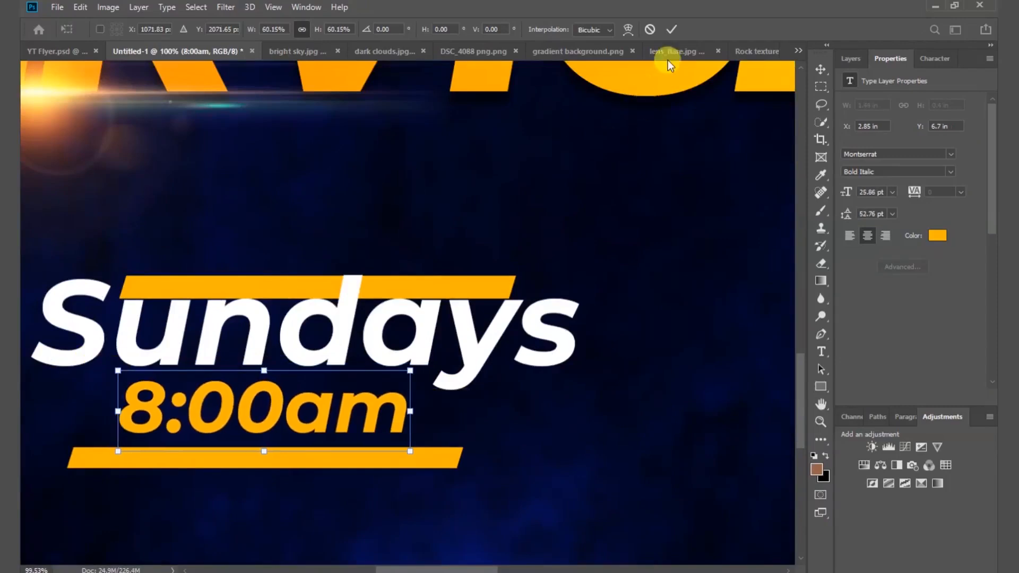
left_click(676, 27)
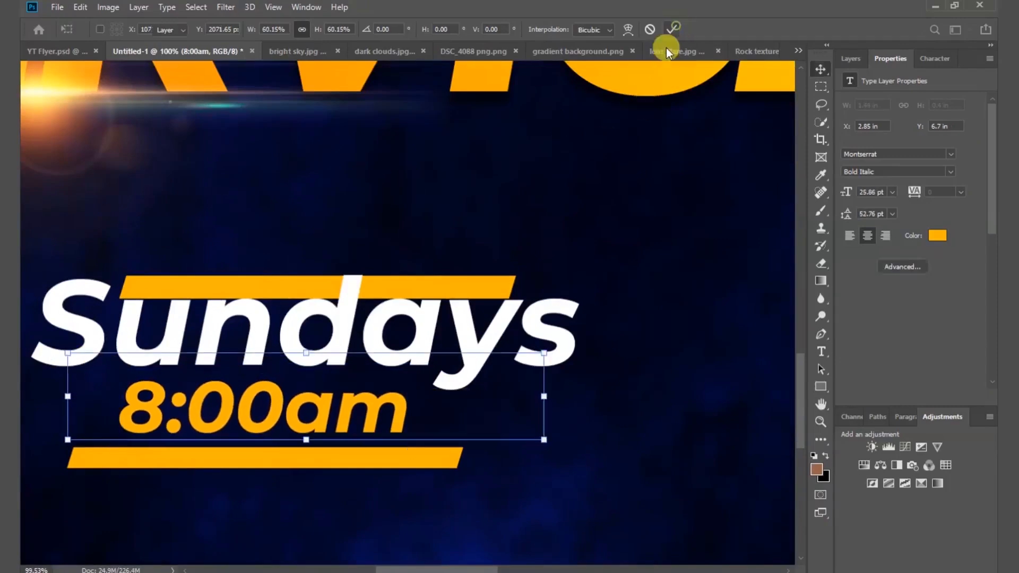
Fit the flyer on screen and narrow the 8:00am text further to 20.92 pt.
left_click(281, 8)
left_click(301, 133)
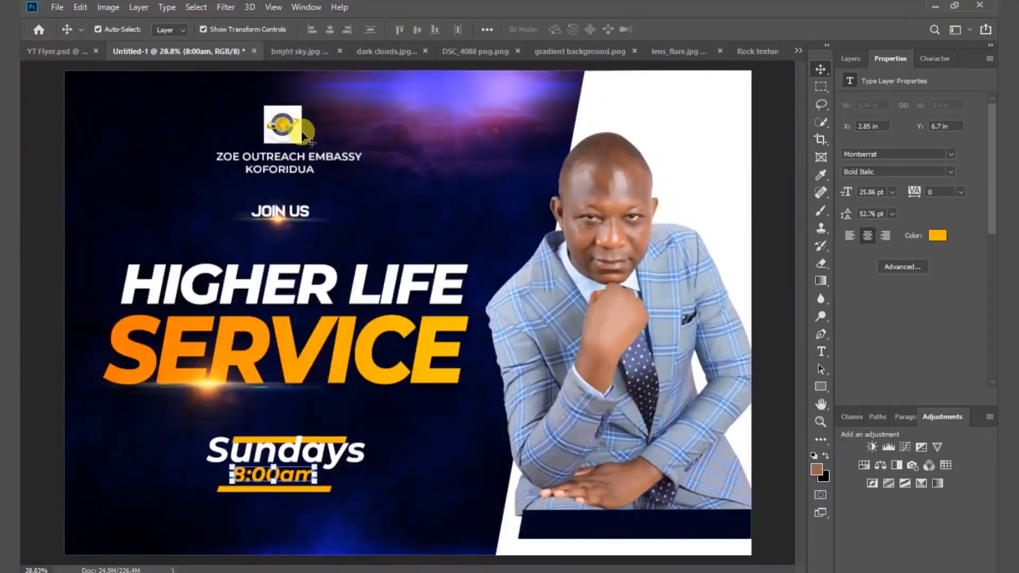
left_click(423, 470)
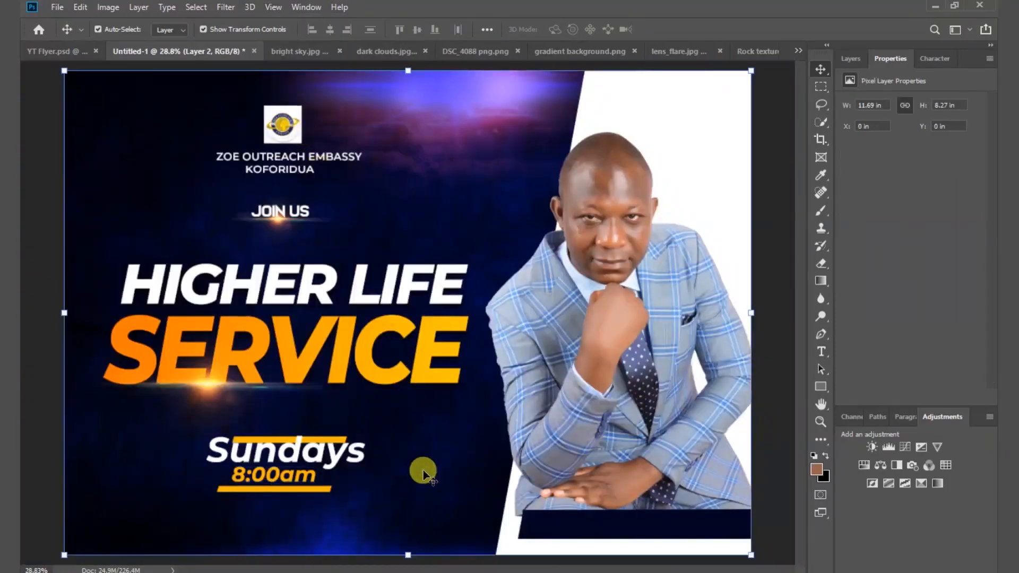
left_click(278, 473)
key("ctrl+t")
left_click_drag(232, 475, 237, 476)
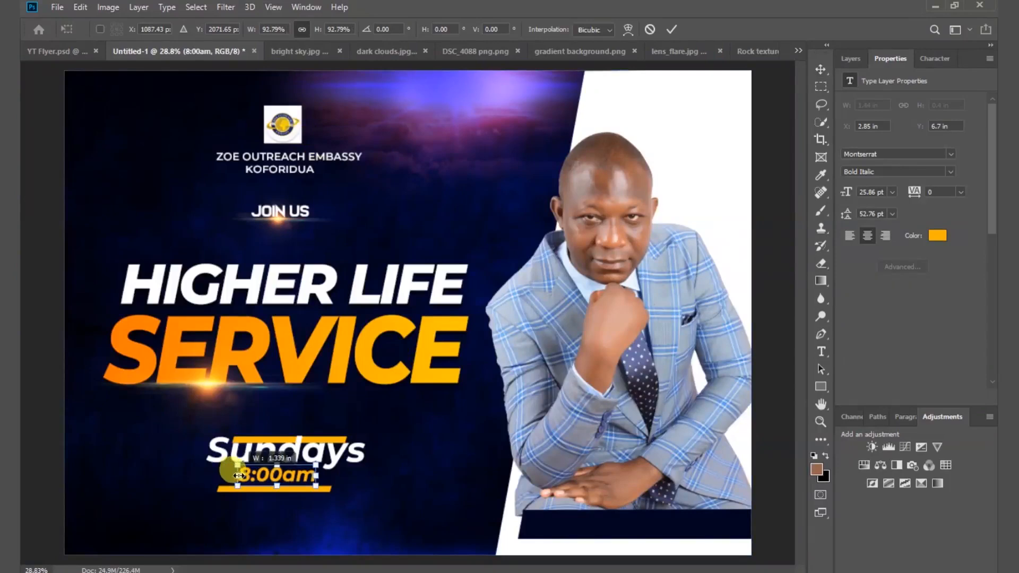
left_click_drag(317, 478, 314, 480)
left_click_drag(235, 476, 239, 476)
left_click(671, 30)
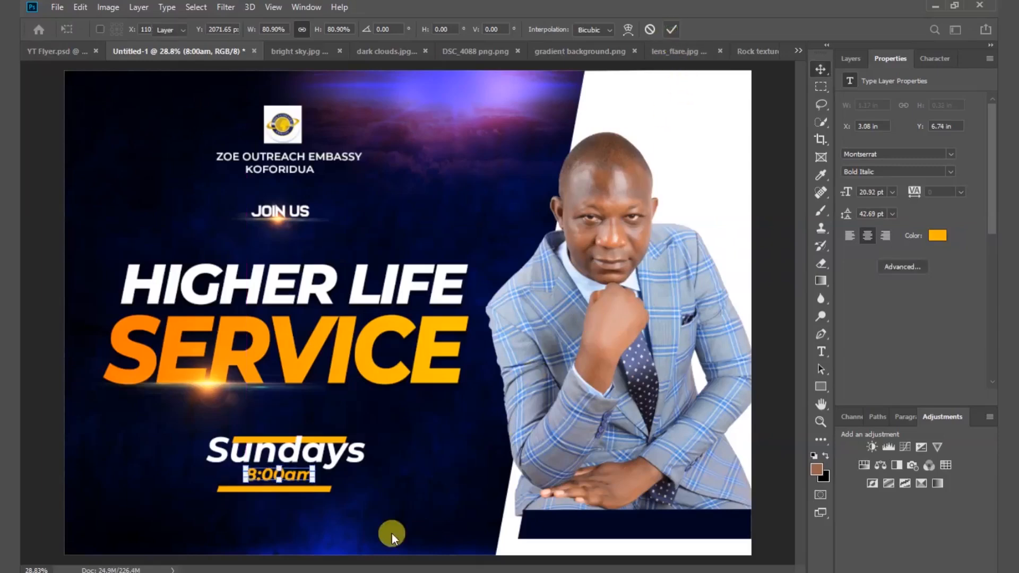
Alt-drag a copy of the 8:00am text onto the navy bar at bottom right.
left_click(373, 524)
left_click(295, 479)
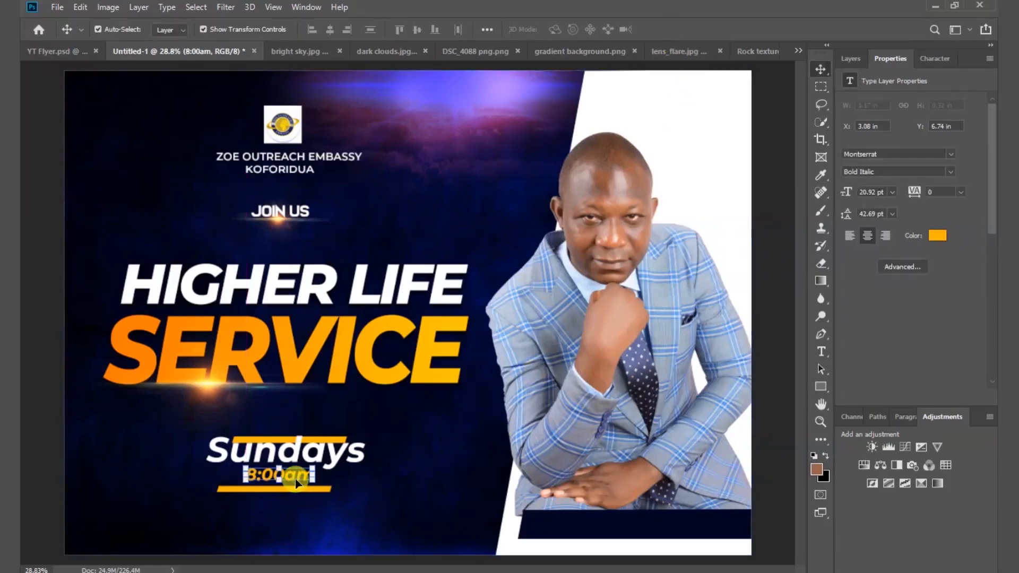
left_click(444, 504)
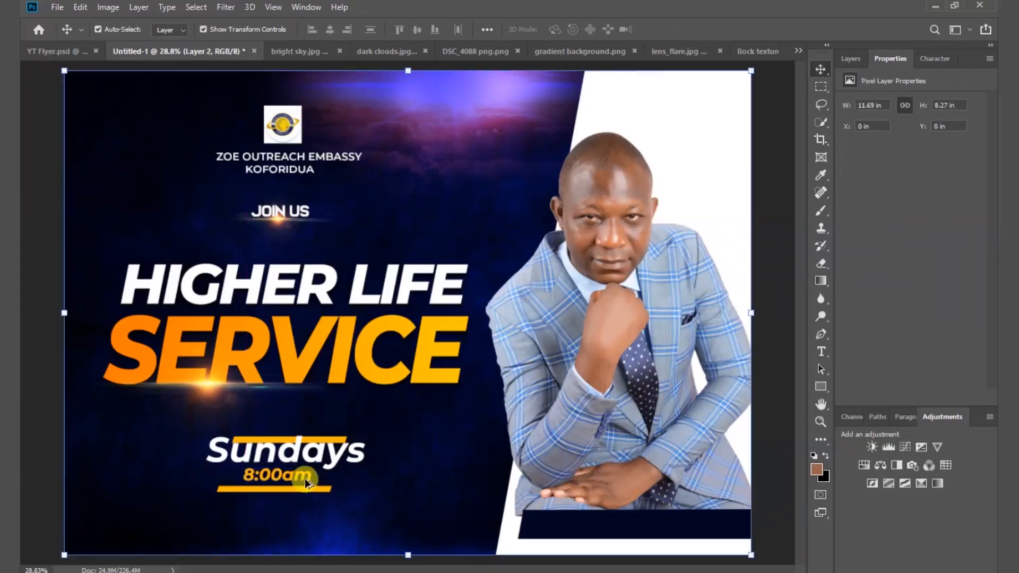
left_click_drag(296, 479, 581, 527, "alt")
Retype the copied text as the pastor's name, shift it right and narrow it to about 92%.
double_click(580, 525)
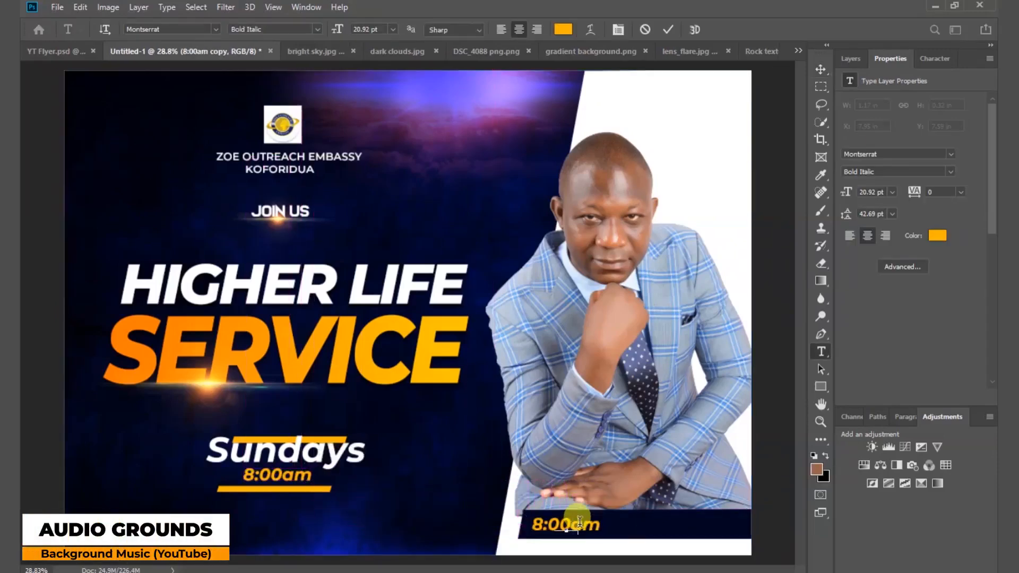
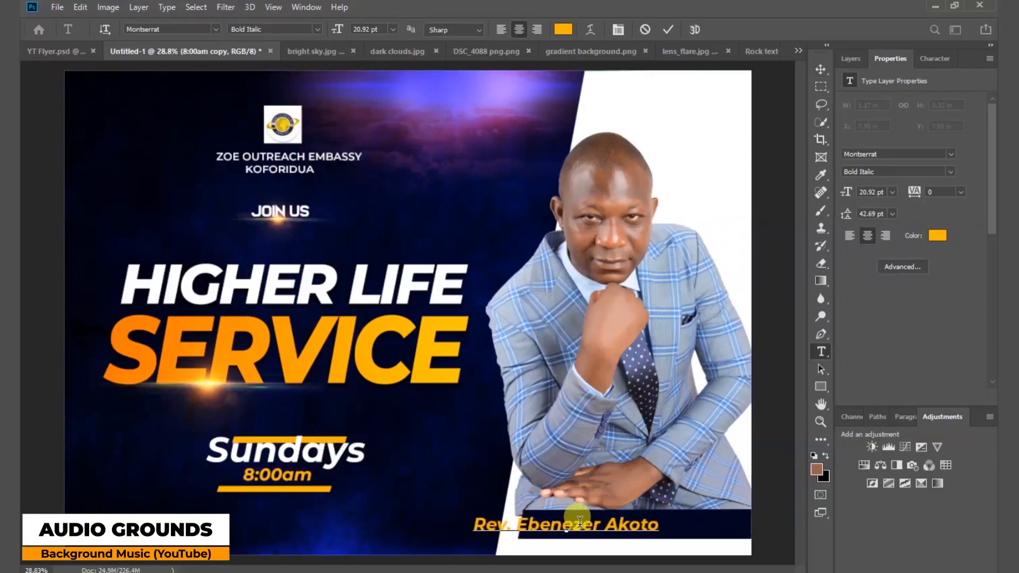
left_click(668, 30)
key("v")
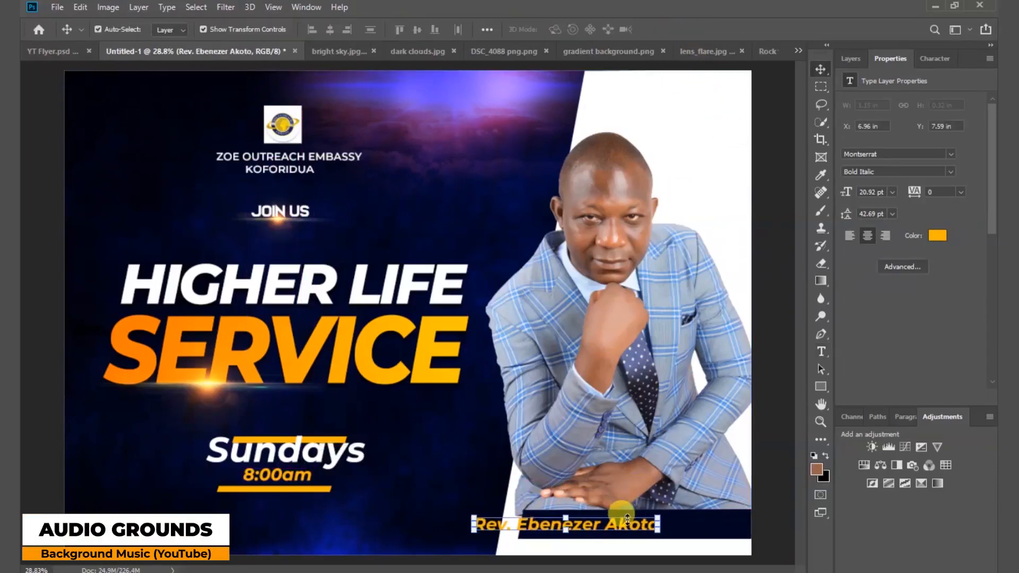
left_click_drag(627, 527, 688, 528)
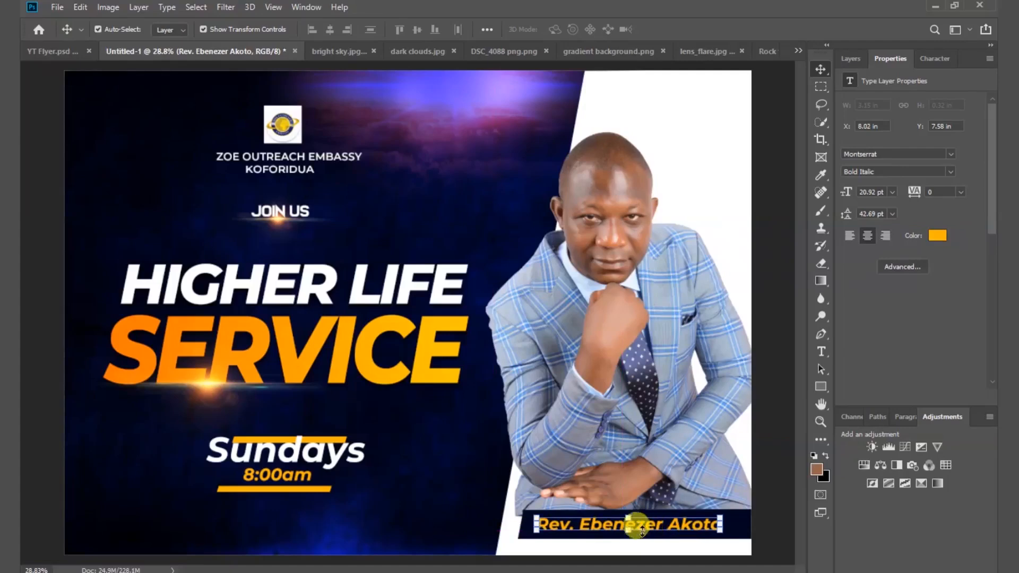
left_click_drag(538, 524, 562, 523)
left_click(587, 552)
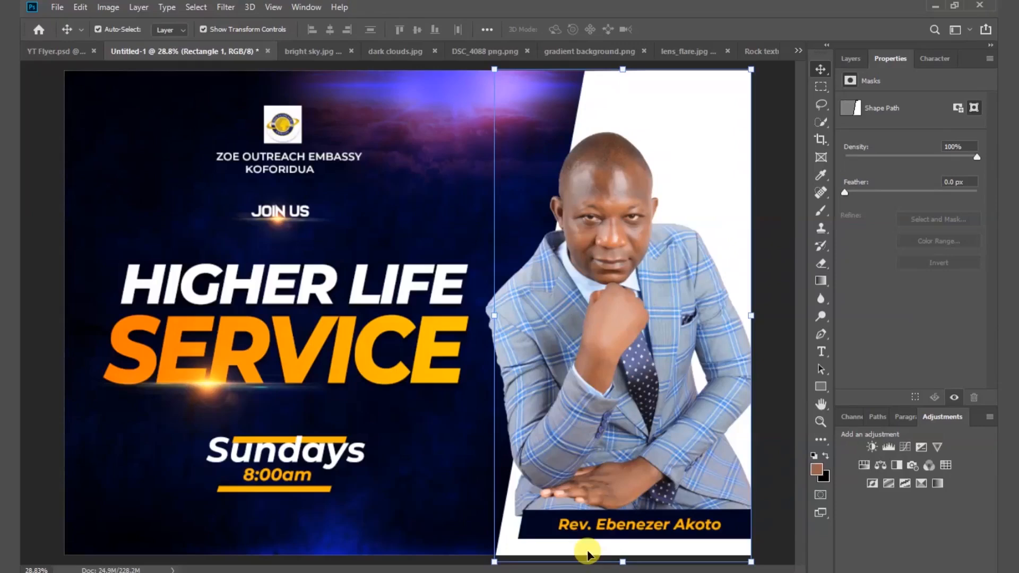
Draw a long rectangle across the flyer's lower left and nudge it slightly down.
left_click(849, 59)
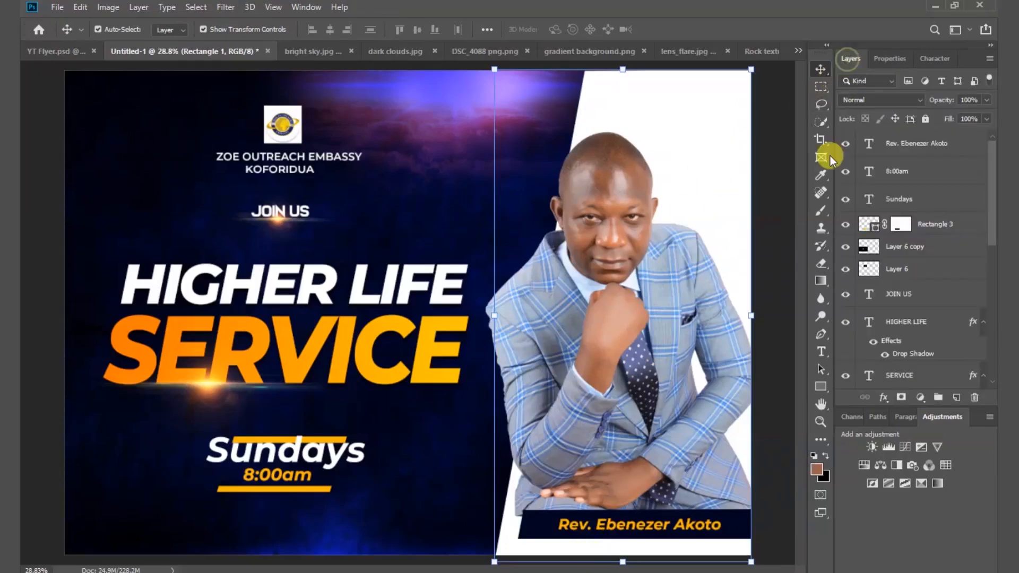
left_click(822, 388)
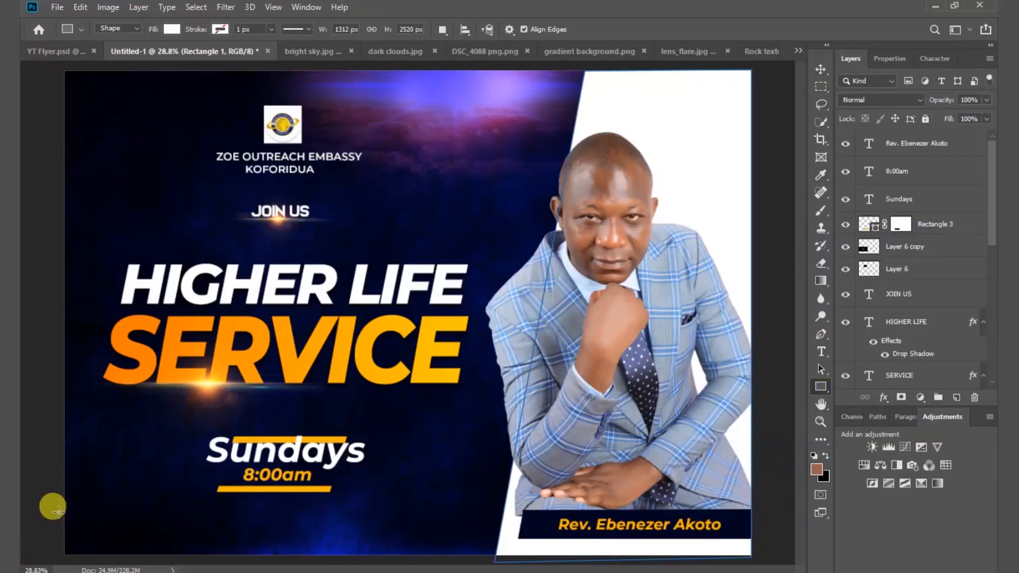
left_click_drag(60, 511, 507, 537)
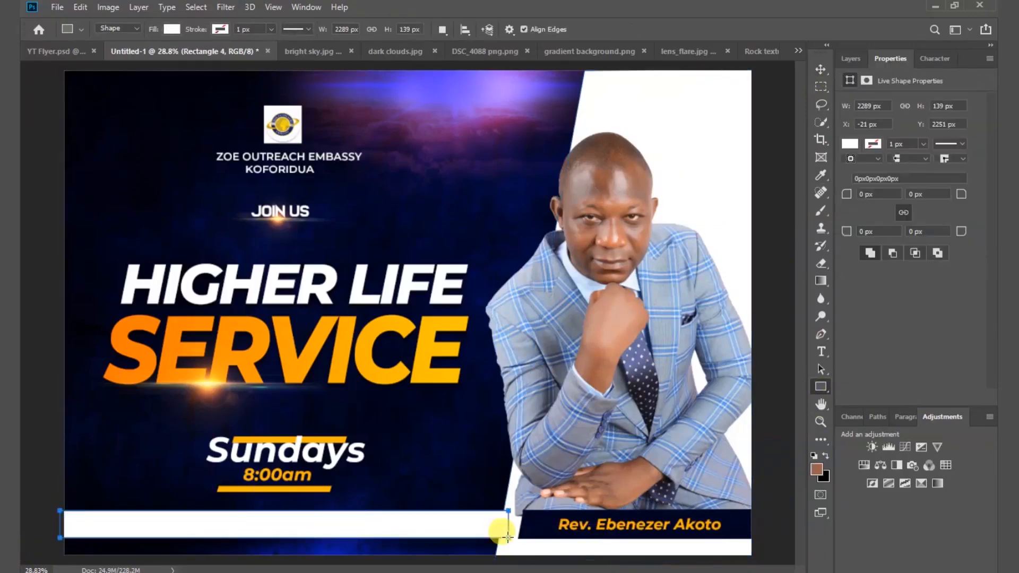
left_click(817, 68)
left_click_drag(425, 528, 429, 533)
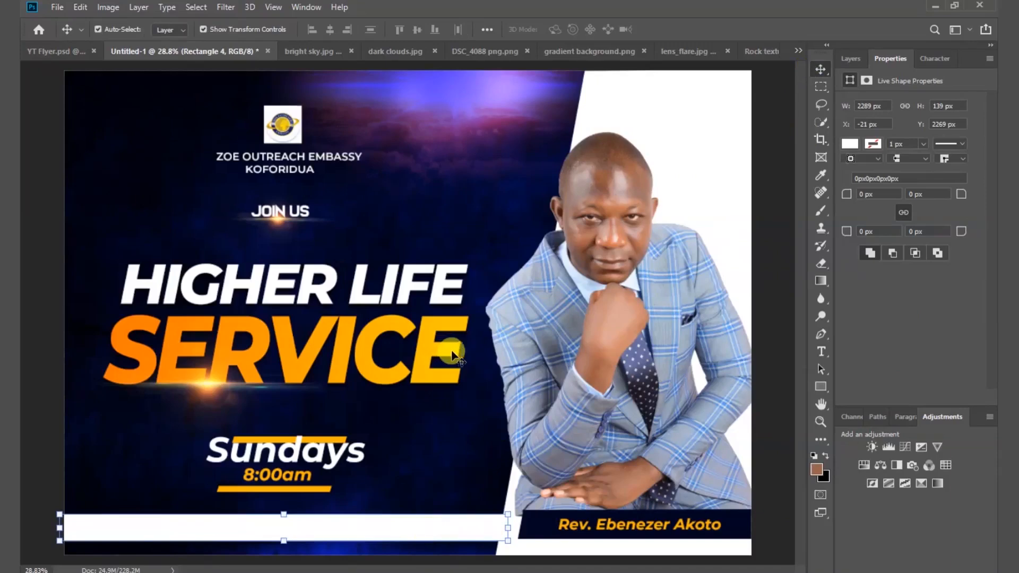
Fill the bar with yellow #ffc600, sampled from the SERVICE text.
left_click(849, 144)
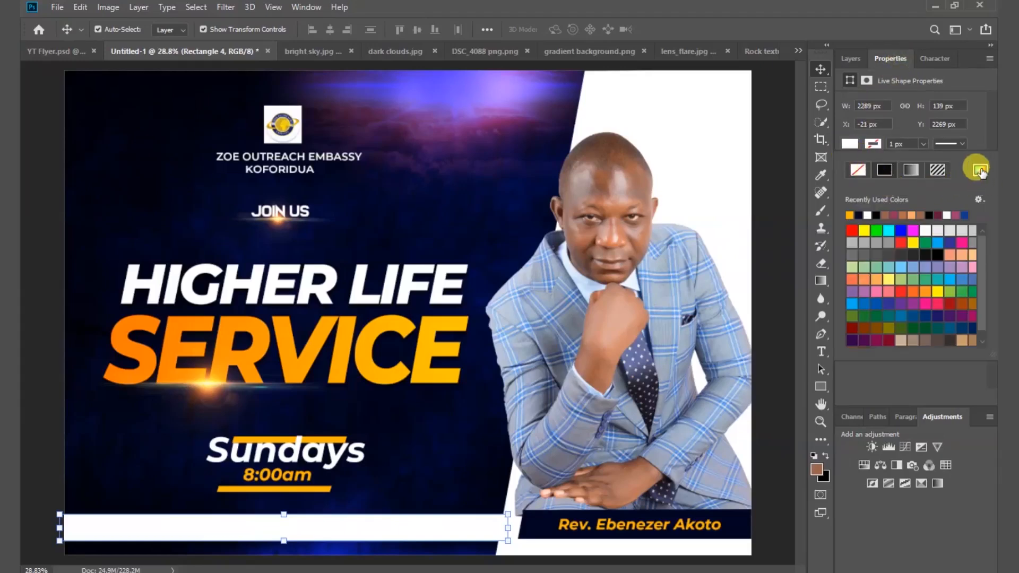
left_click(979, 171)
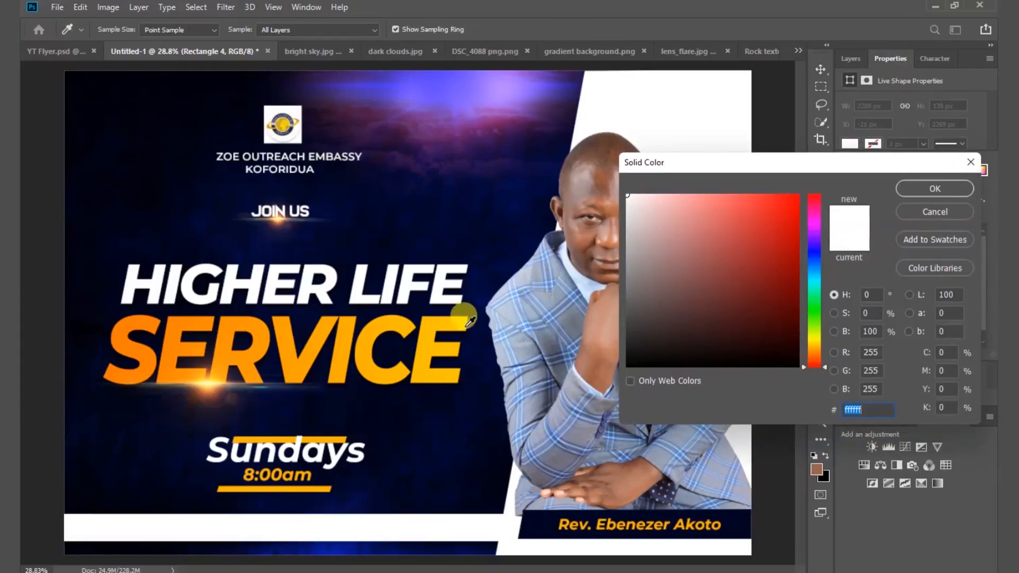
left_click(467, 322)
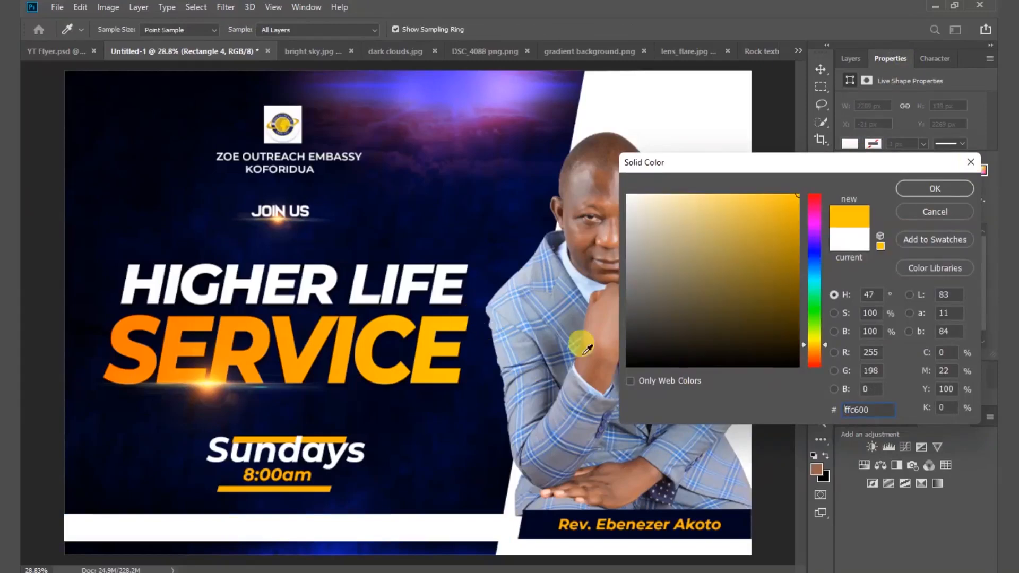
left_click(943, 192)
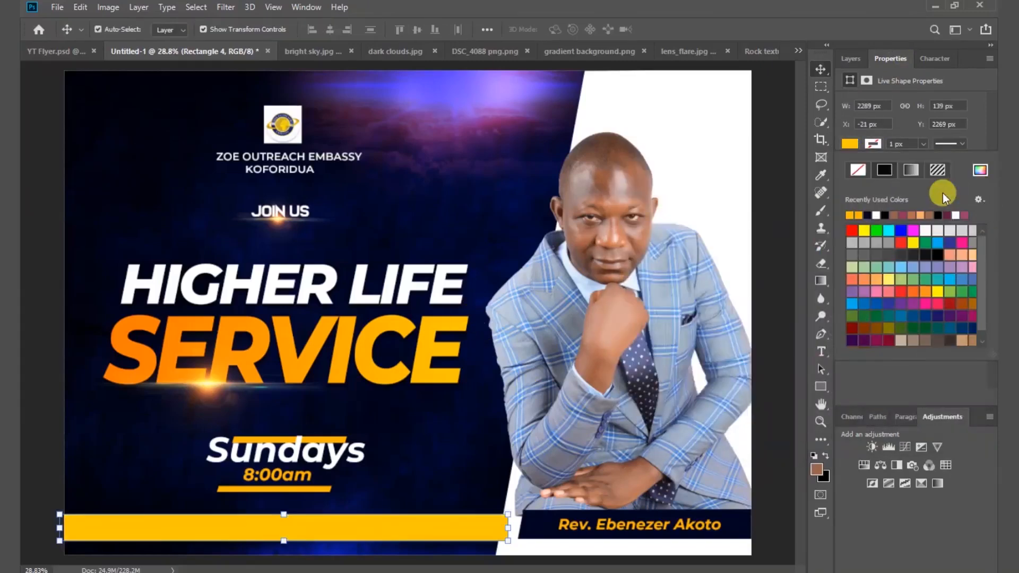
left_click(451, 488)
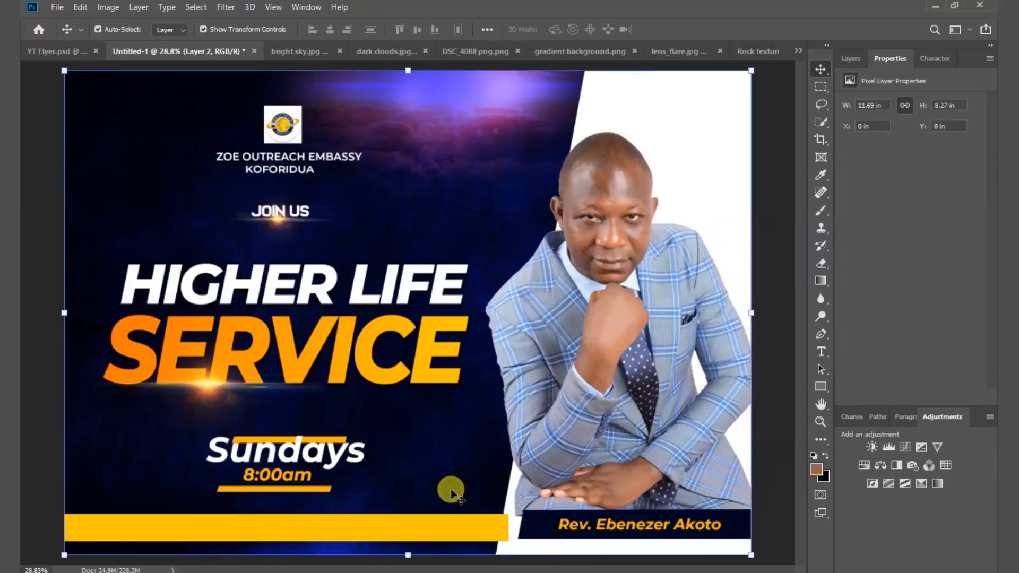
Zoom into the yellow bar's right end and check its layer order against the white slanted shape.
scroll(515, 553, "up", 3)
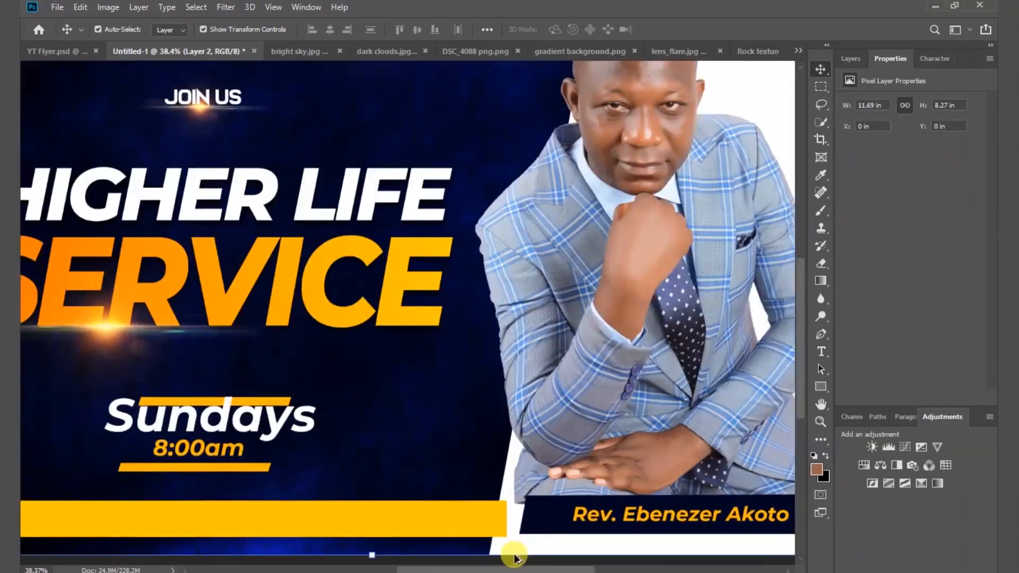
scroll(515, 552, "up", 2)
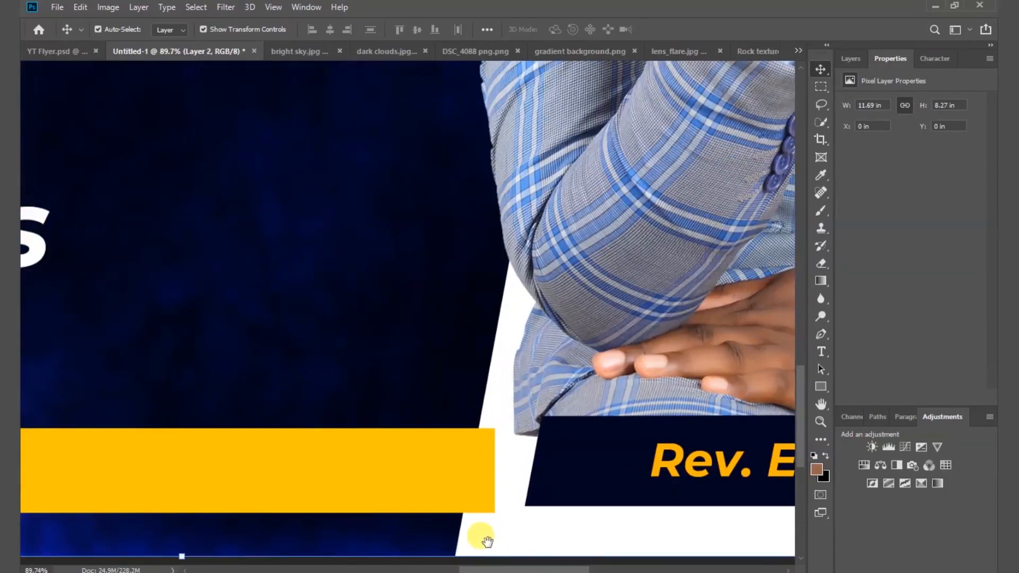
left_click_drag(480, 534, 450, 455)
left_click(426, 421)
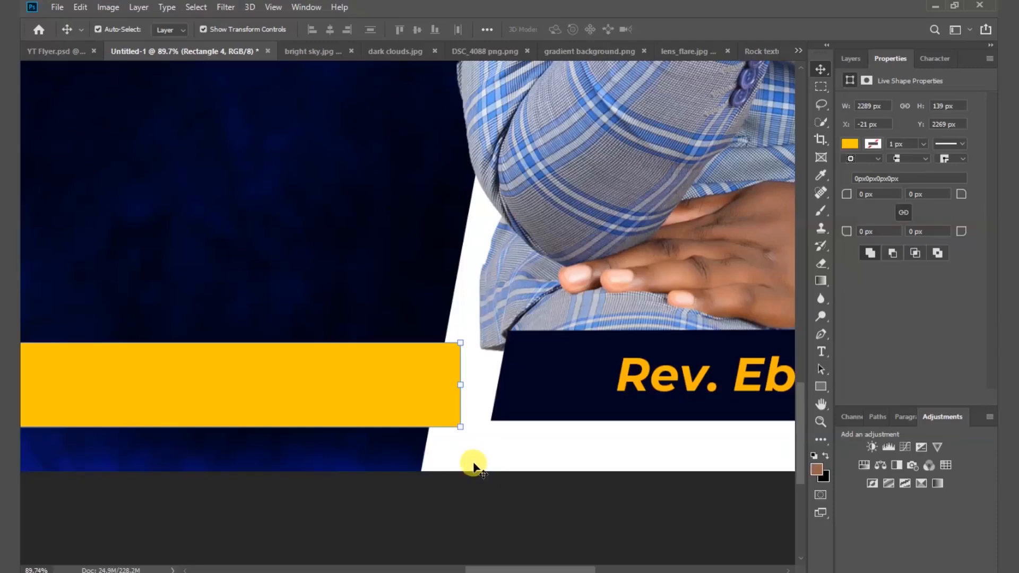
left_click(851, 59)
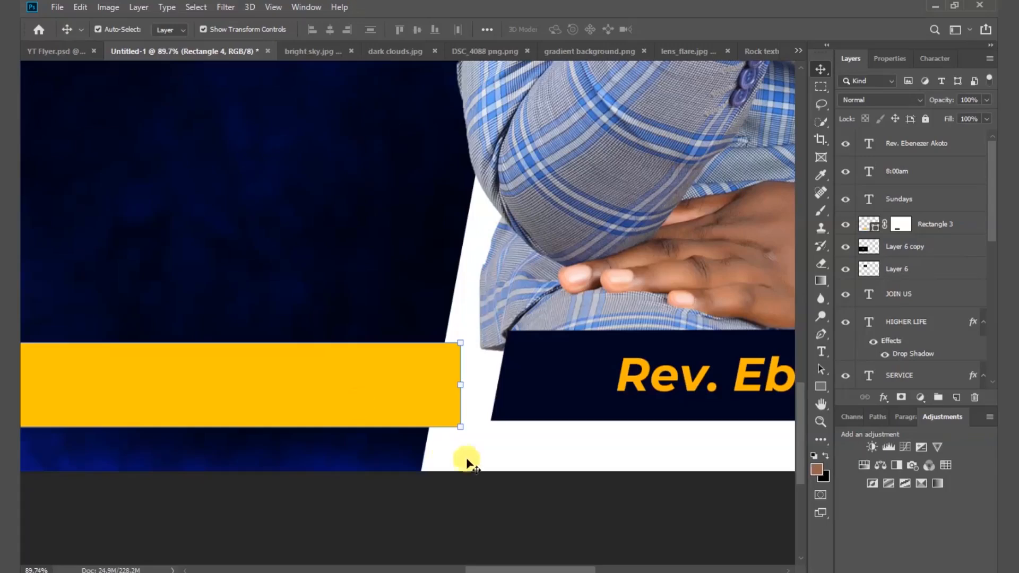
left_click(561, 460)
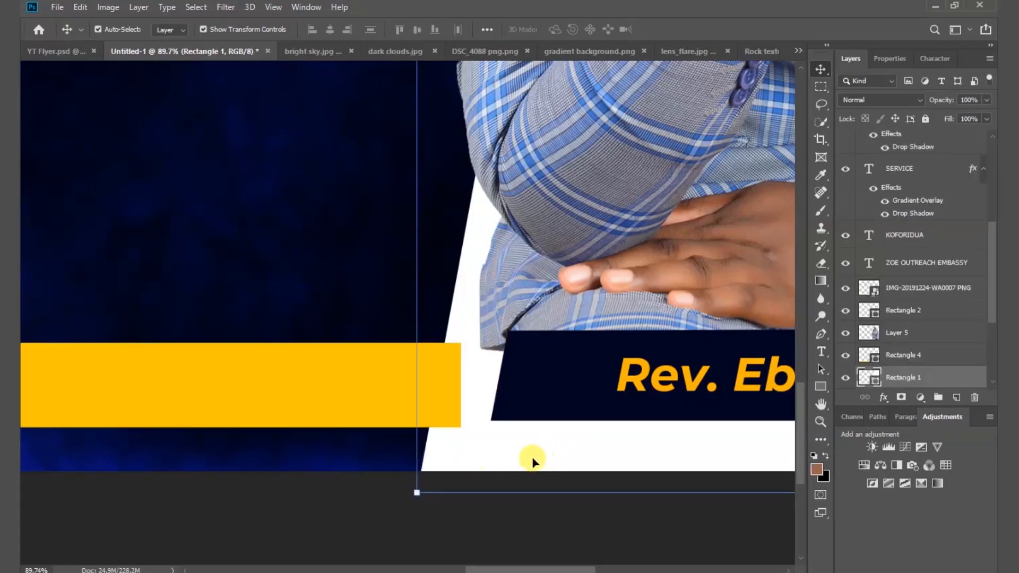
left_click(308, 393)
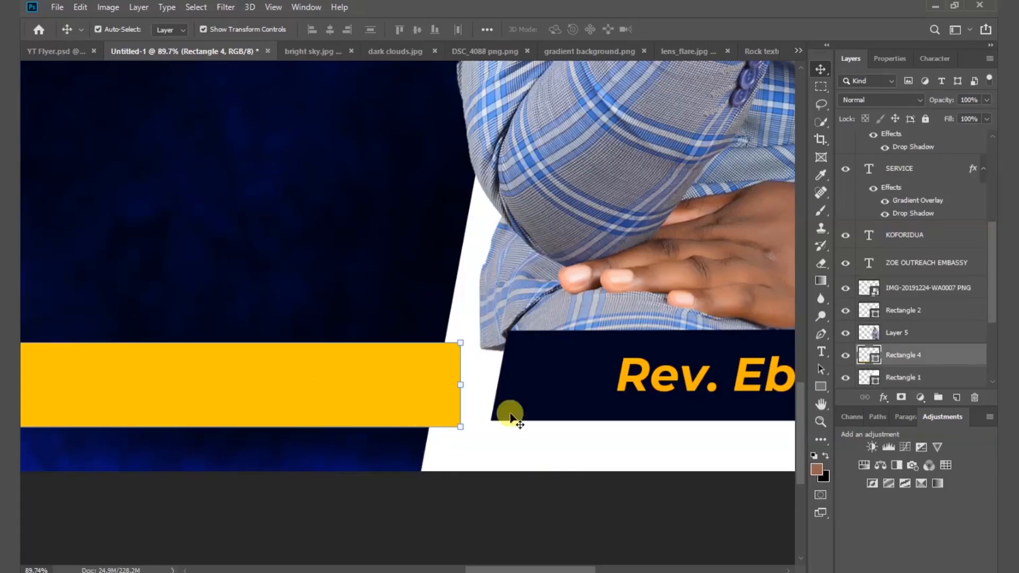
Move Rectangle 4 below Rectangle 1 in the Layers panel, then fit the flyer on screen.
scroll(916, 324, "down", 3)
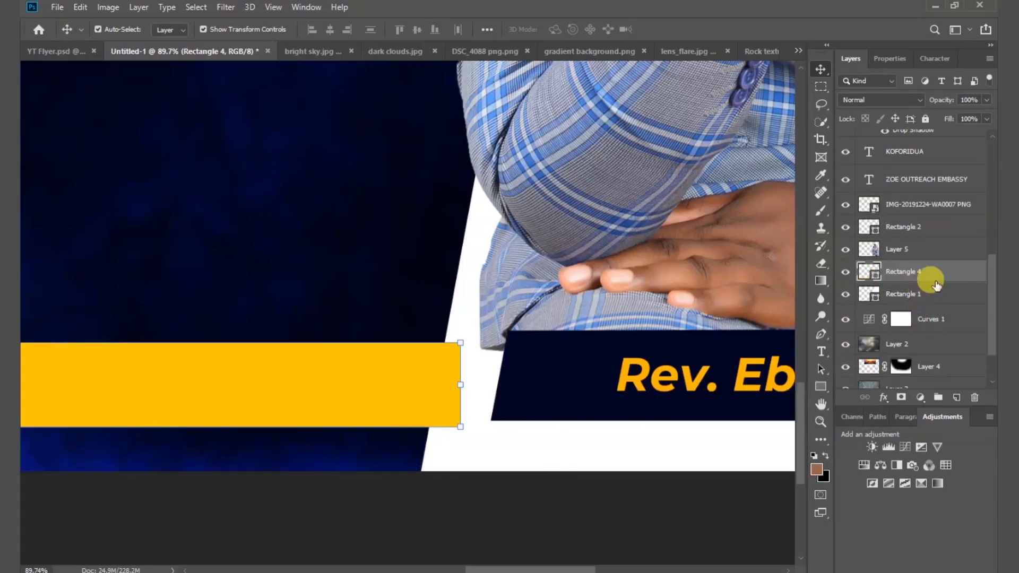
left_click_drag(937, 273, 935, 299)
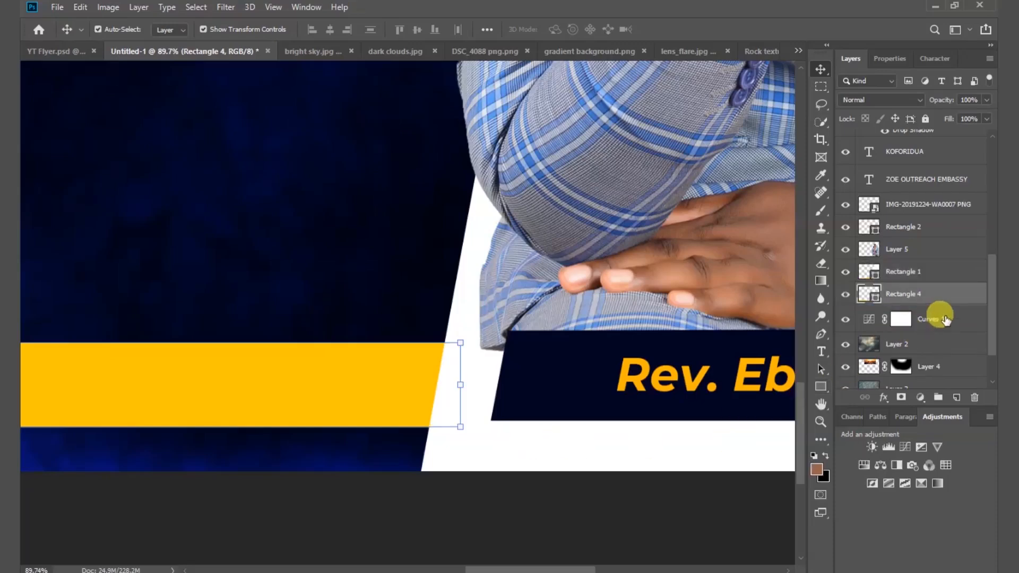
left_click(273, 9)
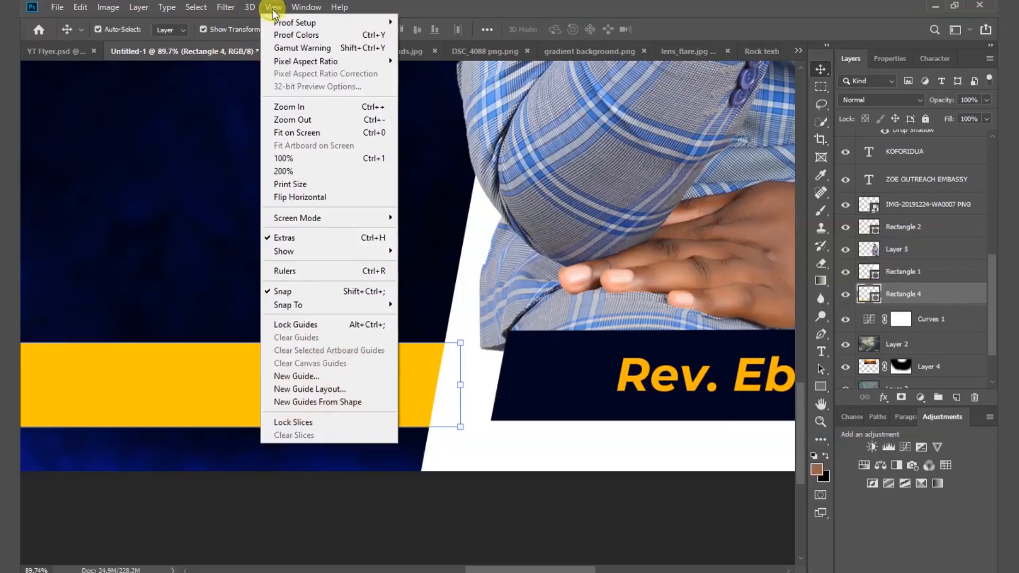
left_click(301, 133)
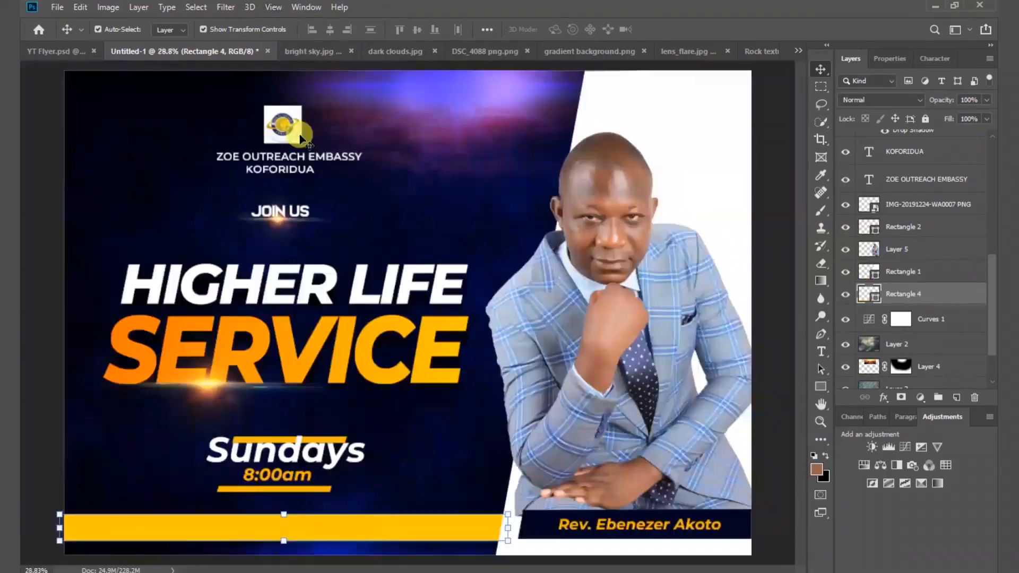
left_click(769, 413)
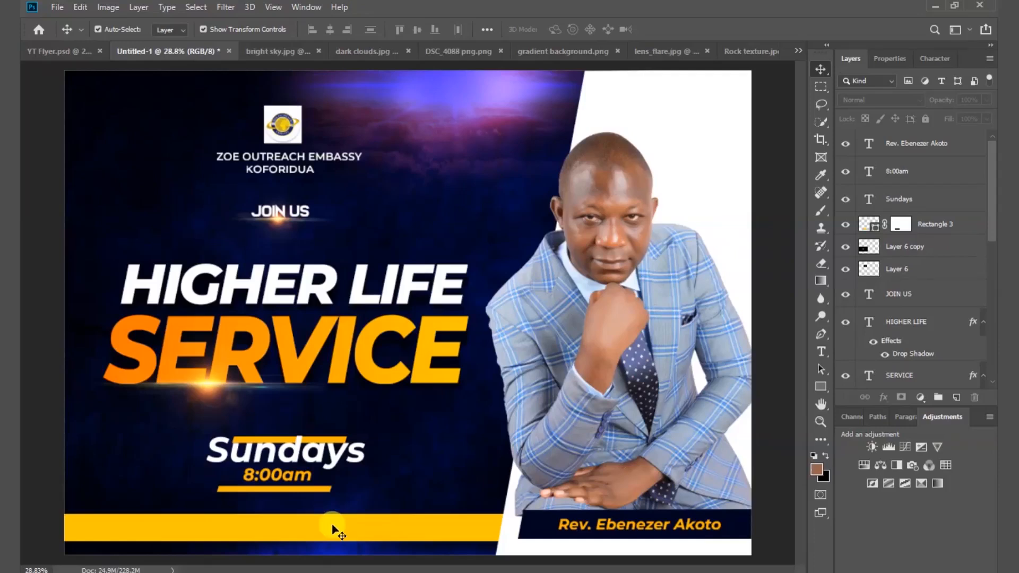
Slide the address text left to centre it on the yellow bar.
left_click(822, 352)
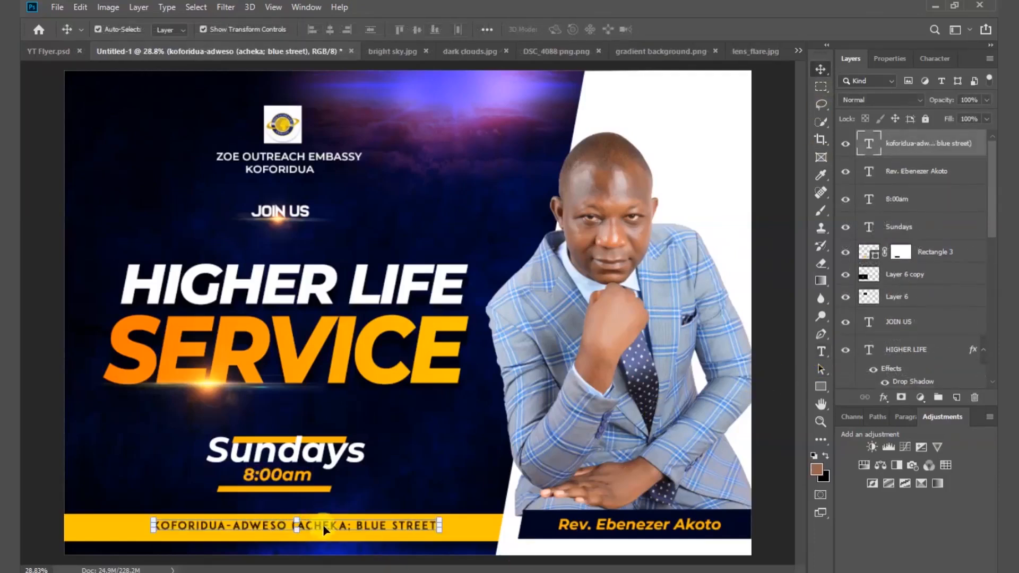
left_click_drag(323, 529, 314, 527)
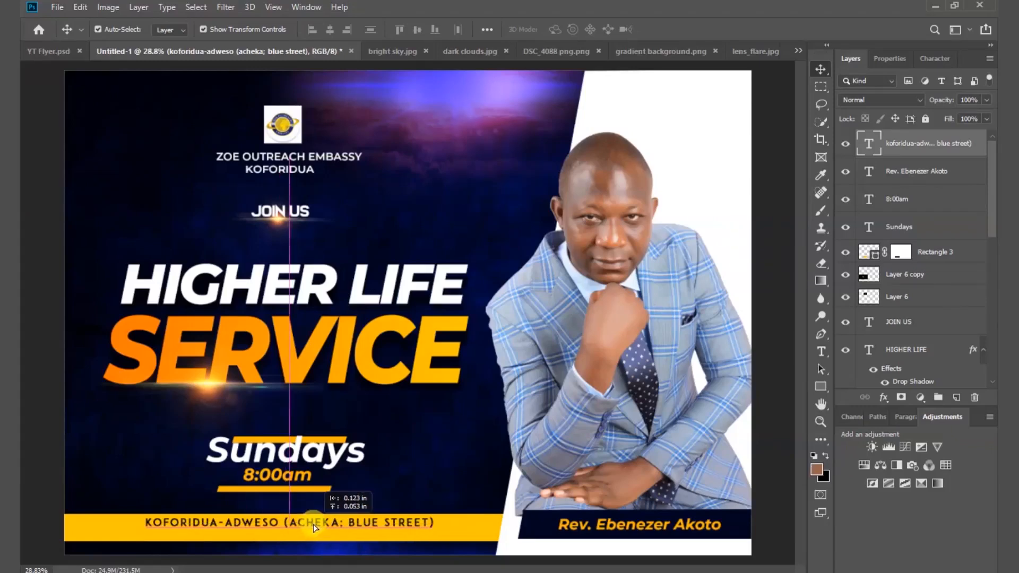
left_click_drag(313, 527, 314, 527)
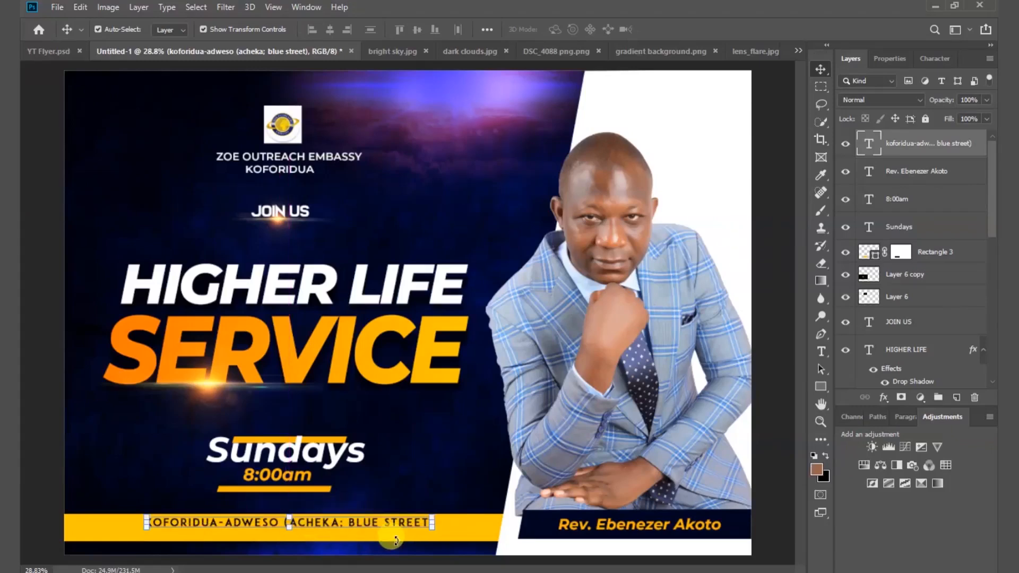
left_click(470, 542)
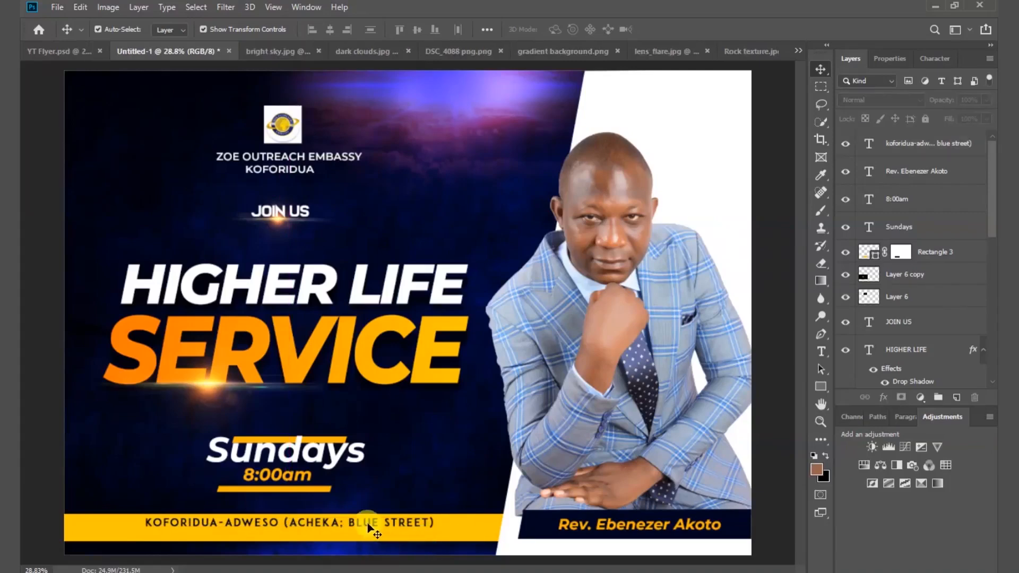
left_click(370, 529)
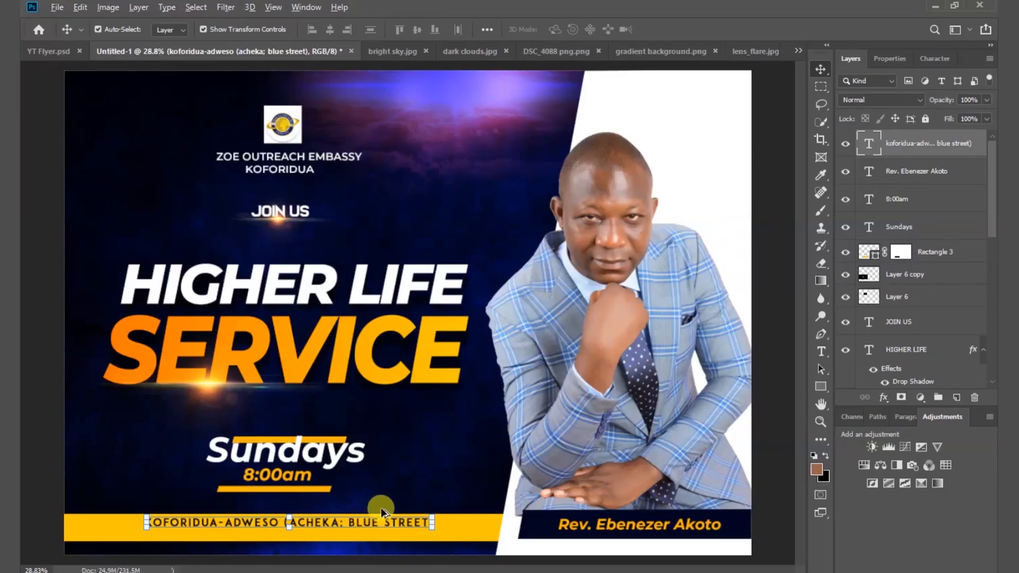
Stretch the yellow bar upward from its top edge to about 117% height.
scroll(381, 508, "up", 3)
left_click_drag(392, 500, 454, 379)
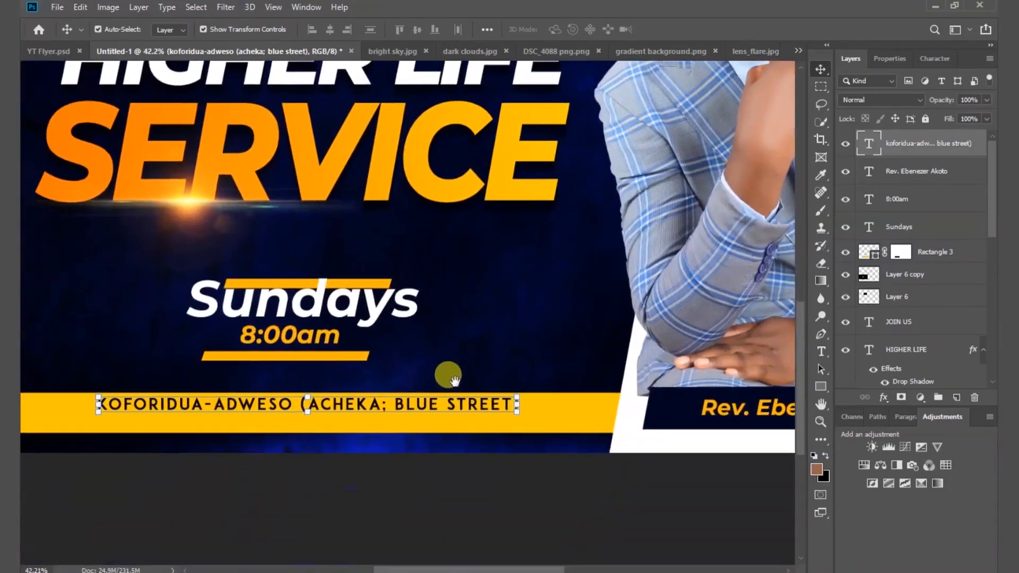
left_click(588, 424)
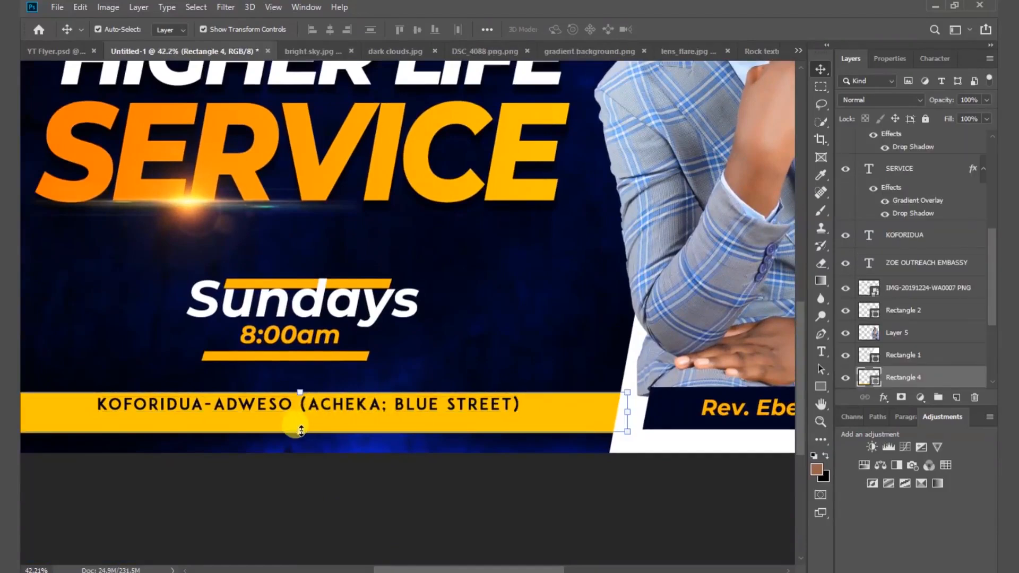
left_click_drag(298, 393, 298, 387)
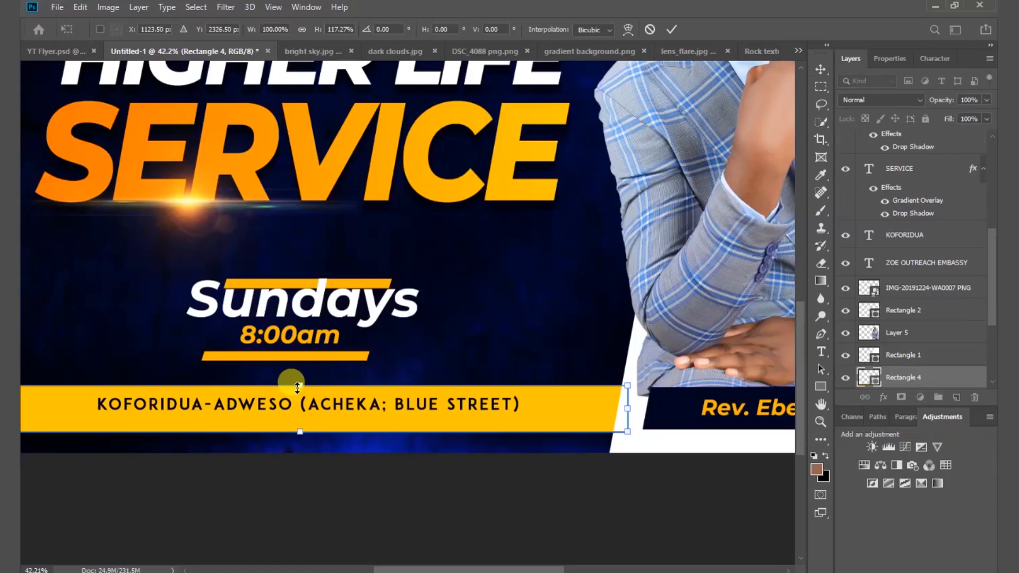
key("Return")
left_click(350, 409)
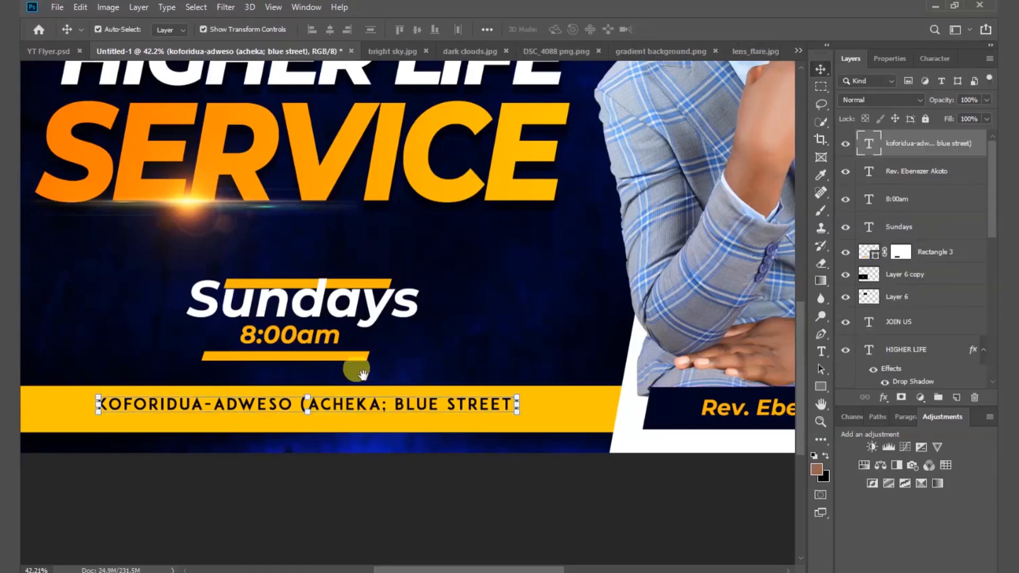
left_click_drag(363, 373, 431, 263)
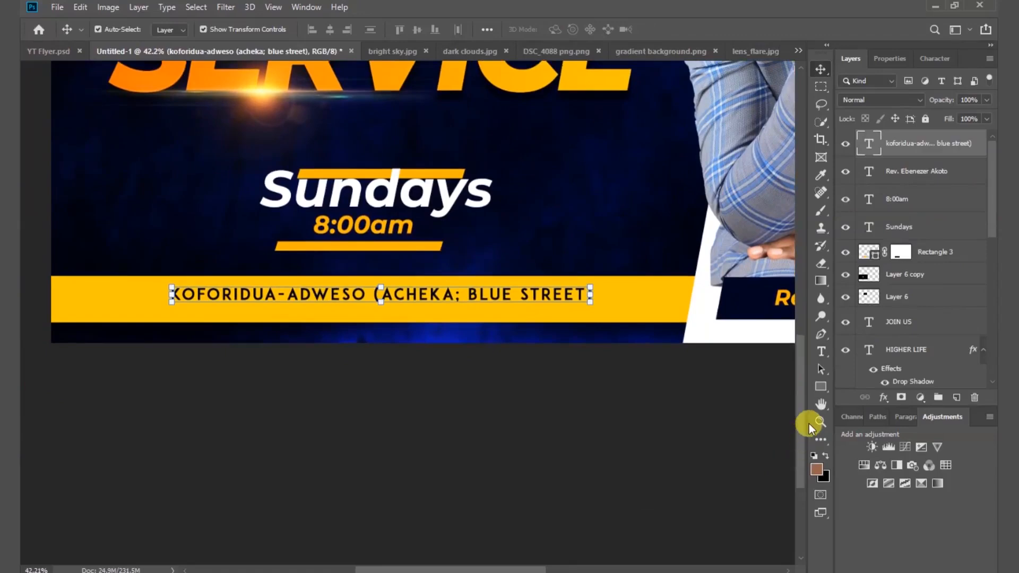
Draw a long rectangle under the address text and fill it dark navy.
left_click(820, 388)
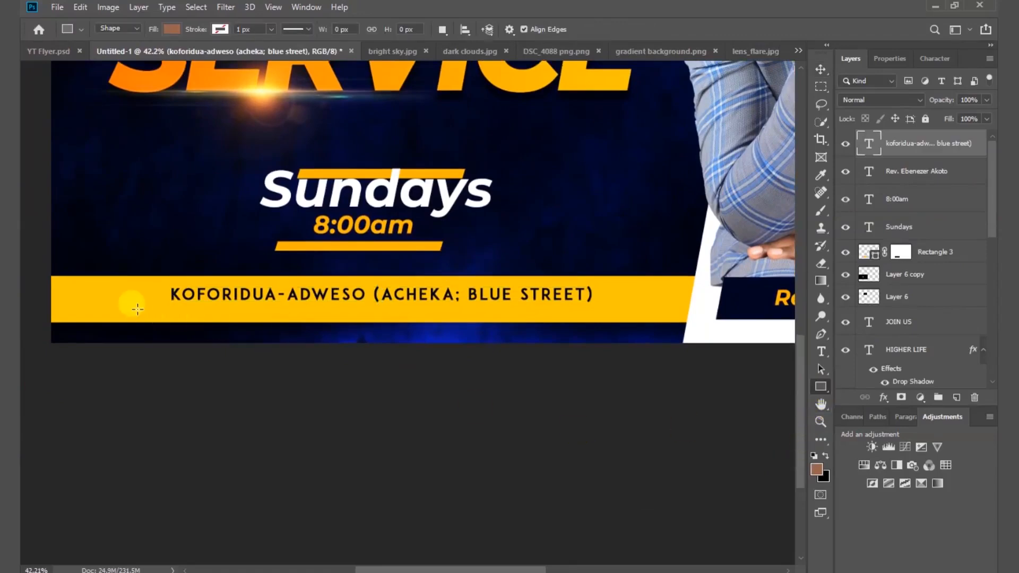
mouse_move(116, 301)
left_mouse_down()
mouse_move(298, 330)
mouse_move(605, 320)
left_mouse_up()
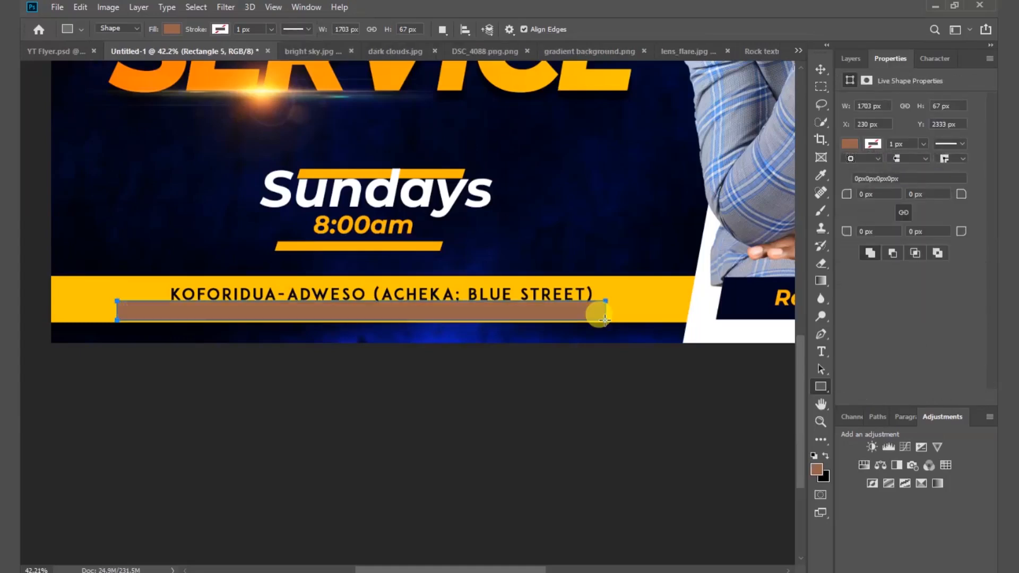
left_click(849, 144)
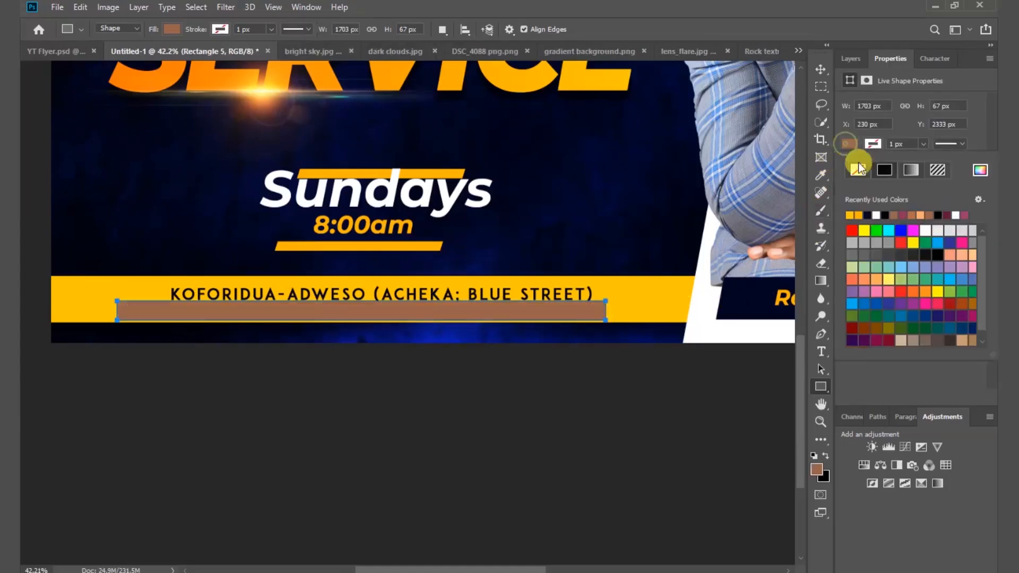
left_click(870, 213)
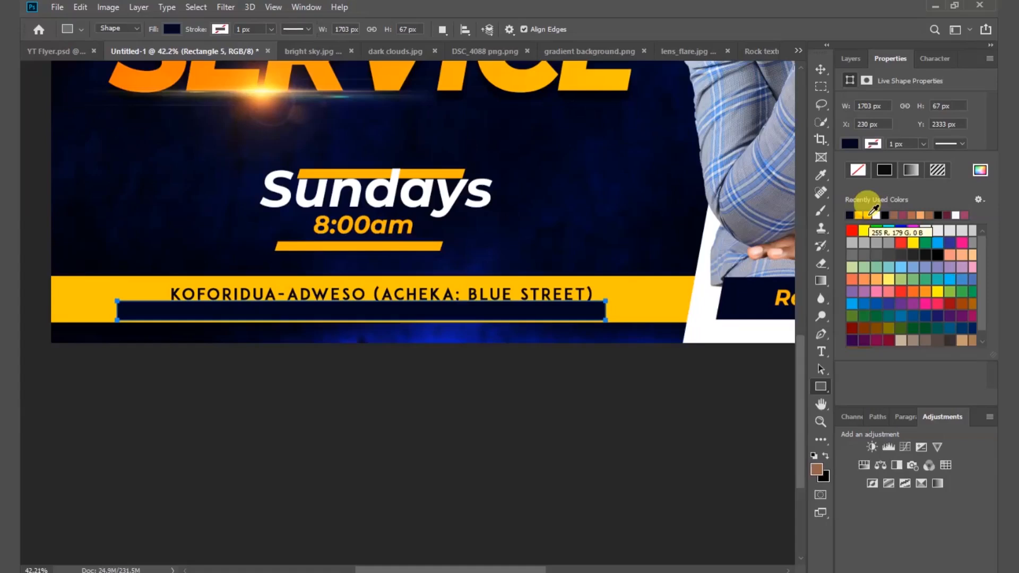
Adjust the yellow bar's top edge, nudge the bar down, and nudge the address text up twice.
left_click(822, 70)
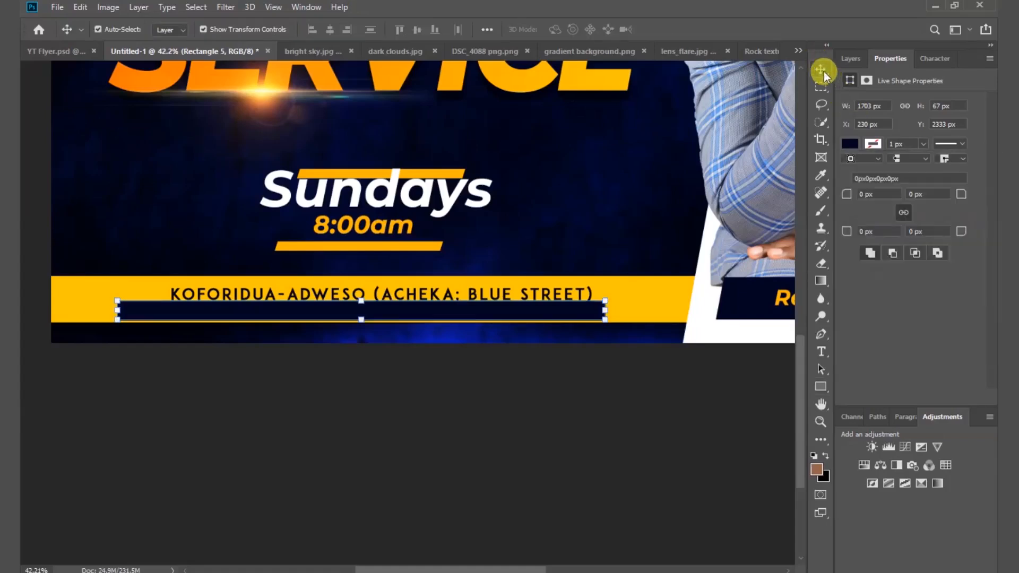
left_click(664, 287)
left_click(549, 314)
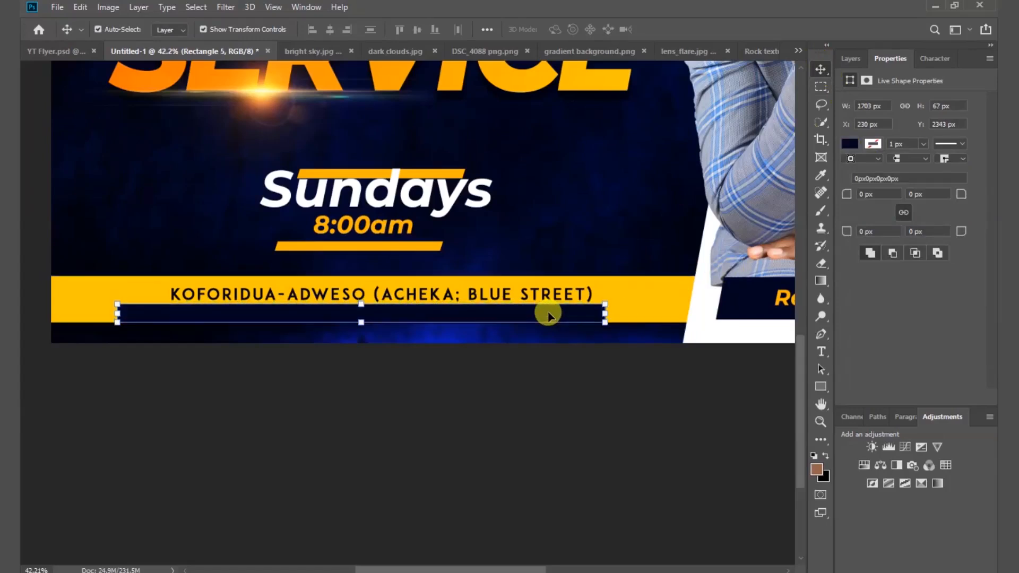
left_click(646, 295)
left_click_drag(375, 273, 373, 269)
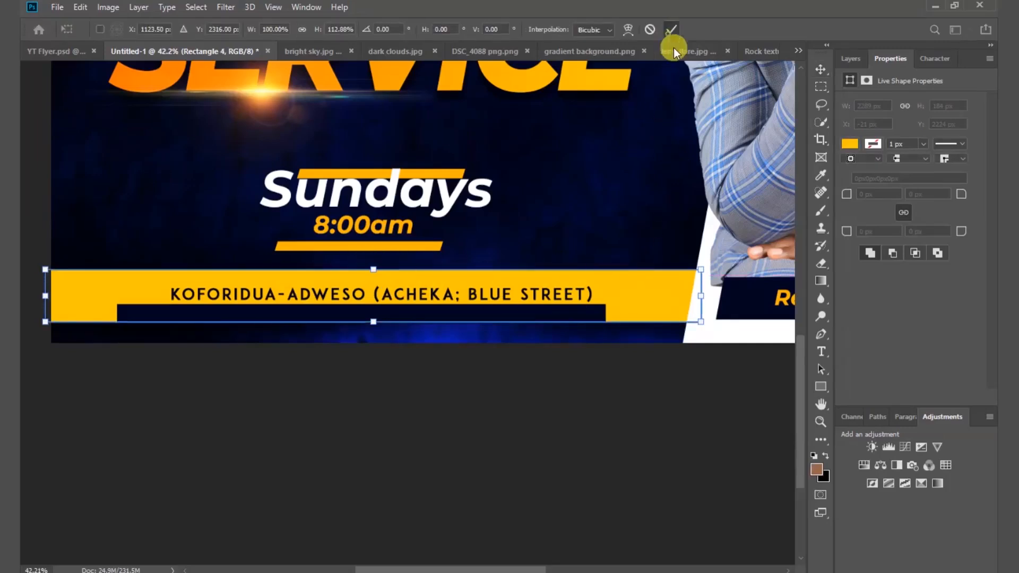
left_click(672, 30)
key("Down")
key("Down")
key("Down")
key("Down")
key("Down")
key("Down")
key("Down")
key("Down")
key("Down")
key("Down")
key("Down")
key("Down")
key("Down")
key("Down")
key("Down")
key("Down")
key("Down")
key("Down")
key("Down")
key("Down")
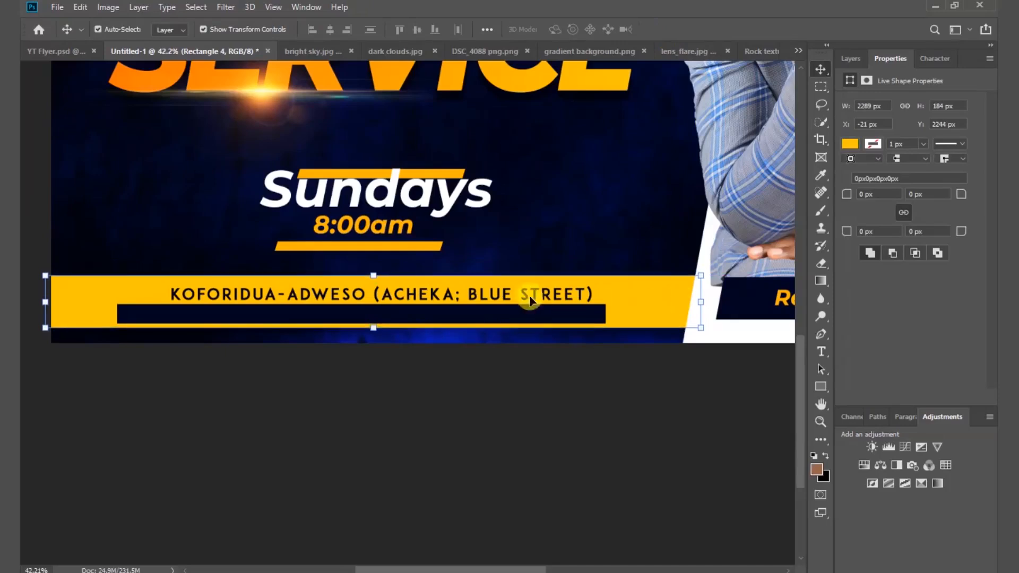
left_click(530, 301)
key("Up")
key("Up")
key("Up")
key("Up")
key("Up")
key("Up")
key("Up")
key("Up")
key("Up")
key("Up")
key("Up")
key("Up")
key("Up")
key("Up")
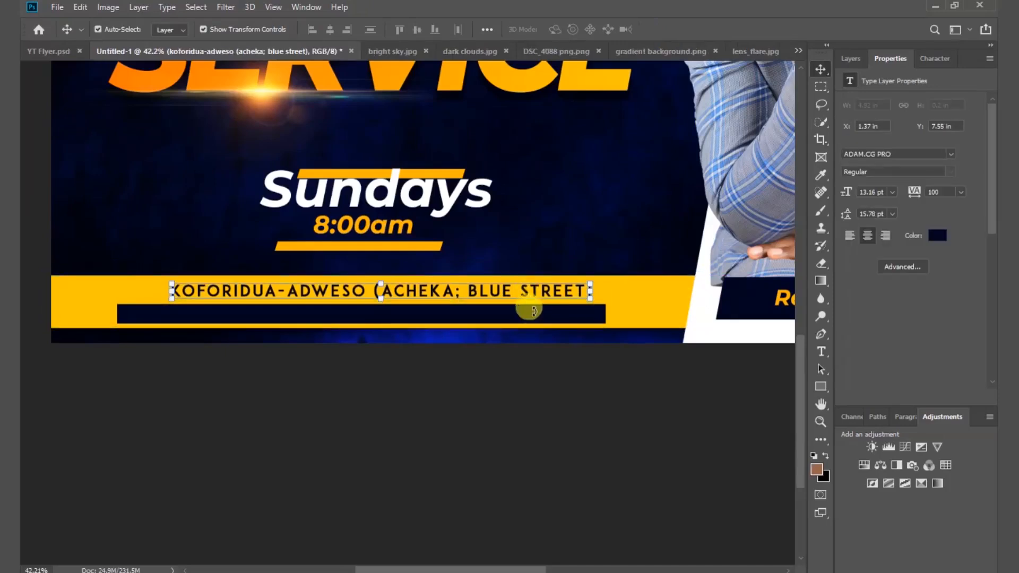
key("Up")
key("Up")
key("Up")
key("Up")
key("Up")
key("Up")
key("Up")
Trim the navy strip at both ends to about 90% width.
left_click(512, 319)
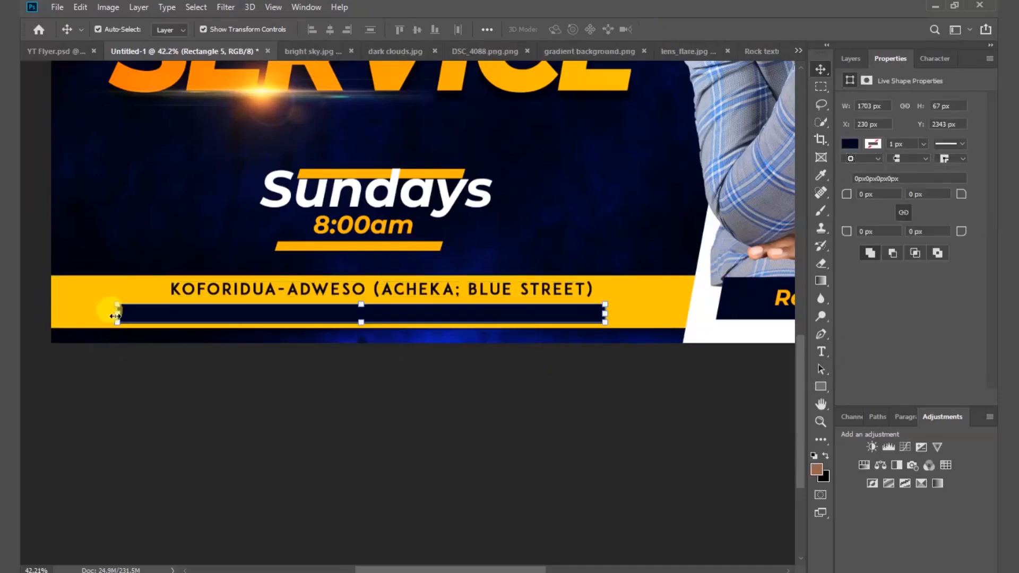
left_click_drag(115, 316, 160, 311)
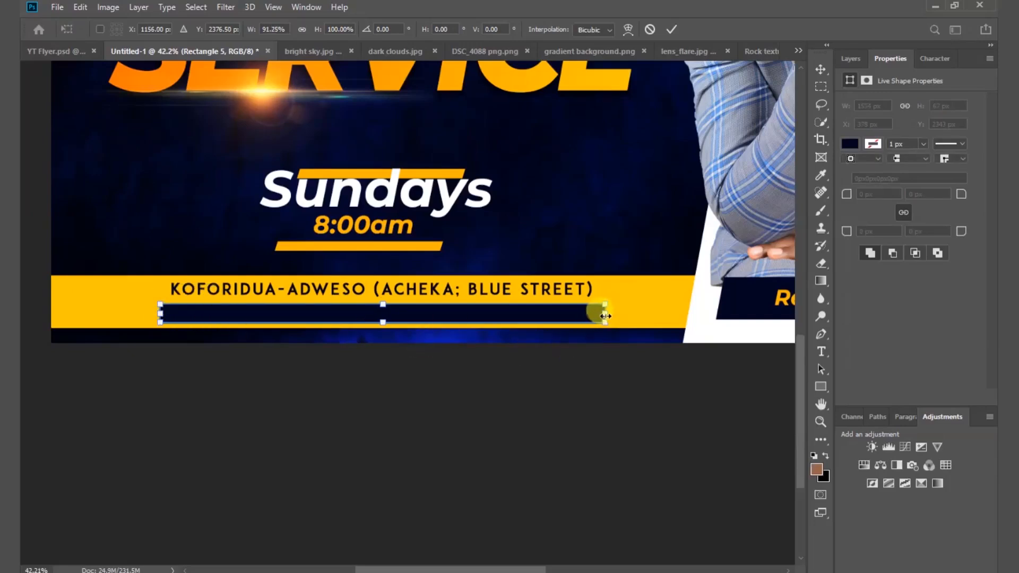
left_click_drag(605, 316, 600, 316)
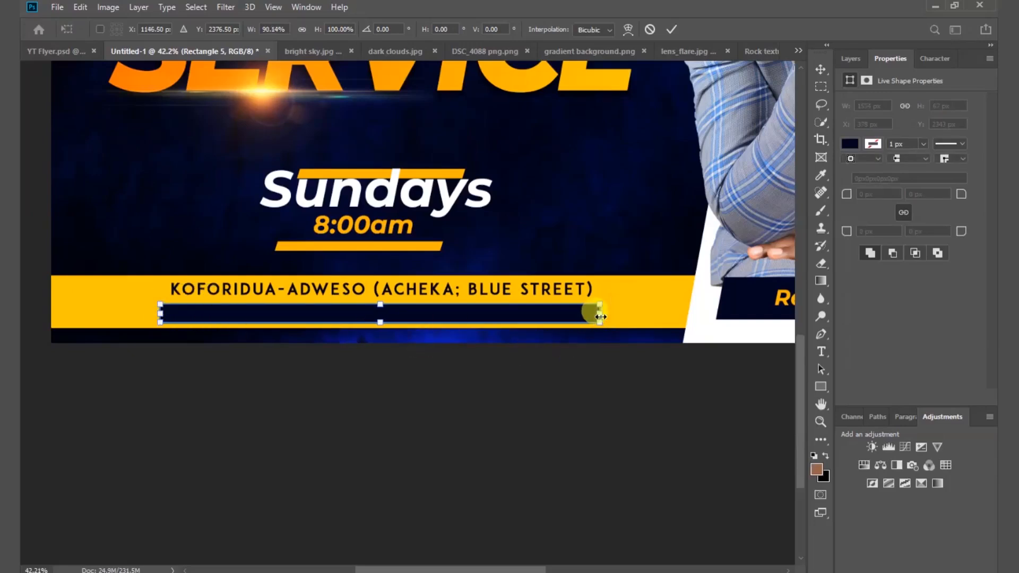
left_click(670, 32)
left_click(543, 402)
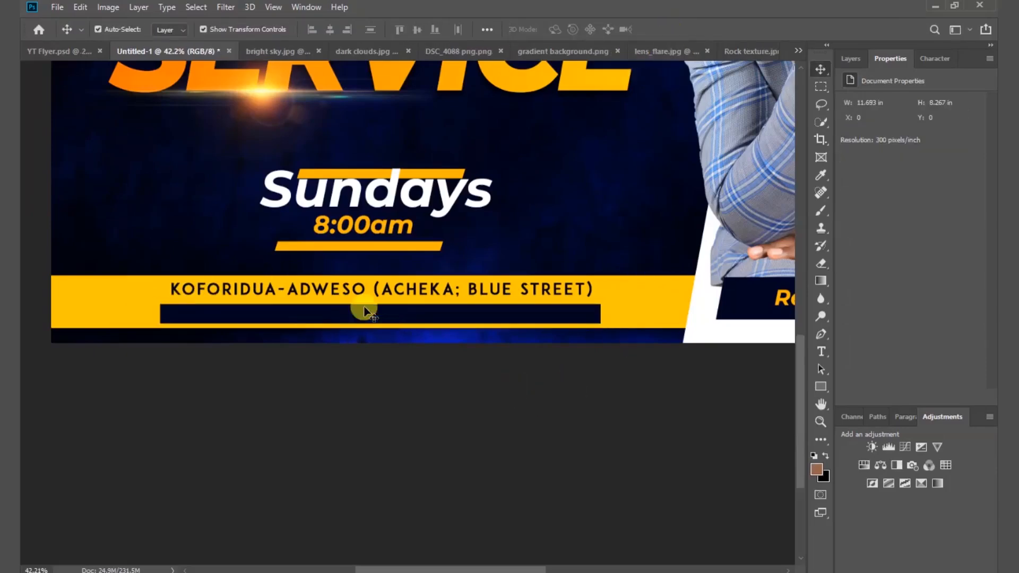
Nudge the yellow phone-number text up slightly on the navy strip.
left_click(374, 316)
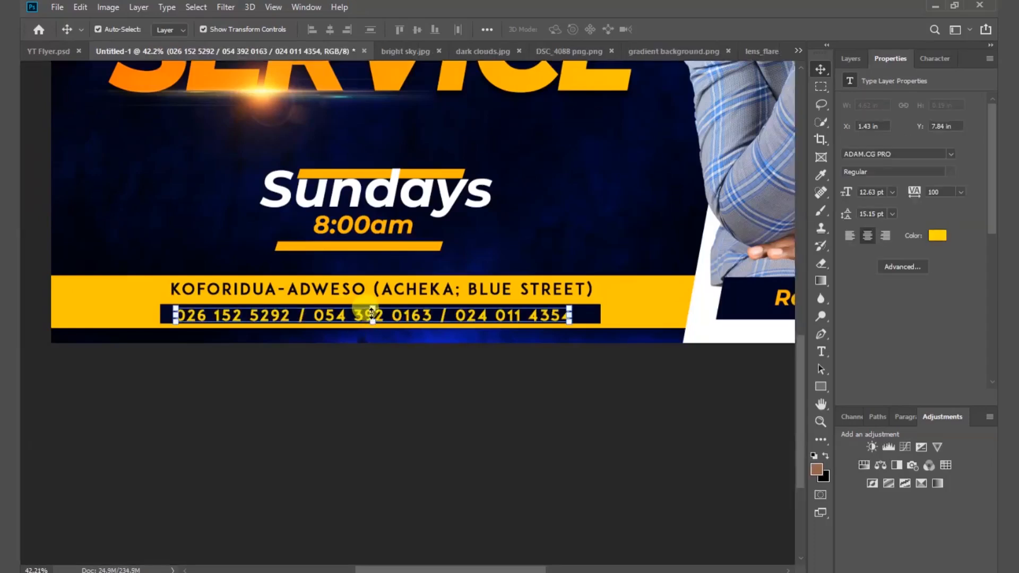
key("Up")
key("Up")
key("Up")
key("Up")
key("Up")
key("Up")
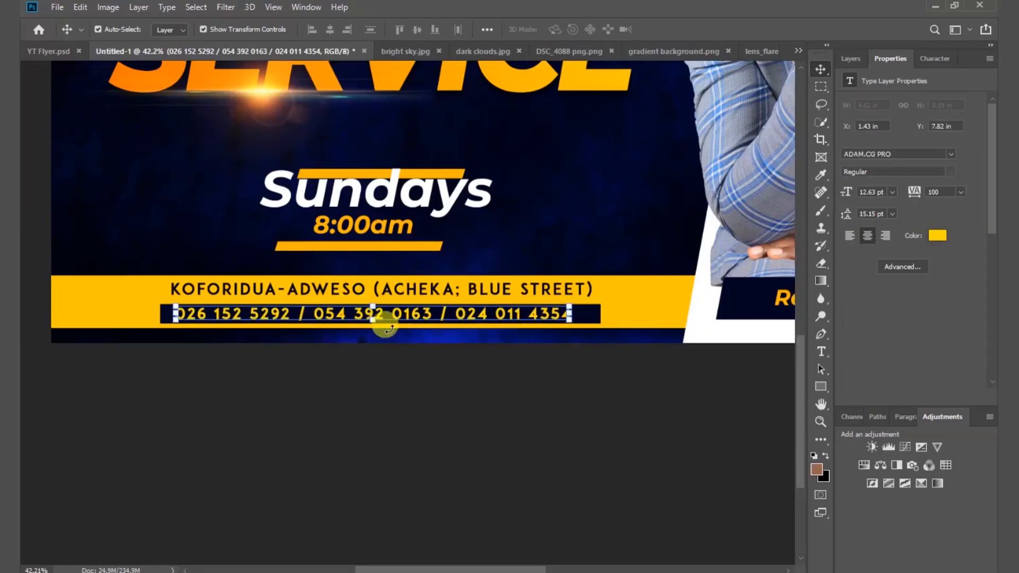
left_click(447, 422)
Nudge the address text down and left, then fit the whole flyer on screen.
left_click(411, 280)
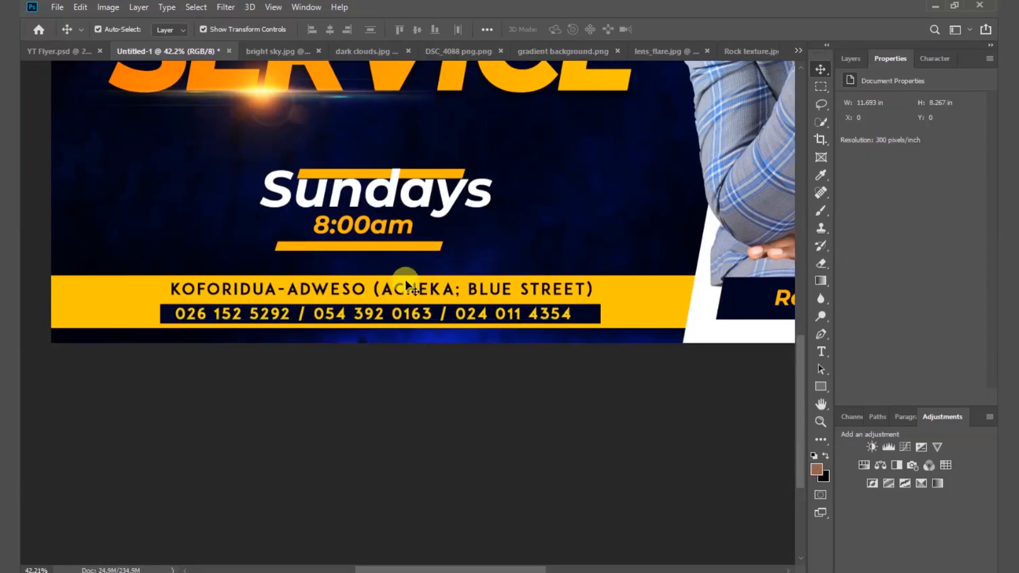
left_click(412, 289)
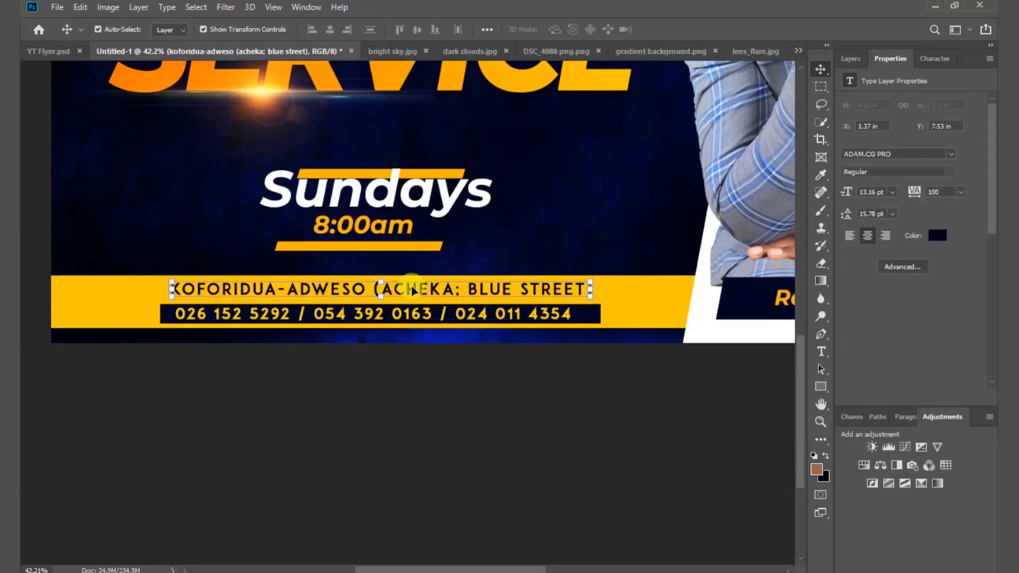
key("Down")
key("Down")
key("Down")
key("Down")
key("Down")
key("Down")
key("Left")
key("Left")
key("Left")
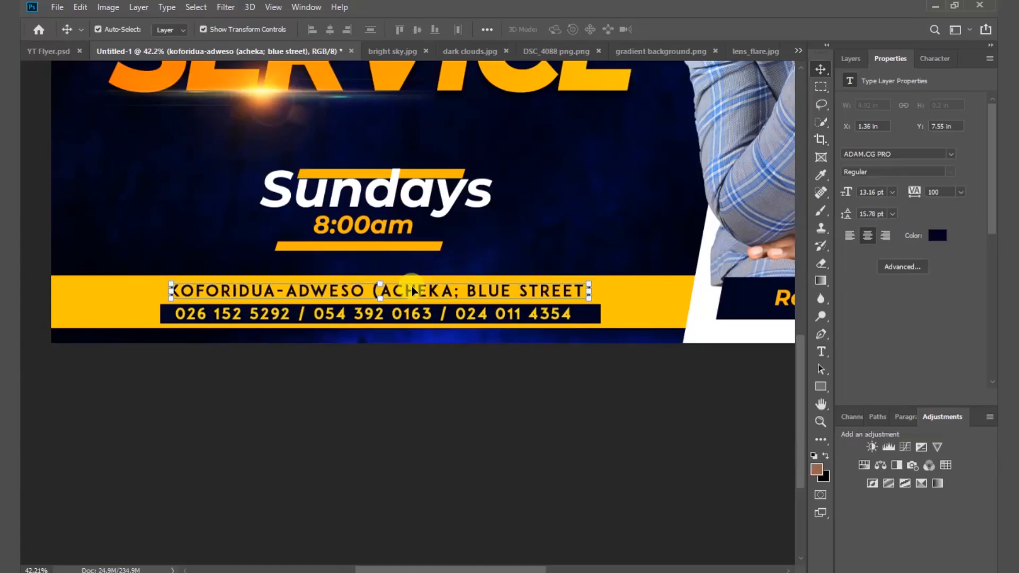
left_click(435, 419)
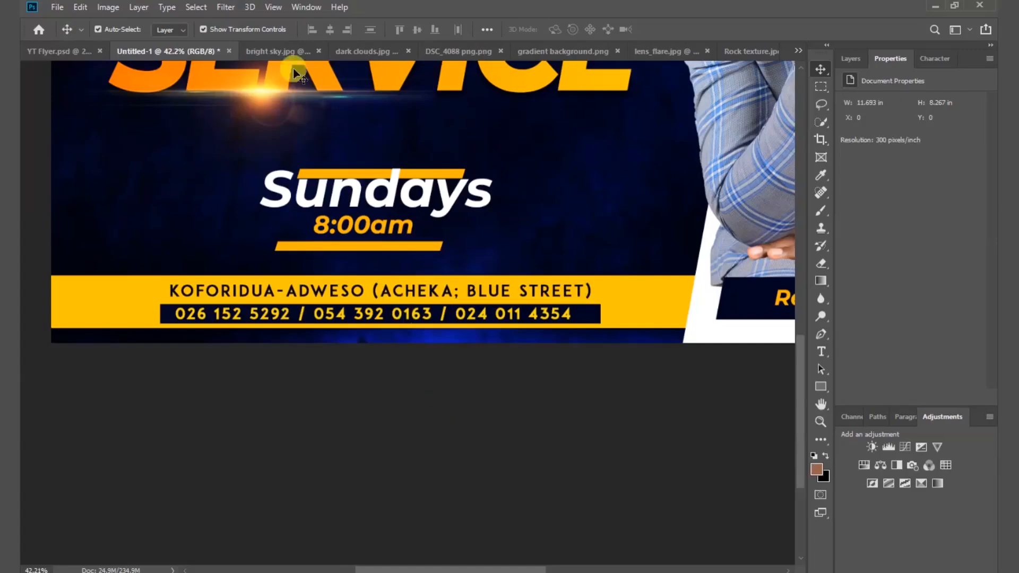
left_click(273, 7)
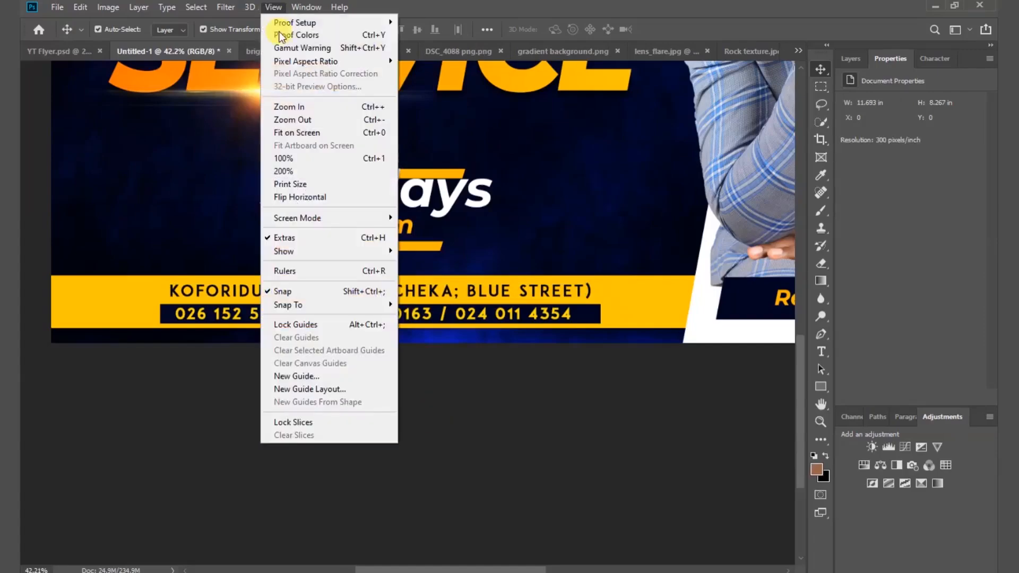
left_click(323, 134)
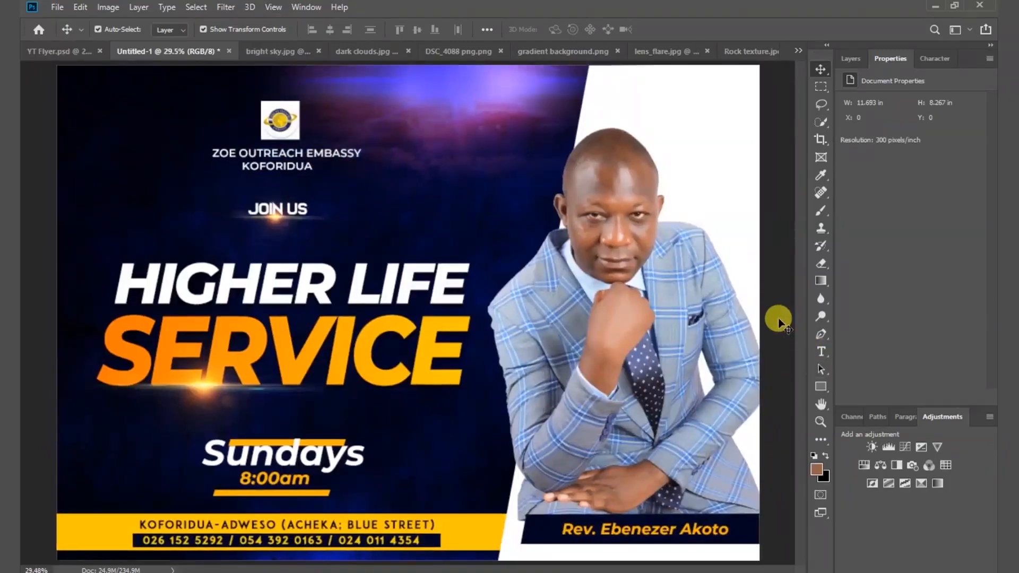